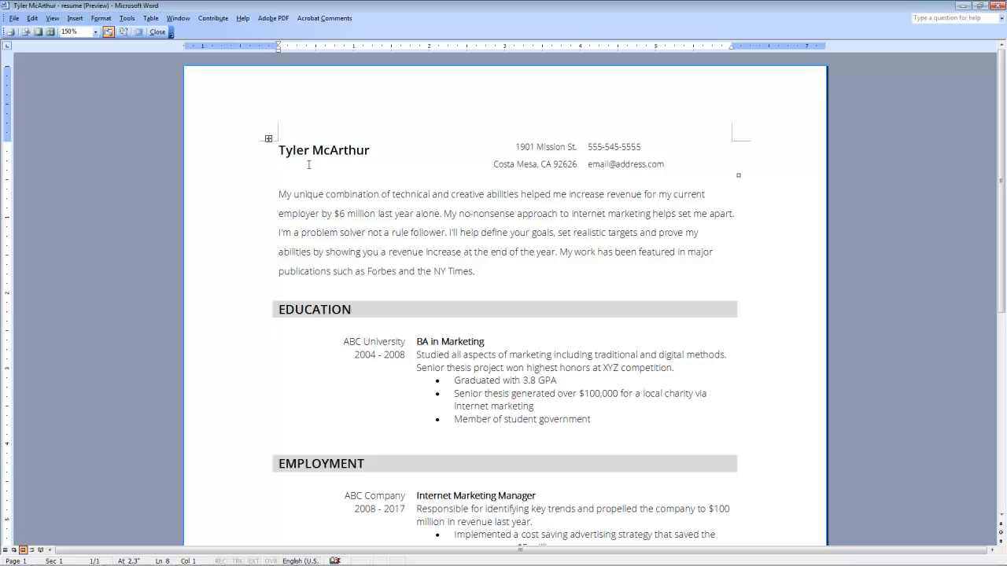
Step: Review the finished Word resume, then bring up ResumeBeacon.com in Firefox
{"action": "scroll", "coordinate": [472, 318], "scroll_direction": "down", "scroll_amount": 9}
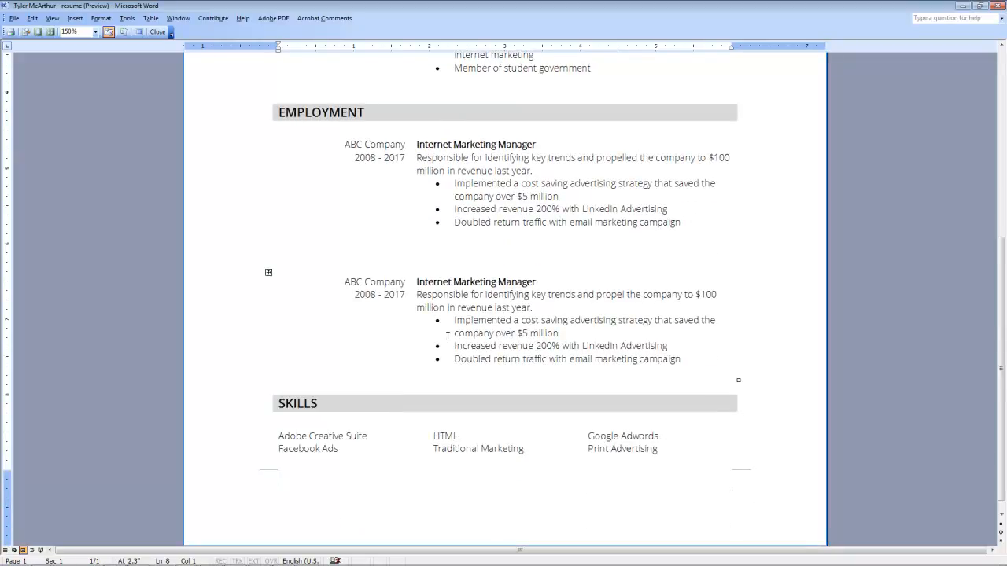
{"action": "scroll", "coordinate": [453, 337], "scroll_direction": "up", "scroll_amount": 9}
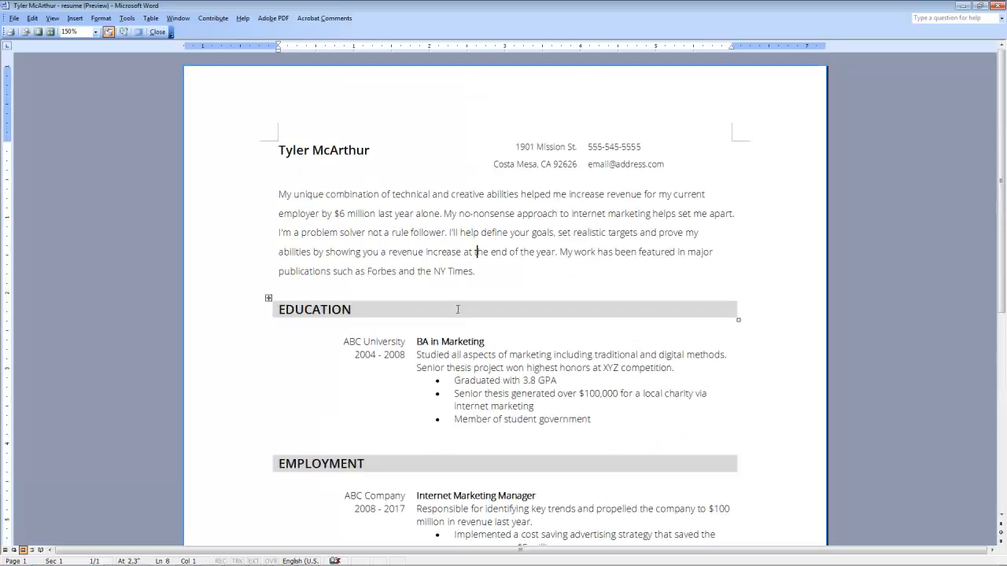
{"action": "left_click_drag", "start_coordinate": [278, 194], "coordinate": [433, 197]}
{"action": "left_click", "coordinate": [461, 193]}
{"action": "left_click", "coordinate": [138, 562]}
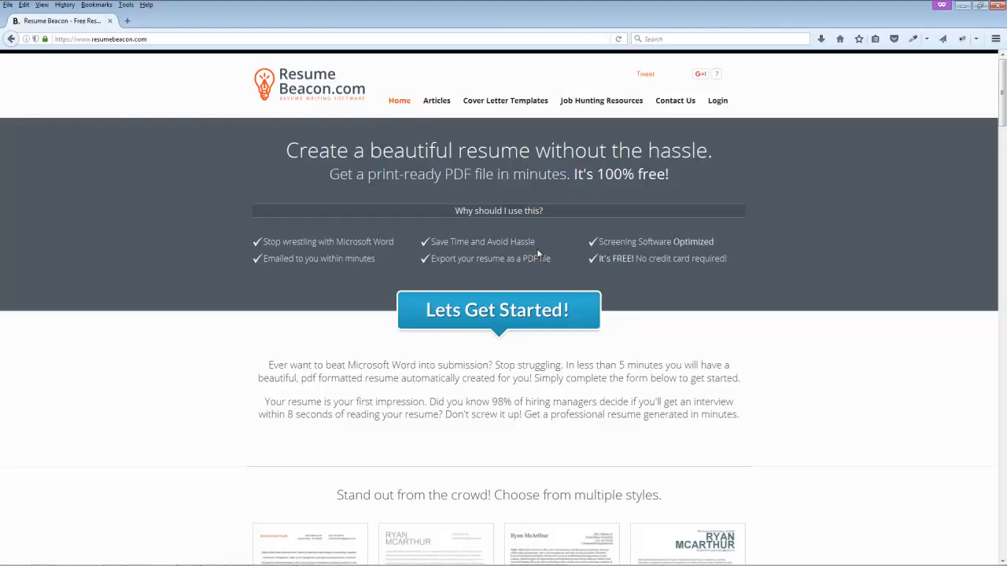
Step: Scroll the ResumeBeacon.com builder past Steps 1–5 to the Step 6 template choices
{"action": "scroll", "coordinate": [572, 313], "scroll_direction": "down", "scroll_amount": 5}
{"action": "scroll", "coordinate": [573, 313], "scroll_direction": "down", "scroll_amount": 2}
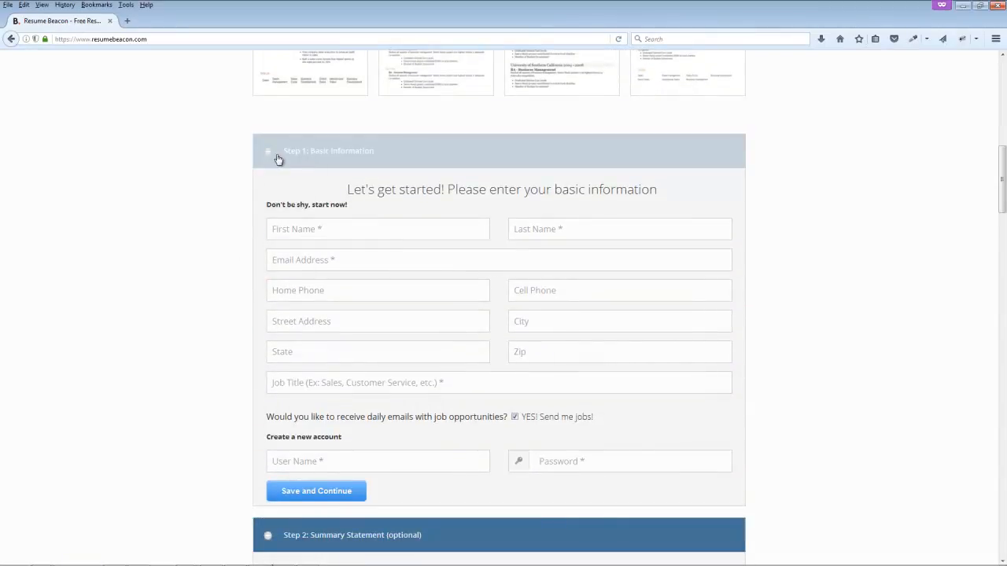
{"action": "scroll", "coordinate": [240, 249], "scroll_direction": "down", "scroll_amount": 3}
{"action": "scroll", "coordinate": [241, 250], "scroll_direction": "down", "scroll_amount": 3}
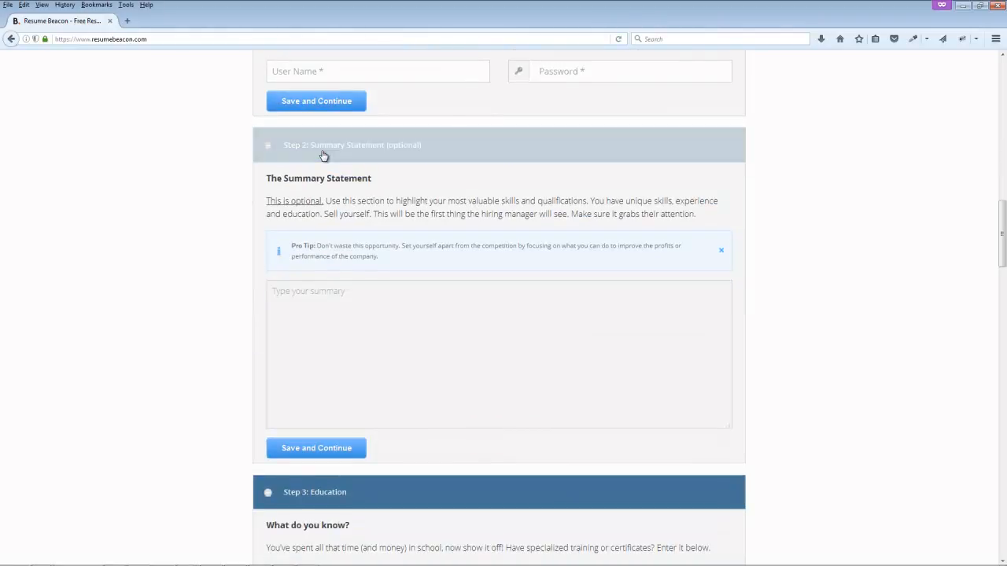
{"action": "scroll", "coordinate": [281, 218], "scroll_direction": "down", "scroll_amount": 7}
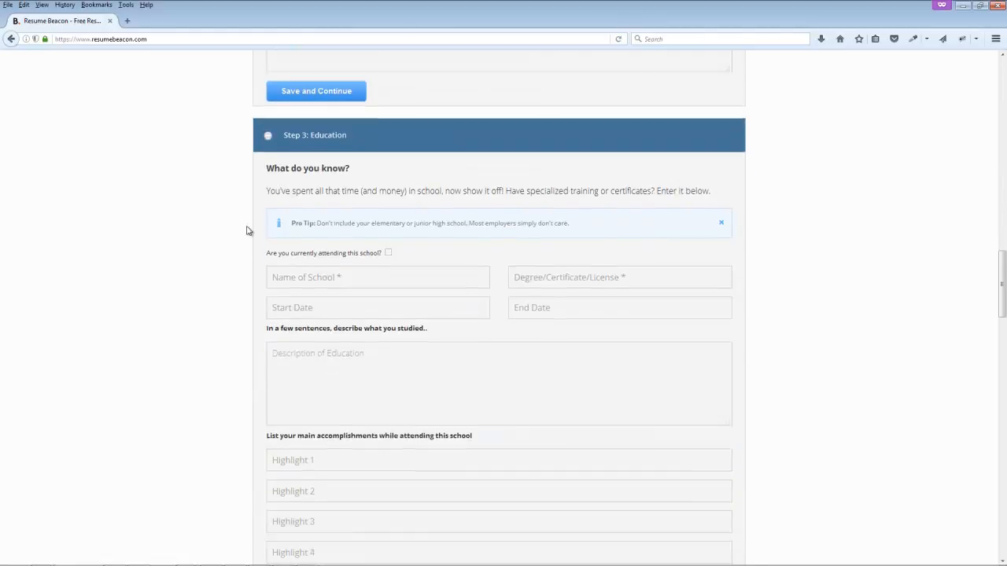
{"action": "scroll", "coordinate": [337, 122], "scroll_direction": "up", "scroll_amount": 1}
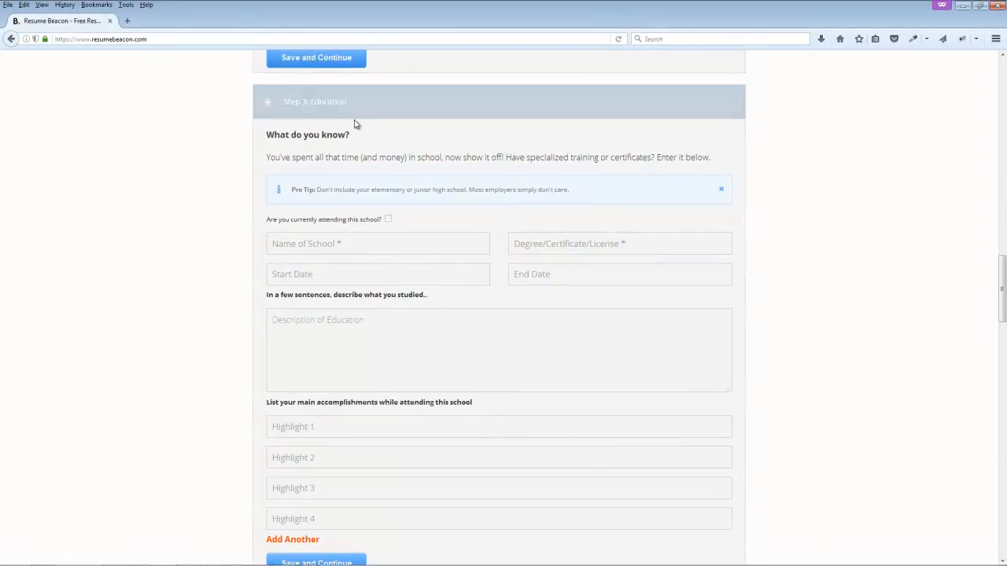
{"action": "scroll", "coordinate": [357, 446], "scroll_direction": "down", "scroll_amount": 7}
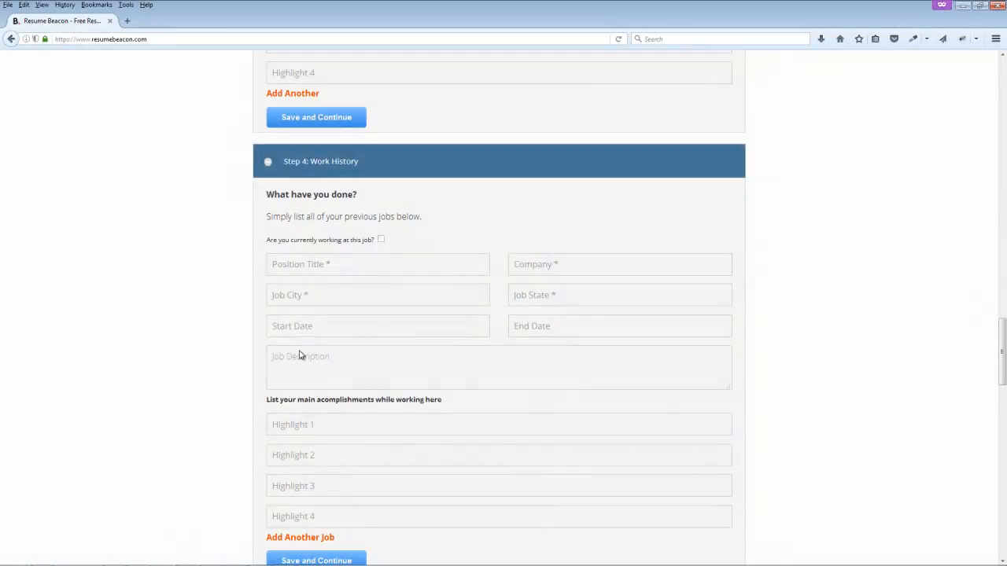
{"action": "scroll", "coordinate": [302, 355], "scroll_direction": "down", "scroll_amount": 9}
{"action": "scroll", "coordinate": [315, 314], "scroll_direction": "up", "scroll_amount": 2}
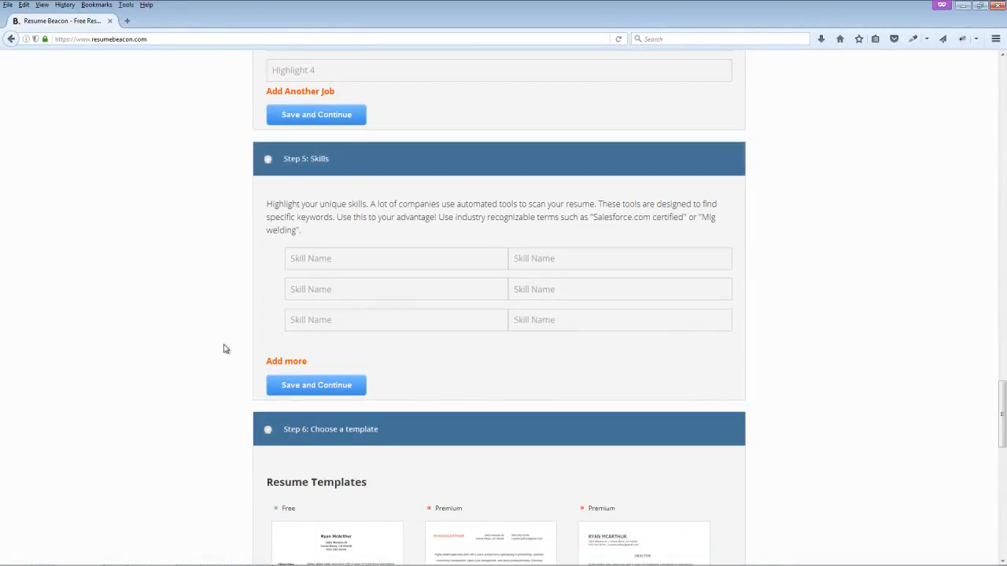
{"action": "scroll", "coordinate": [191, 348], "scroll_direction": "down", "scroll_amount": 5}
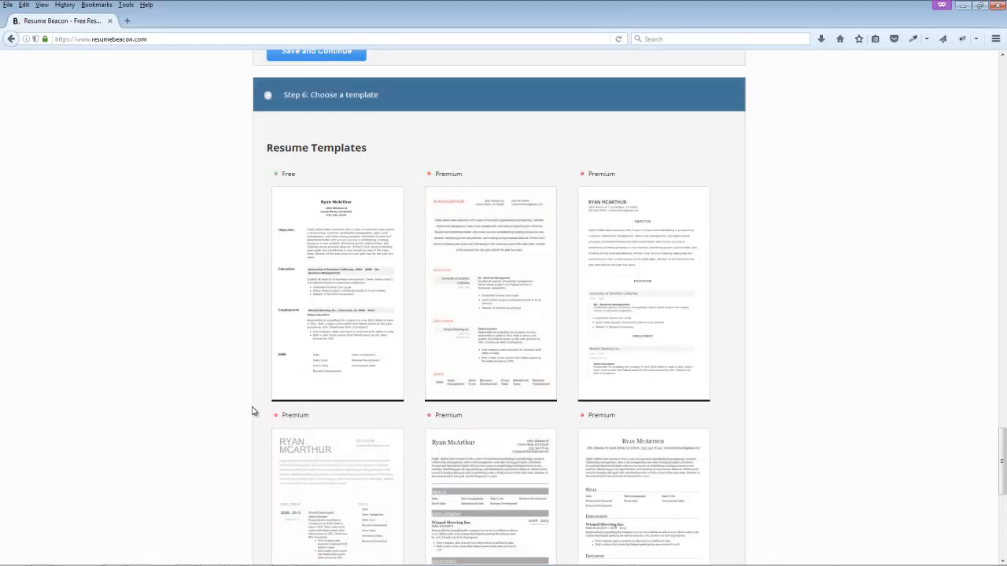
Step: Browse the Resume Templates grid to the bottom and back, then return to the Word resume
{"action": "scroll", "coordinate": [252, 408], "scroll_direction": "down", "scroll_amount": 2}
{"action": "scroll", "coordinate": [250, 407], "scroll_direction": "down", "scroll_amount": 2}
{"action": "scroll", "coordinate": [251, 407], "scroll_direction": "down", "scroll_amount": 2}
{"action": "scroll", "coordinate": [250, 407], "scroll_direction": "up", "scroll_amount": 5}
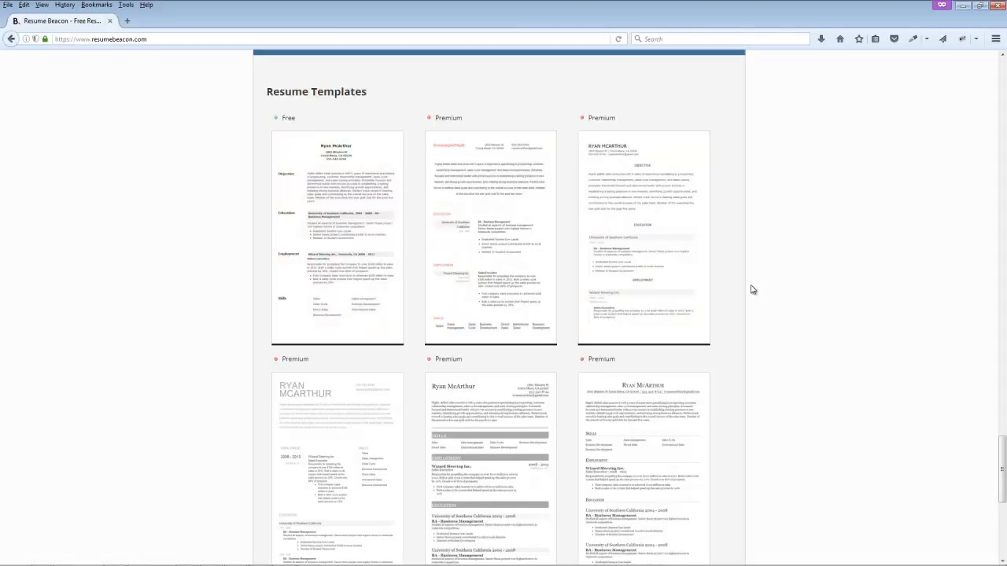
{"action": "scroll", "coordinate": [752, 289], "scroll_direction": "down", "scroll_amount": 5}
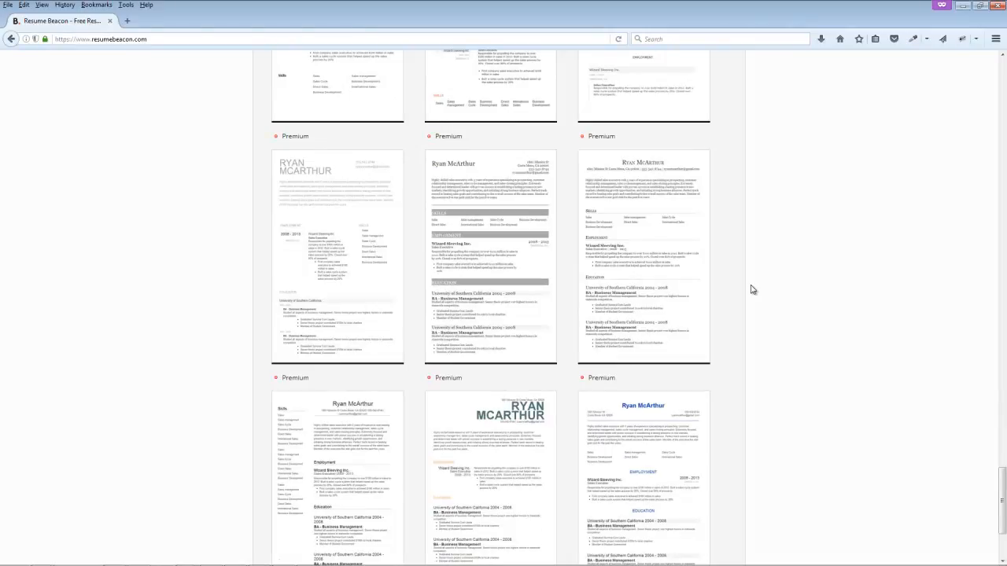
{"action": "scroll", "coordinate": [752, 290], "scroll_direction": "down", "scroll_amount": 3}
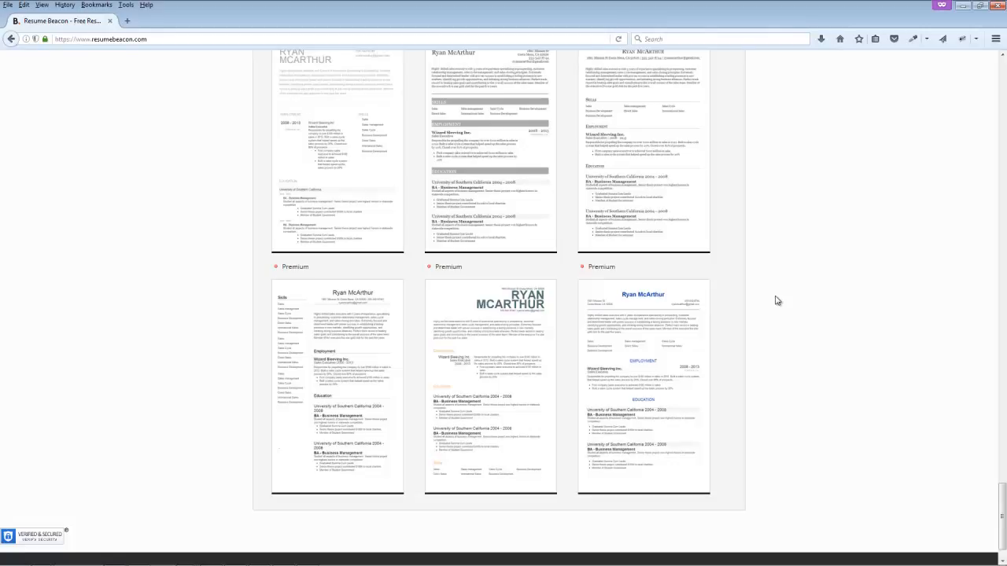
{"action": "scroll", "coordinate": [724, 386], "scroll_direction": "up", "scroll_amount": 5}
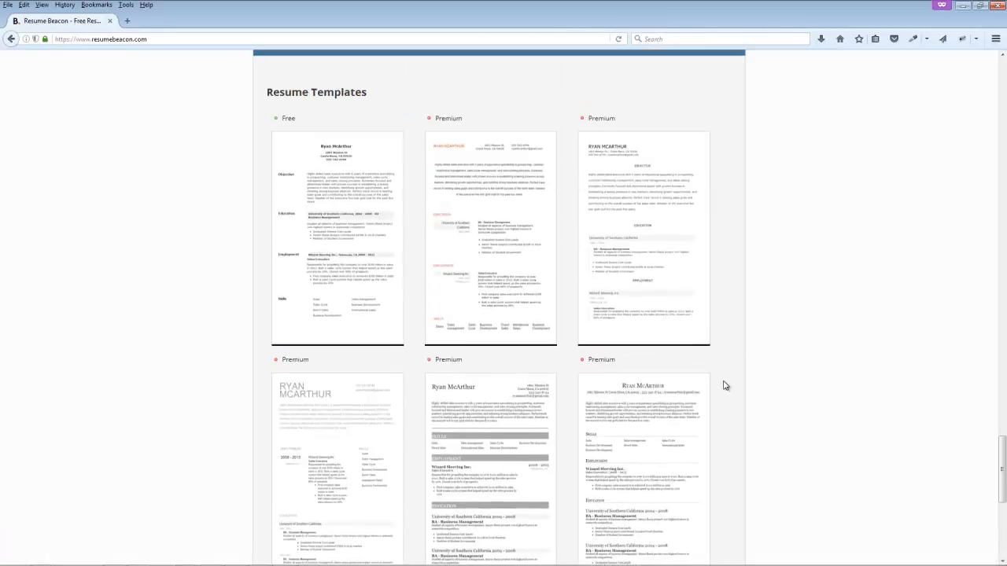
{"action": "scroll", "coordinate": [725, 385], "scroll_direction": "up", "scroll_amount": 3}
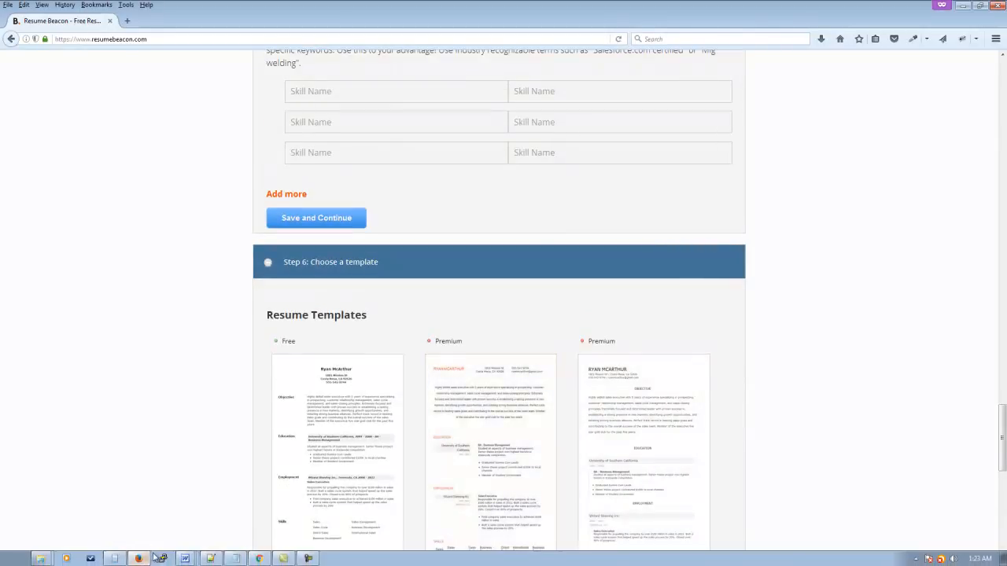
{"action": "left_click", "coordinate": [186, 559]}
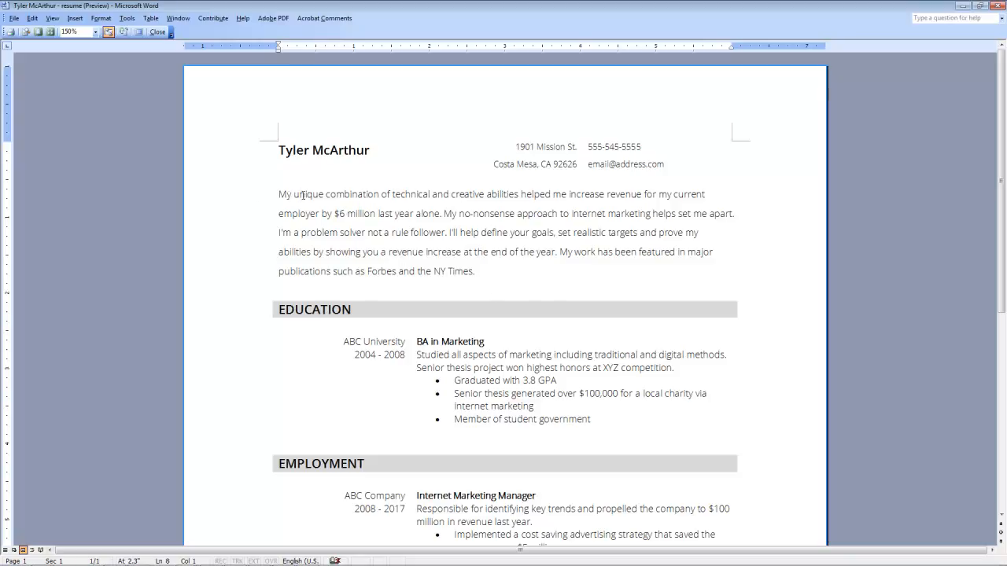
Step: Select the name-and-contact header table in the resume, then switch to blank Document7
{"action": "left_click", "coordinate": [324, 214]}
{"action": "left_click", "coordinate": [275, 149]}
{"action": "key", "text": "ctrl+c"}
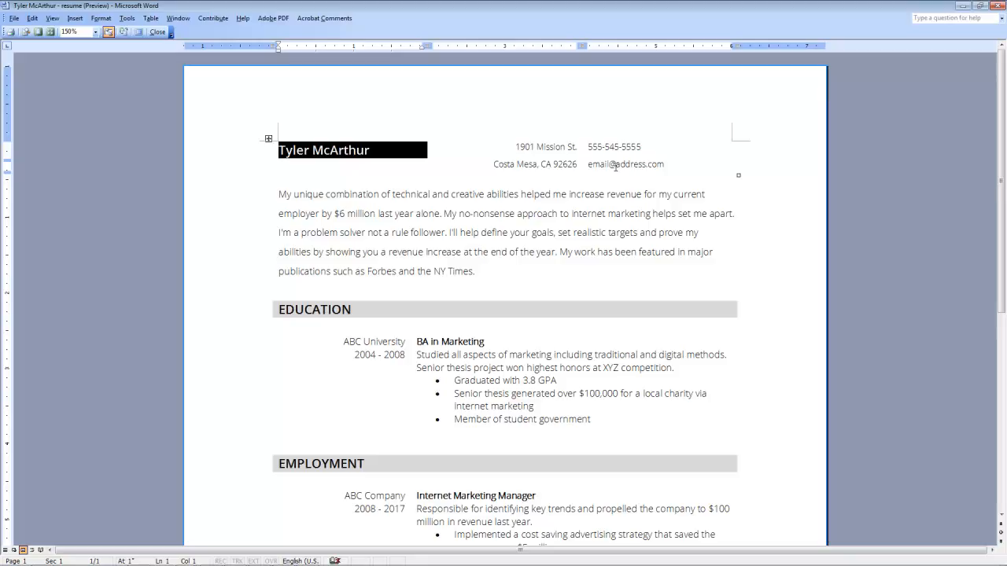
{"action": "left_click", "coordinate": [535, 164]}
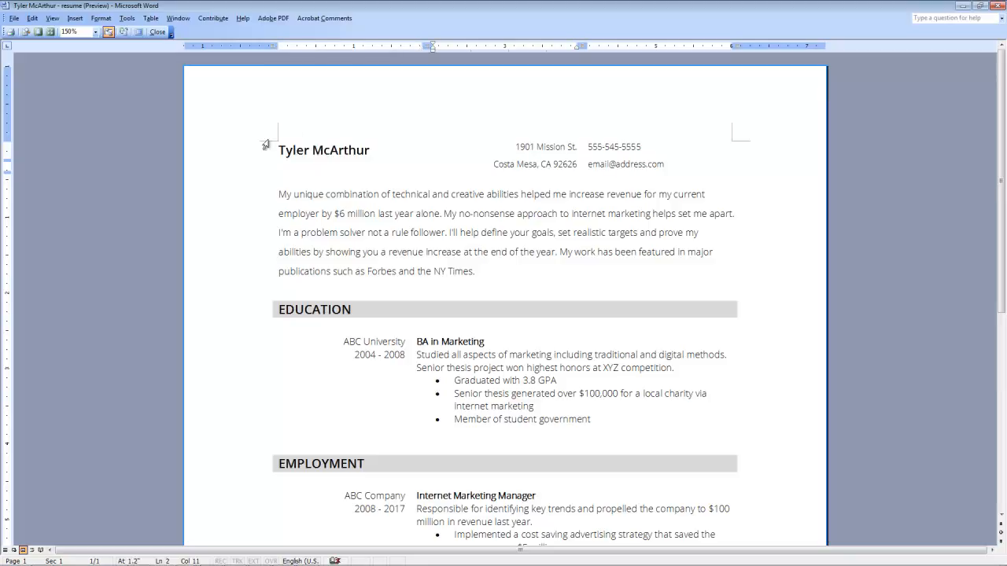
{"action": "left_click", "coordinate": [312, 150]}
{"action": "left_click", "coordinate": [268, 139]}
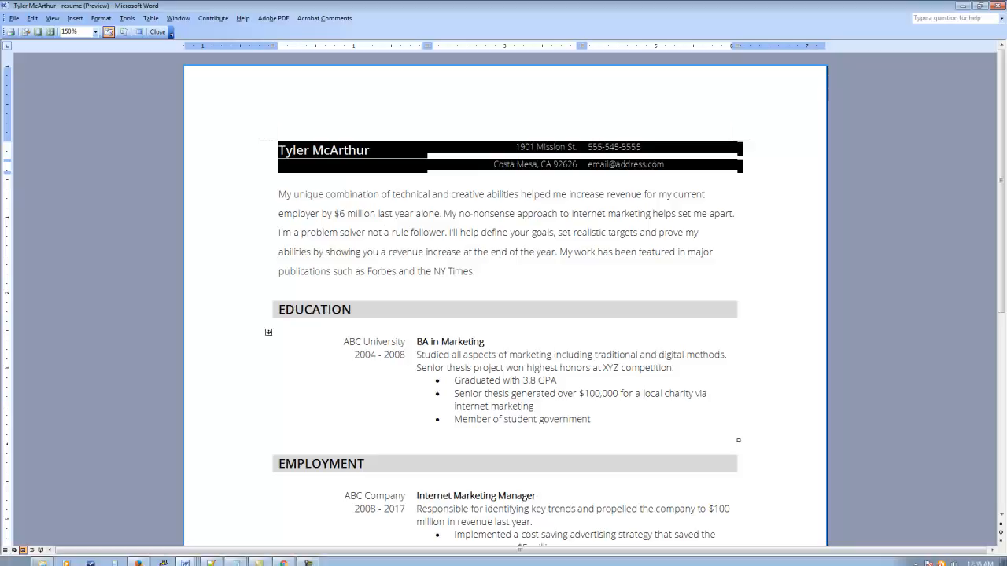
{"action": "left_click", "coordinate": [173, 555]}
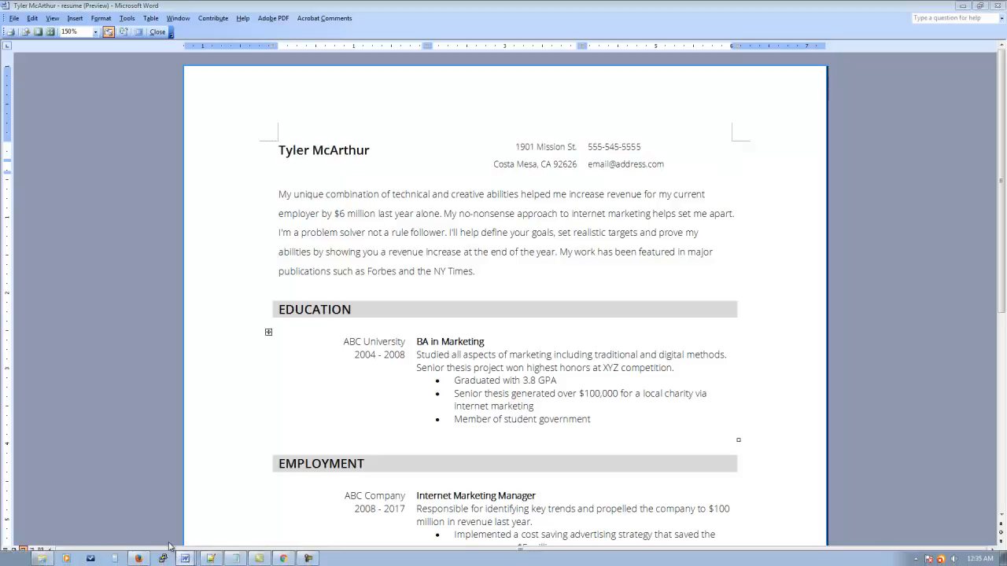
{"action": "left_click", "coordinate": [185, 559]}
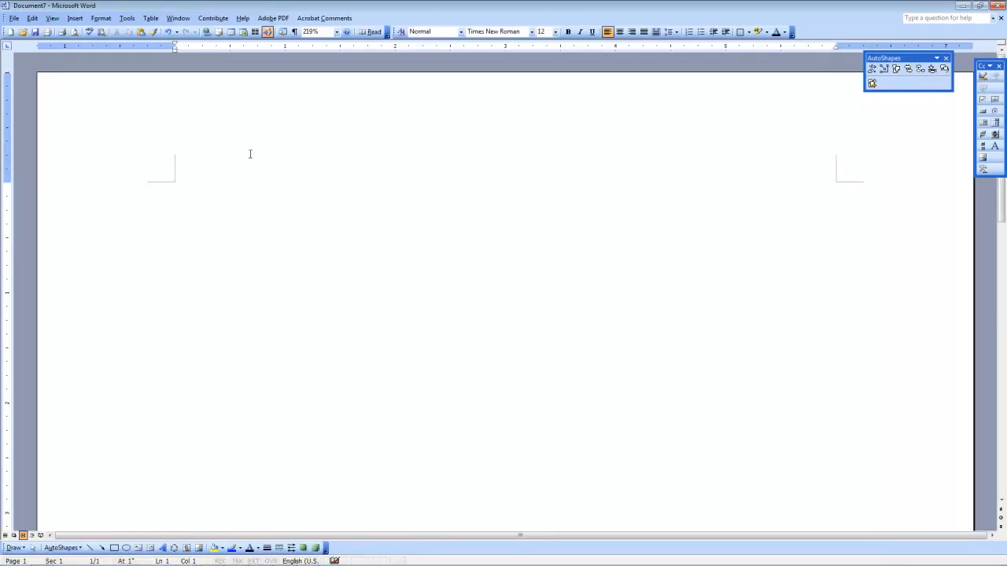
Step: Insert an empty table of 2 rows and 3 columns at the top of the blank document
{"action": "left_click", "coordinate": [231, 32]}
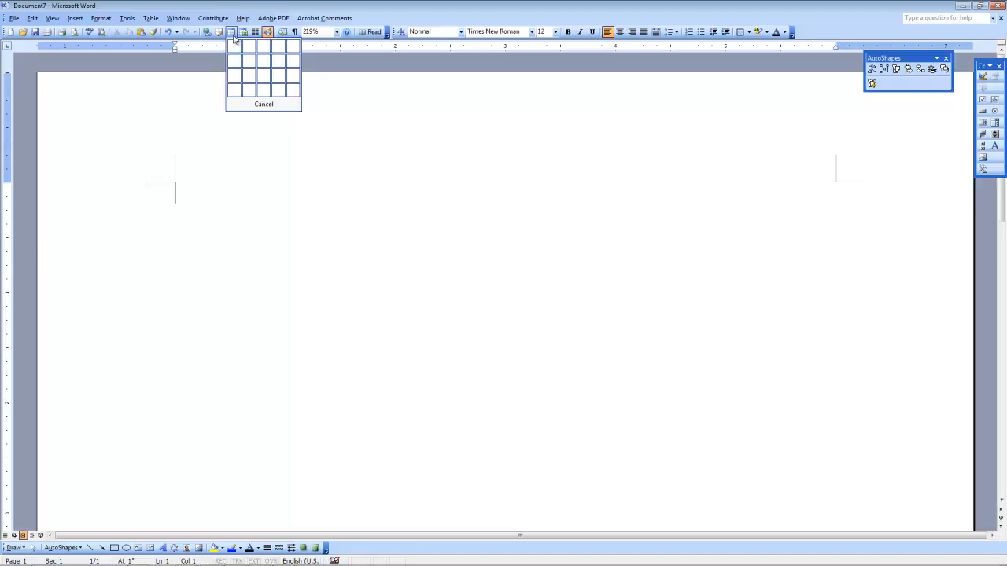
{"action": "left_click", "coordinate": [226, 5]}
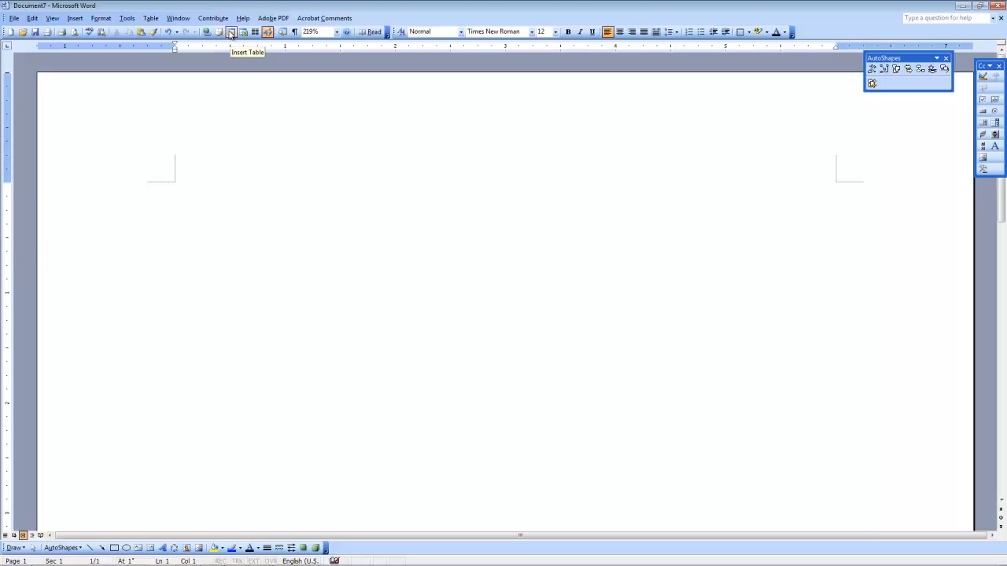
{"action": "left_click", "coordinate": [231, 32]}
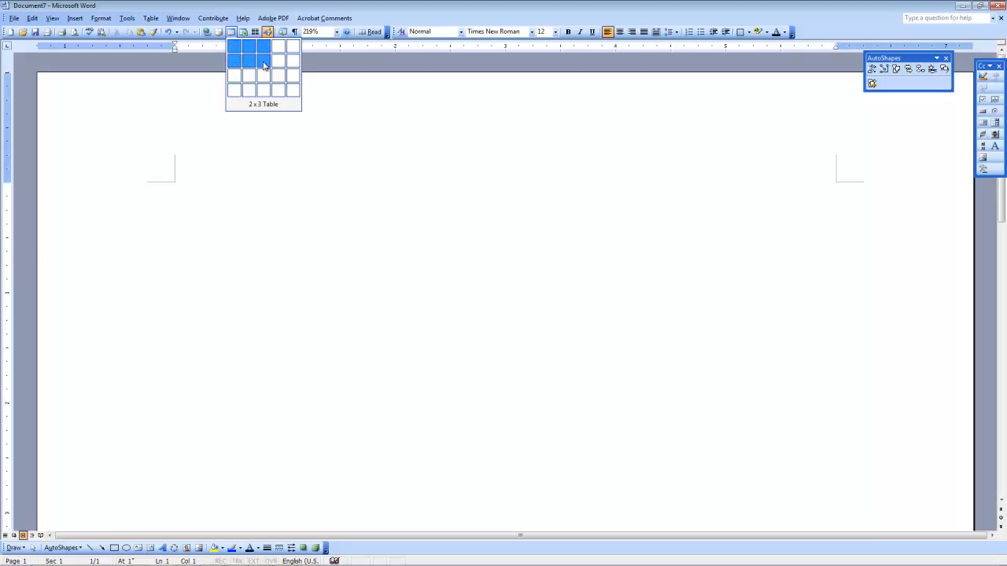
{"action": "left_click", "coordinate": [265, 66]}
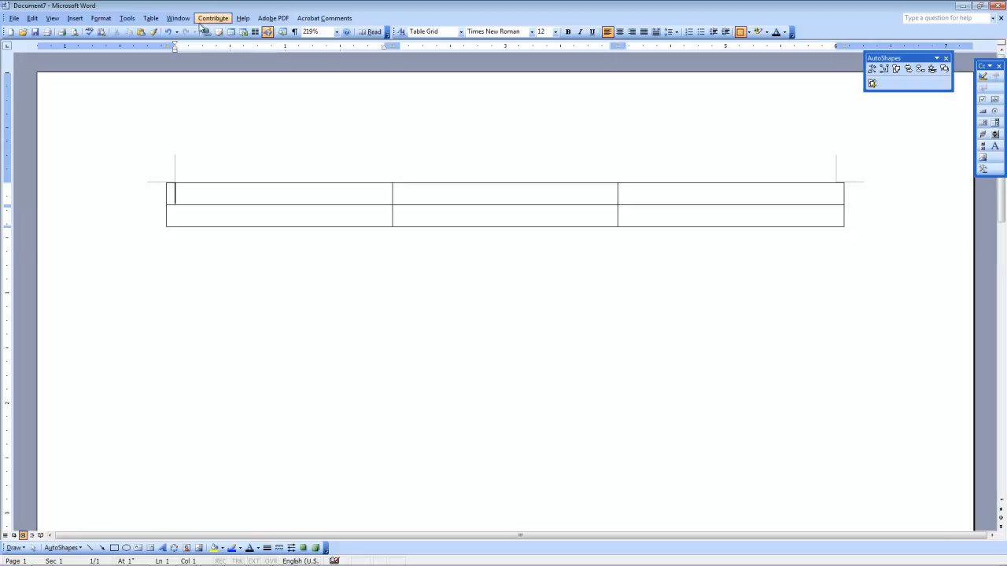
{"action": "left_click", "coordinate": [152, 21]}
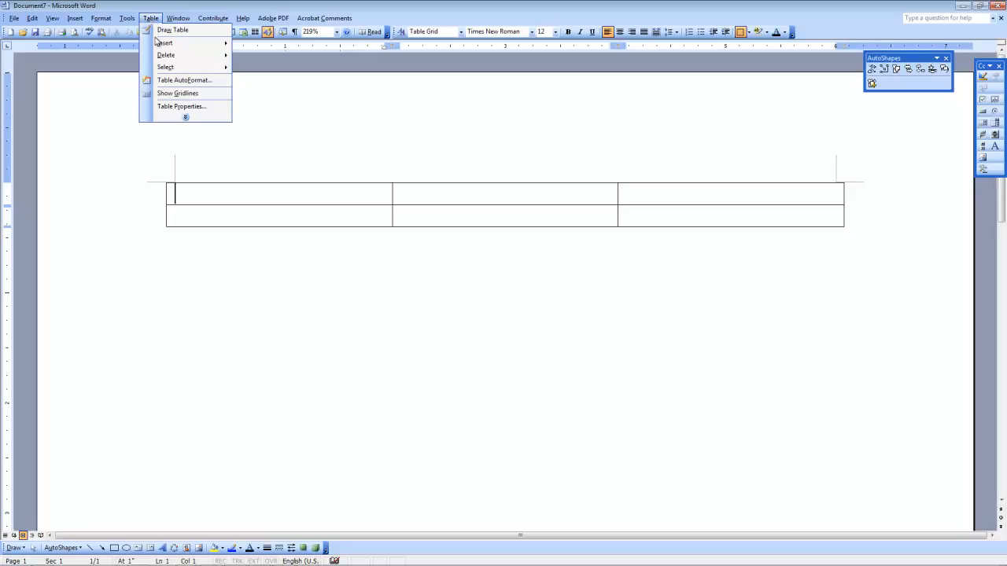
{"action": "mouse_move", "coordinate": [225, 49]}
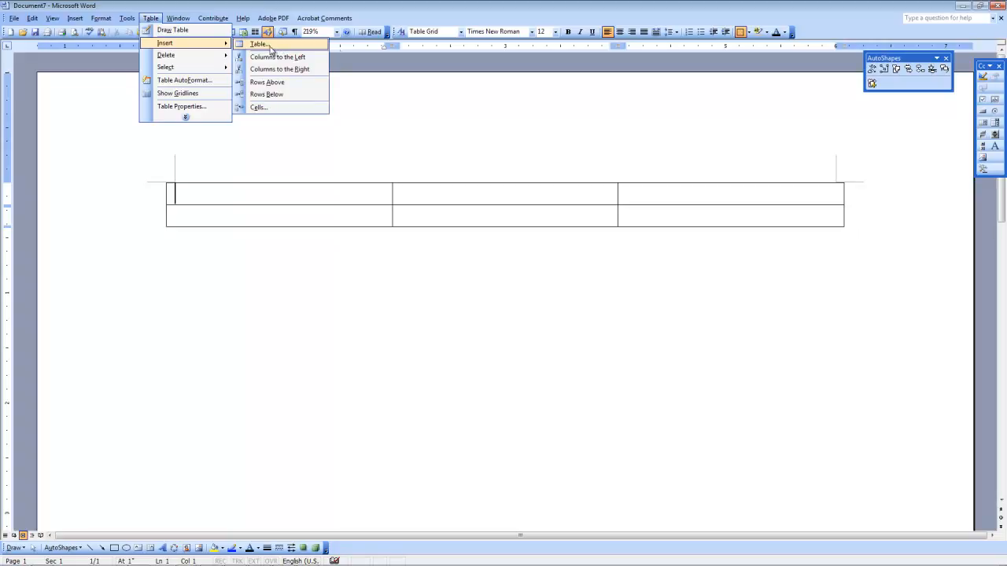
{"action": "left_click", "coordinate": [155, 19]}
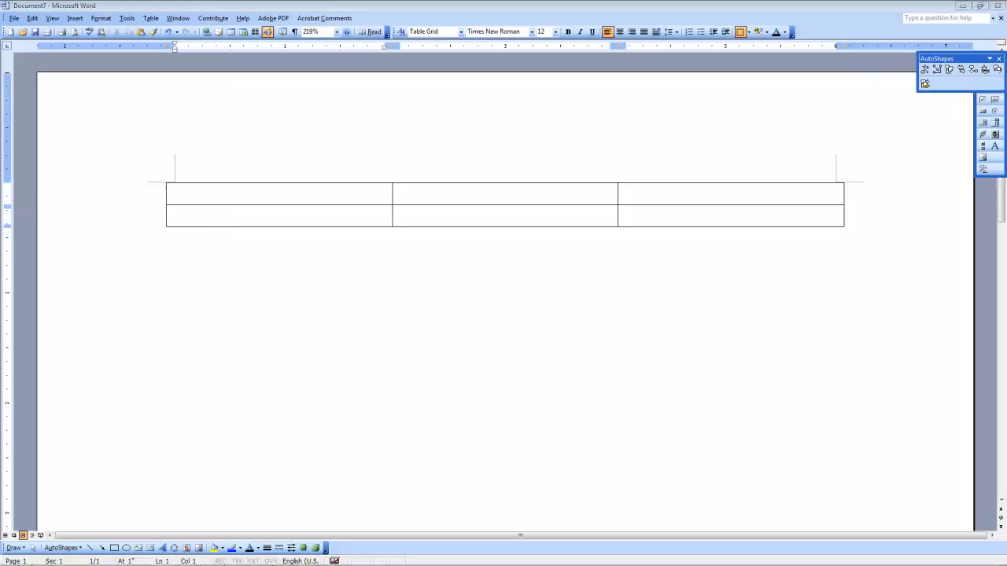
Step: Paste the name, street address and city/state/ZIP line into the left and middle cells
{"action": "left_click", "coordinate": [202, 190]}
{"action": "key", "text": "ctrl+v"}
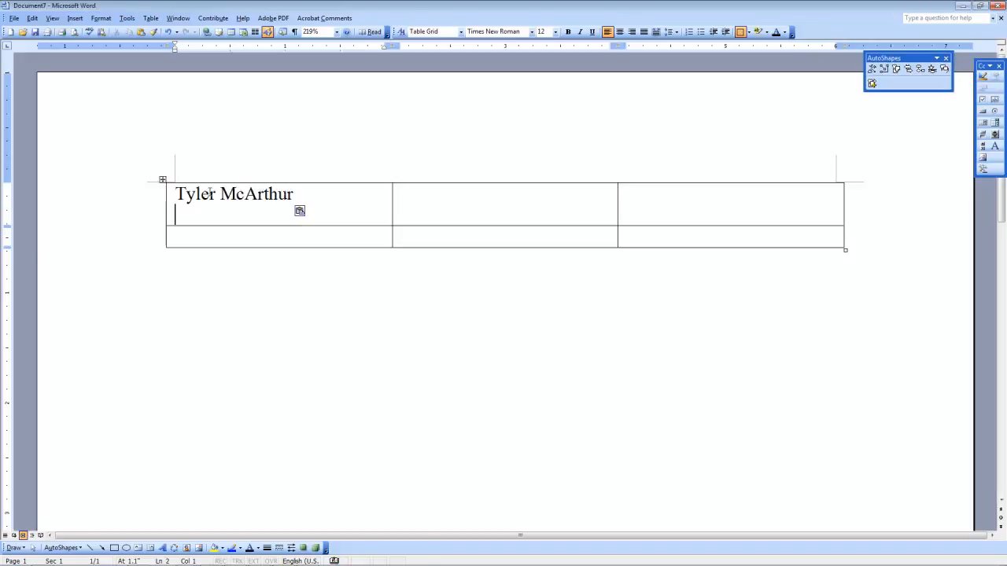
{"action": "key", "text": "BackSpace"}
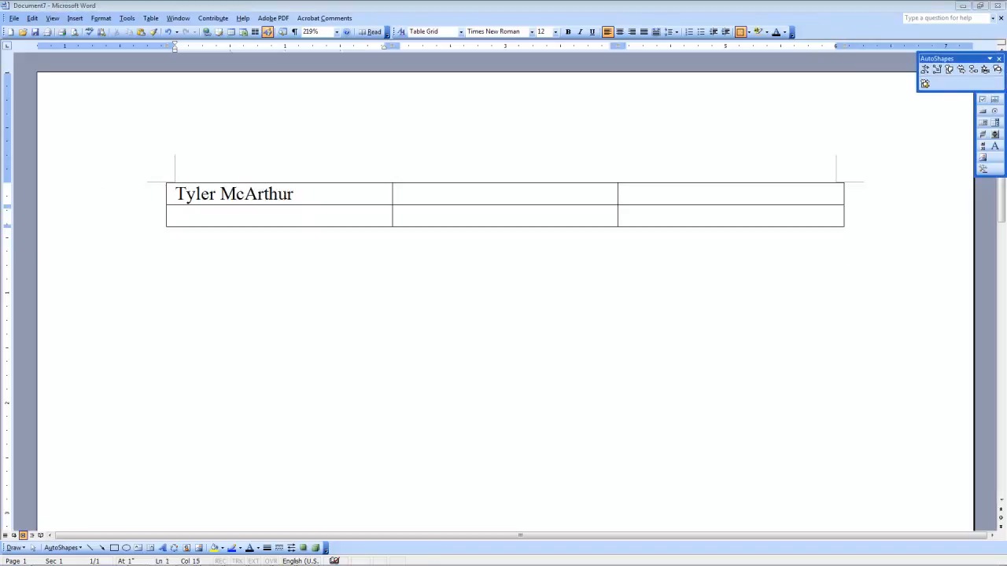
{"action": "left_click", "coordinate": [428, 198]}
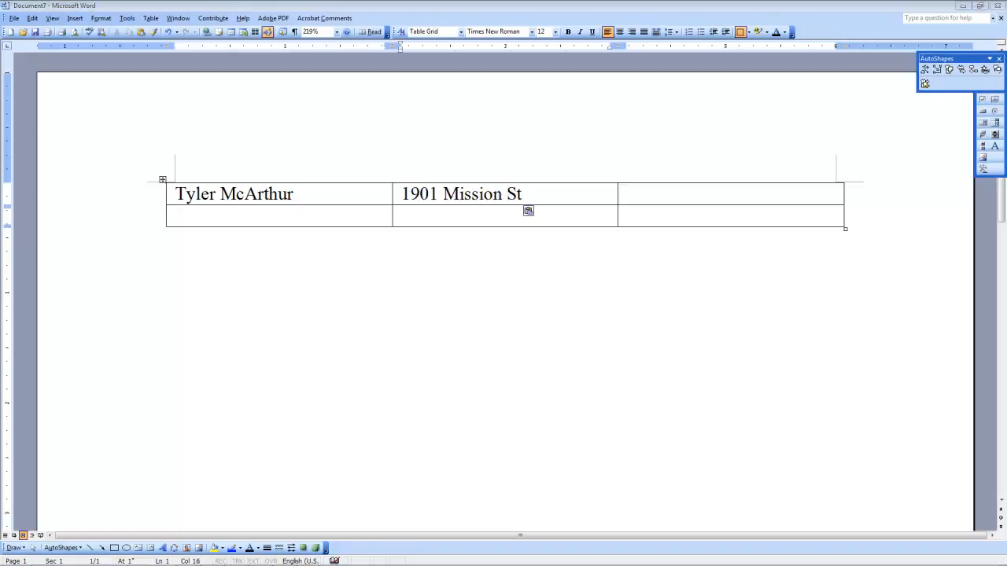
{"action": "left_click", "coordinate": [441, 217]}
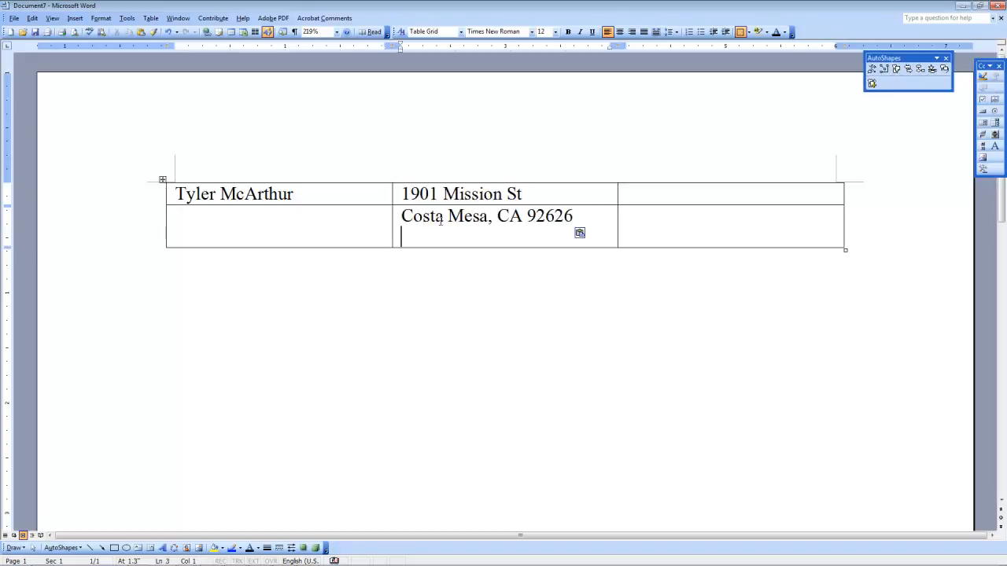
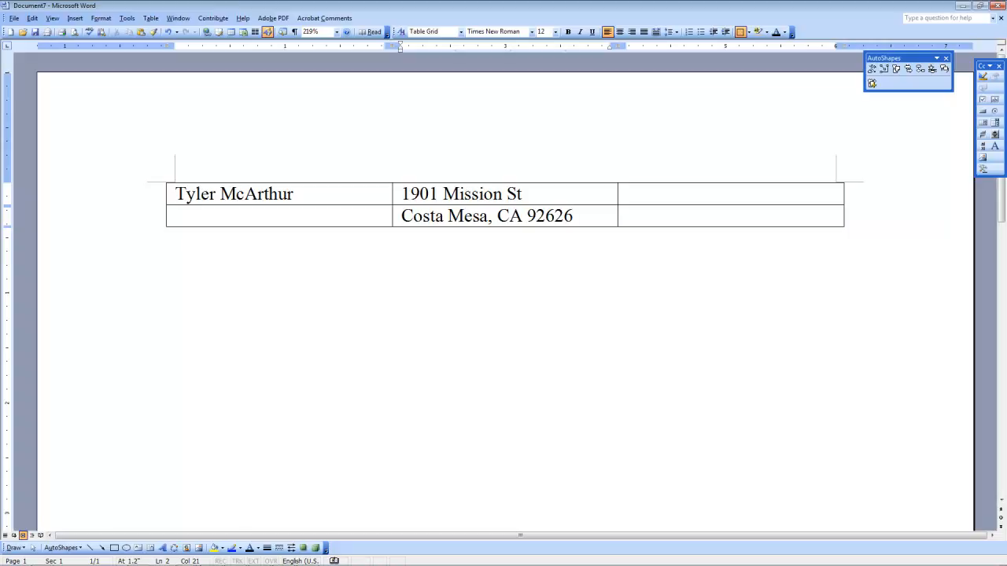
Step: Add the phone number and an e-mail address to the right-hand cells, correcting typos
{"action": "key", "text": "alt+Tab"}
{"action": "left_click", "coordinate": [656, 202]}
{"action": "key", "text": "ctrl+v"}
{"action": "key", "text": "BackSpace"}
{"action": "left_click", "coordinate": [655, 220]}
{"action": "type", "text": "emaiul@add"}
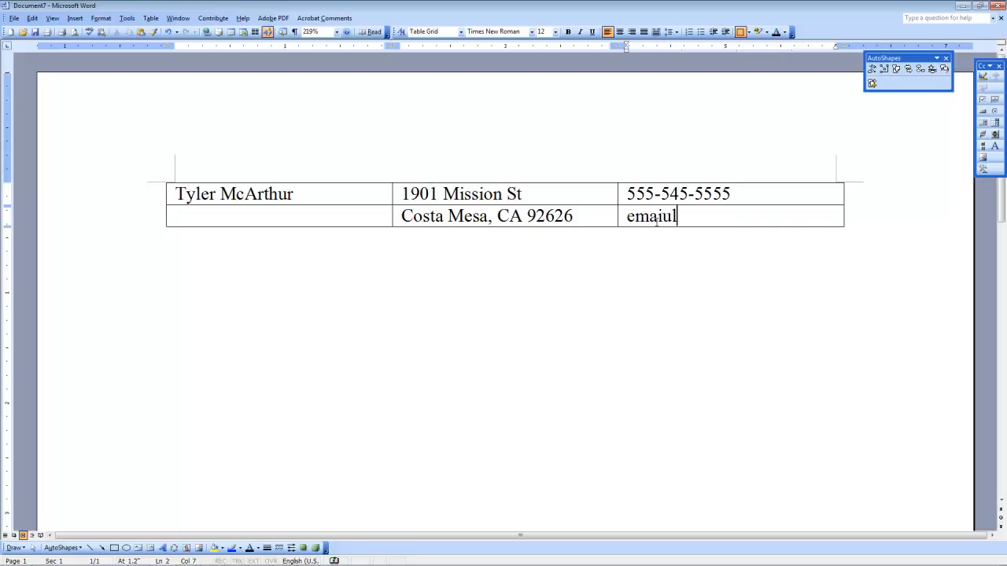
{"action": "type", "text": ".cm"}
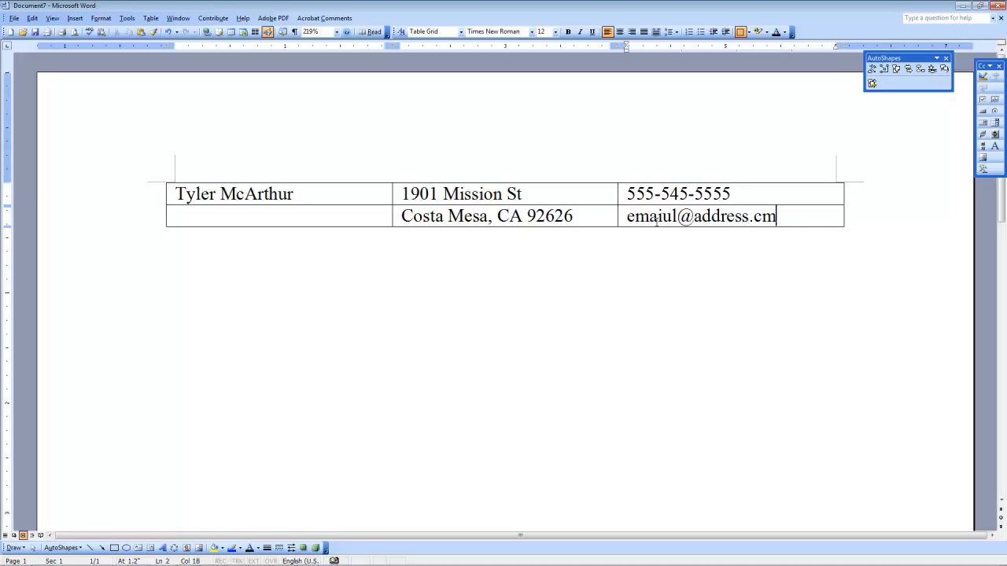
{"action": "key", "text": "BackSpace"}
{"action": "type", "text": "om"}
{"action": "left_click", "coordinate": [670, 217]}
{"action": "key", "text": "BackSpace"}
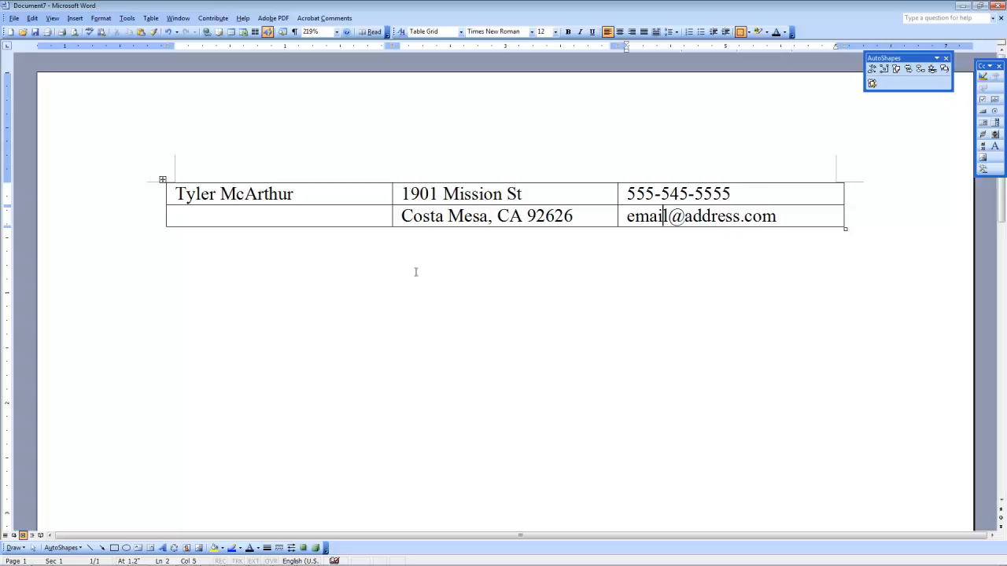
{"action": "left_click", "coordinate": [327, 287]}
Step: Paste the summary paragraph on a new line below the contact table, then return to the sample resume
{"action": "key", "text": "Return"}
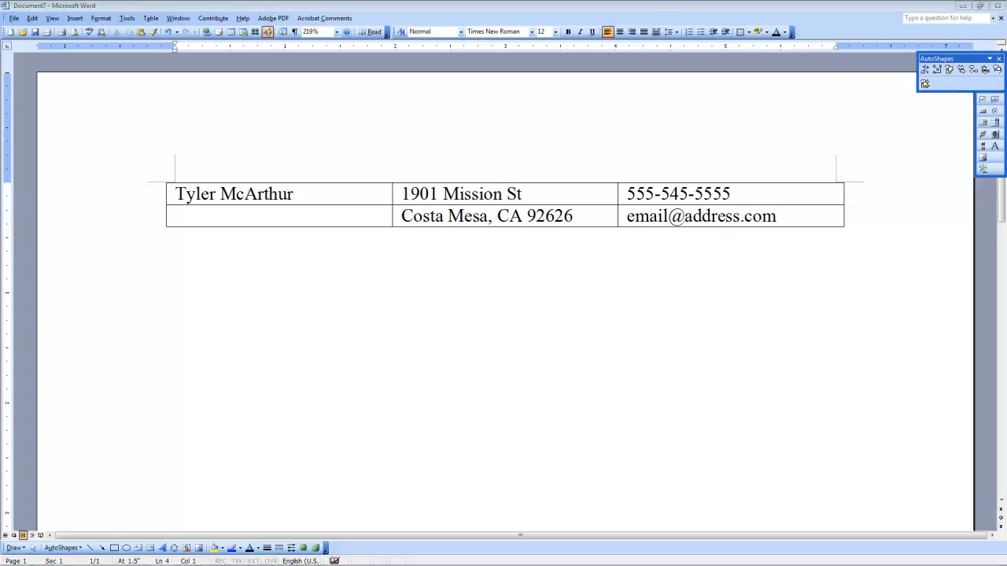
{"action": "left_click", "coordinate": [194, 283]}
{"action": "type", "text": "My unique combination of technical and creative abilities helped me increase revenue for my current employer by $6 million last year alone. My no nonsense approach to internet marketing helps set me apart. I'm a problem solver not a rule follower. I'll help define your goals, set realistic targets and prove my abilities by showing you a revenue increase at the end of the year. My work has been featured in major publications such as Forbes and the NY Times."}
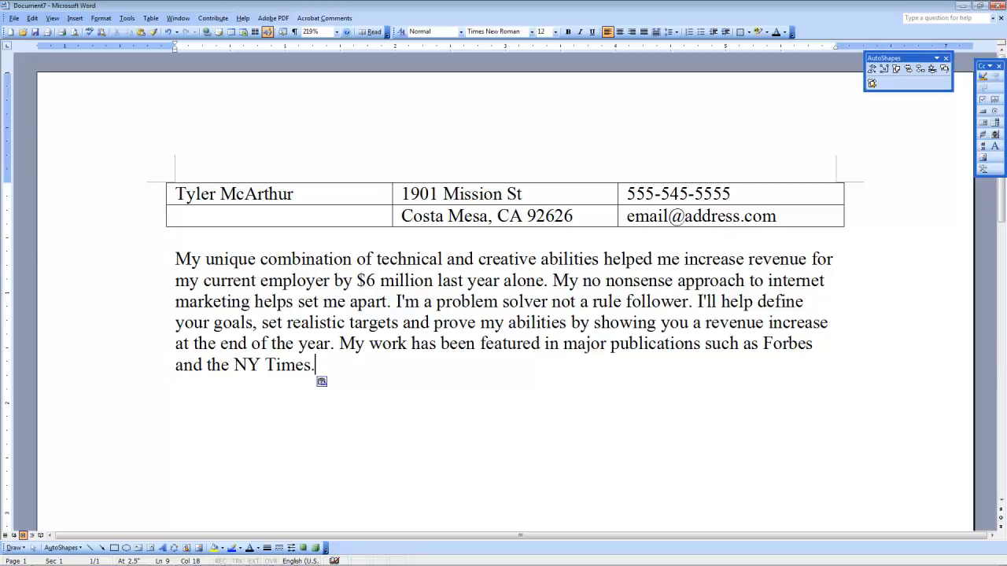
{"action": "key", "text": "alt+Tab"}
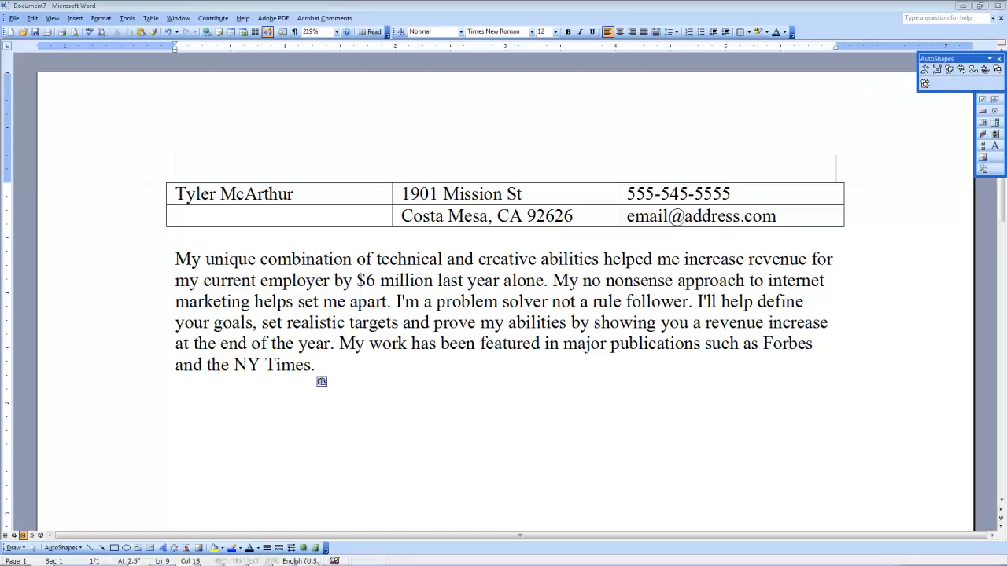
{"action": "left_click", "coordinate": [187, 559]}
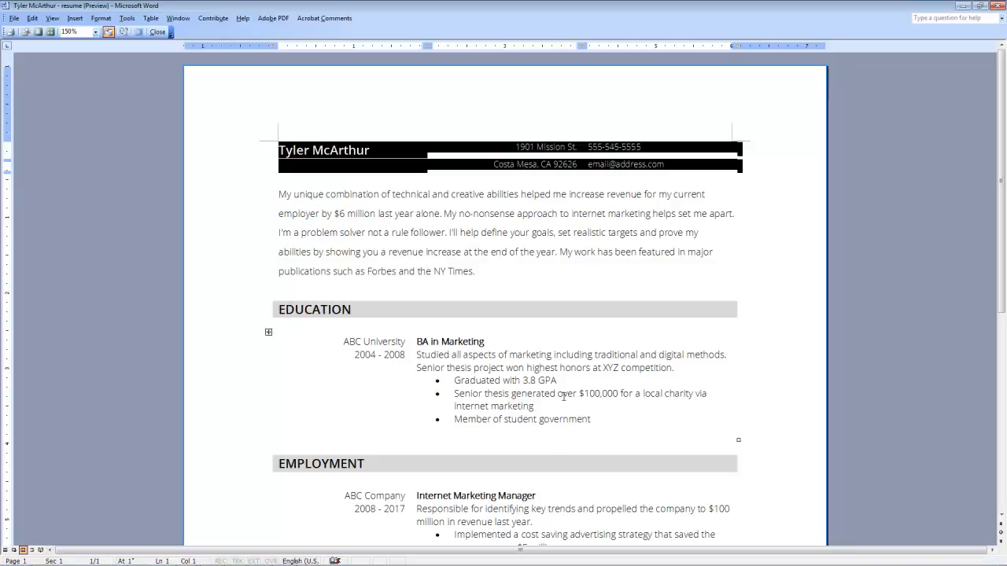
{"action": "left_click", "coordinate": [268, 298]}
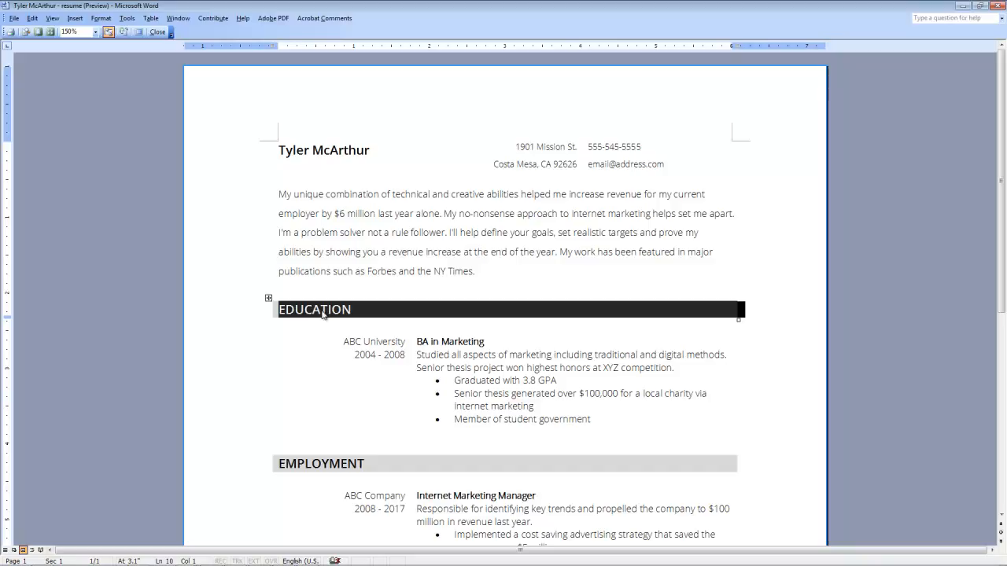
{"action": "left_click", "coordinate": [268, 332]}
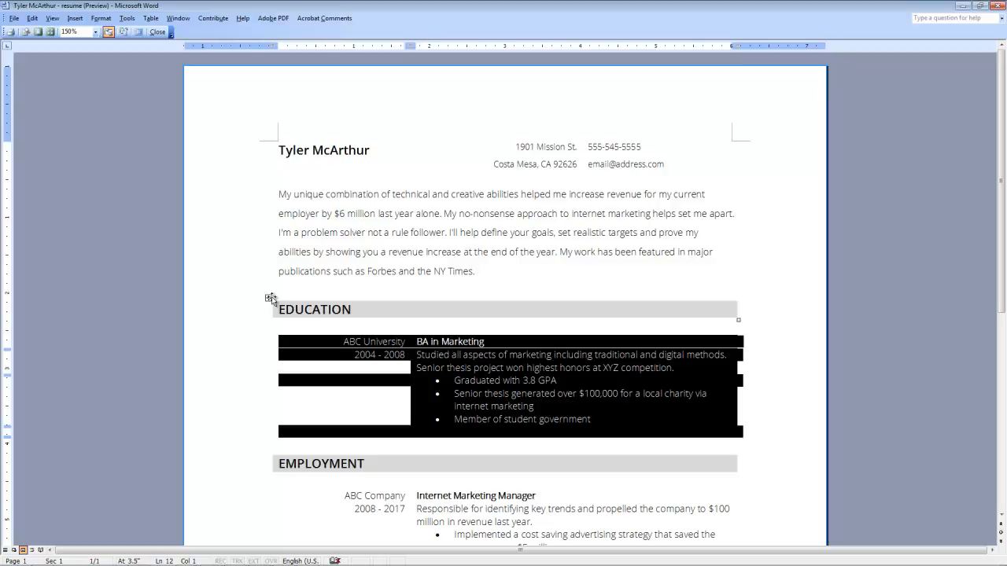
{"action": "left_click", "coordinate": [268, 297]}
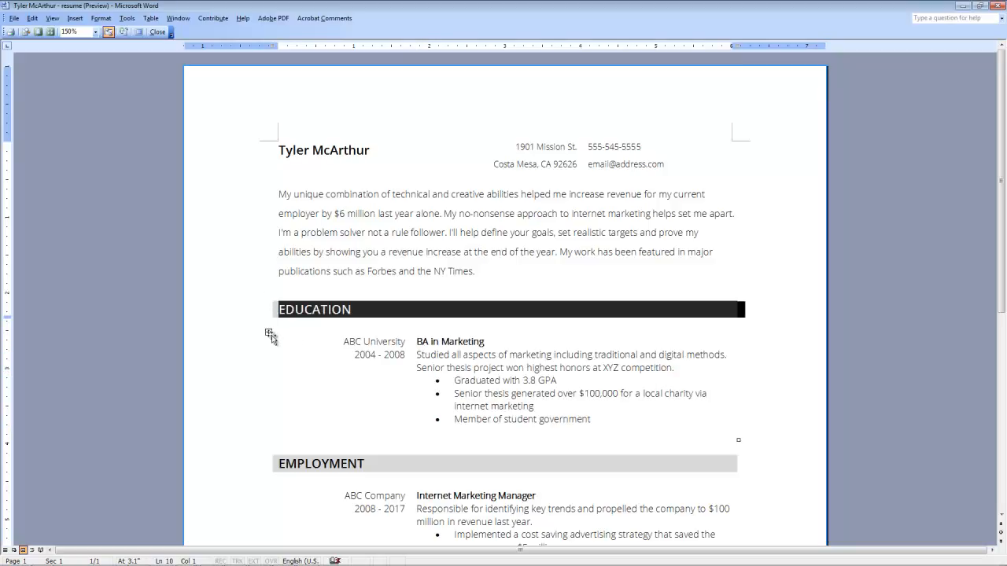
{"action": "left_click", "coordinate": [268, 332]}
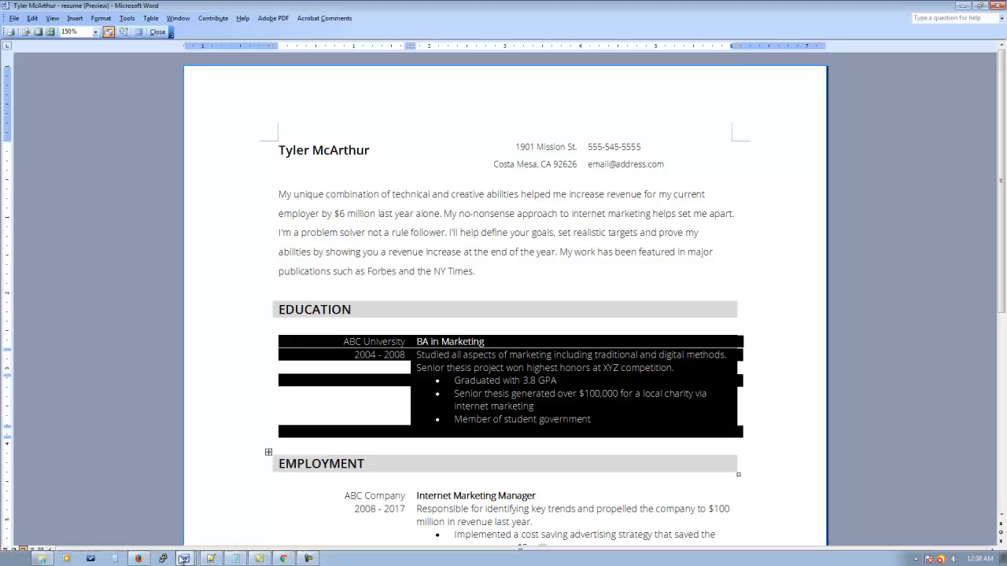
{"action": "left_click", "coordinate": [184, 559]}
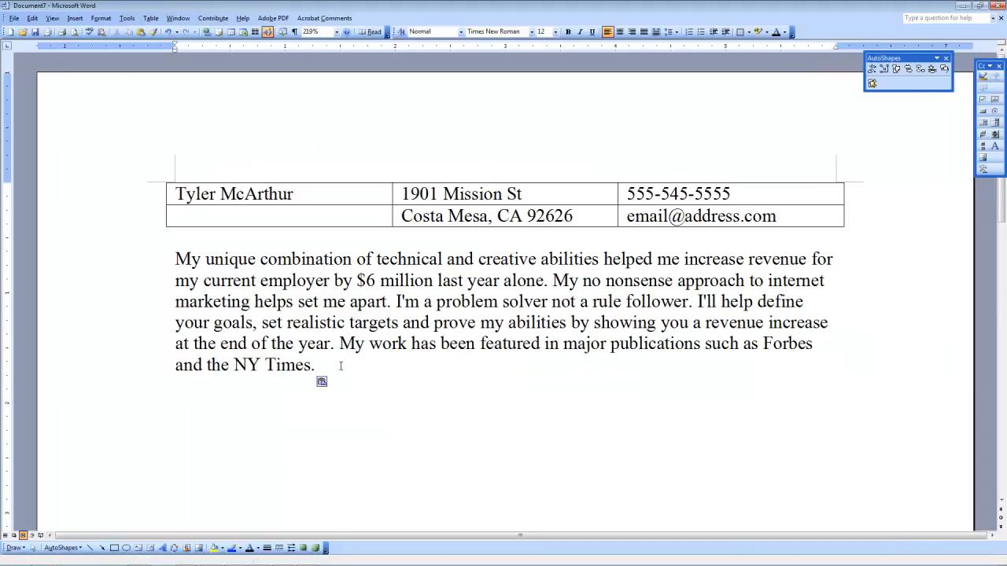
Step: Insert a 1x1 table below the summary holding the heading EDUCATION
{"action": "key", "text": "Return"}
{"action": "key", "text": "Return"}
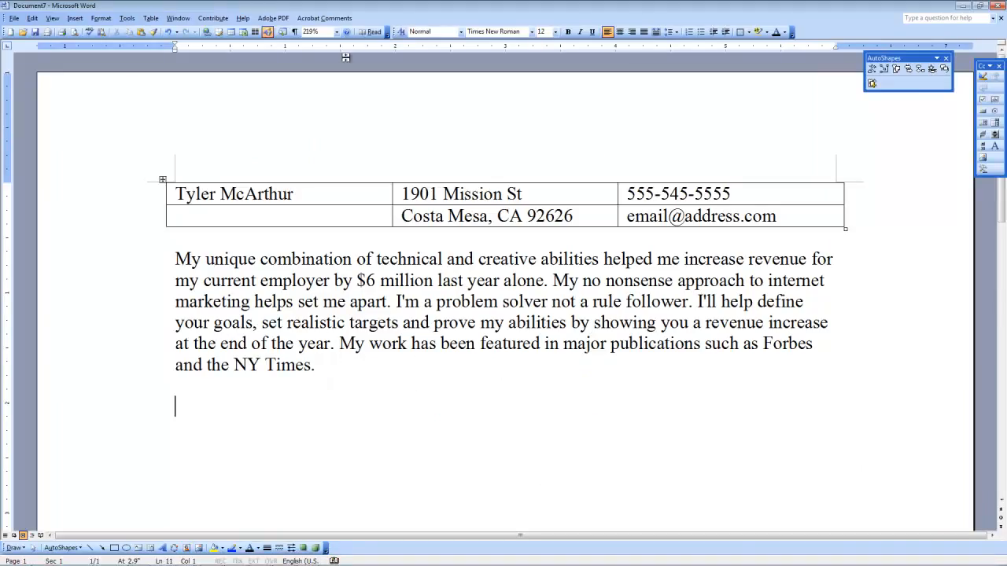
{"action": "left_click", "coordinate": [231, 32]}
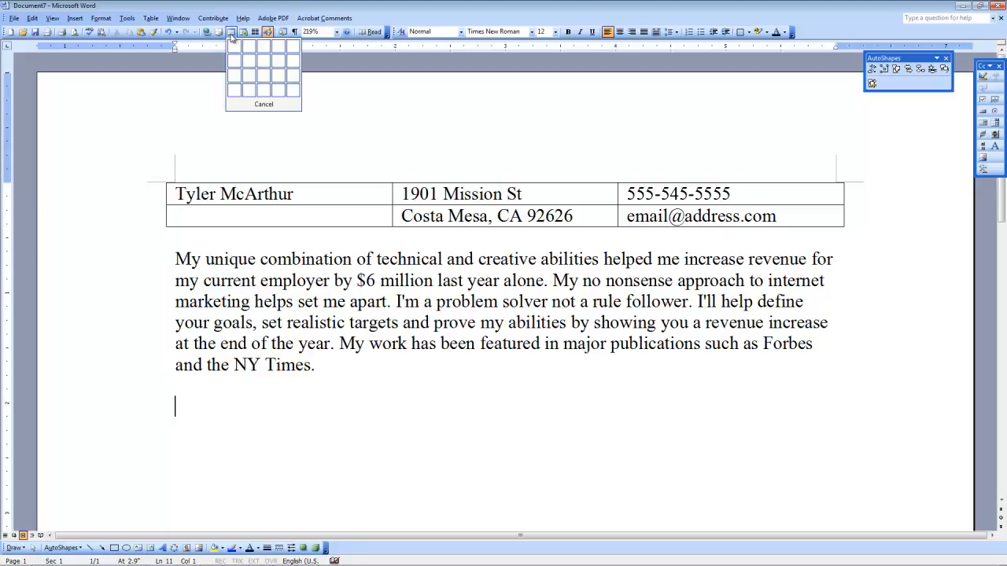
{"action": "left_click", "coordinate": [240, 49]}
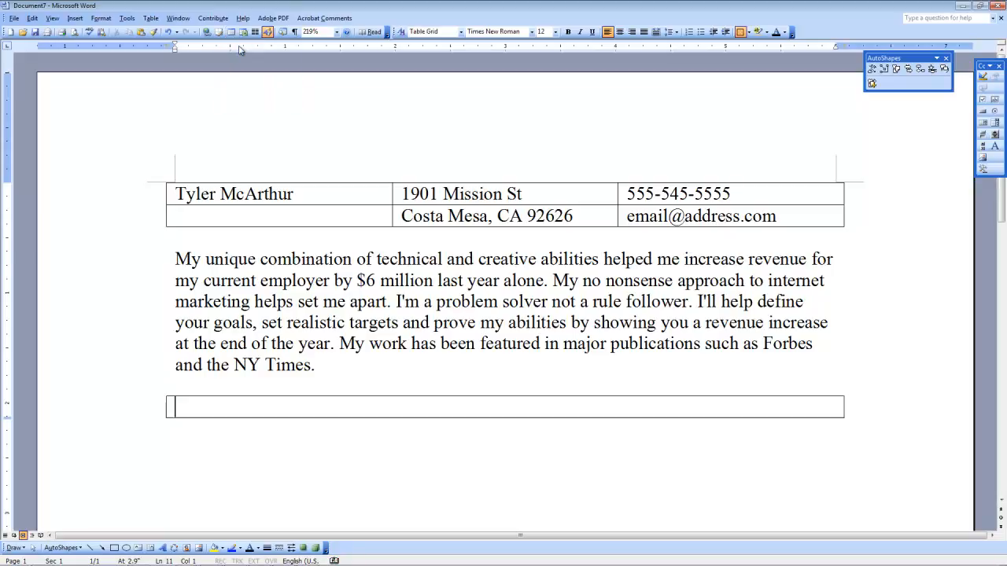
{"action": "type", "text": "EDU"}
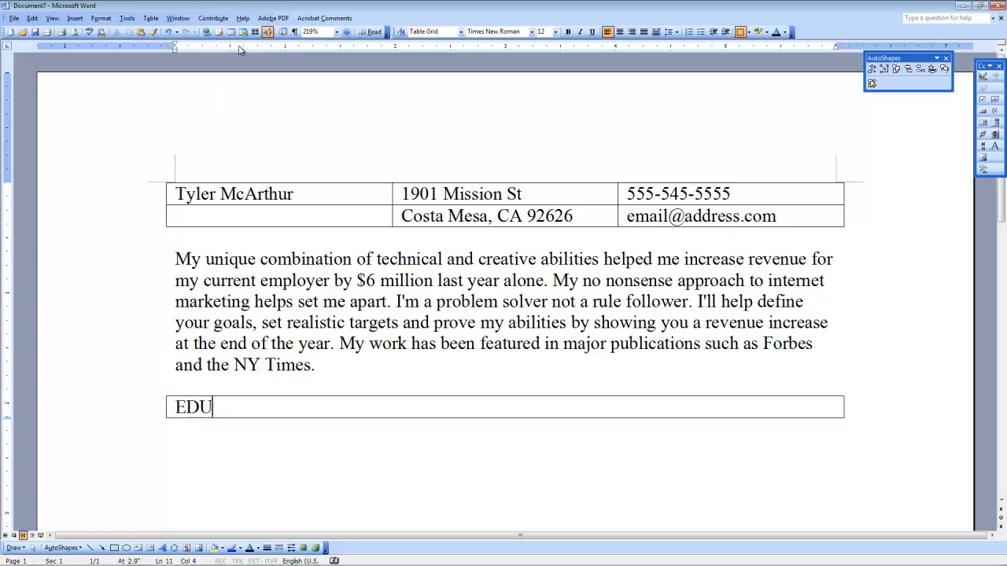
{"action": "type", "text": "CATION"}
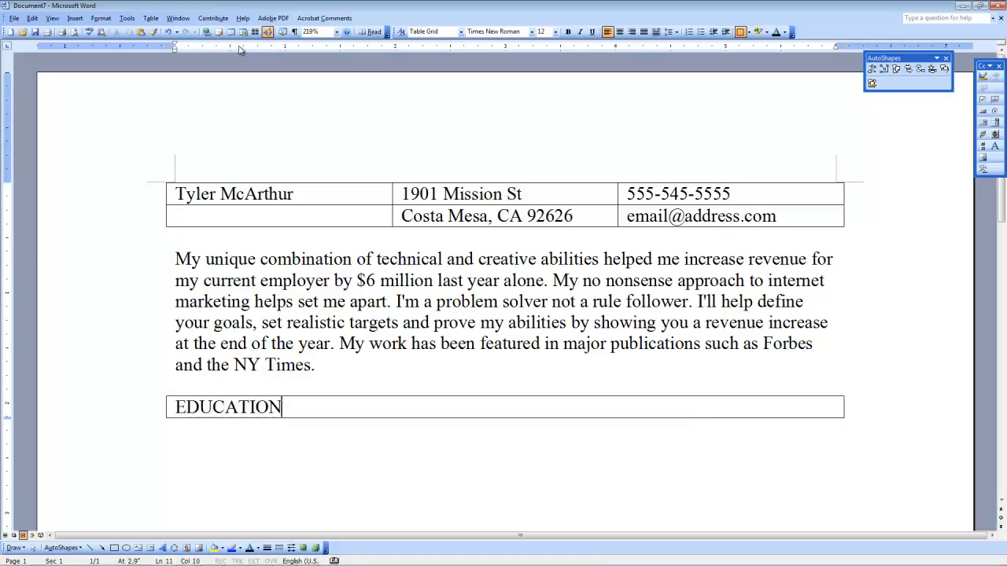
{"action": "left_click", "coordinate": [203, 434]}
{"action": "left_click", "coordinate": [231, 32]}
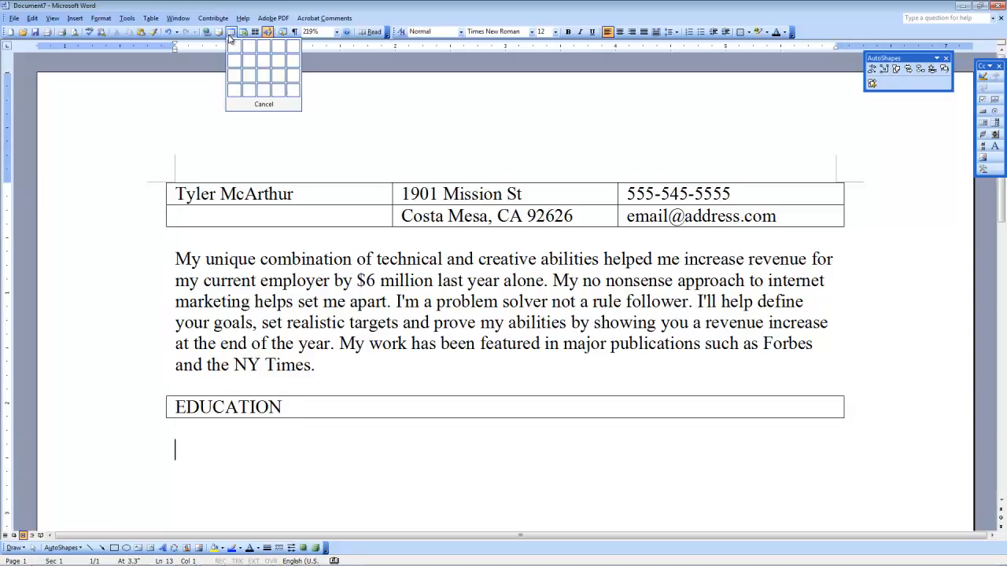
Step: Insert a 4x2 table and enter ABC University and 2004 - 2008 in the left column
{"action": "left_click", "coordinate": [254, 96]}
{"action": "scroll", "coordinate": [320, 228], "scroll_direction": "down", "scroll_amount": 3}
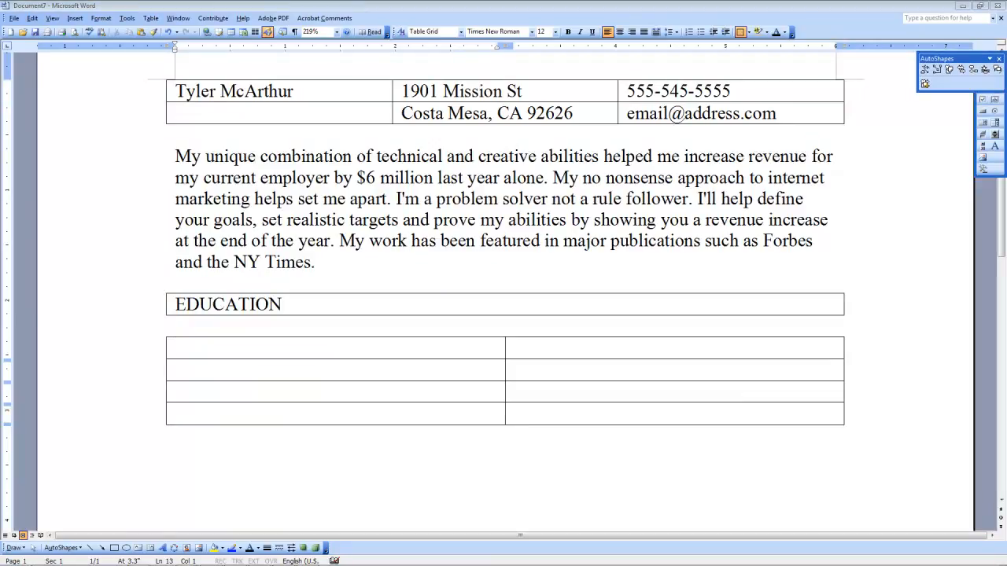
{"action": "left_click", "coordinate": [180, 349]}
{"action": "type", "text": "ABC University"}
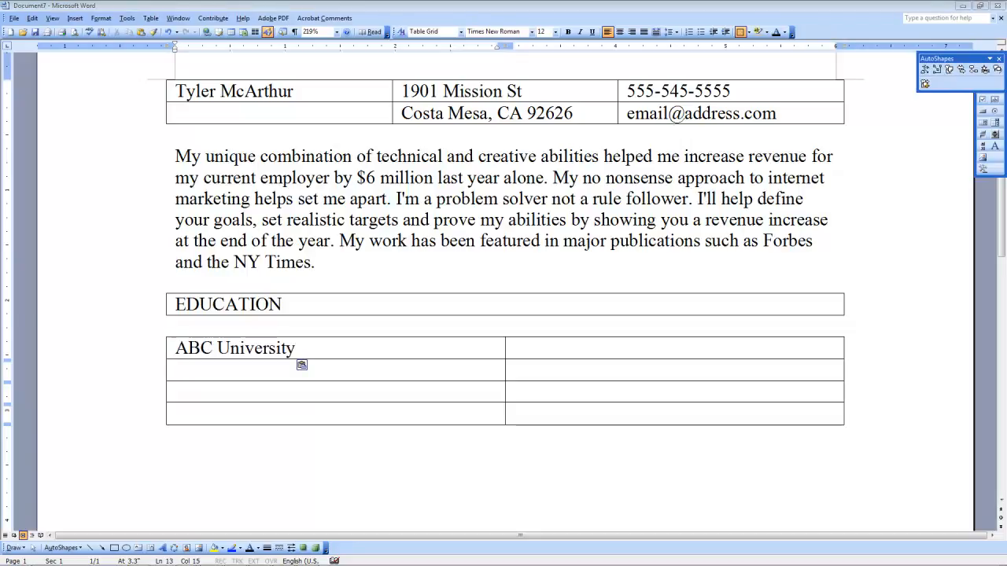
{"action": "left_click", "coordinate": [234, 368]}
{"action": "type", "text": "2004 - 2008"}
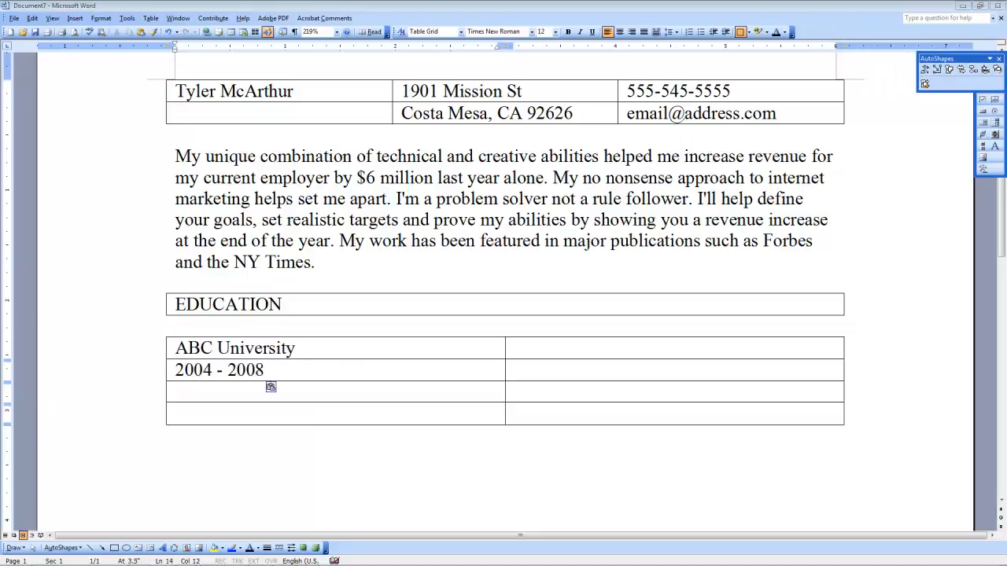
Step: Paste BA in Marketing and its description paragraph into the right-hand cells
{"action": "left_click", "coordinate": [535, 350]}
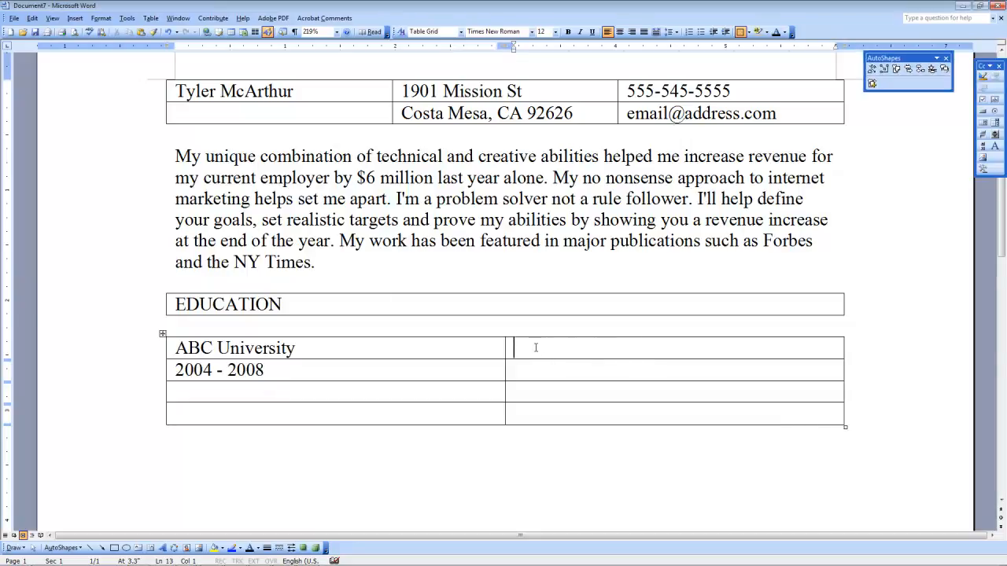
{"action": "type", "text": "BA in Marketing"}
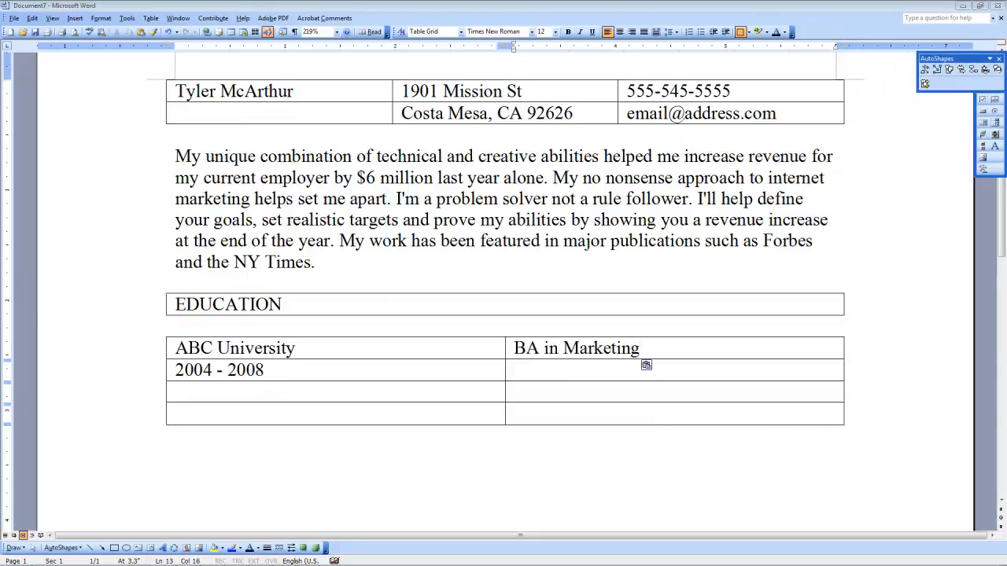
{"action": "left_click", "coordinate": [535, 375]}
{"action": "left_click", "coordinate": [519, 373]}
{"action": "type", "text": "Studied all aspects of marketing including traditional and digital methods. Senior thesis project won highest honors at XYZ competition."}
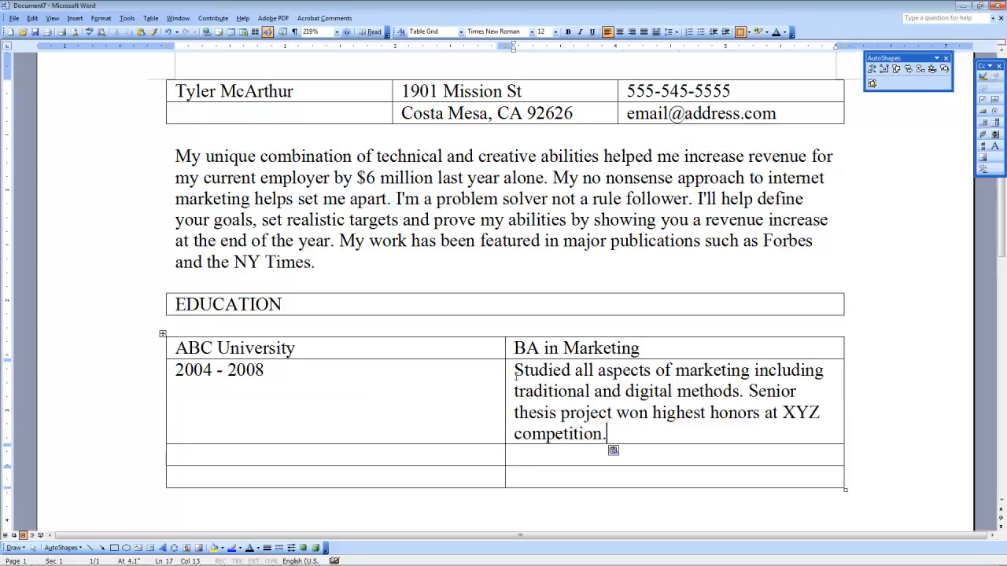
{"action": "key", "text": "alt+Tab"}
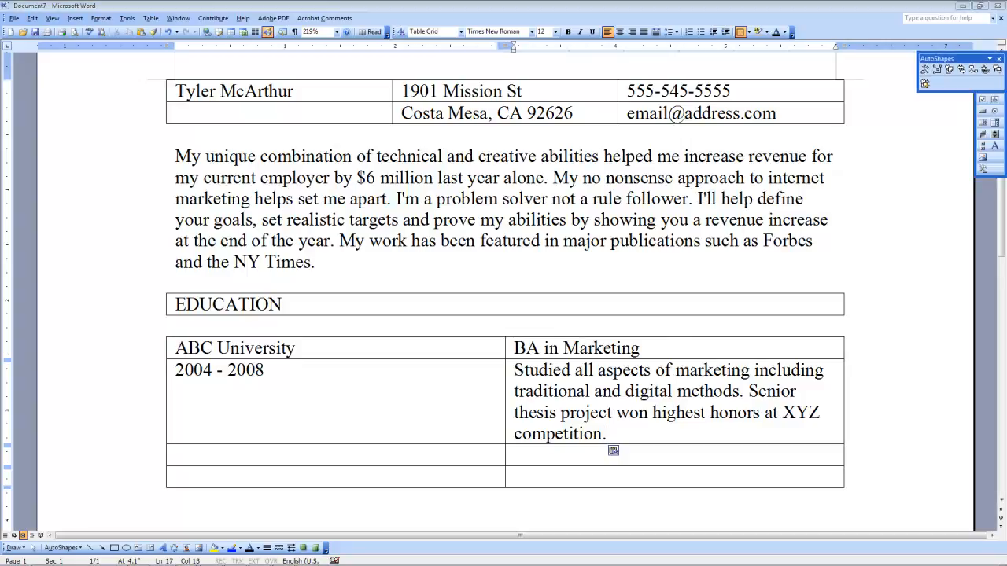
{"action": "key", "text": "alt+Tab"}
Step: Paste the GPA and $100,000 charity thesis achievements into the next right-hand cells
{"action": "left_click", "coordinate": [538, 461]}
{"action": "type", "text": "Graduated with 3.8 GPA"}
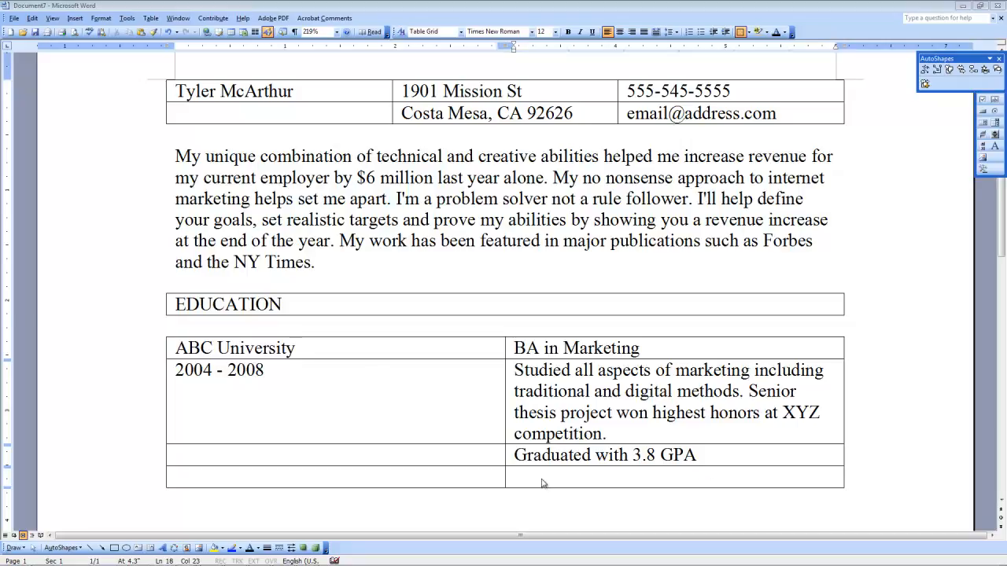
{"action": "left_click", "coordinate": [543, 481]}
{"action": "type", "text": "Senior thesis generated over $100,000 for a local charity via internet marketing"}
{"action": "scroll", "coordinate": [473, 485], "scroll_direction": "down", "scroll_amount": 2}
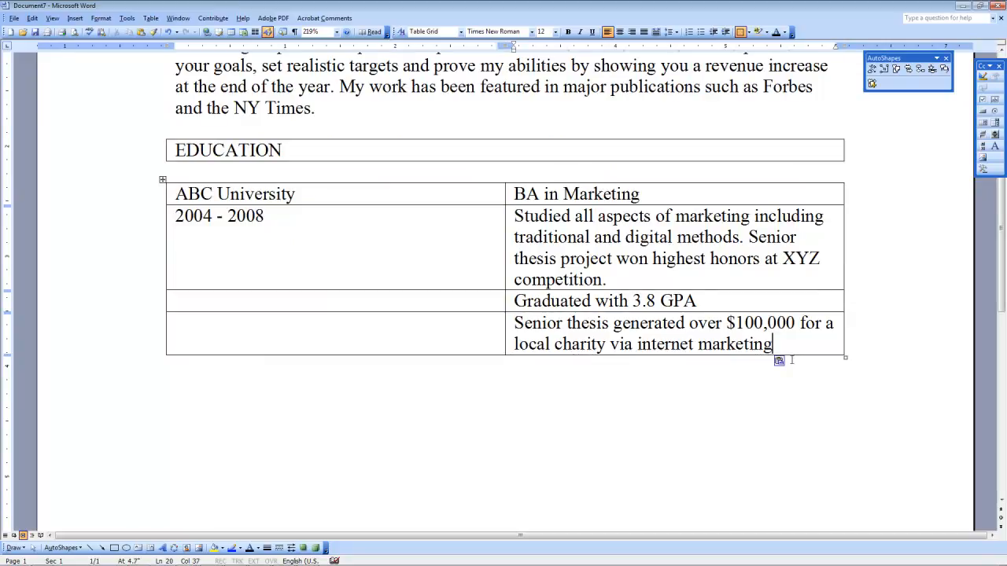
Step: Add a new table row and paste Member of student government into its right cell
{"action": "key", "text": "Tab"}
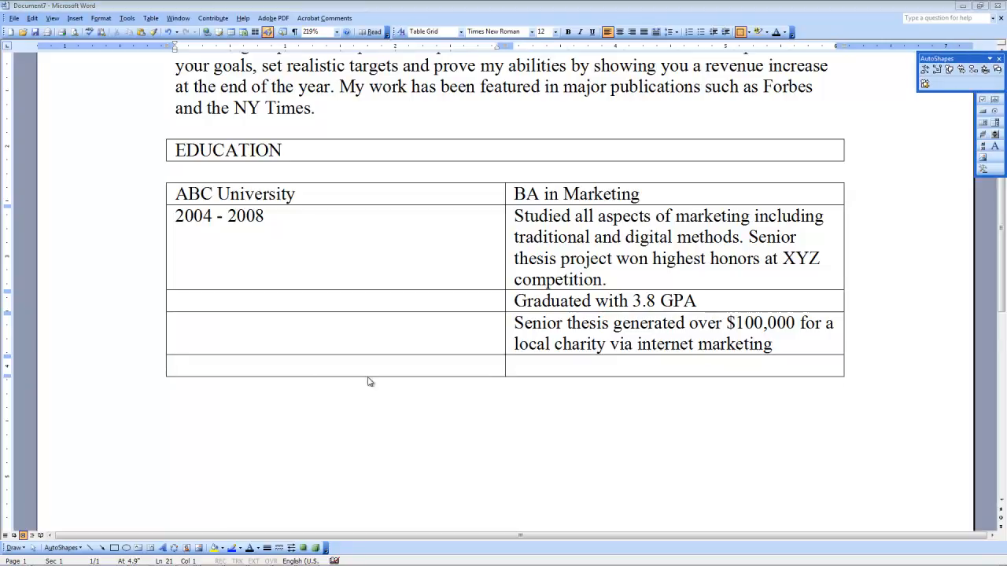
{"action": "left_click", "coordinate": [497, 367]}
{"action": "left_click", "coordinate": [535, 366]}
{"action": "type", "text": "Member of student government"}
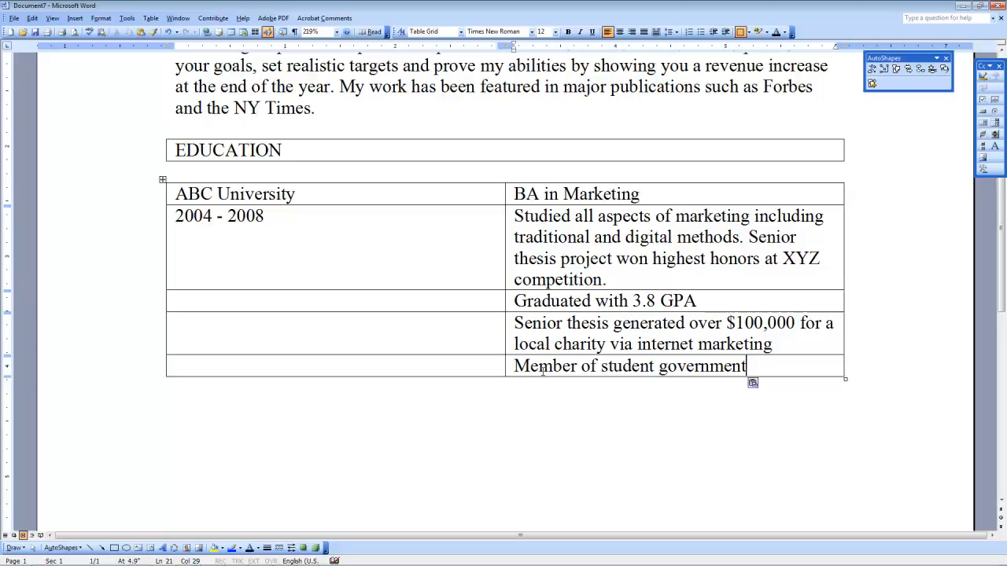
{"action": "mouse_move", "coordinate": [188, 558]}
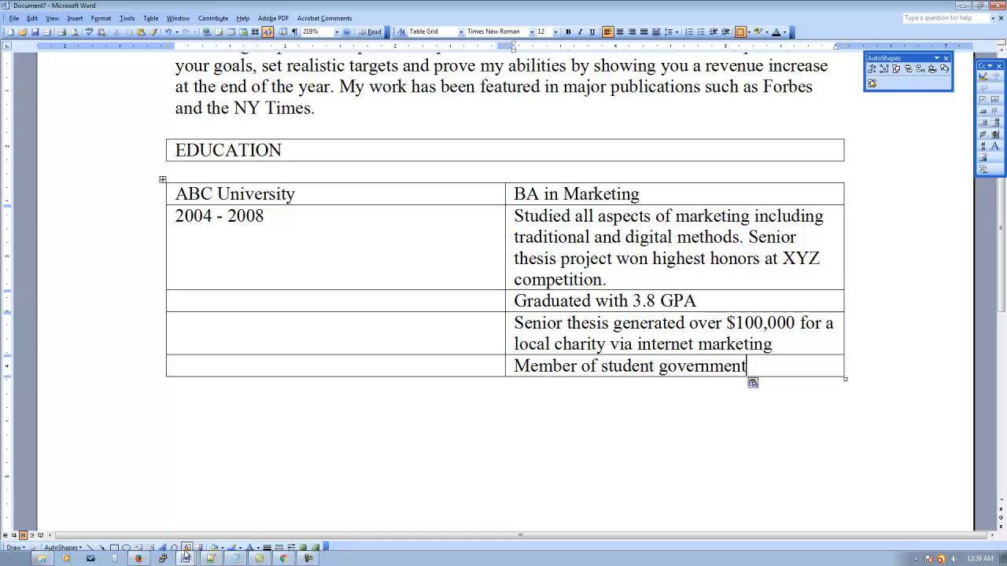
Step: Switch to the finished sample resume and inspect the EMPLOYMENT heading and company name formatting
{"action": "left_click", "coordinate": [227, 560]}
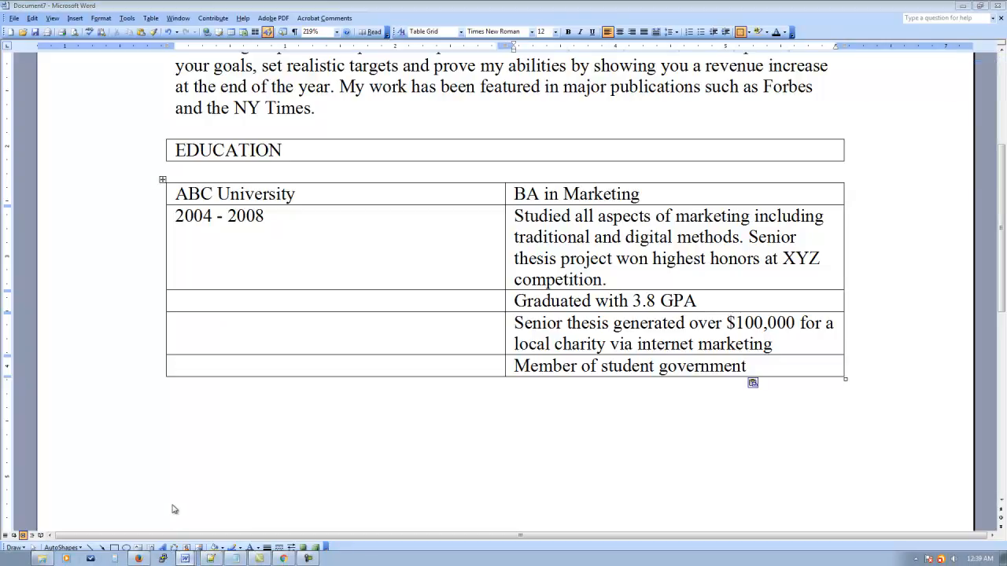
{"action": "scroll", "coordinate": [335, 353], "scroll_direction": "down", "scroll_amount": 5}
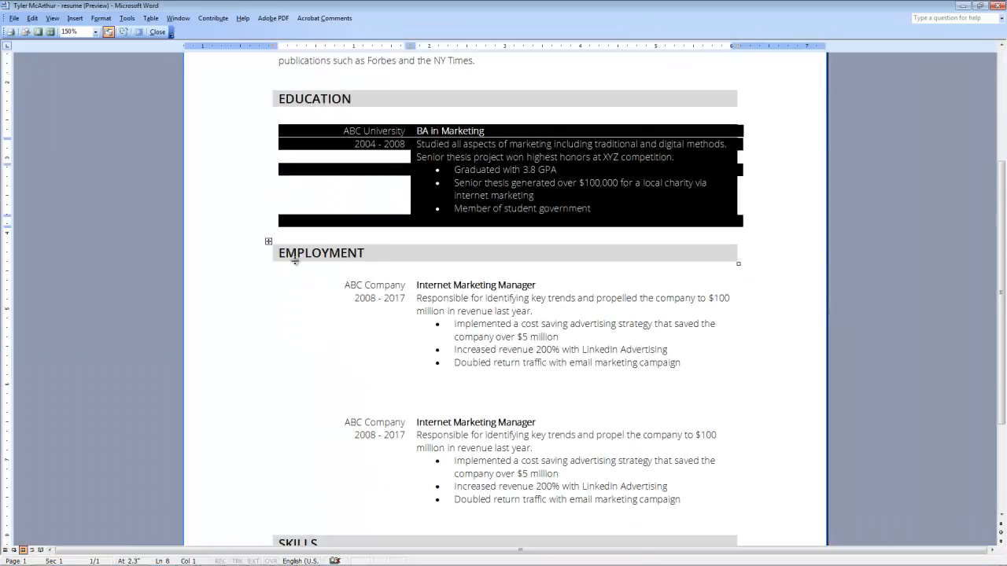
{"action": "left_click_drag", "start_coordinate": [284, 253], "coordinate": [340, 264]}
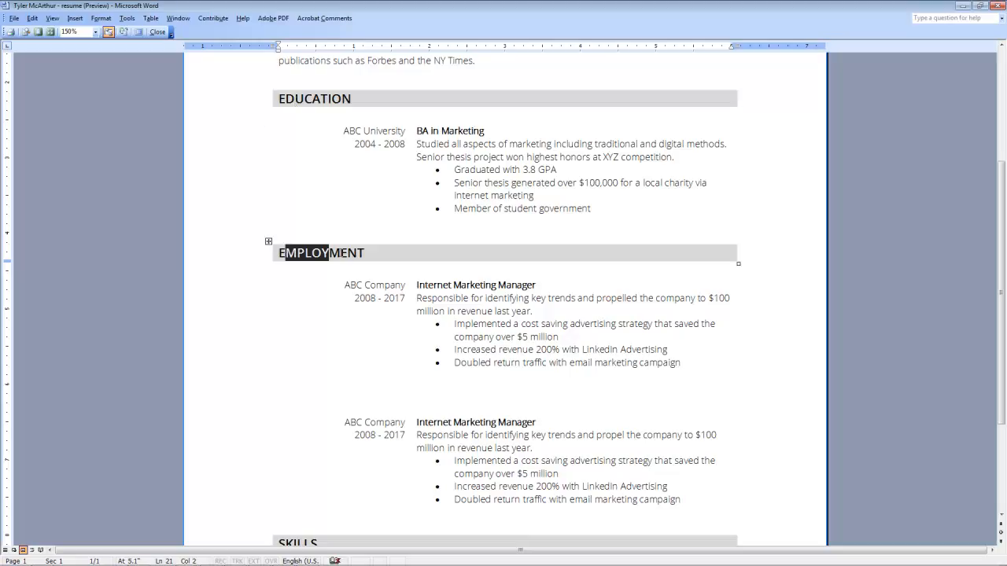
{"action": "left_click", "coordinate": [376, 286]}
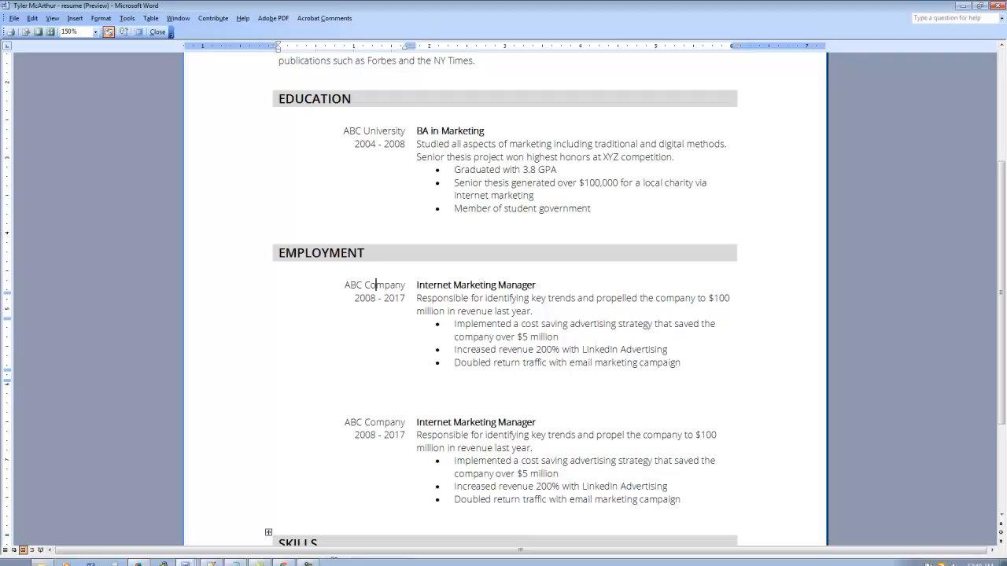
Step: Below the education table in the draft, insert a 1x1 table reading EMPLOYMENT, plus an empty line after it
{"action": "left_click", "coordinate": [188, 559]}
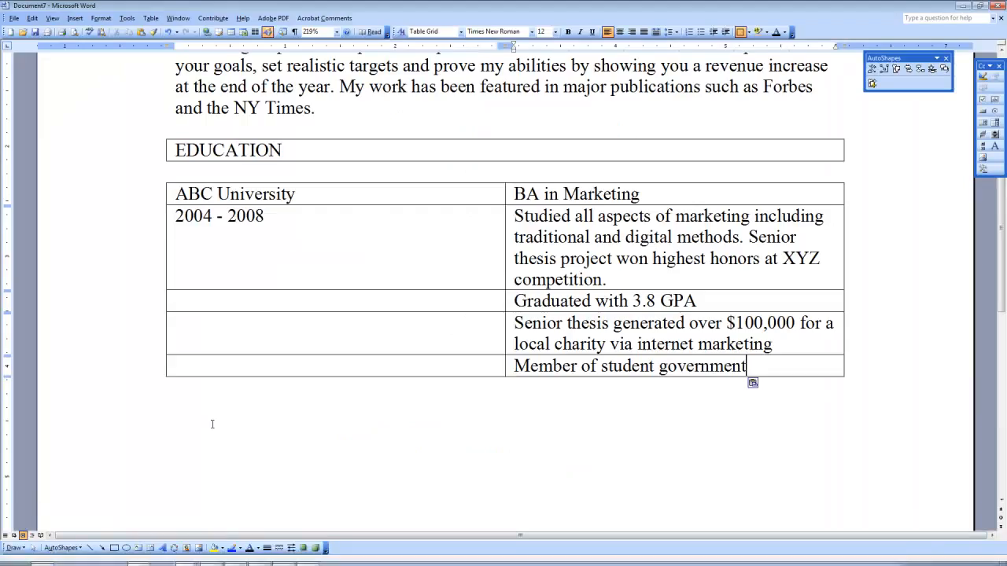
{"action": "left_click", "coordinate": [212, 423]}
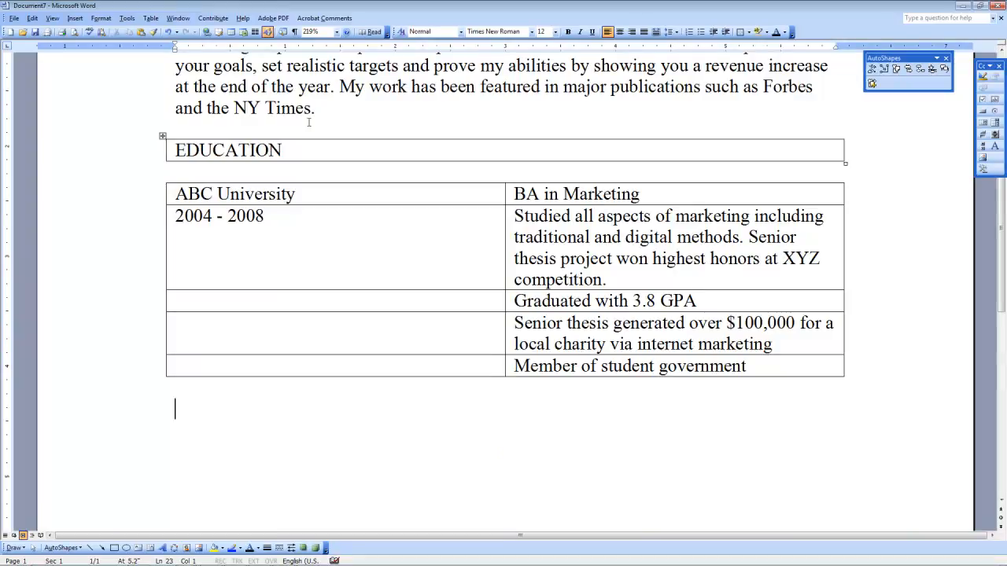
{"action": "left_click", "coordinate": [232, 33]}
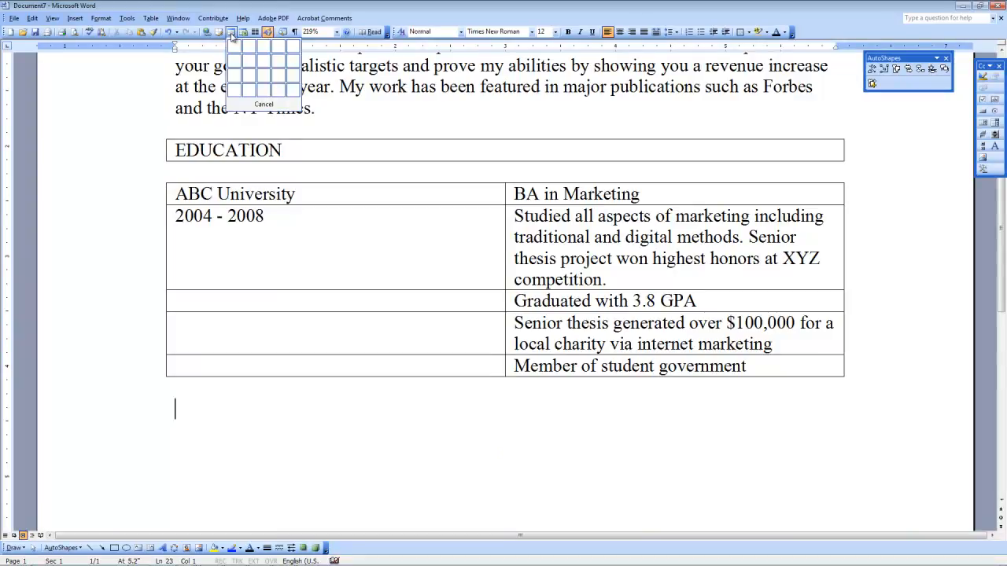
{"action": "left_click", "coordinate": [234, 49]}
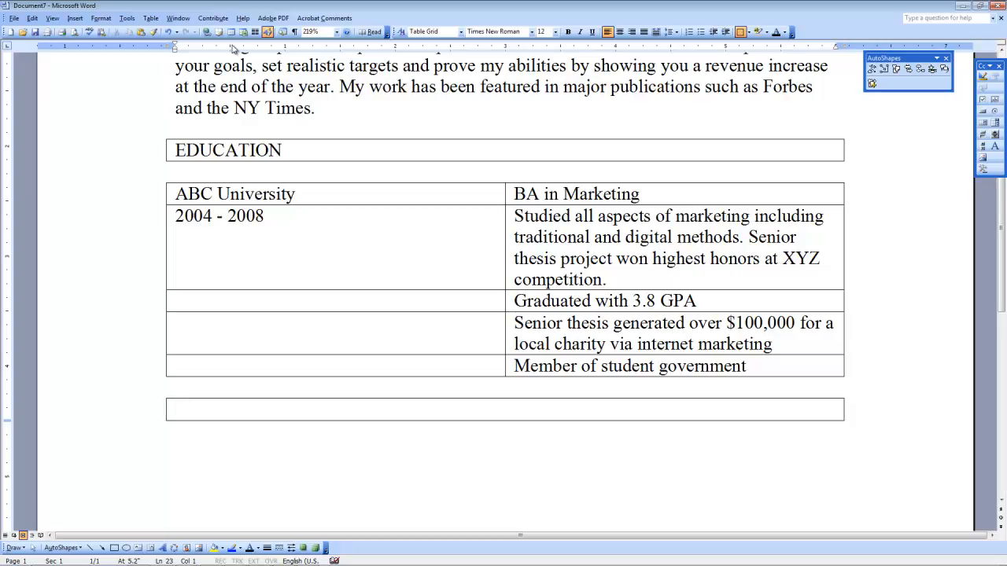
{"action": "type", "text": "EMPLOYMENT"}
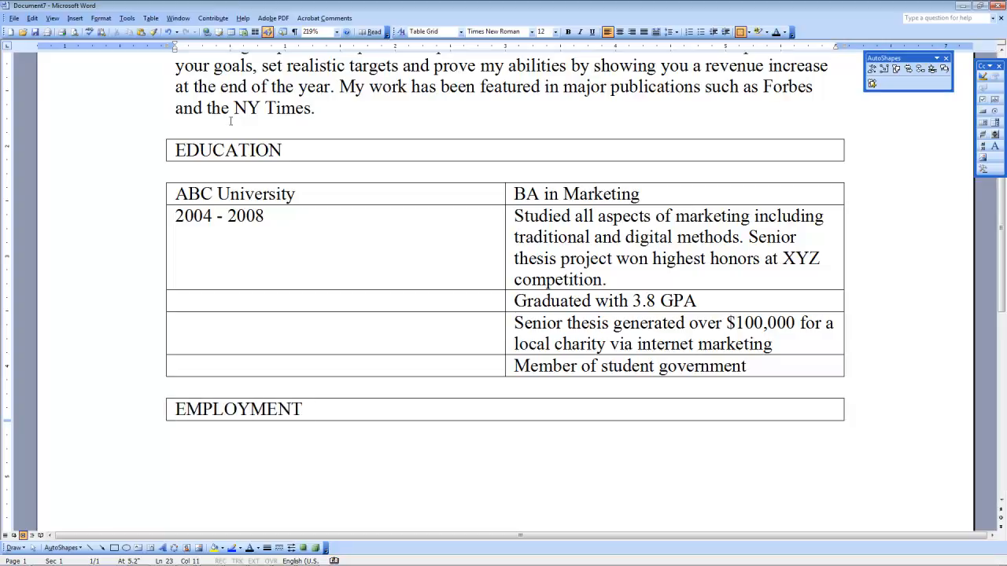
{"action": "left_click", "coordinate": [231, 453]}
{"action": "key", "text": "Return"}
Step: Select the whole education table and copy it
{"action": "left_click", "coordinate": [162, 180]}
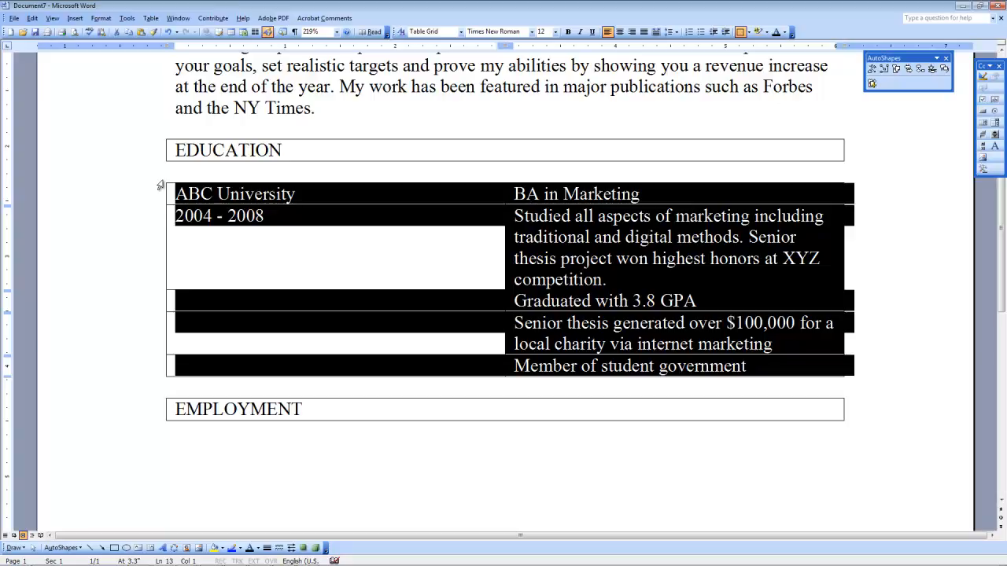
{"action": "left_click", "coordinate": [210, 251]}
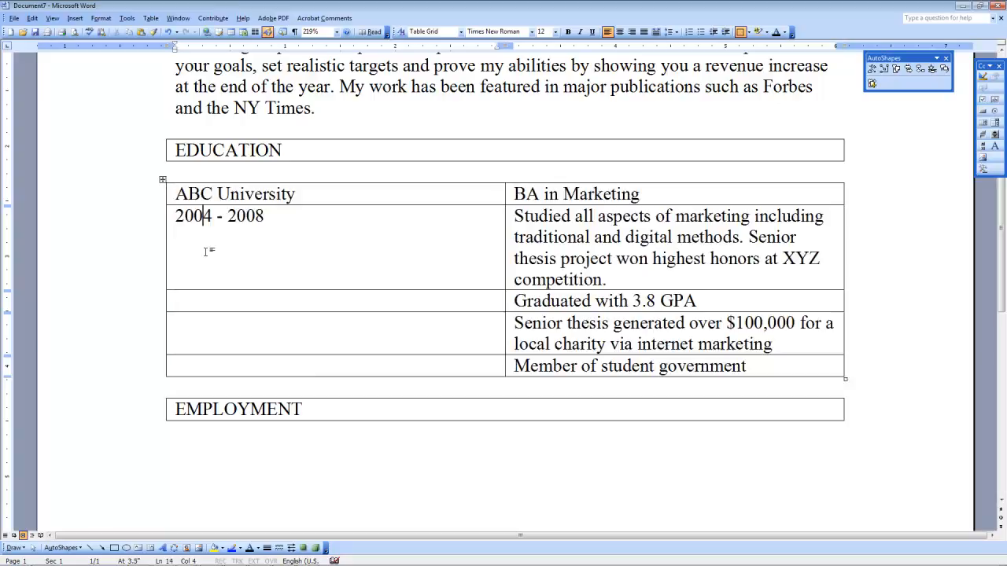
{"action": "left_click", "coordinate": [162, 182]}
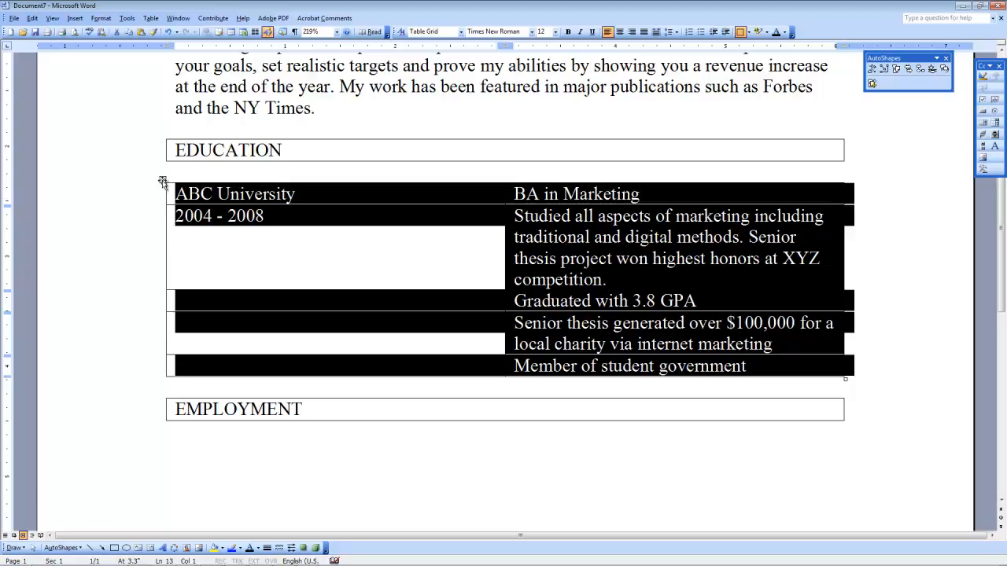
{"action": "left_click", "coordinate": [32, 18]}
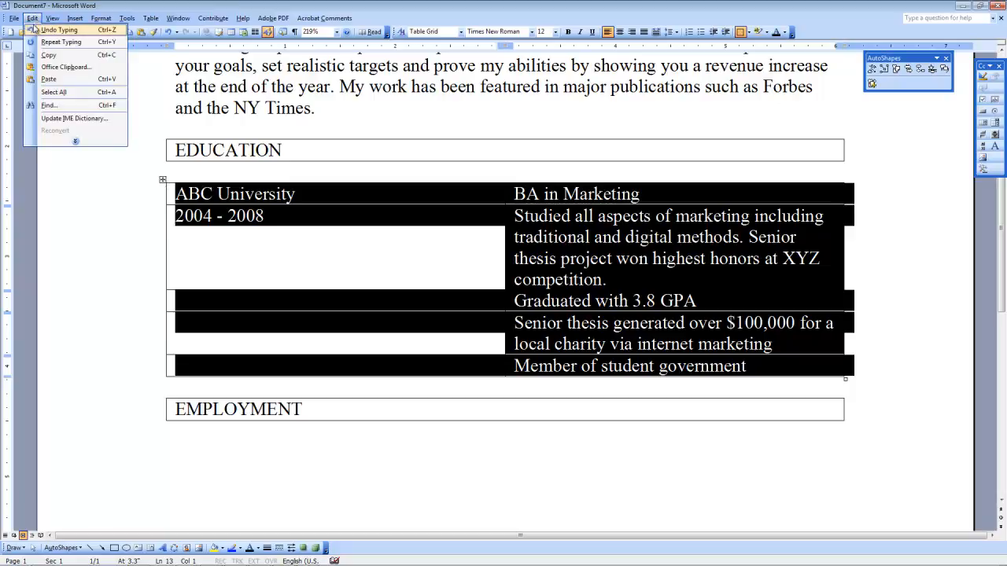
{"action": "left_click", "coordinate": [35, 54]}
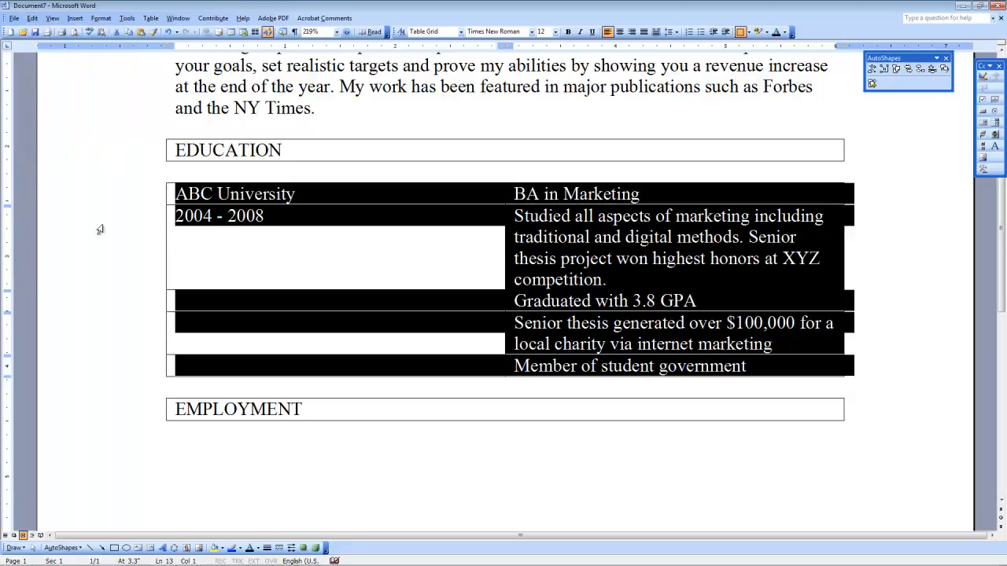
Step: Paste the copied education table below the EMPLOYMENT heading
{"action": "scroll", "coordinate": [202, 344], "scroll_direction": "down", "scroll_amount": 1}
{"action": "left_click", "coordinate": [191, 409]}
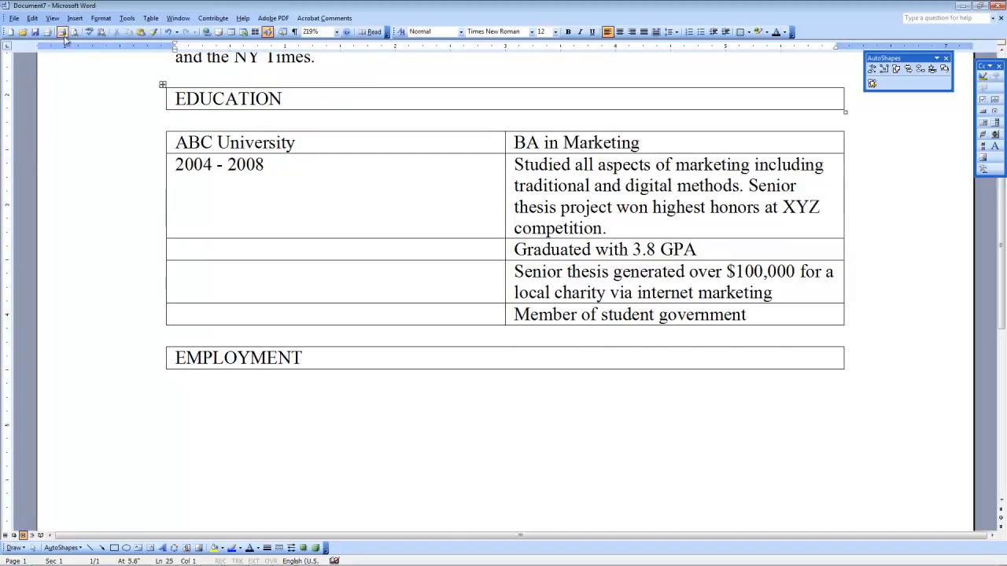
{"action": "left_click", "coordinate": [32, 18]}
{"action": "left_click", "coordinate": [63, 82]}
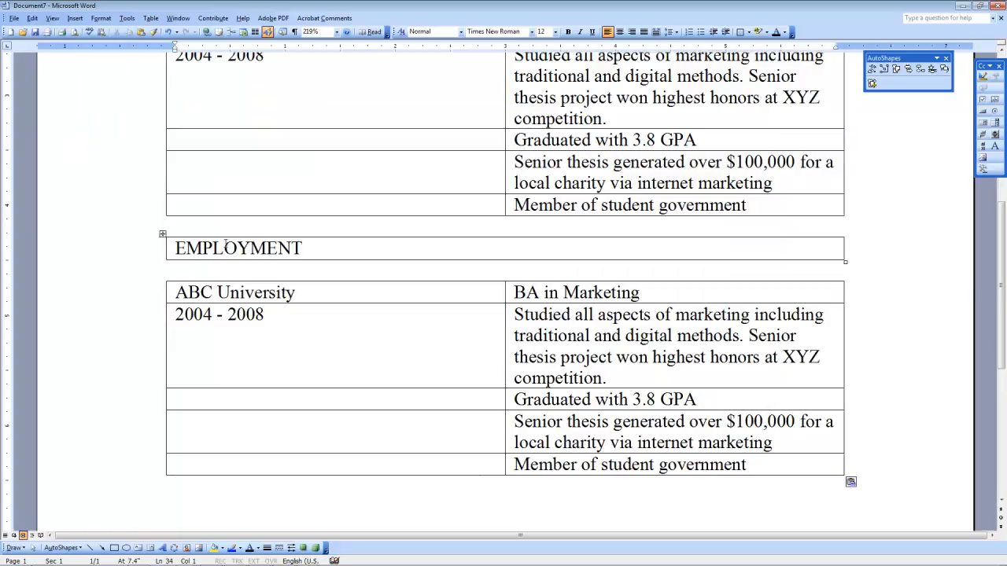
{"action": "left_click", "coordinate": [278, 248]}
{"action": "left_click", "coordinate": [253, 293]}
{"action": "left_click", "coordinate": [539, 292]}
{"action": "left_click", "coordinate": [570, 357]}
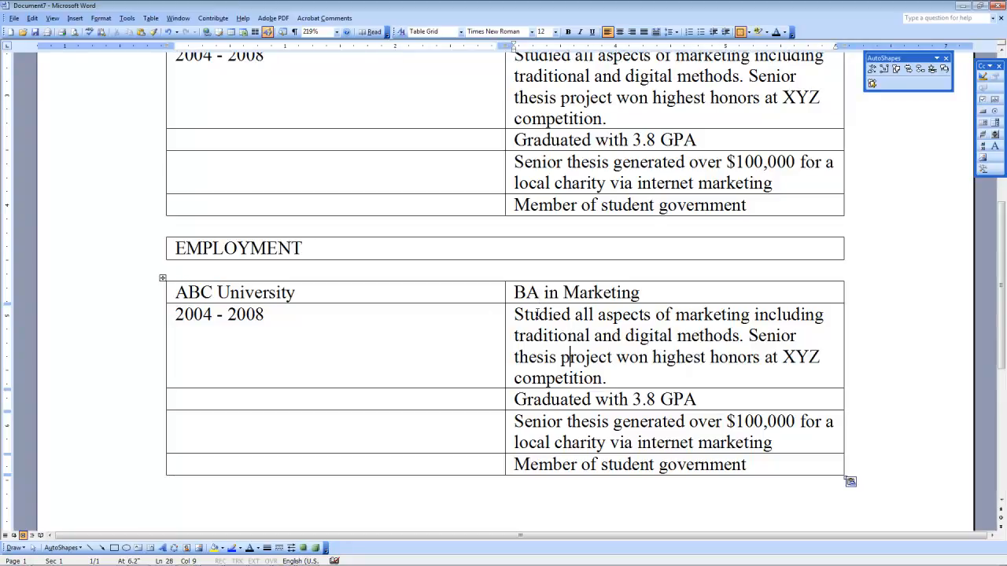
{"action": "scroll", "coordinate": [538, 314], "scroll_direction": "down", "scroll_amount": 3}
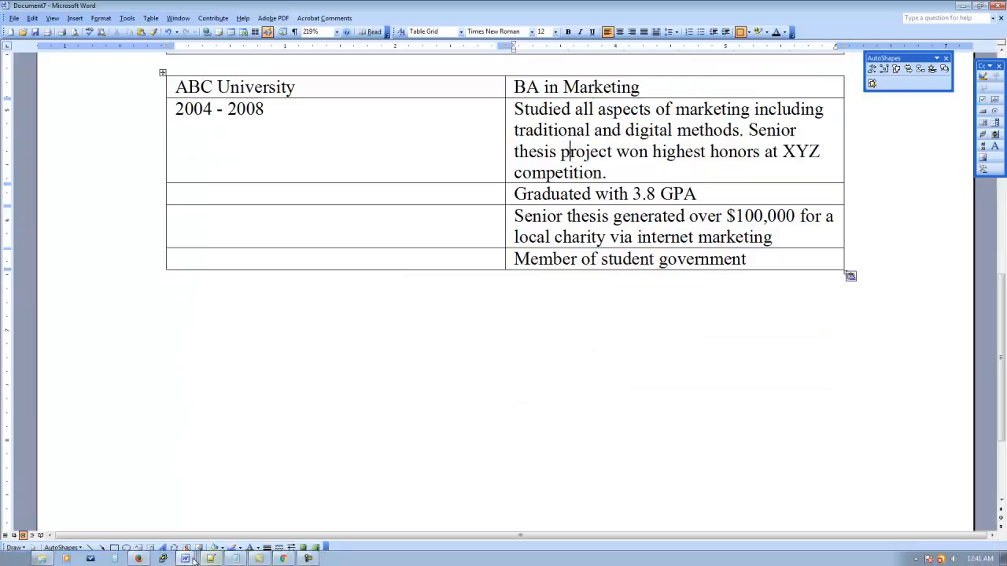
{"action": "left_click", "coordinate": [188, 558]}
Step: Glance at the finished sample resume, then return to the draft document
{"action": "left_click", "coordinate": [160, 507]}
{"action": "scroll", "coordinate": [389, 322], "scroll_direction": "down", "scroll_amount": 1}
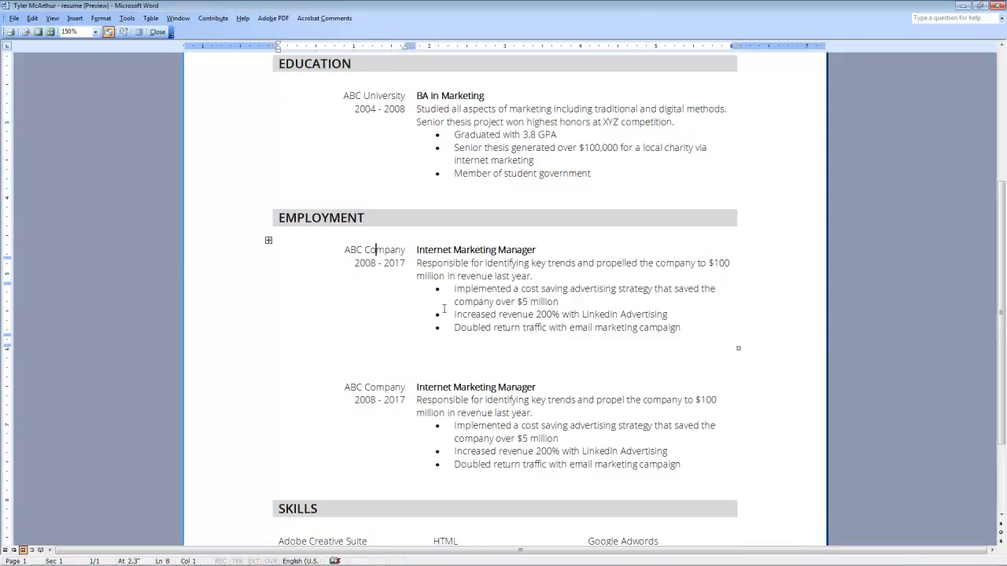
{"action": "mouse_move", "coordinate": [129, 564]}
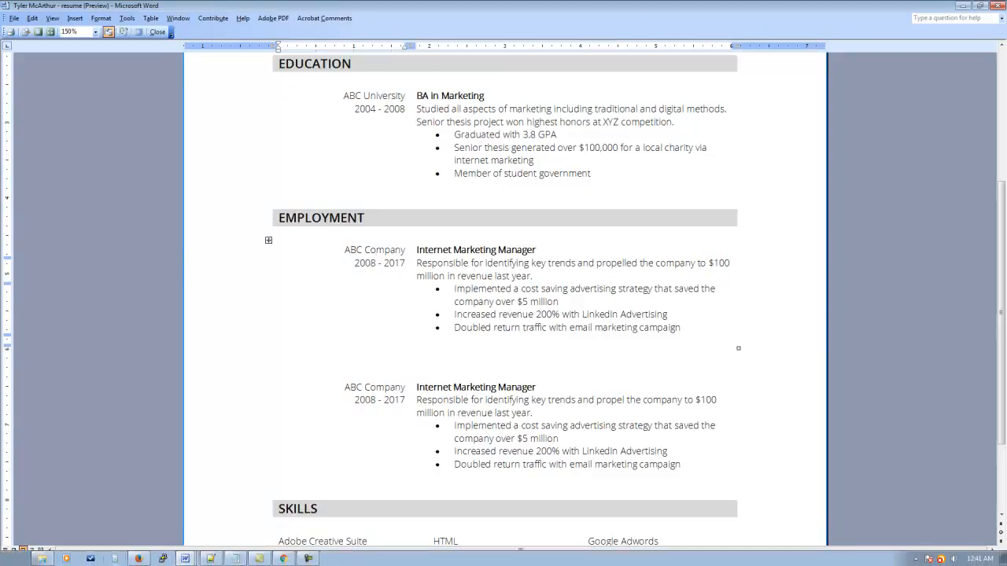
{"action": "left_click", "coordinate": [185, 557]}
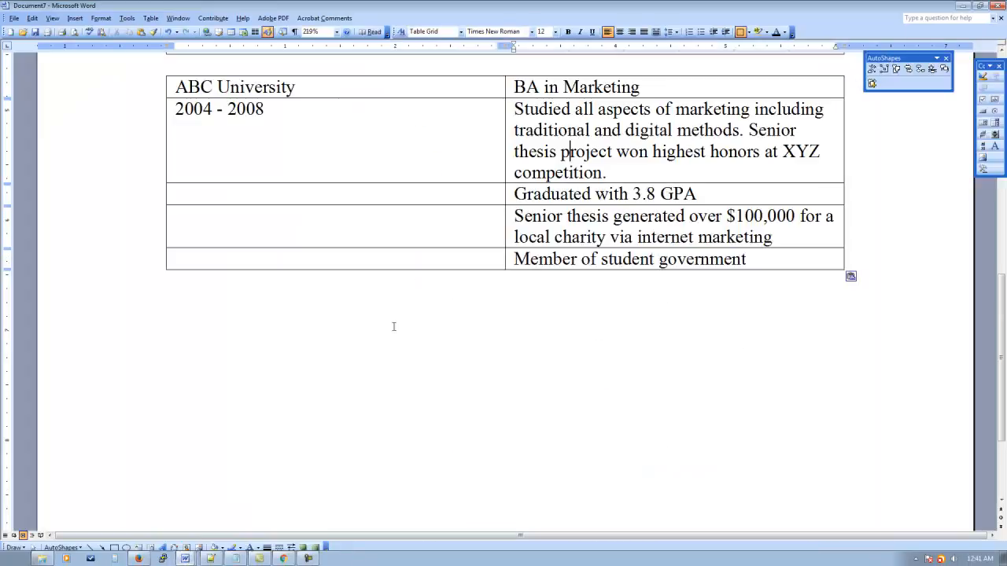
{"action": "scroll", "coordinate": [243, 157], "scroll_direction": "up", "scroll_amount": 3}
{"action": "scroll", "coordinate": [242, 165], "scroll_direction": "down", "scroll_amount": 1}
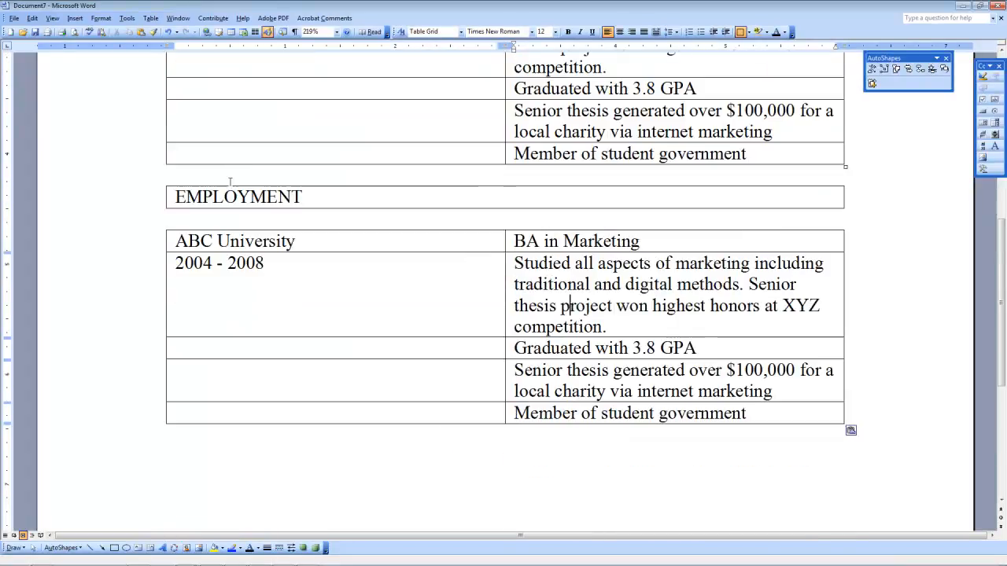
Step: Copy the employment table and paste a second copy on a new line below it
{"action": "left_click", "coordinate": [163, 226]}
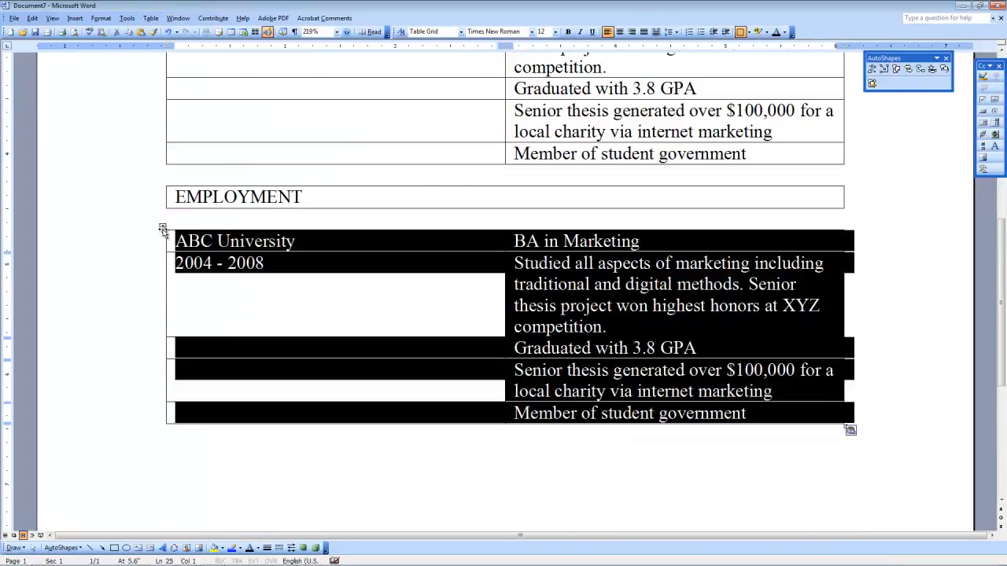
{"action": "left_click", "coordinate": [32, 18]}
{"action": "left_click", "coordinate": [45, 55]}
{"action": "left_click", "coordinate": [229, 443]}
{"action": "key", "text": "Return"}
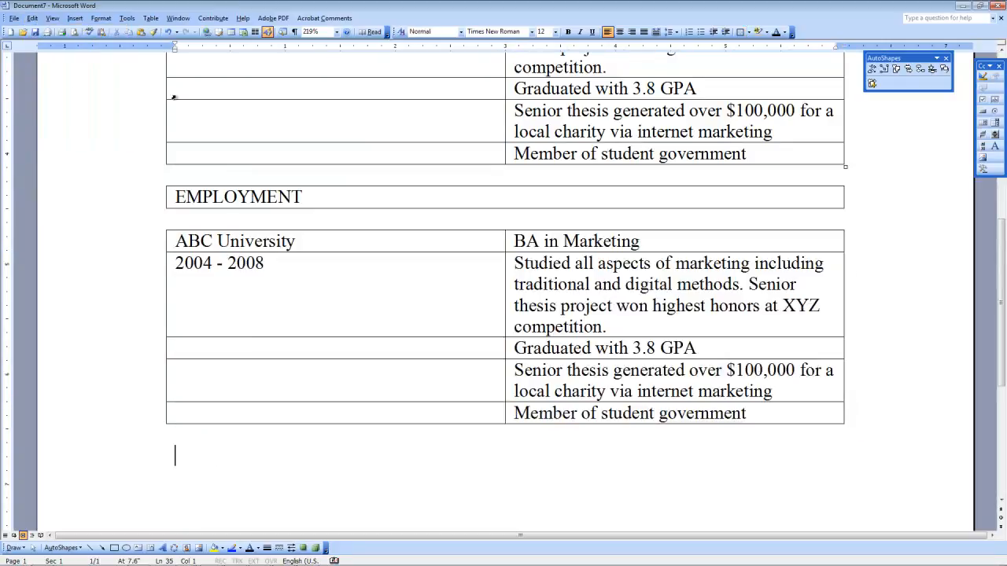
{"action": "left_click", "coordinate": [32, 18]}
{"action": "left_click", "coordinate": [48, 78]}
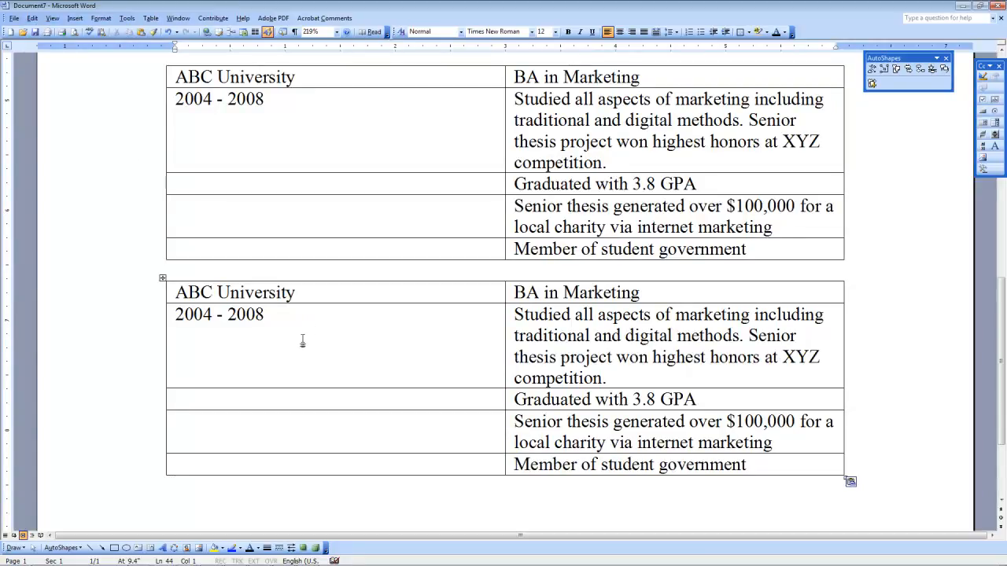
{"action": "scroll", "coordinate": [302, 340], "scroll_direction": "down", "scroll_amount": 3}
{"action": "scroll", "coordinate": [302, 339], "scroll_direction": "up", "scroll_amount": 1}
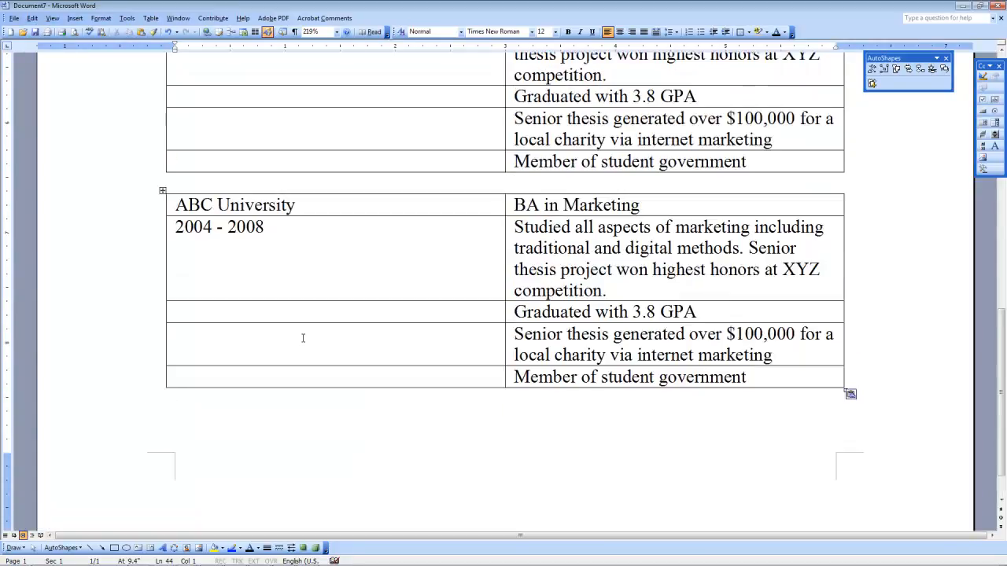
{"action": "left_click", "coordinate": [189, 559]}
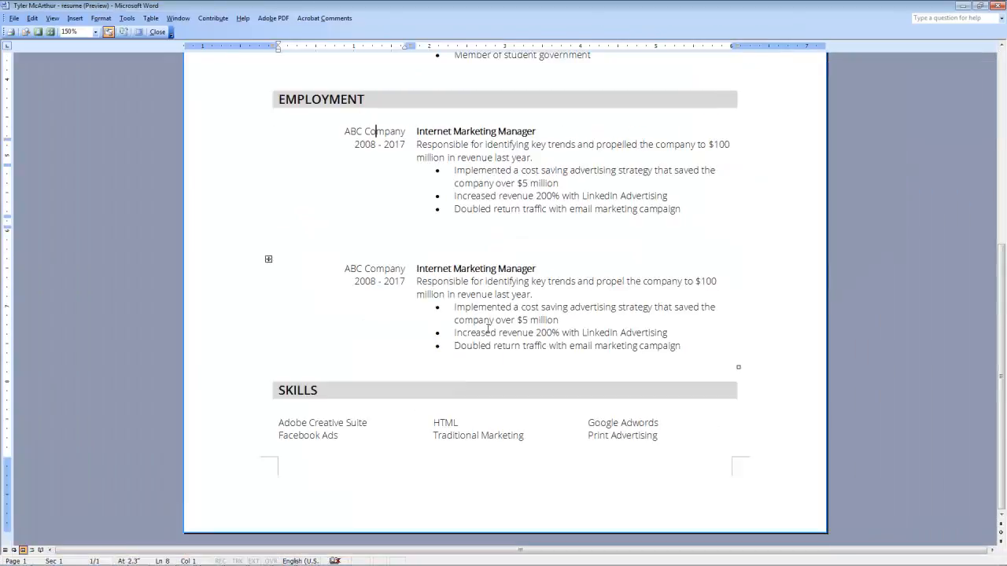
{"action": "left_click_drag", "start_coordinate": [279, 390], "coordinate": [319, 390]}
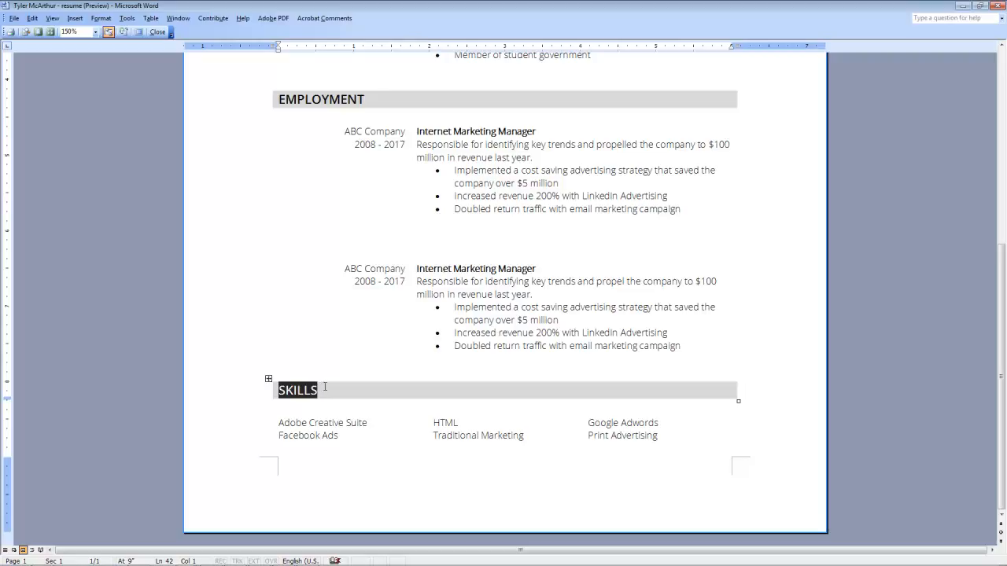
{"action": "scroll", "coordinate": [324, 387], "scroll_direction": "up", "scroll_amount": 3}
{"action": "scroll", "coordinate": [324, 385], "scroll_direction": "down", "scroll_amount": 3}
{"action": "left_click", "coordinate": [308, 423]}
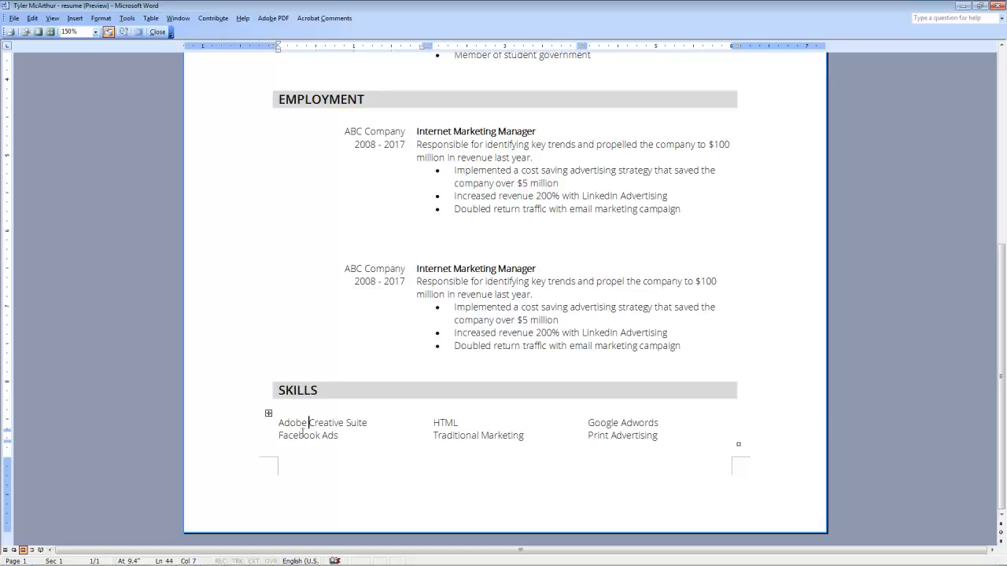
{"action": "left_click_drag", "start_coordinate": [311, 425], "coordinate": [432, 424]}
{"action": "left_click", "coordinate": [334, 424]}
{"action": "left_click_drag", "start_coordinate": [332, 423], "coordinate": [348, 423]}
{"action": "left_click_drag", "start_coordinate": [440, 423], "coordinate": [454, 424]}
{"action": "left_click_drag", "start_coordinate": [605, 423], "coordinate": [619, 423]}
{"action": "mouse_move", "coordinate": [325, 424]}
{"action": "left_mouse_down"}
{"action": "mouse_move", "coordinate": [343, 424]}
{"action": "mouse_move", "coordinate": [334, 437]}
{"action": "left_mouse_up"}
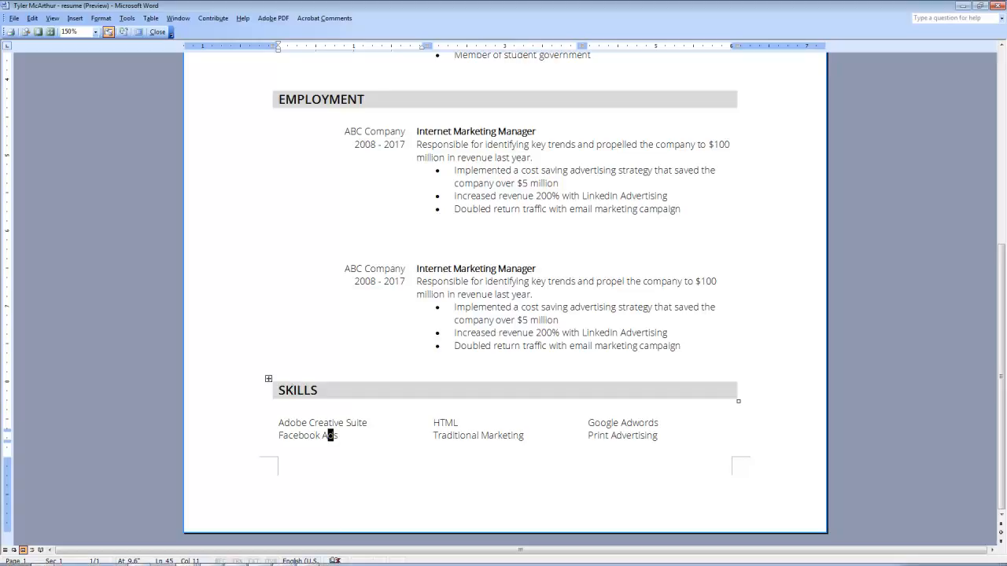
{"action": "left_click", "coordinate": [189, 562]}
{"action": "left_click", "coordinate": [176, 541]}
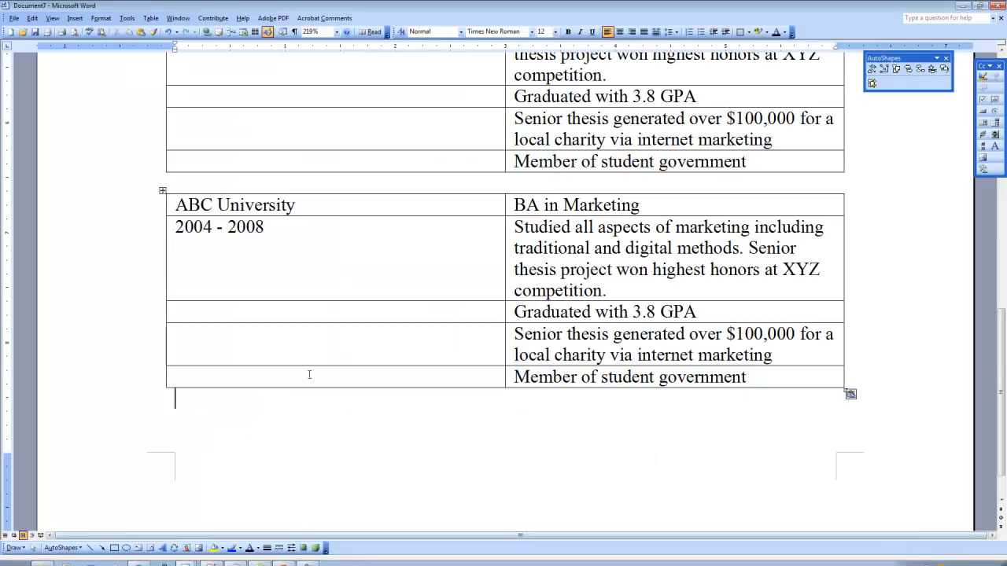
Step: Insert a 1x1 table containing SKILLS, then start a new line at the top of page 2
{"action": "scroll", "coordinate": [194, 416], "scroll_direction": "down", "scroll_amount": 1}
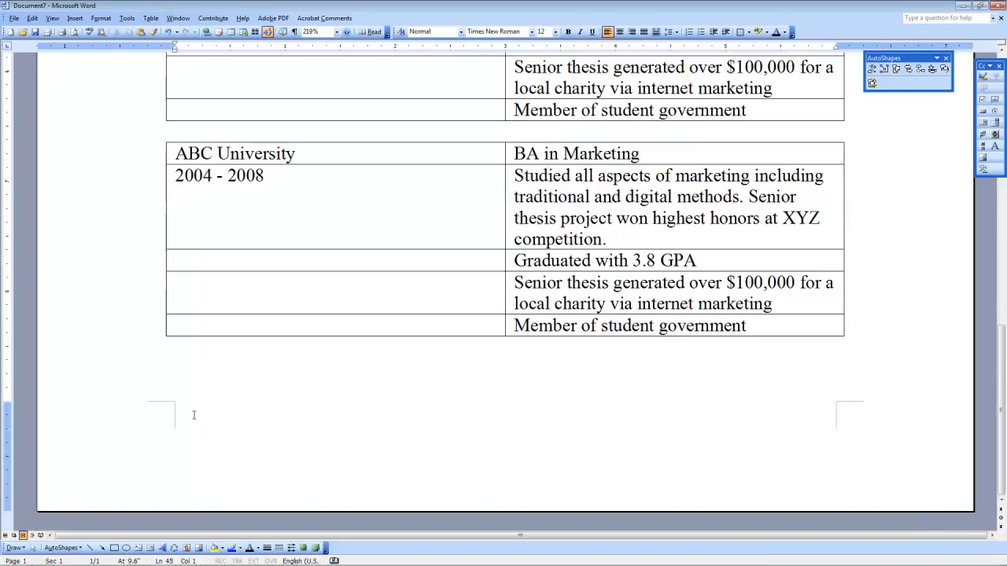
{"action": "left_click", "coordinate": [233, 36]}
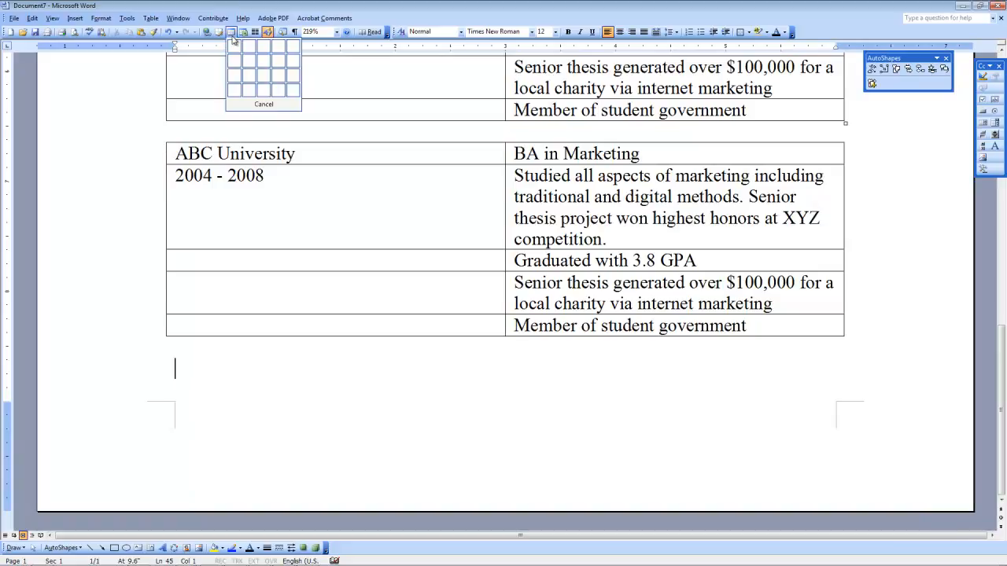
{"action": "left_click", "coordinate": [233, 48]}
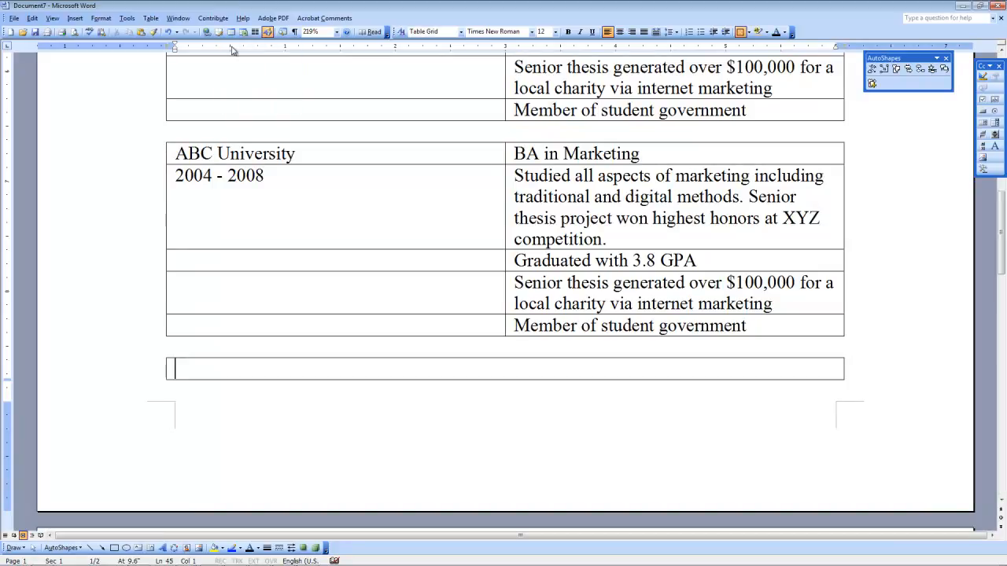
{"action": "type", "text": "SKILLS"}
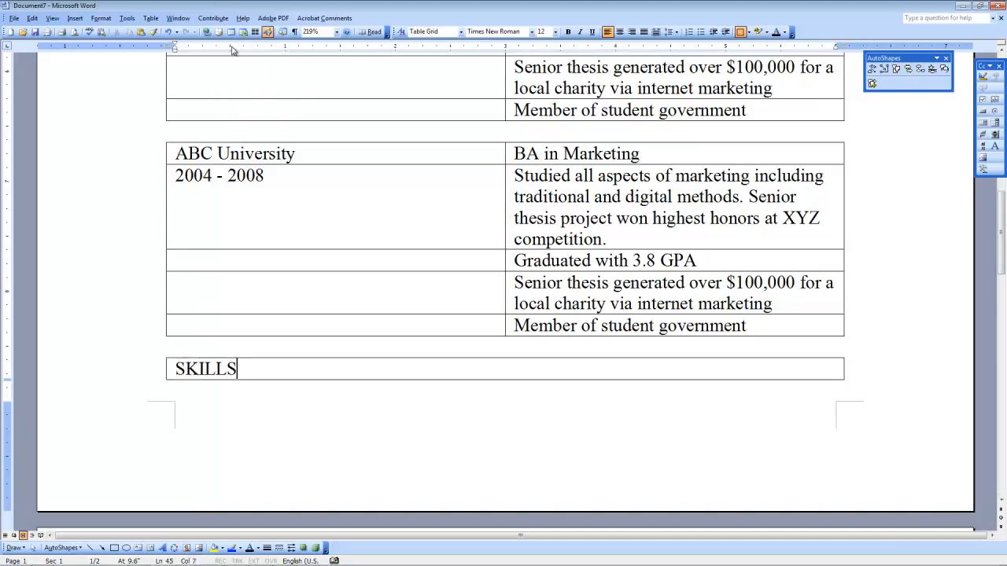
{"action": "left_click", "coordinate": [216, 369]}
{"action": "scroll", "coordinate": [213, 416], "scroll_direction": "down", "scroll_amount": 3}
{"action": "left_click", "coordinate": [219, 487]}
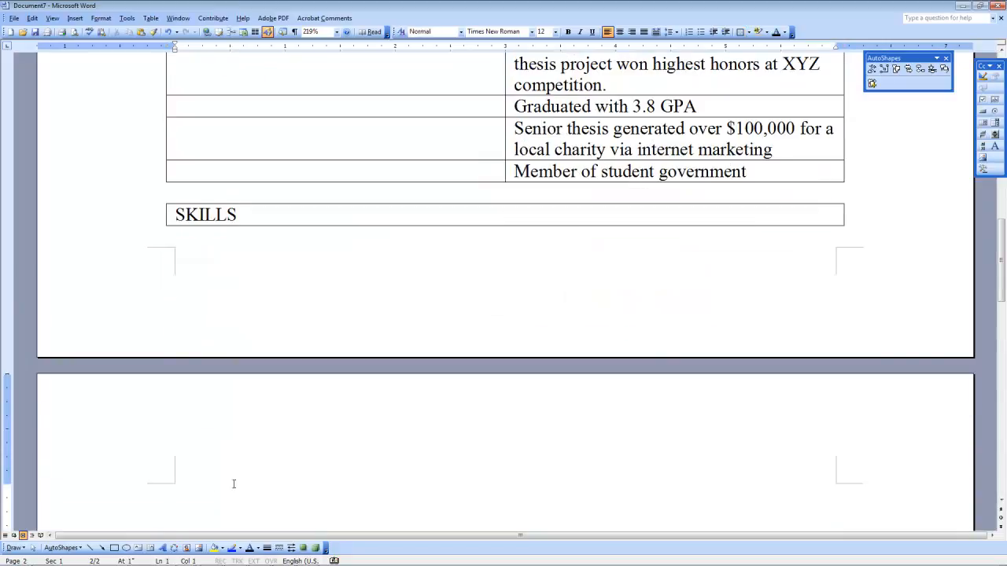
{"action": "scroll", "coordinate": [244, 474], "scroll_direction": "down", "scroll_amount": 1}
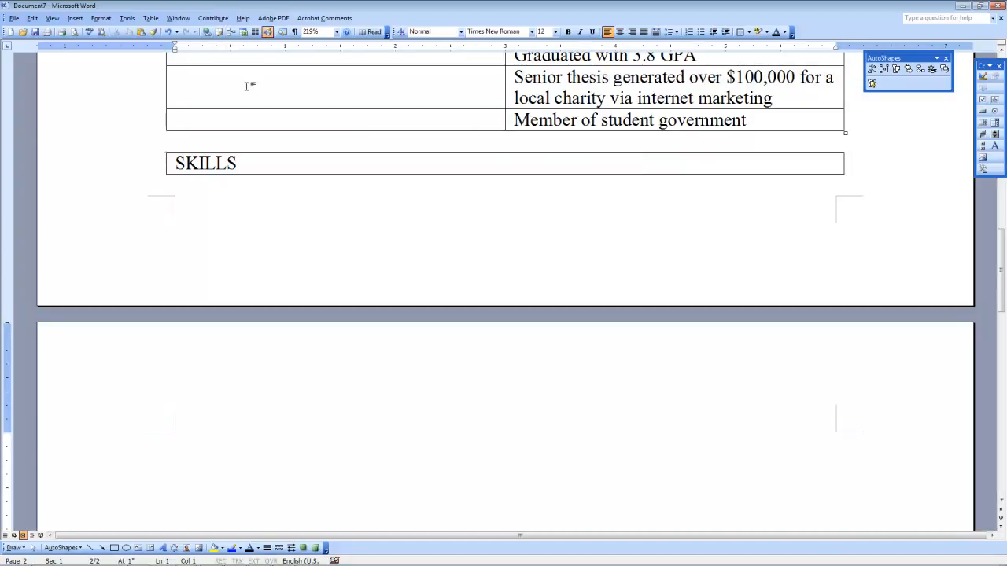
{"action": "key", "text": "Return"}
Step: Insert a 2x3 table and fill the first row with Adobe Creative Suite, Facebook Ads and HTML
{"action": "left_click", "coordinate": [231, 32]}
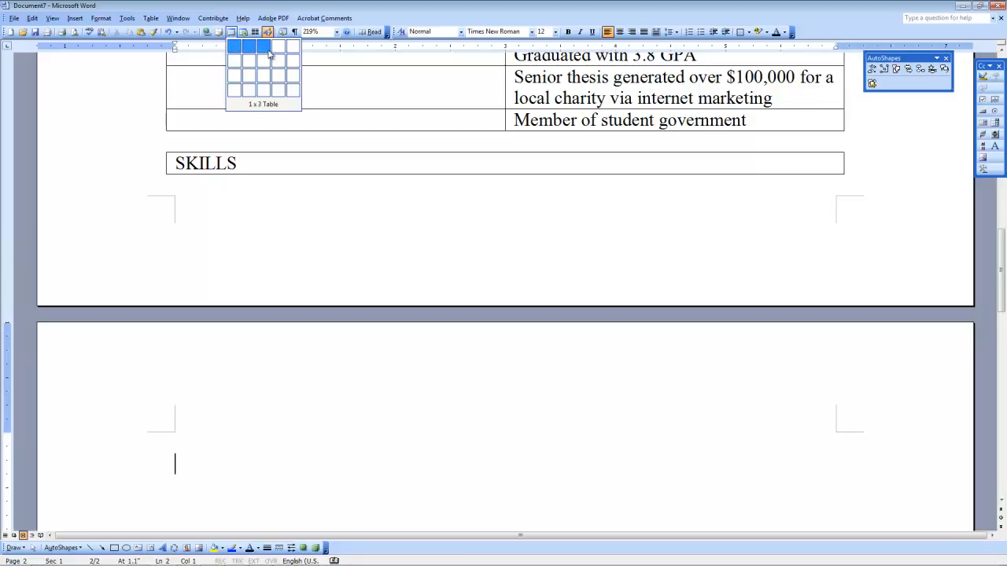
{"action": "left_click", "coordinate": [270, 66]}
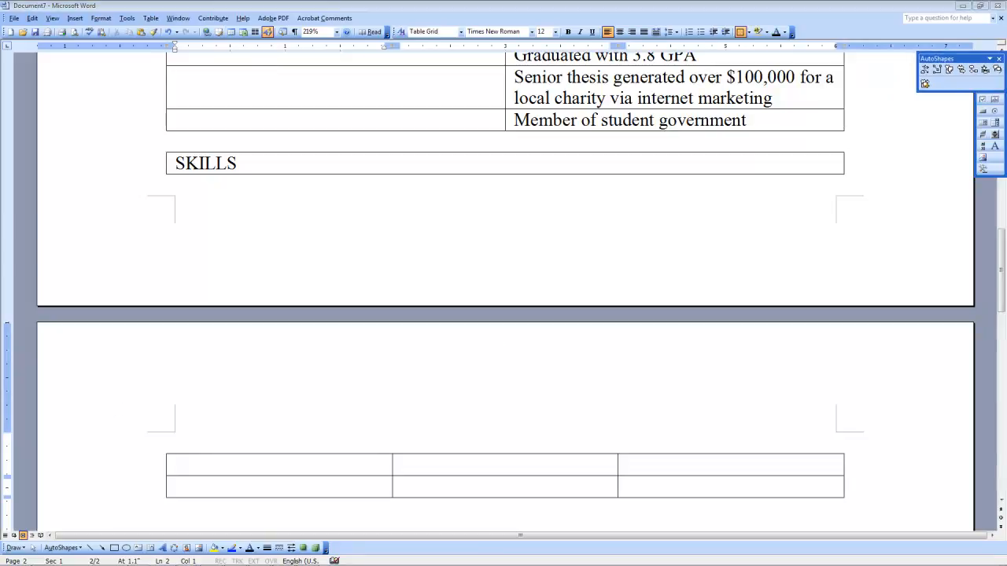
{"action": "left_click", "coordinate": [268, 470]}
{"action": "key", "text": "ctrl+v"}
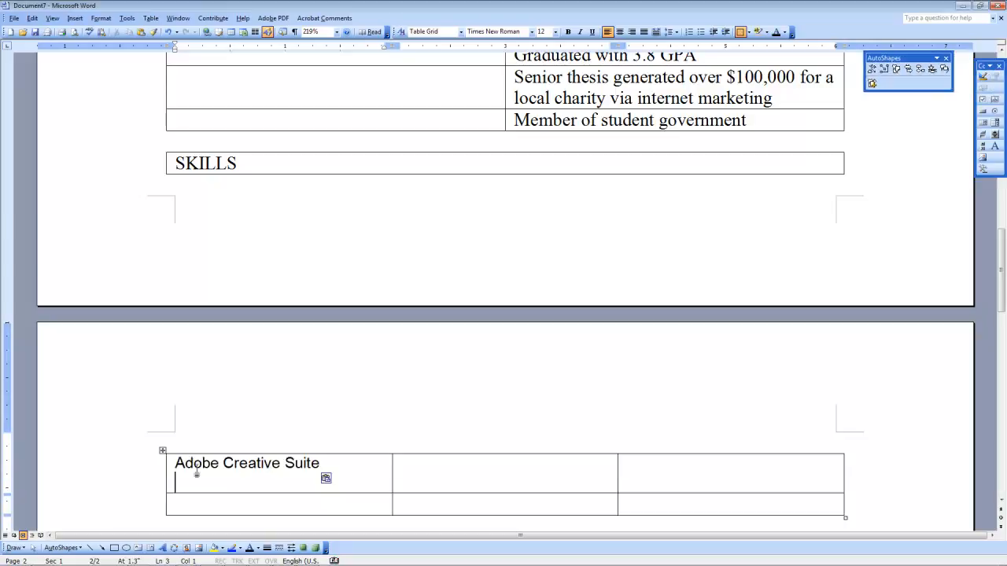
{"action": "key", "text": "BackSpace"}
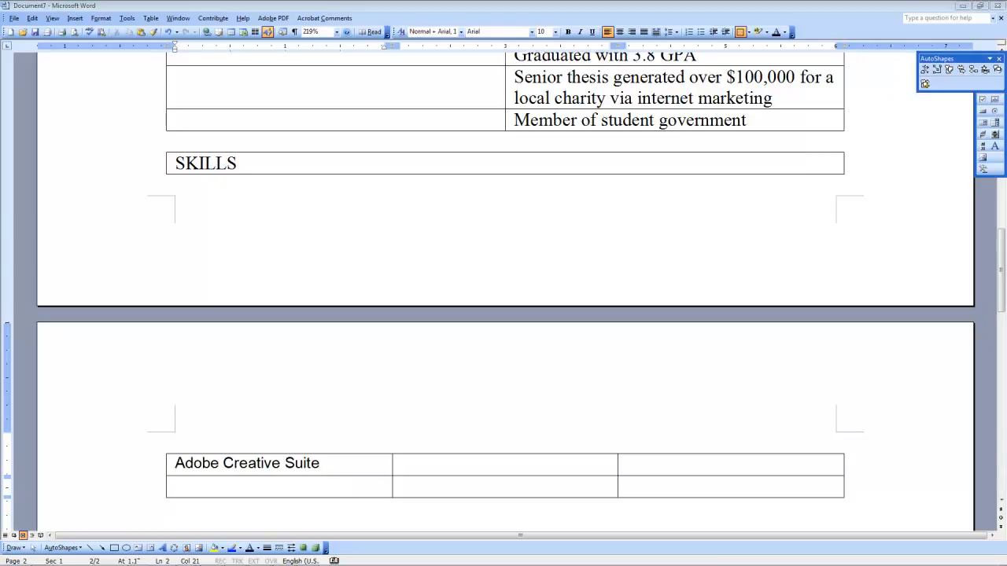
{"action": "left_click", "coordinate": [433, 470]}
{"action": "type", "text": "Facebook Ads"}
{"action": "key", "text": "BackSpace"}
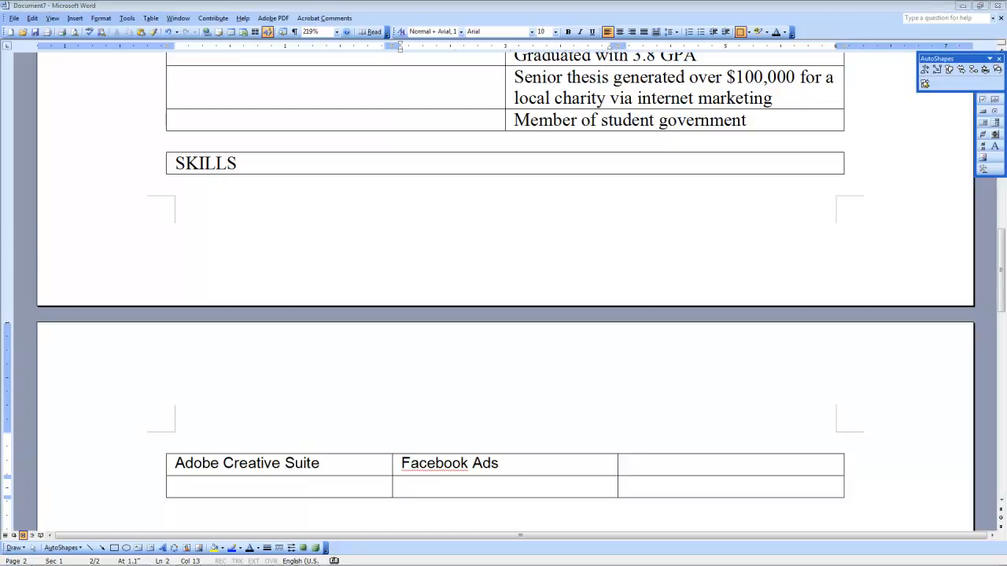
{"action": "left_click", "coordinate": [622, 472]}
{"action": "type", "text": "HTML"}
{"action": "key", "text": "BackSpace"}
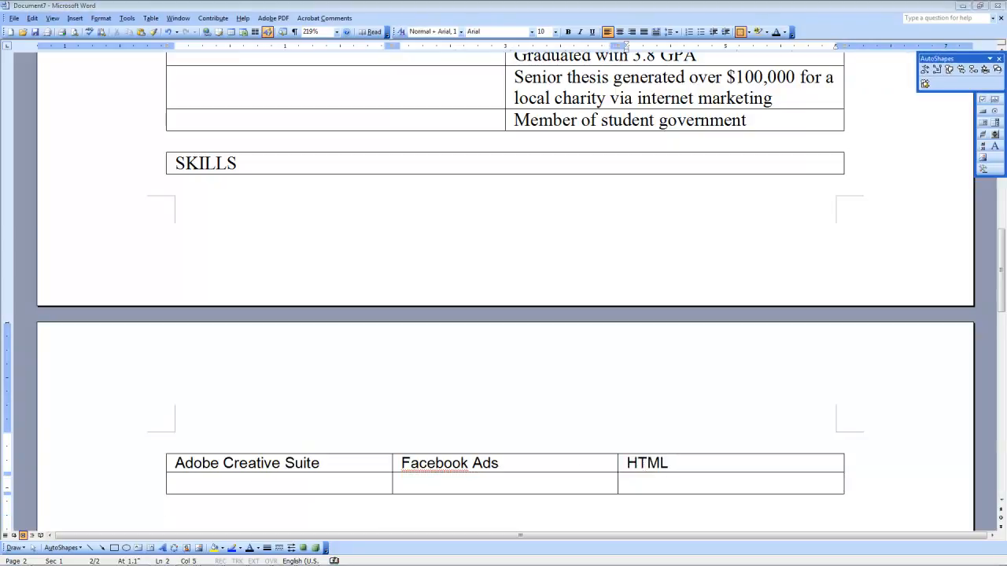
Step: Fill the second row with Traditional Marketing, Google Adwords and Print Advertising
{"action": "left_click", "coordinate": [322, 488]}
{"action": "type", "text": "Traditional Marketing"}
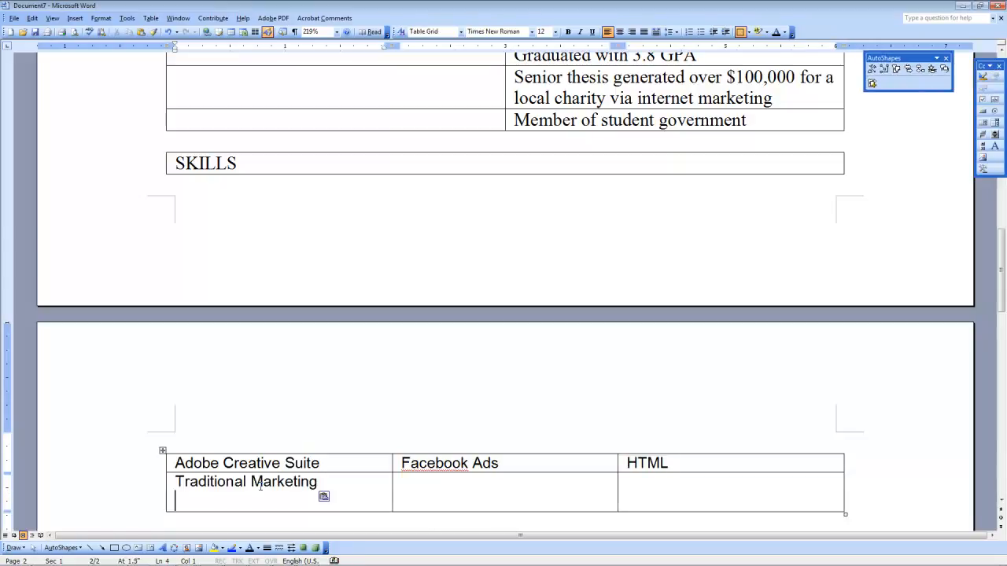
{"action": "key", "text": "BackSpace"}
{"action": "key", "text": "alt+Tab"}
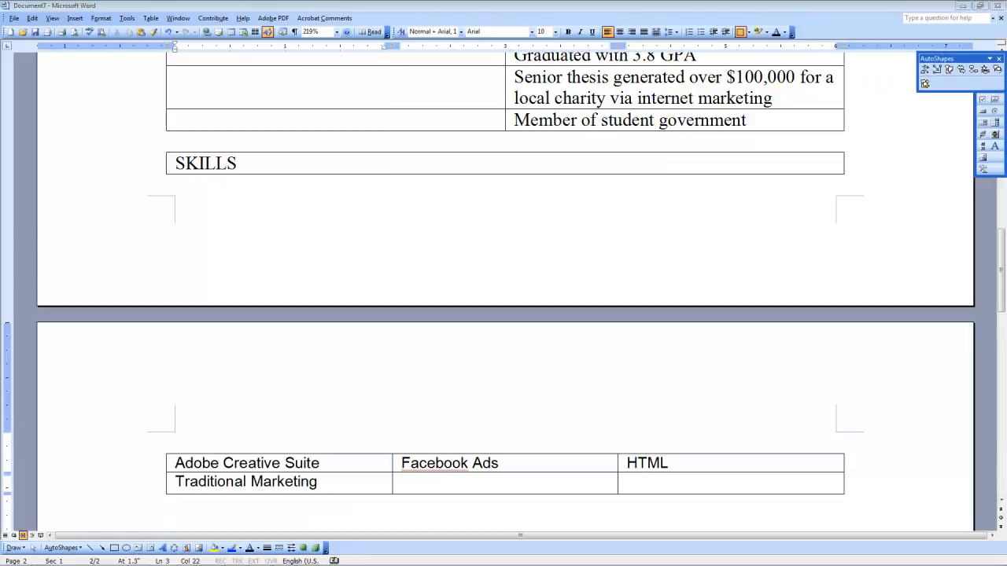
{"action": "left_click", "coordinate": [421, 484]}
{"action": "type", "text": "Google Adwords"}
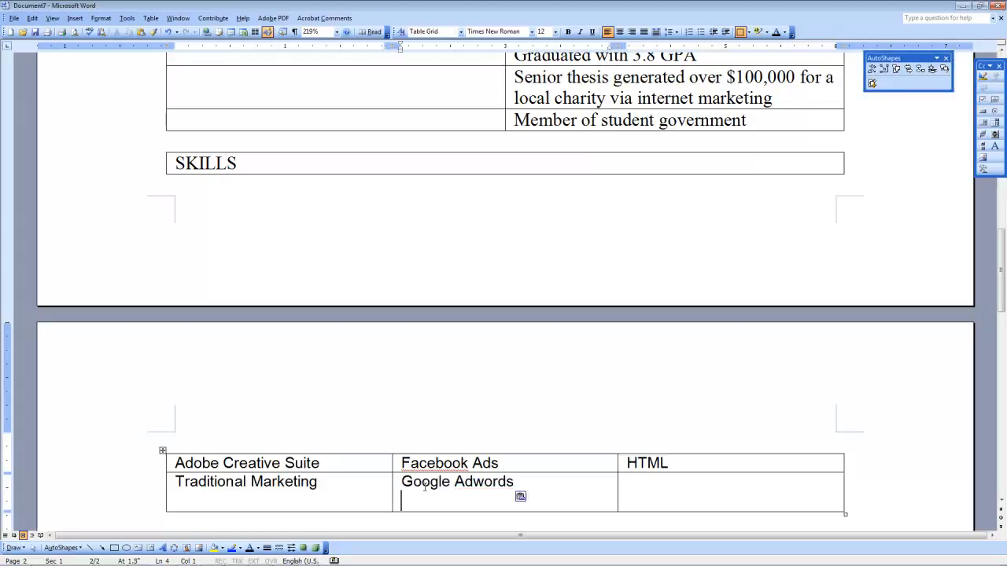
{"action": "key", "text": "BackSpace"}
{"action": "key", "text": "alt+Tab"}
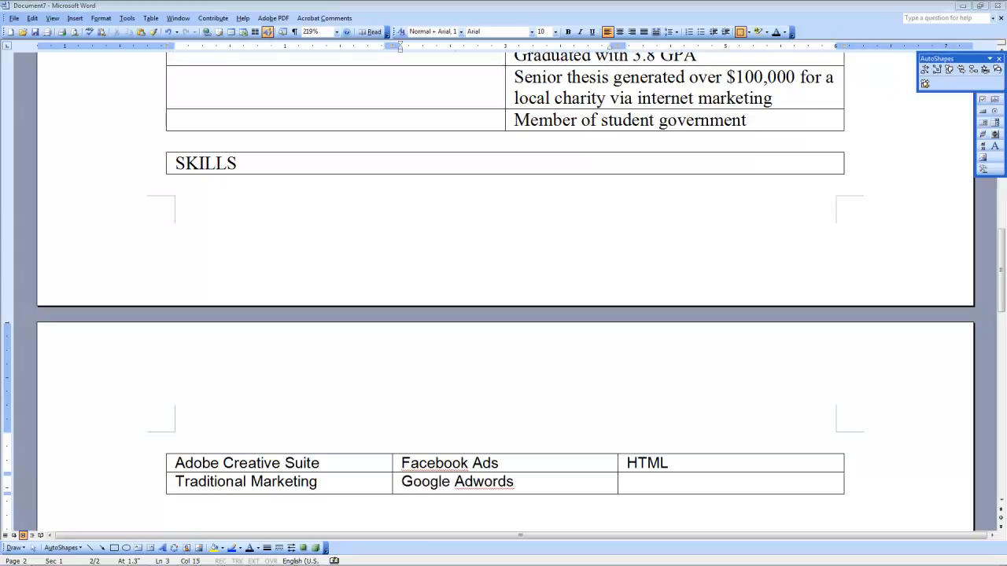
{"action": "left_click", "coordinate": [634, 483]}
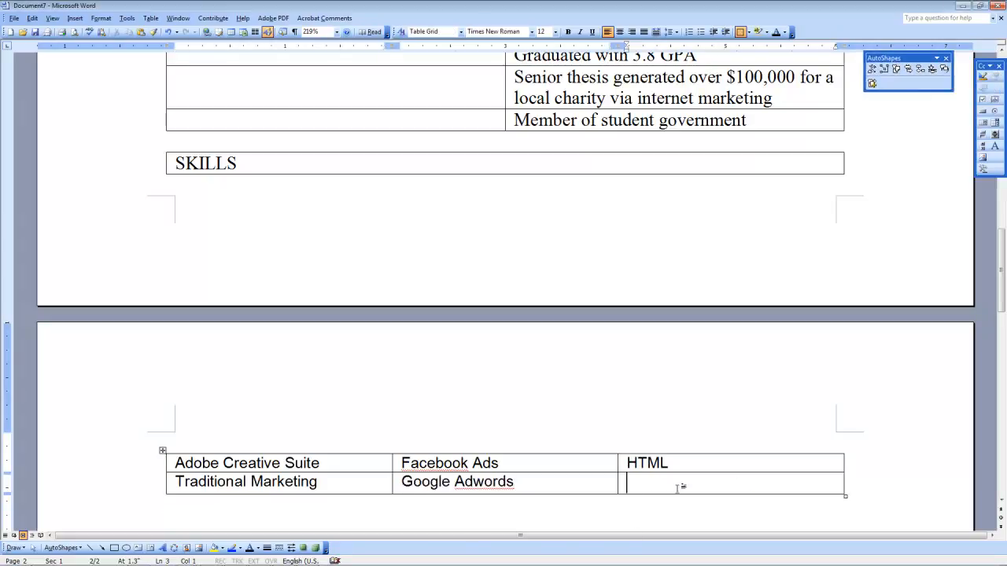
{"action": "type", "text": "Print Advertising"}
{"action": "key", "text": "BackSpace"}
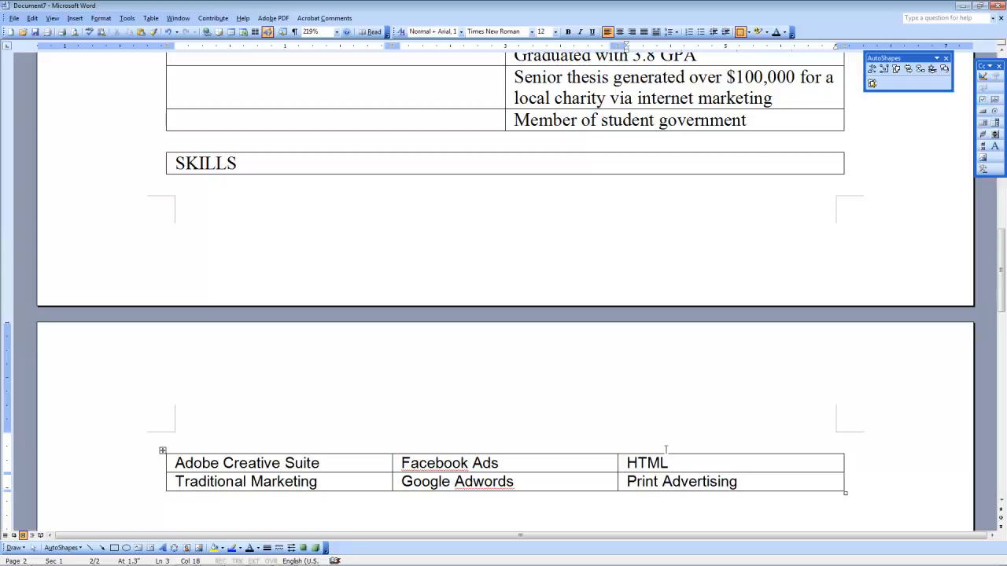
{"action": "scroll", "coordinate": [666, 448], "scroll_direction": "down", "scroll_amount": 3}
{"action": "scroll", "coordinate": [665, 446], "scroll_direction": "up", "scroll_amount": 10}
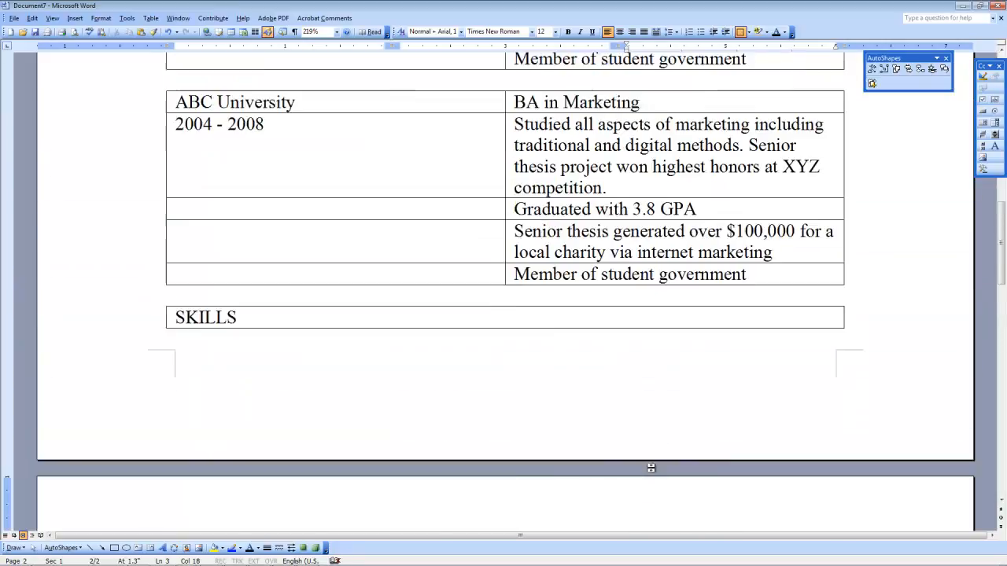
{"action": "scroll", "coordinate": [652, 465], "scroll_direction": "up", "scroll_amount": 3}
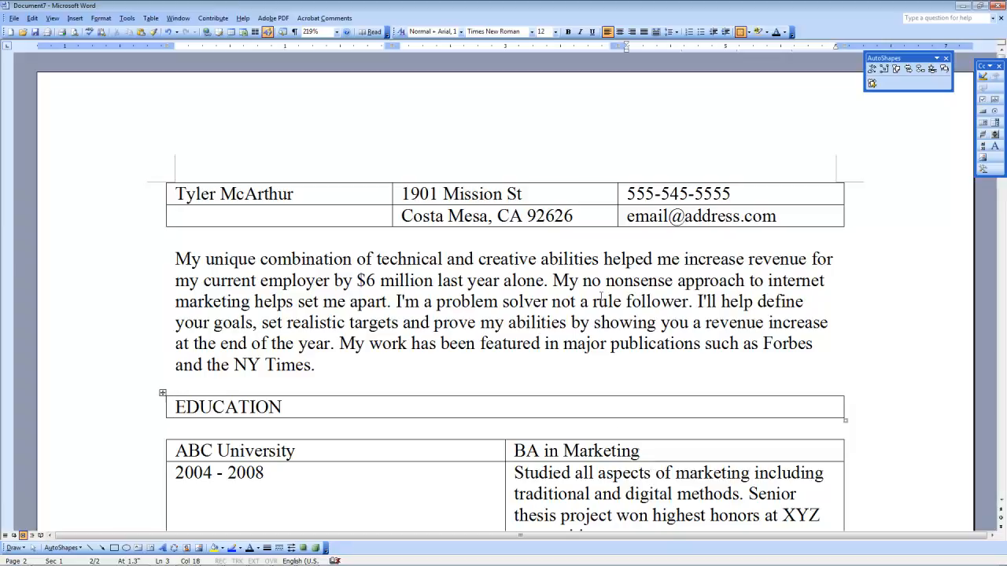
{"action": "mouse_move", "coordinate": [187, 562]}
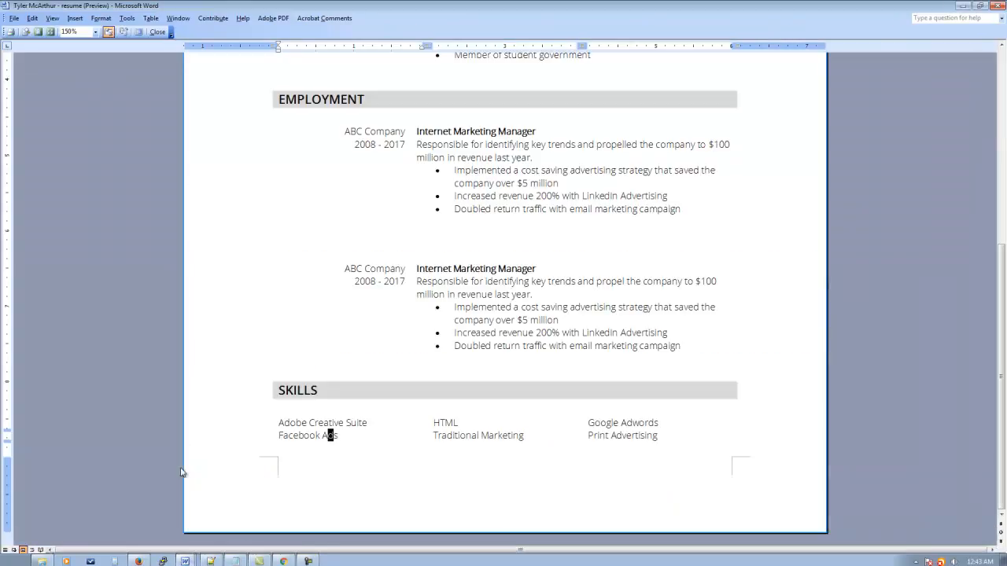
{"action": "scroll", "coordinate": [382, 192], "scroll_direction": "up", "scroll_amount": 7}
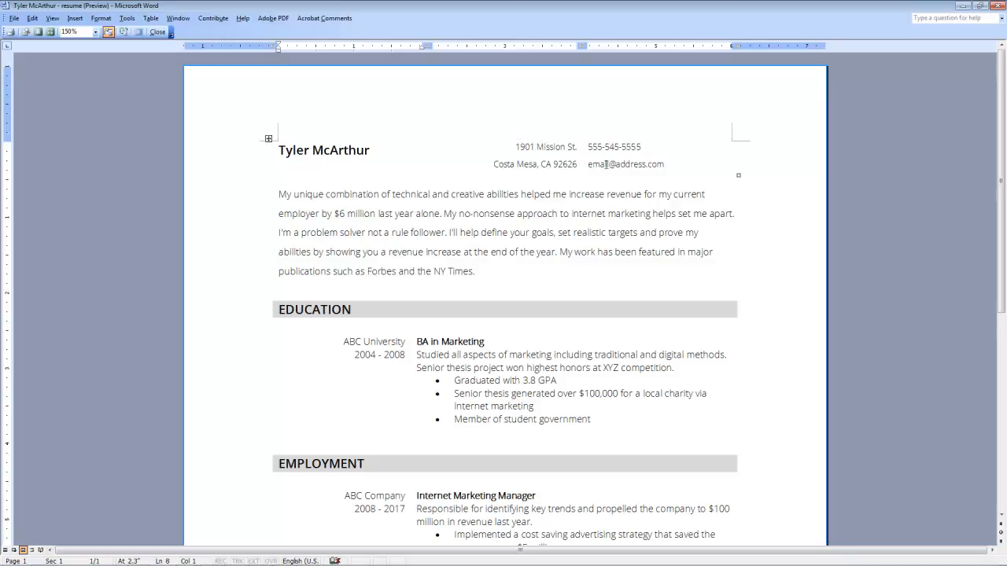
{"action": "left_click_drag", "start_coordinate": [535, 151], "coordinate": [562, 151]}
{"action": "left_click", "coordinate": [540, 149]}
{"action": "mouse_move", "coordinate": [370, 565]}
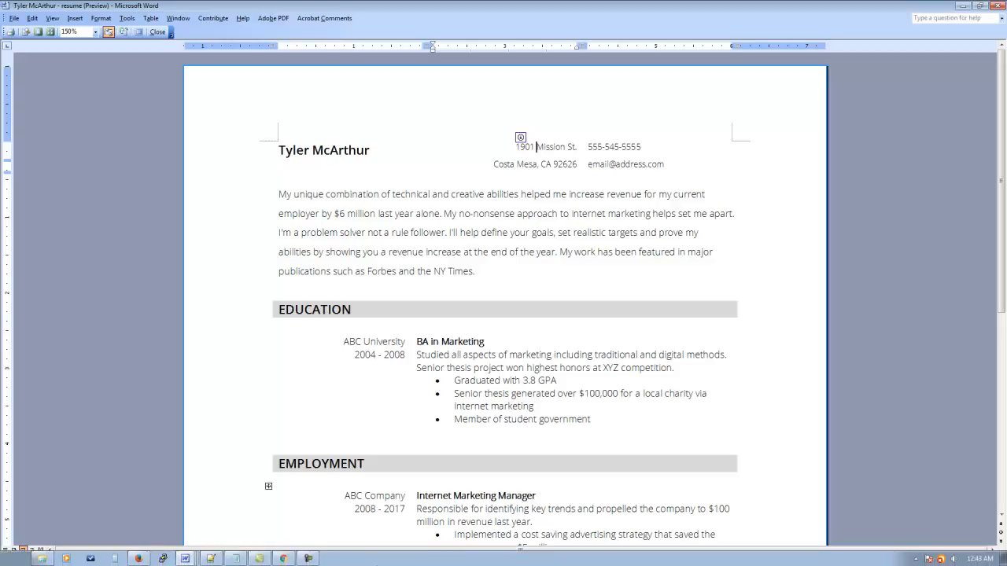
{"action": "left_click", "coordinate": [186, 560]}
{"action": "left_click", "coordinate": [179, 540]}
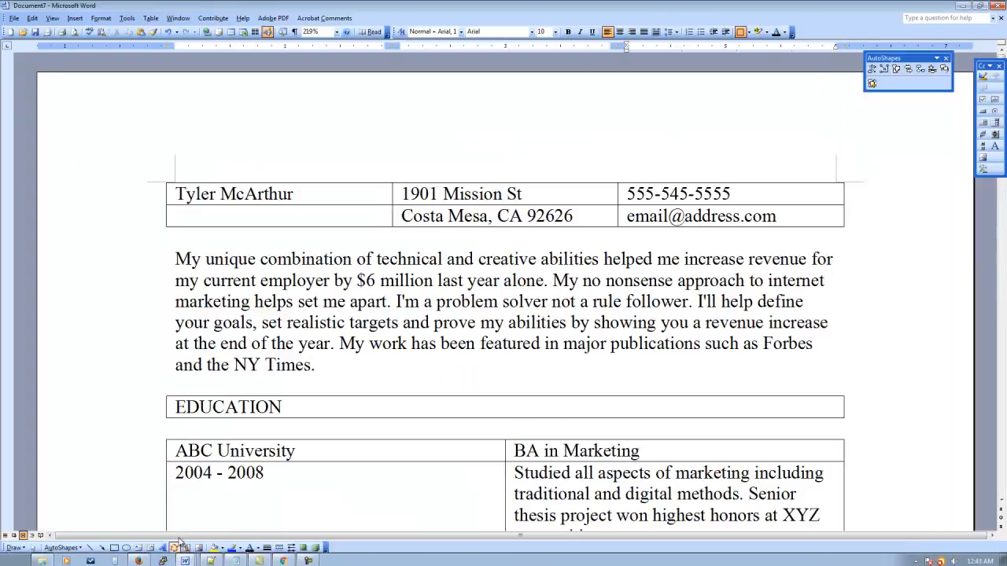
{"action": "left_click", "coordinate": [460, 194]}
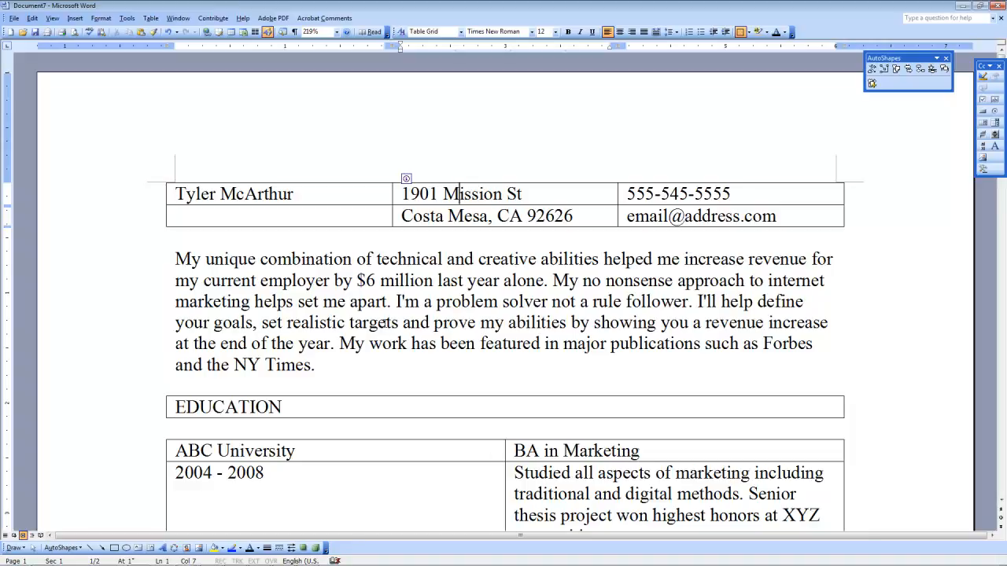
{"action": "left_click", "coordinate": [409, 280]}
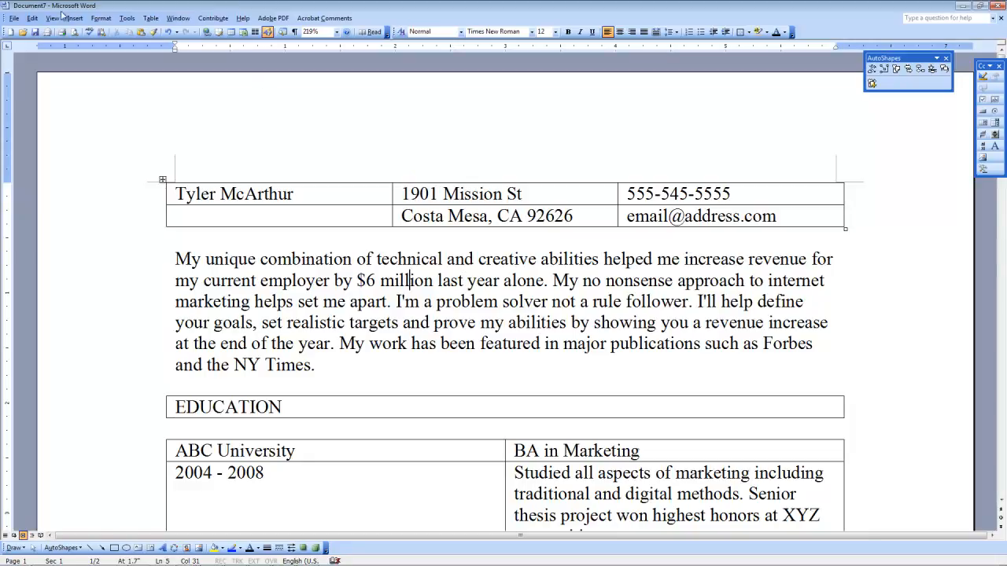
Step: Apply Open Sans Light to the whole document and check the summary paragraph
{"action": "left_click", "coordinate": [34, 19]}
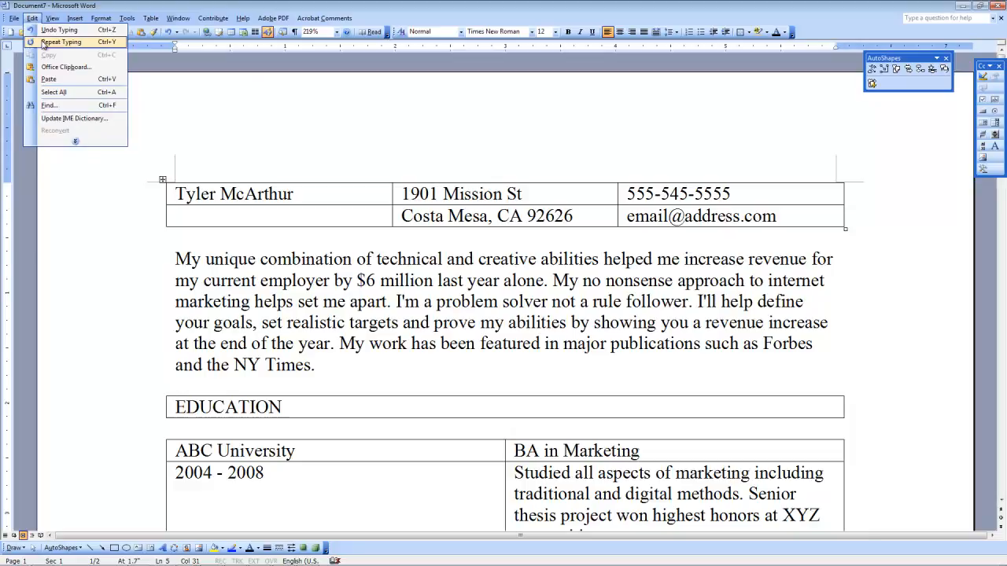
{"action": "left_click", "coordinate": [48, 92]}
{"action": "scroll", "coordinate": [276, 349], "scroll_direction": "down", "scroll_amount": 14}
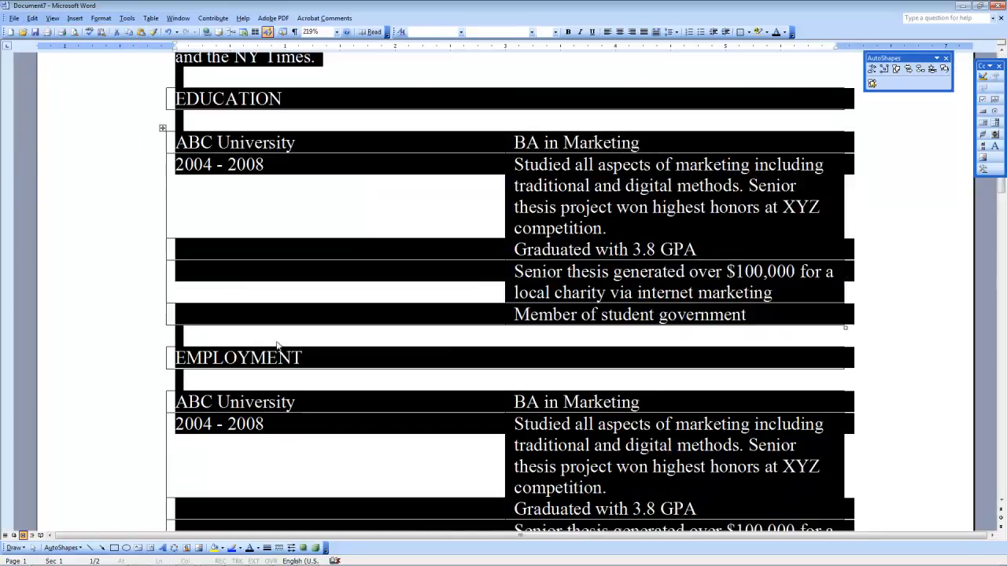
{"action": "scroll", "coordinate": [260, 291], "scroll_direction": "up", "scroll_amount": 7}
{"action": "scroll", "coordinate": [270, 248], "scroll_direction": "up", "scroll_amount": 8}
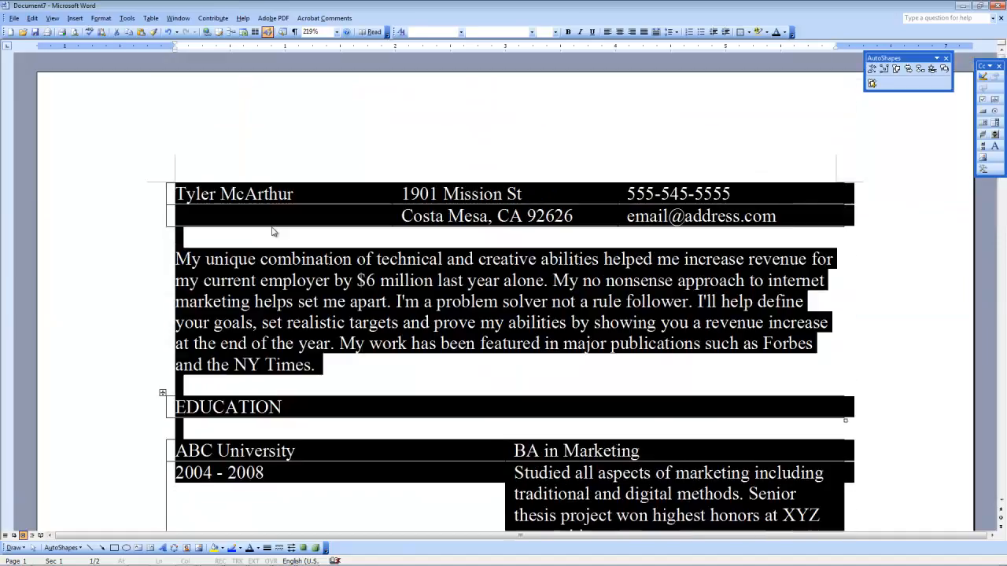
{"action": "left_click", "coordinate": [532, 33]}
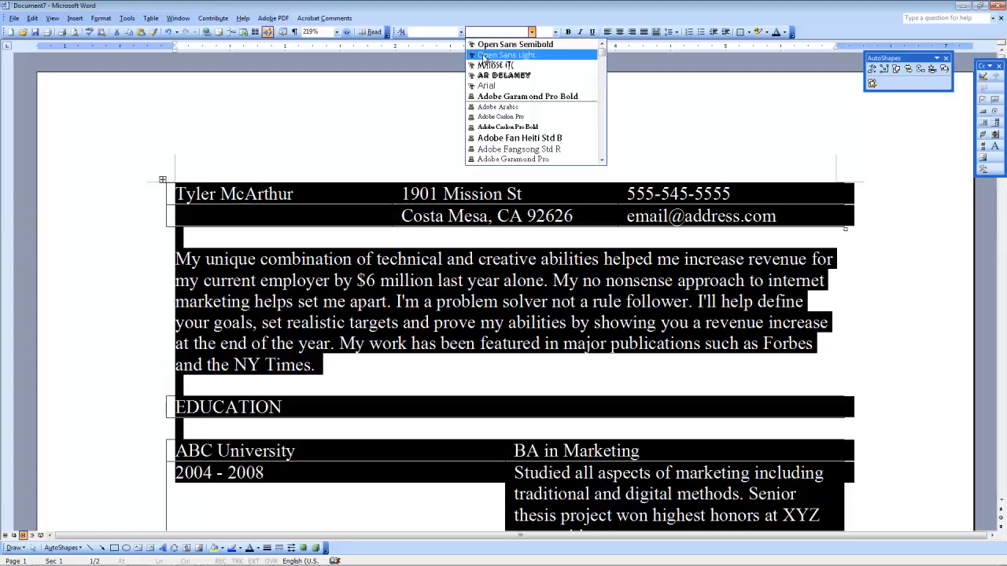
{"action": "left_click", "coordinate": [541, 55]}
{"action": "left_click", "coordinate": [381, 347]}
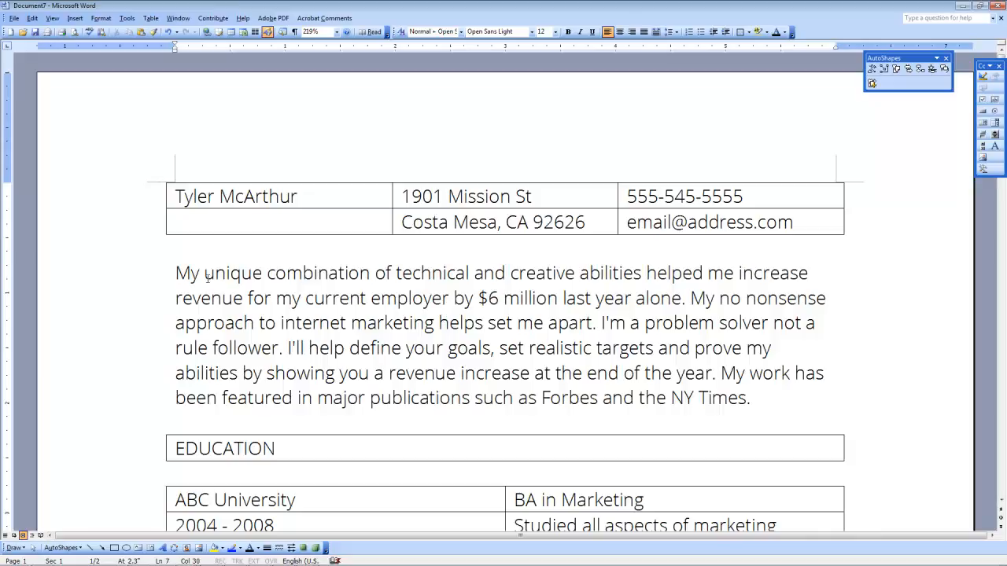
{"action": "left_click_drag", "start_coordinate": [206, 273], "coordinate": [368, 296]}
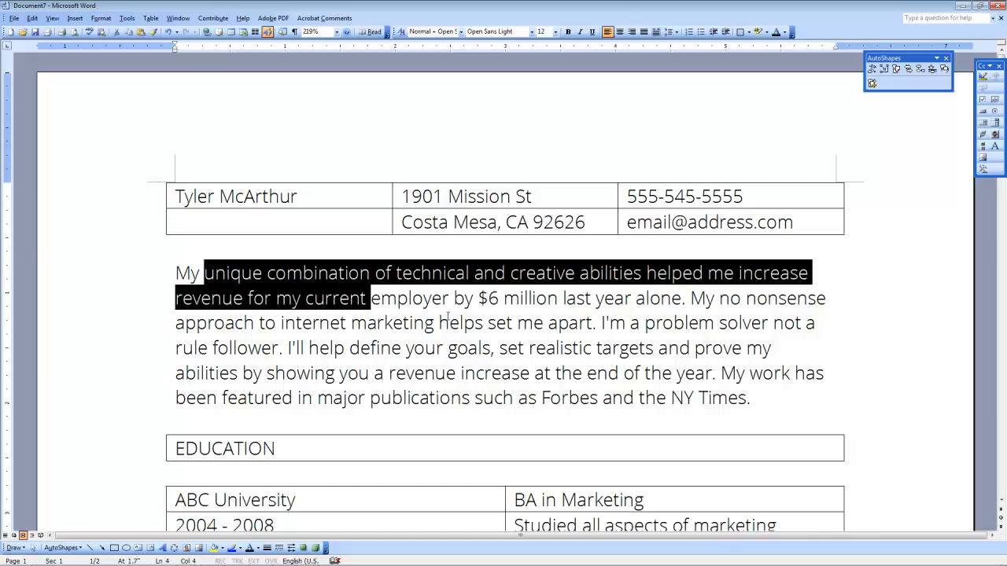
{"action": "left_click", "coordinate": [477, 375]}
{"action": "left_click", "coordinate": [318, 273]}
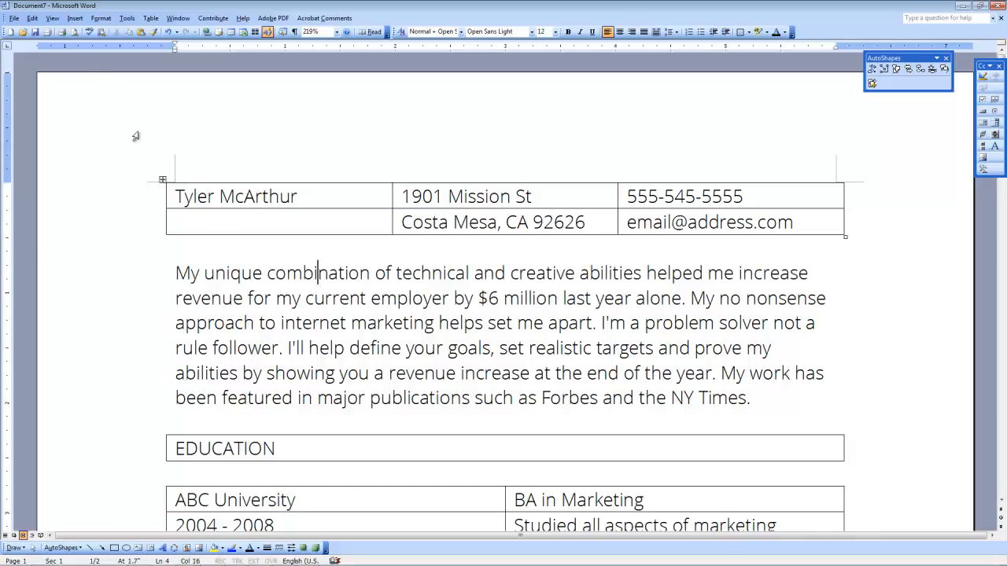
Step: Resize all document text, trying 8 pt before settling on 10 pt
{"action": "left_click", "coordinate": [33, 17]}
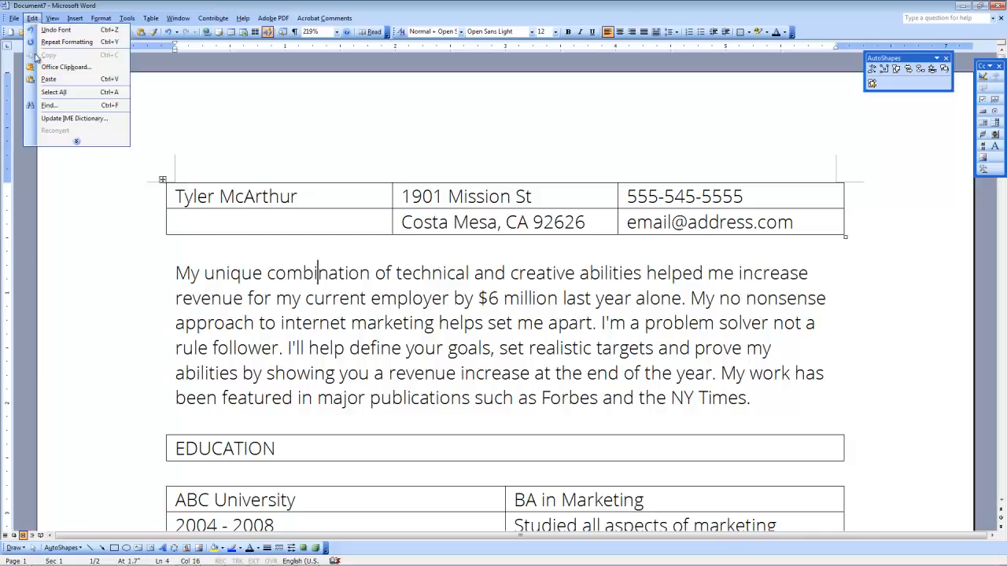
{"action": "left_click", "coordinate": [43, 92]}
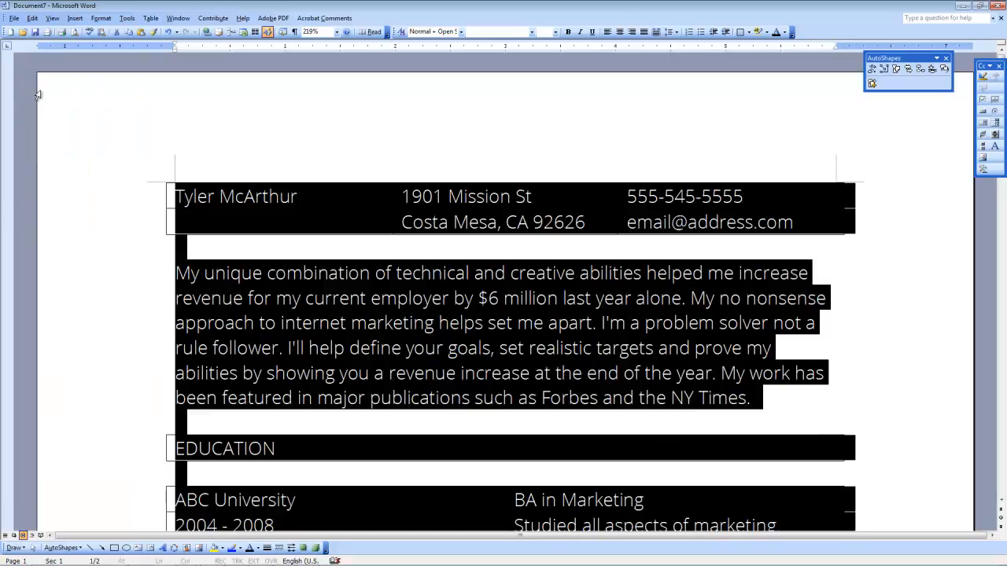
{"action": "left_click", "coordinate": [555, 31]}
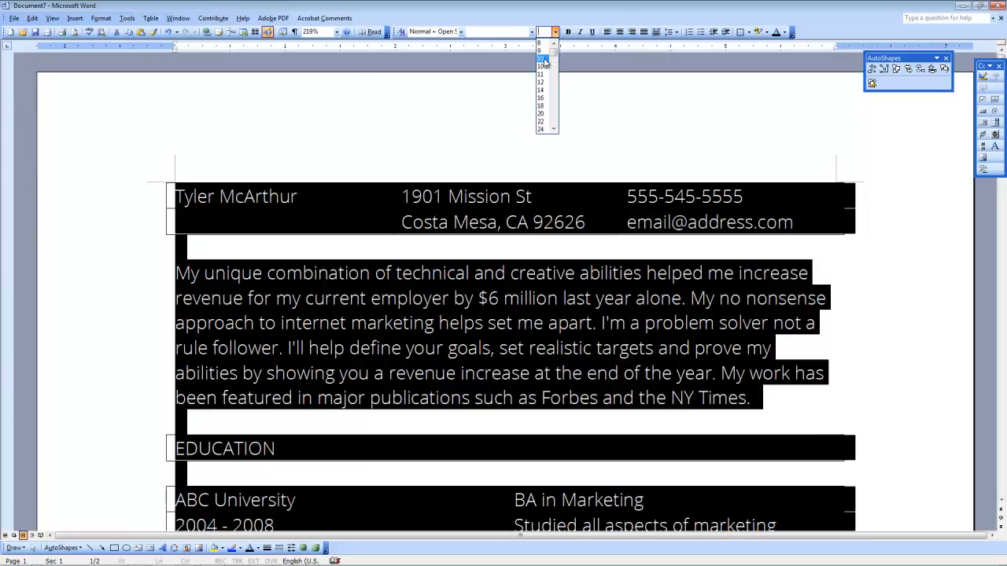
{"action": "left_click", "coordinate": [541, 66]}
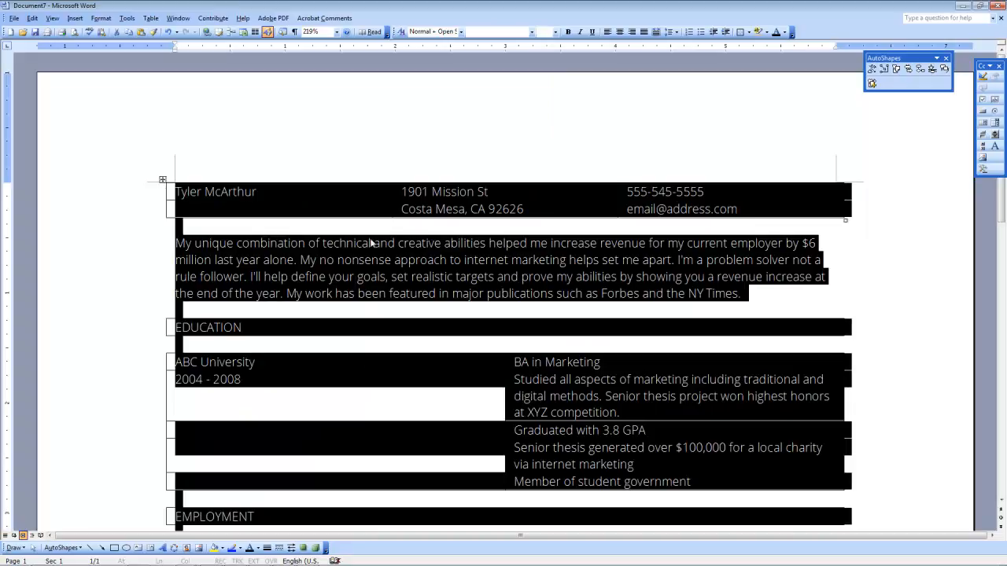
{"action": "left_click", "coordinate": [351, 277]}
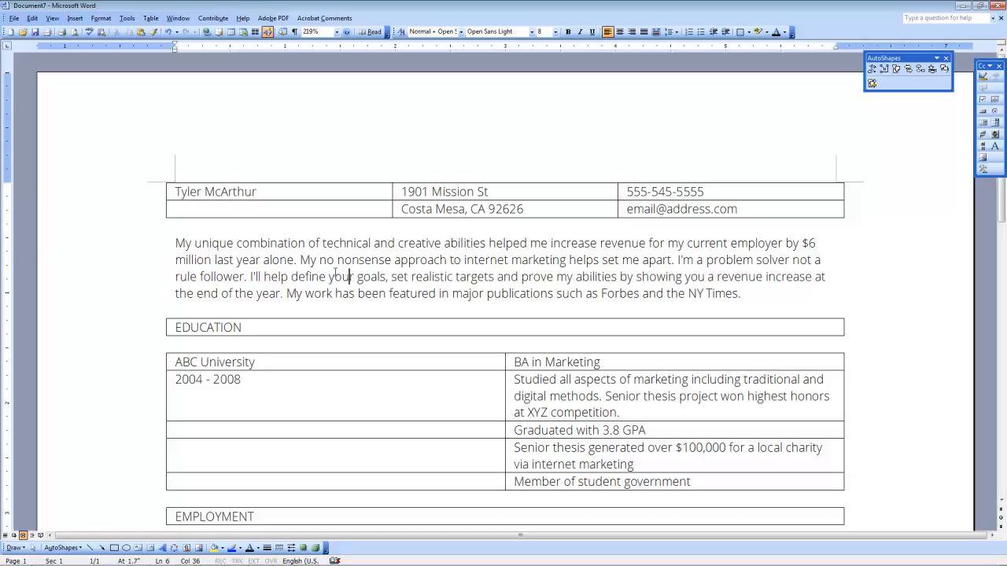
{"action": "key", "text": "ctrl+a"}
{"action": "left_click", "coordinate": [554, 31]}
{"action": "left_click", "coordinate": [543, 58]}
{"action": "left_click", "coordinate": [317, 300]}
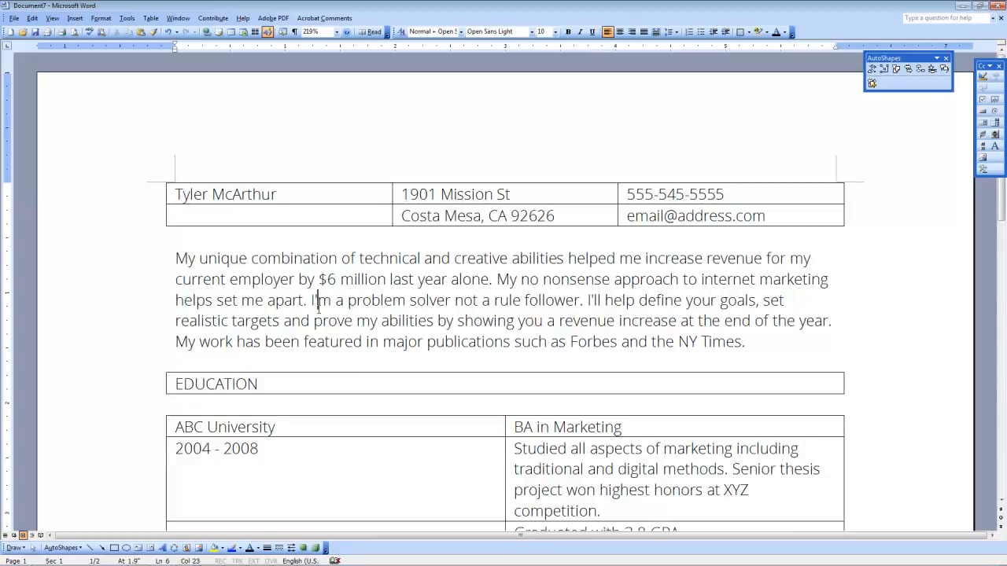
{"action": "left_click", "coordinate": [185, 558]}
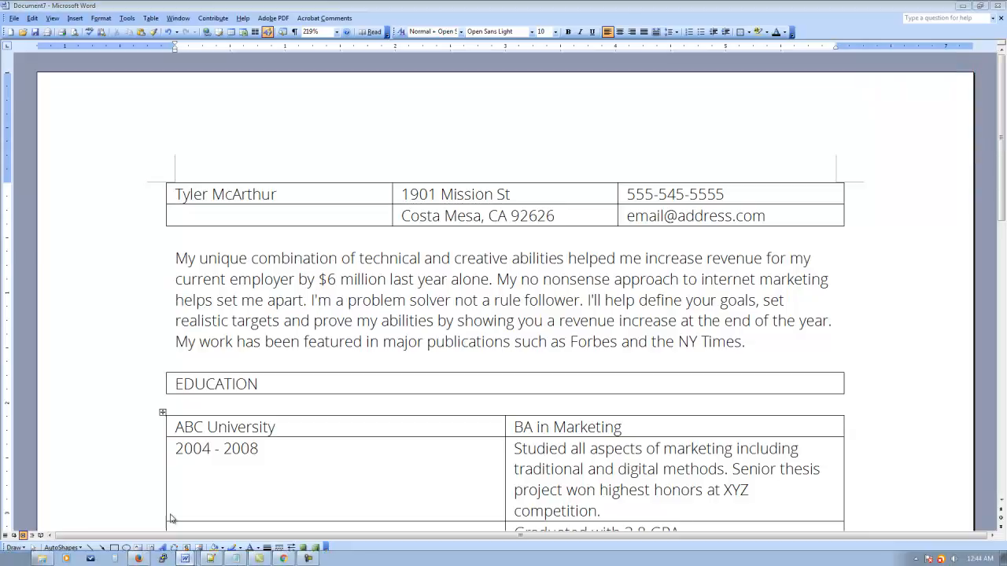
{"action": "left_click", "coordinate": [199, 498]}
{"action": "left_click_drag", "start_coordinate": [415, 235], "coordinate": [364, 236]}
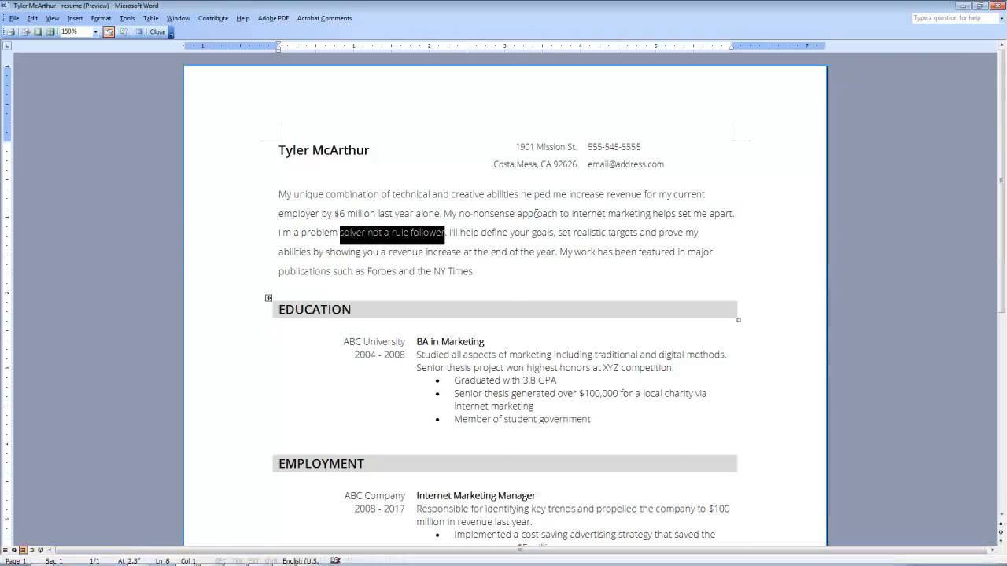
{"action": "mouse_move", "coordinate": [235, 563]}
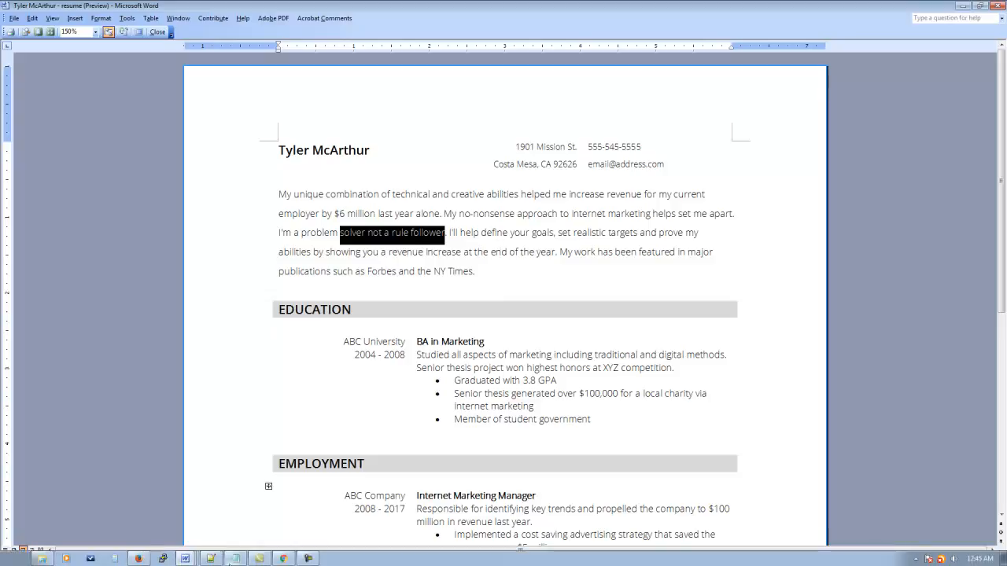
{"action": "left_click", "coordinate": [178, 559]}
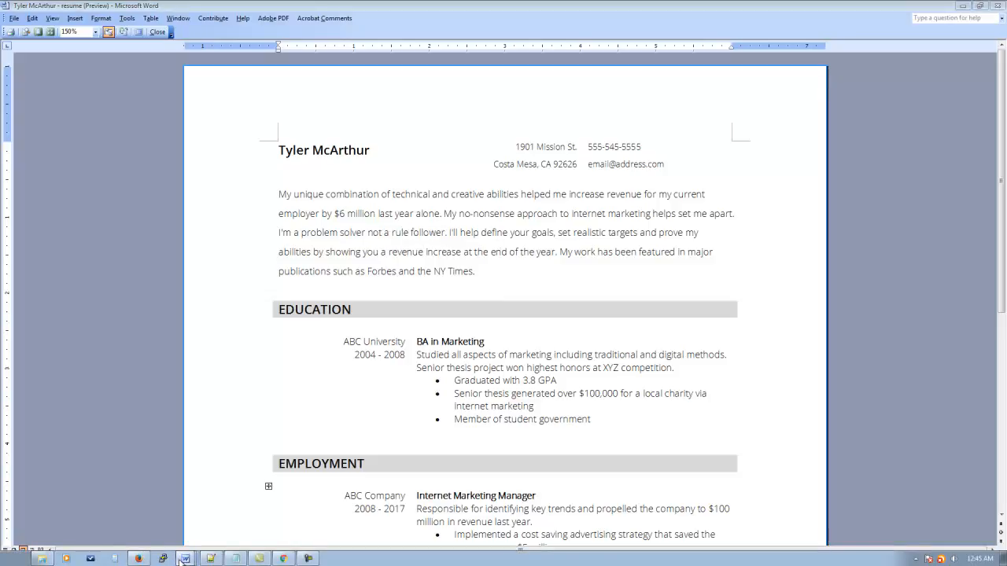
{"action": "left_click", "coordinate": [359, 258]}
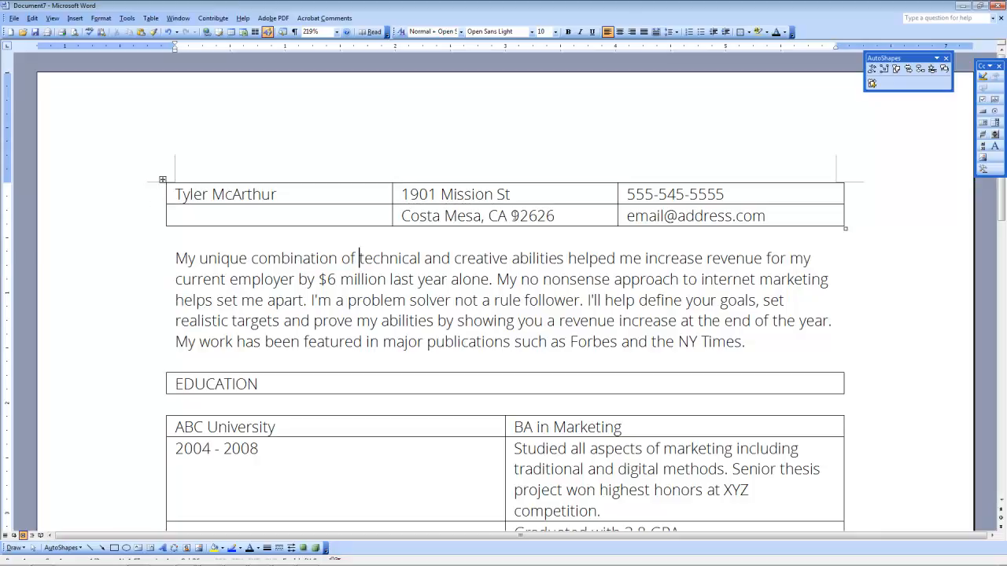
Step: Set the contact table's borders to None via Table Properties > Borders and Shading
{"action": "left_click", "coordinate": [163, 181]}
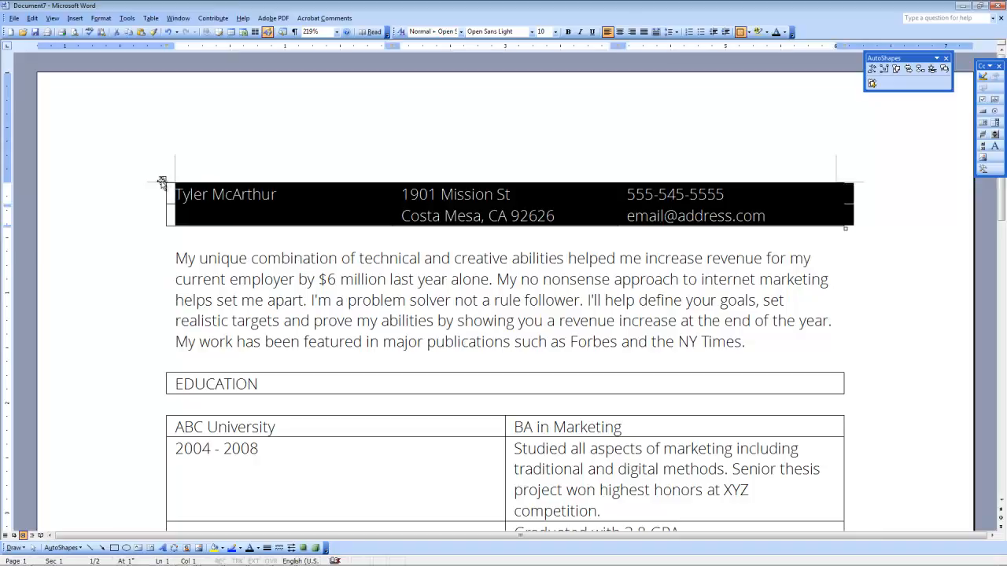
{"action": "right_click", "coordinate": [162, 180]}
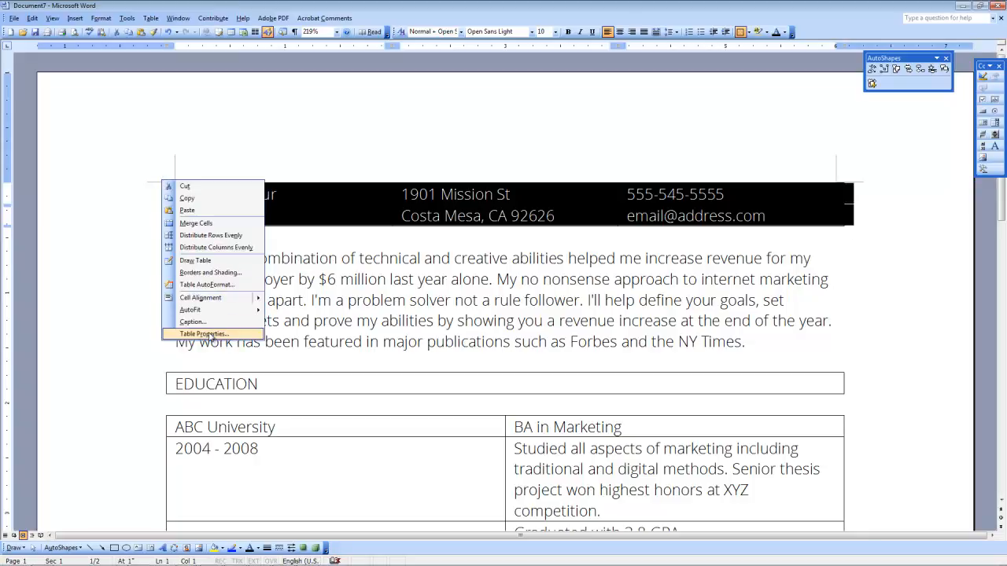
{"action": "left_click", "coordinate": [203, 334]}
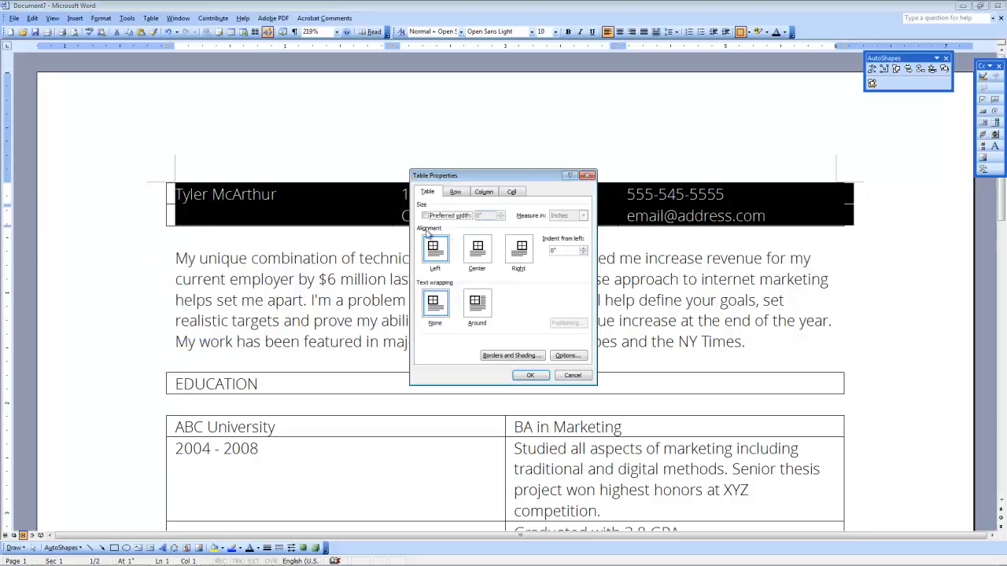
{"action": "left_click", "coordinate": [494, 356]}
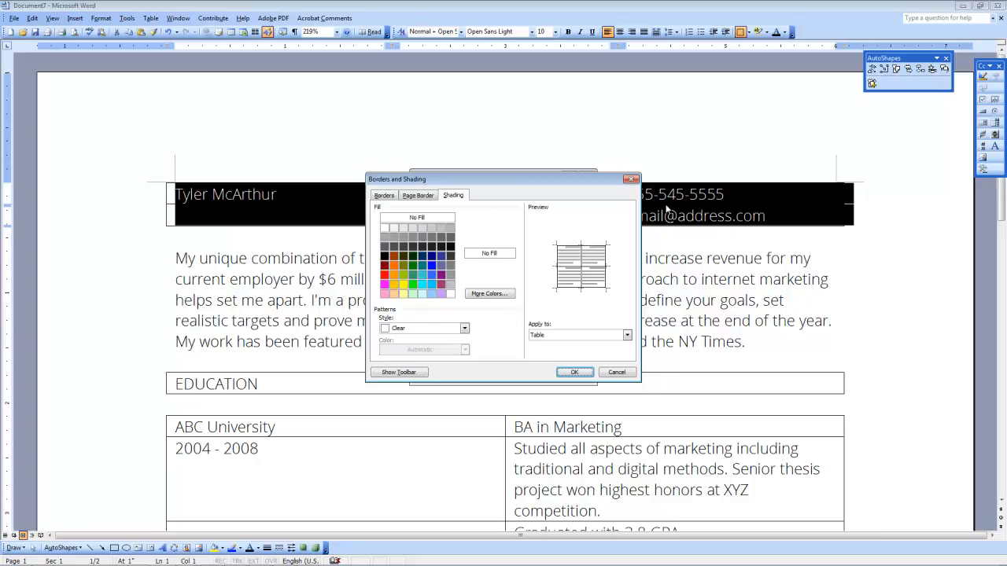
{"action": "left_click", "coordinate": [385, 197]}
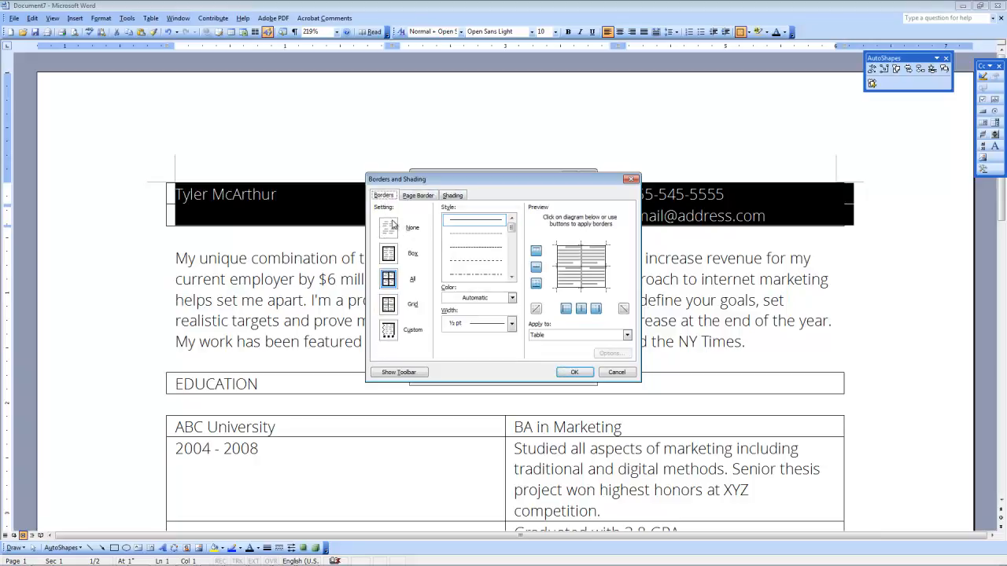
{"action": "left_click", "coordinate": [388, 232]}
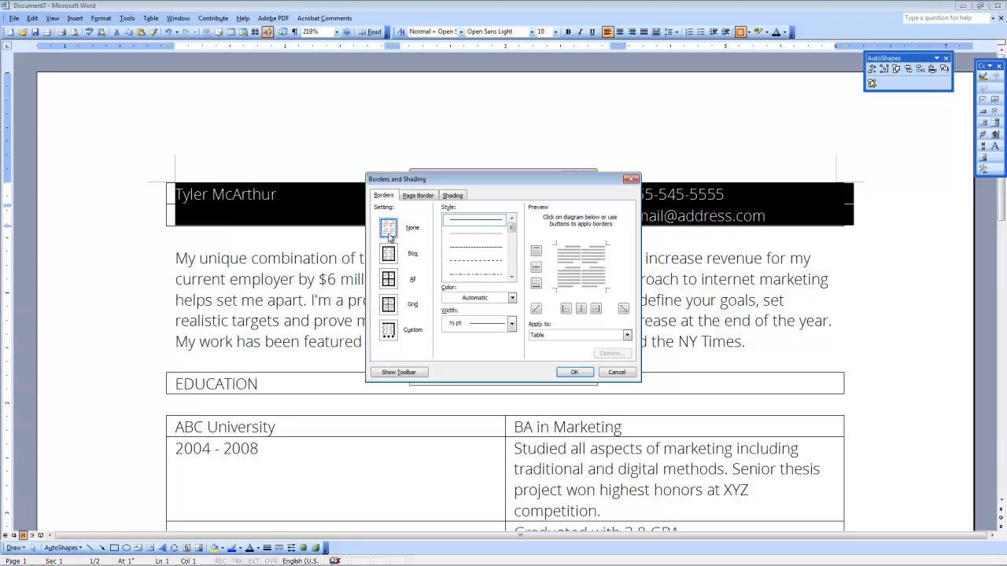
{"action": "left_click", "coordinate": [574, 372]}
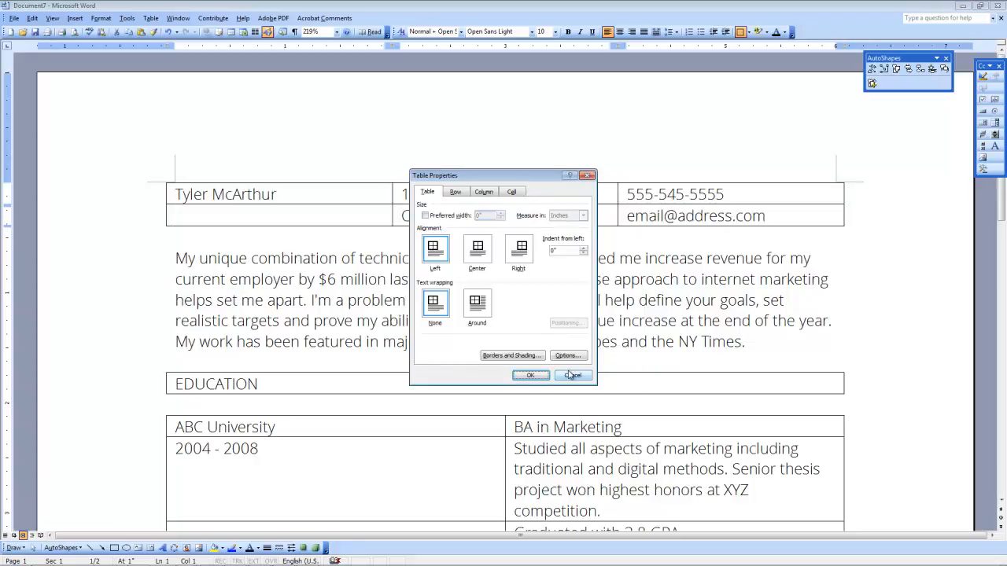
{"action": "left_click", "coordinate": [531, 376]}
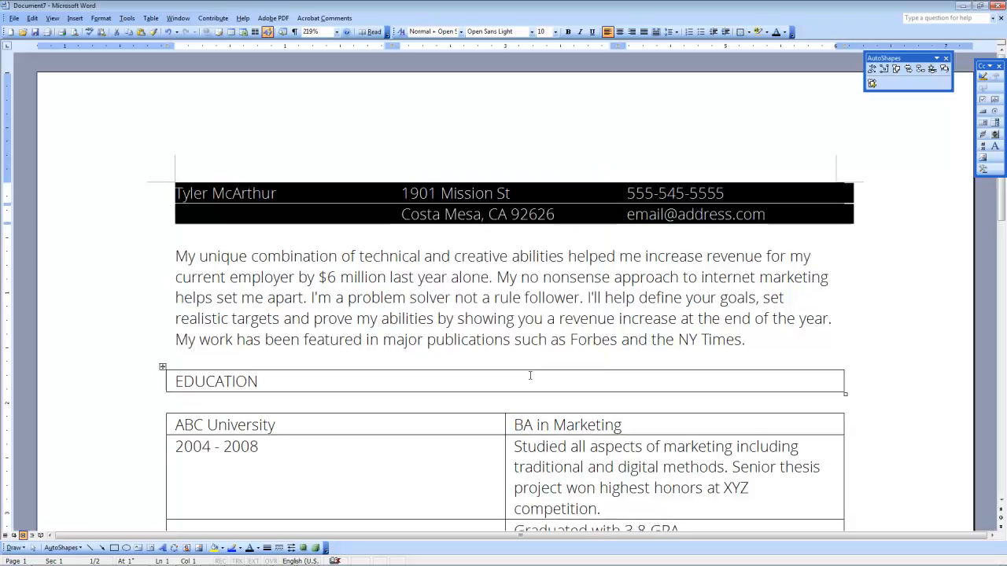
Step: Set the EDUCATION heading table and the education details table to no borders
{"action": "left_click", "coordinate": [294, 277]}
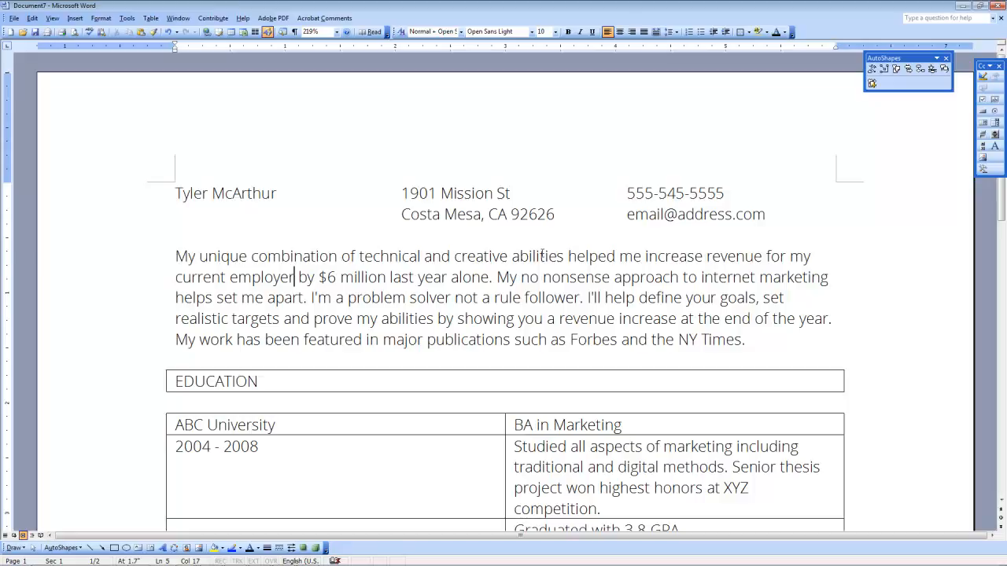
{"action": "scroll", "coordinate": [547, 250], "scroll_direction": "down", "scroll_amount": 3}
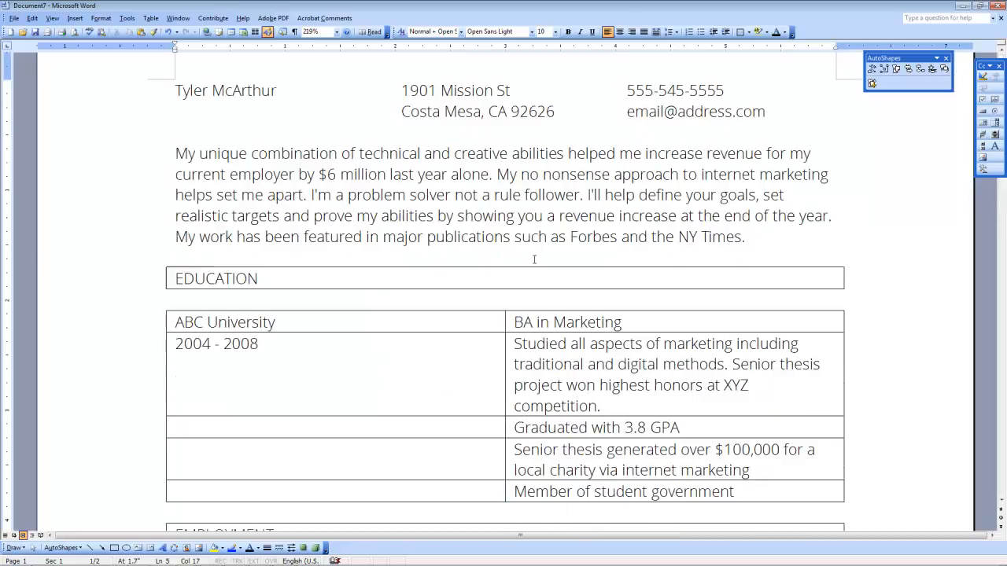
{"action": "left_click", "coordinate": [163, 266]}
{"action": "right_click", "coordinate": [164, 266]}
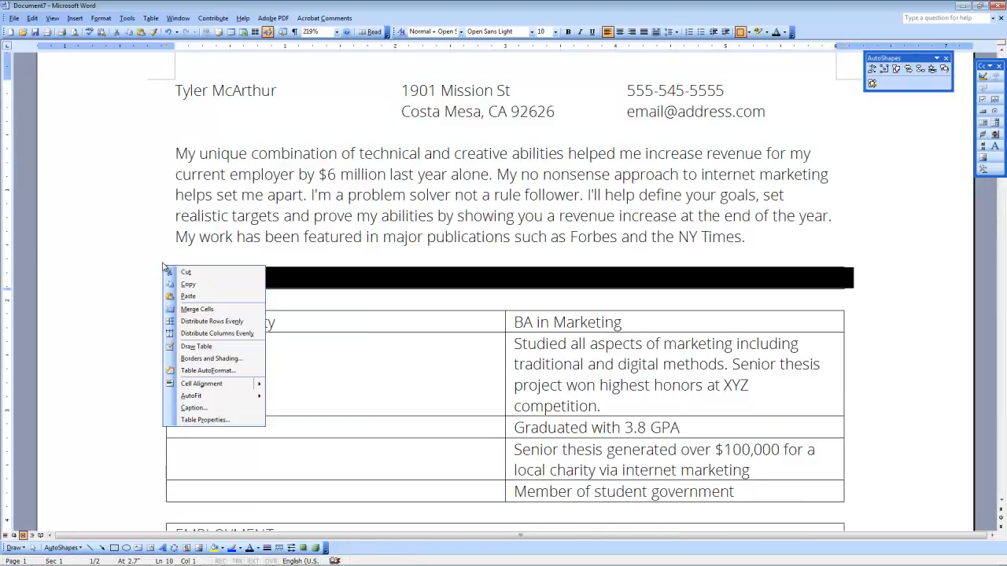
{"action": "left_click", "coordinate": [199, 360]}
{"action": "left_click", "coordinate": [391, 229]}
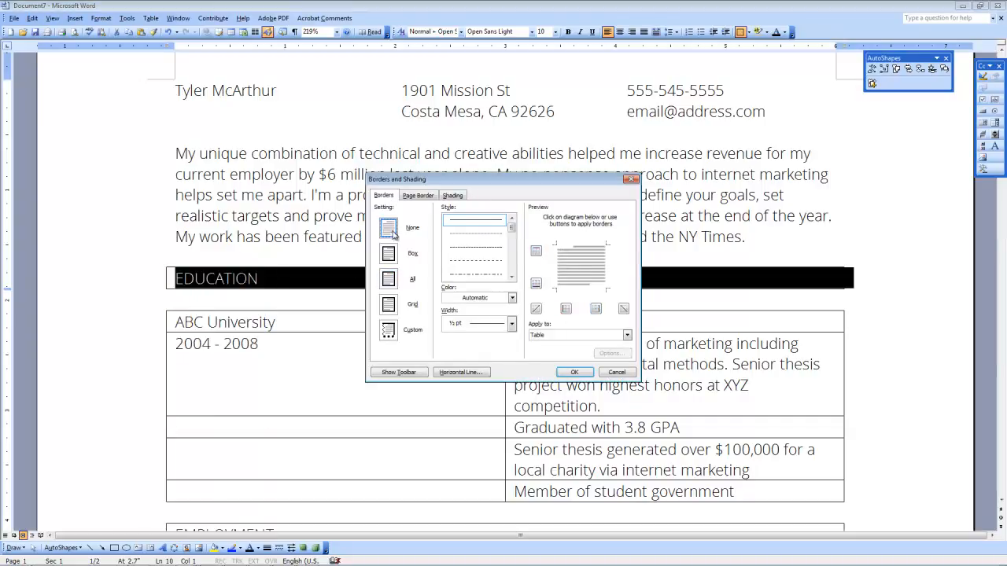
{"action": "left_click", "coordinate": [573, 371]}
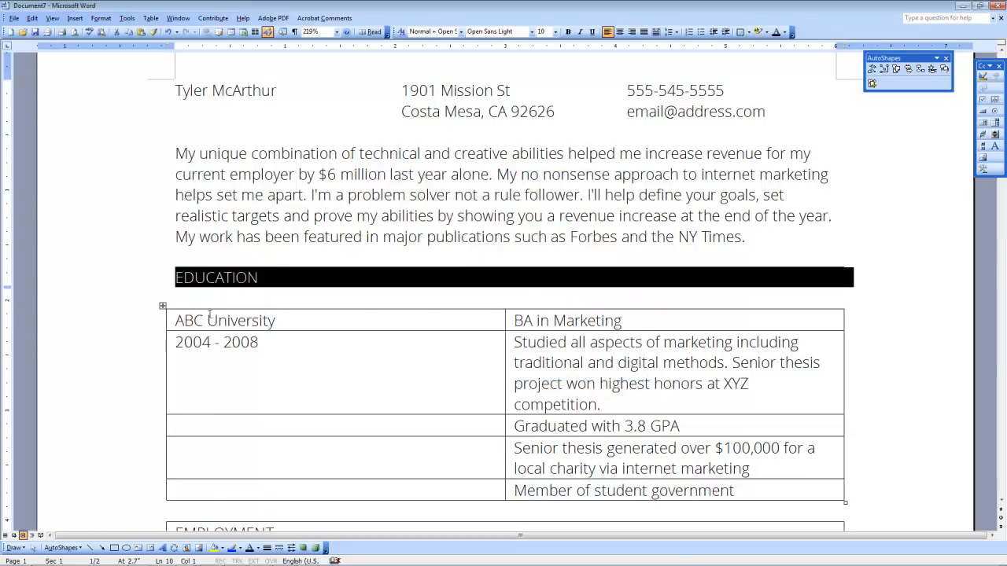
{"action": "left_click", "coordinate": [163, 307]}
{"action": "right_click", "coordinate": [162, 308]}
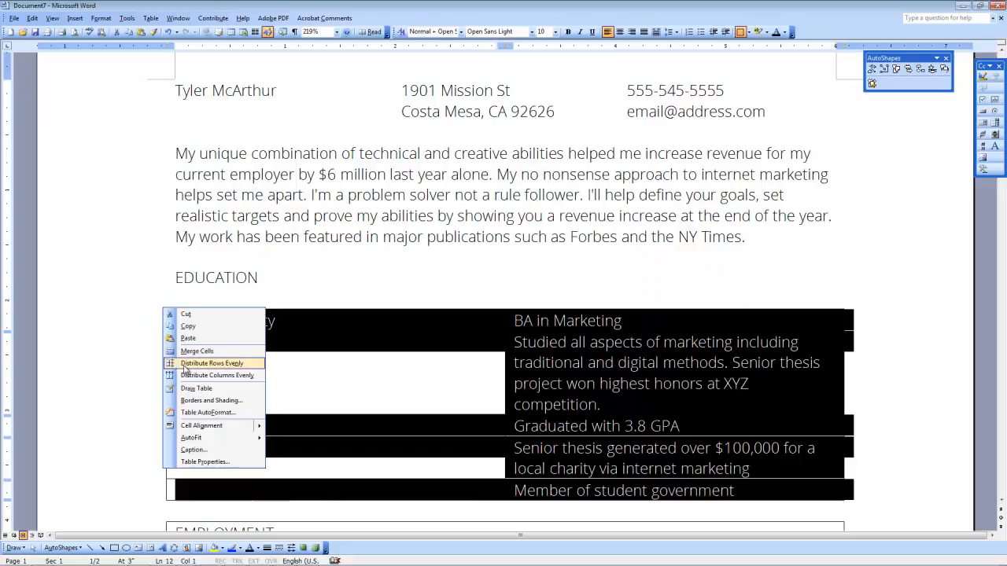
{"action": "left_click", "coordinate": [191, 400]}
{"action": "left_click", "coordinate": [388, 230]}
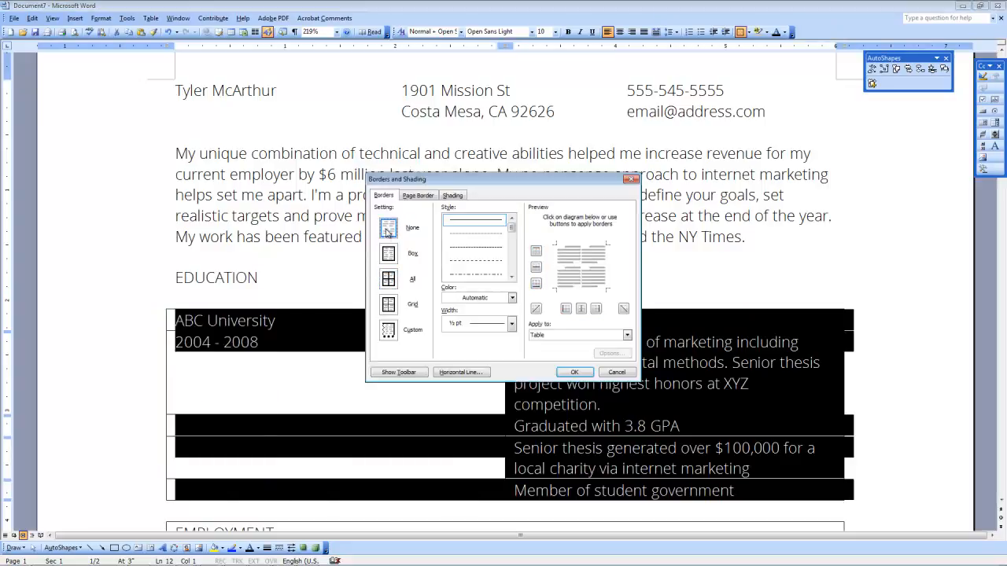
{"action": "left_click", "coordinate": [573, 372]}
Step: Remove the borders from the EMPLOYMENT heading table and the table beneath it
{"action": "scroll", "coordinate": [300, 332], "scroll_direction": "down", "scroll_amount": 3}
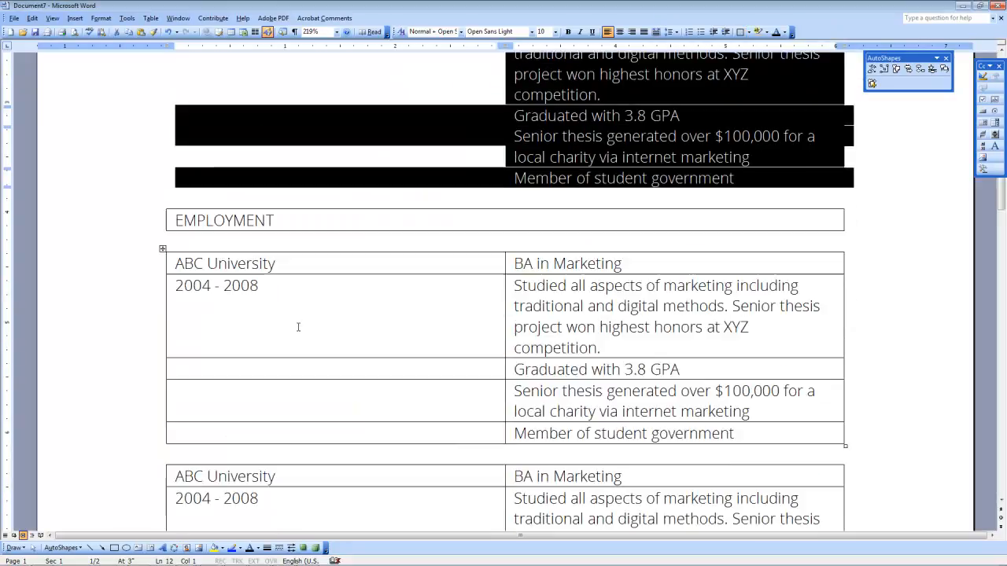
{"action": "left_click", "coordinate": [164, 204]}
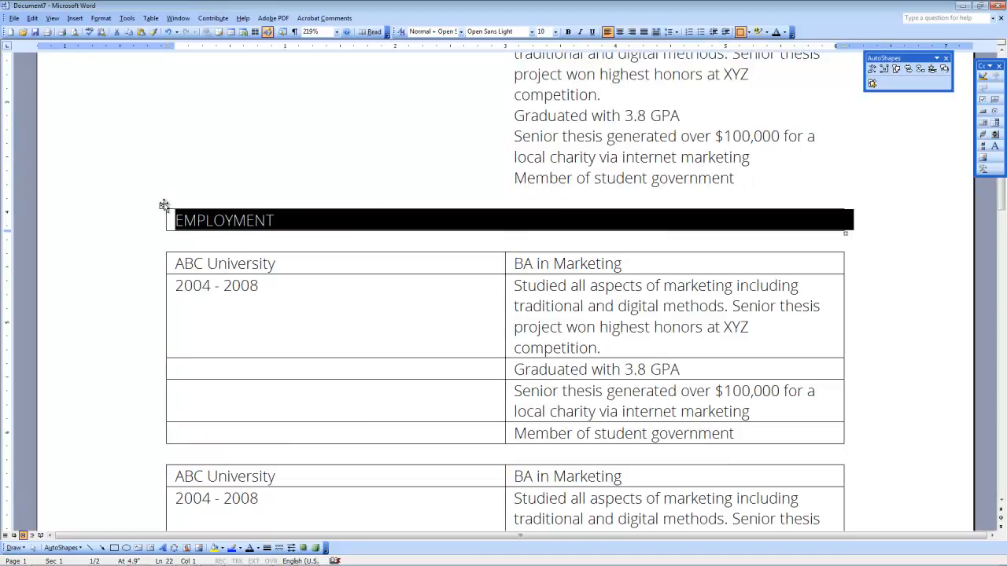
{"action": "right_click", "coordinate": [164, 205]}
{"action": "left_click", "coordinate": [193, 293]}
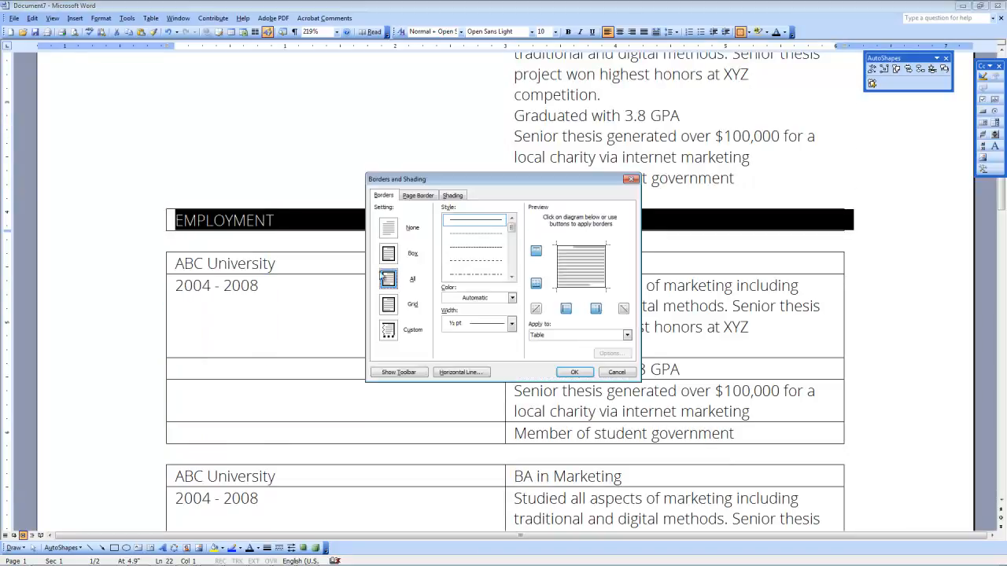
{"action": "left_click", "coordinate": [391, 234]}
{"action": "left_click", "coordinate": [576, 370]}
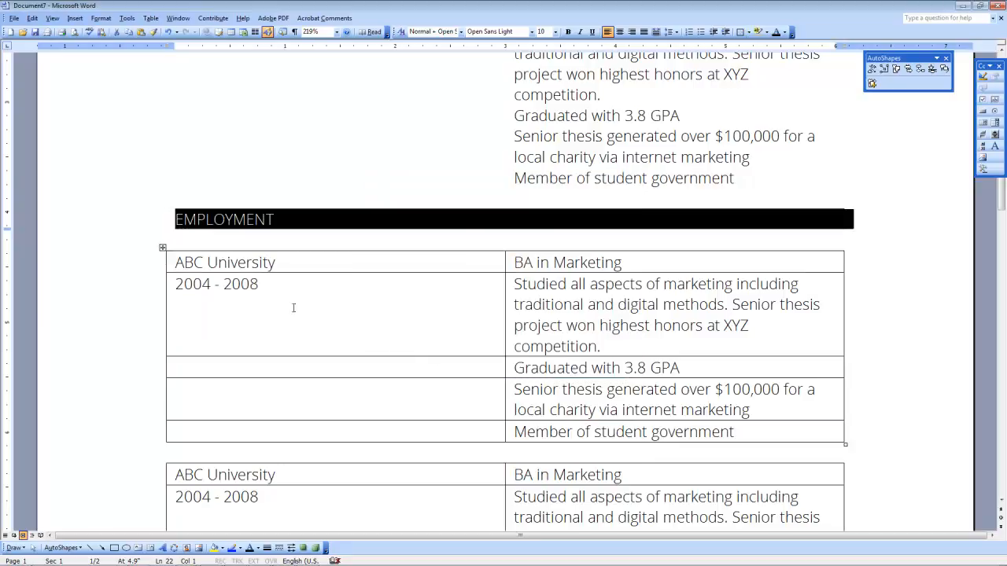
{"action": "left_click", "coordinate": [165, 250]}
{"action": "right_click", "coordinate": [167, 253]}
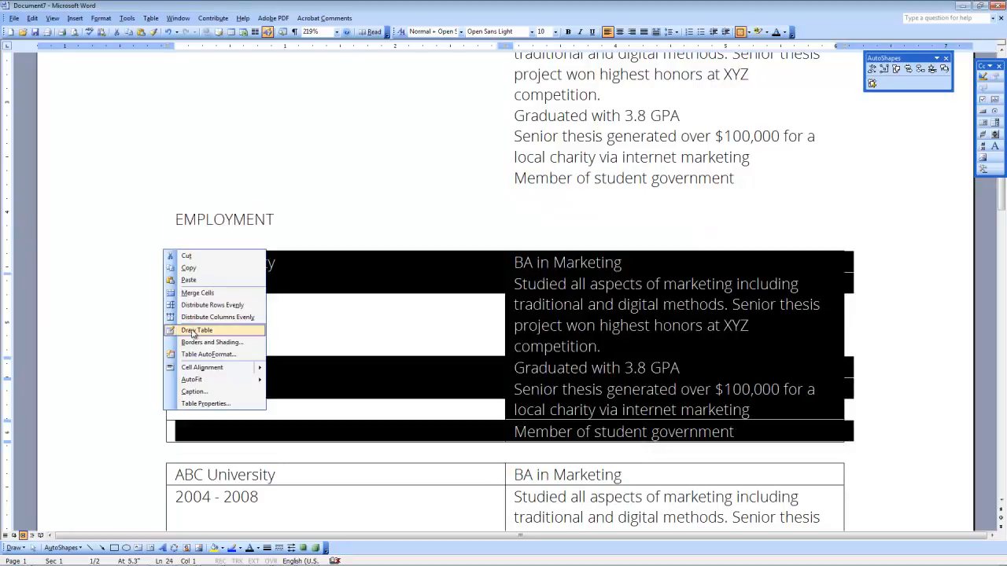
{"action": "left_click", "coordinate": [211, 342]}
{"action": "left_click", "coordinate": [414, 237]}
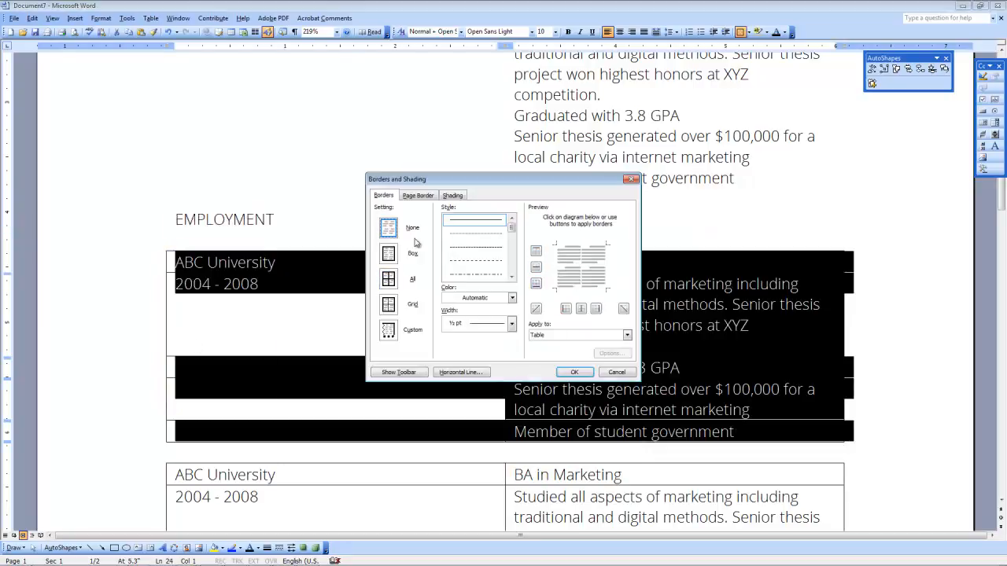
{"action": "left_click", "coordinate": [575, 372]}
Step: Remove the borders from the next employment table further down
{"action": "scroll", "coordinate": [433, 314], "scroll_direction": "down", "scroll_amount": 5}
{"action": "left_click", "coordinate": [163, 252]}
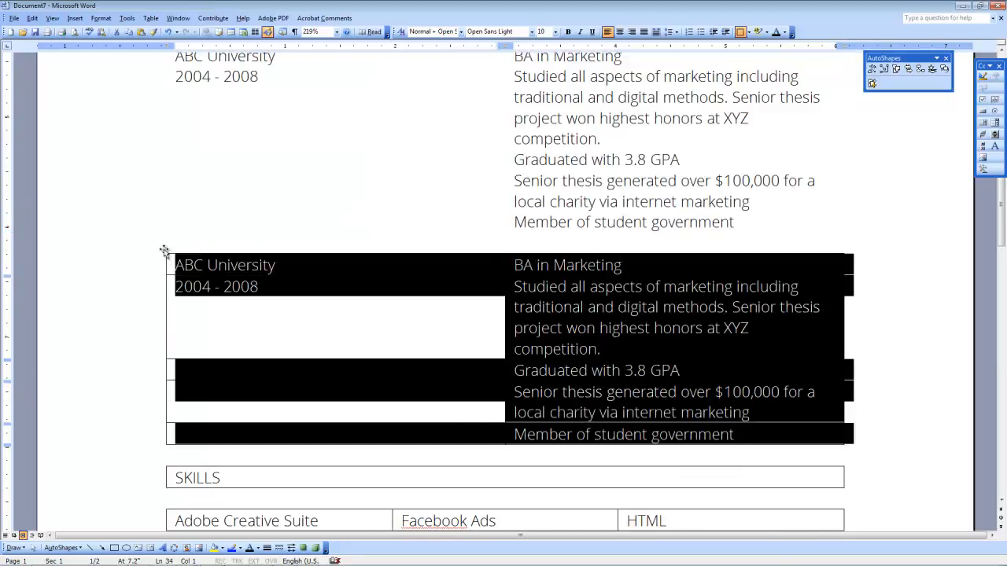
{"action": "right_click", "coordinate": [163, 252]}
{"action": "left_click", "coordinate": [211, 343]}
{"action": "left_click", "coordinate": [388, 228]}
{"action": "left_click", "coordinate": [575, 373]}
Step: Remove the borders from the SKILLS heading table and the skills list table
{"action": "scroll", "coordinate": [457, 326], "scroll_direction": "down", "scroll_amount": 5}
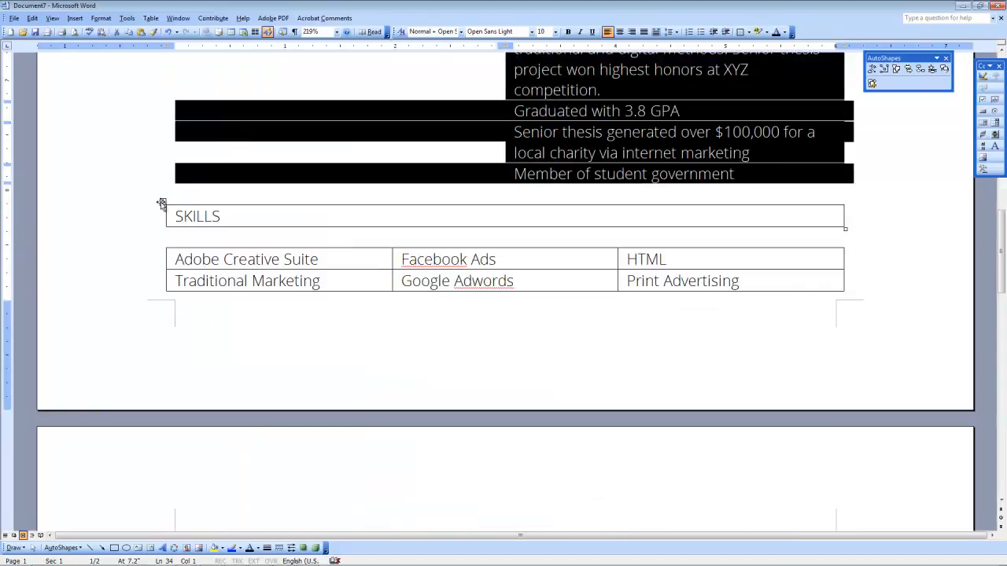
{"action": "left_click", "coordinate": [163, 202]}
{"action": "right_click", "coordinate": [162, 203]}
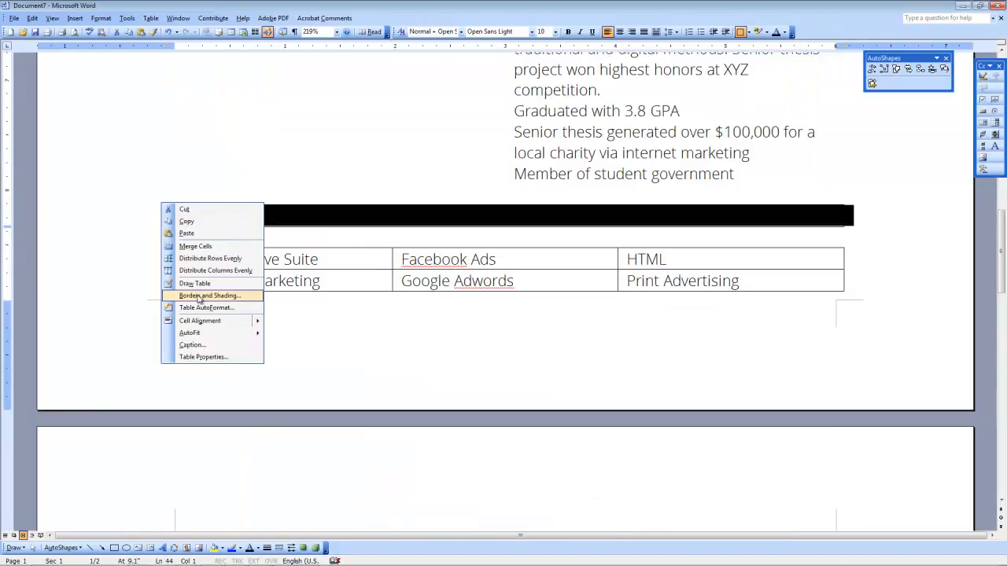
{"action": "left_click", "coordinate": [210, 295]}
{"action": "left_click", "coordinate": [389, 228]}
{"action": "left_click", "coordinate": [574, 372]}
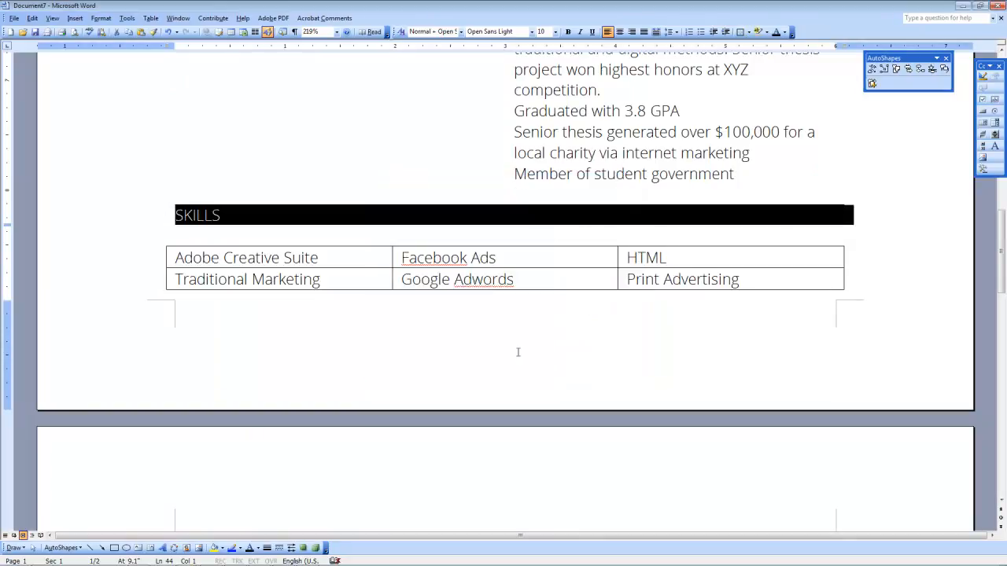
{"action": "left_click", "coordinate": [163, 242]}
{"action": "right_click", "coordinate": [162, 243]}
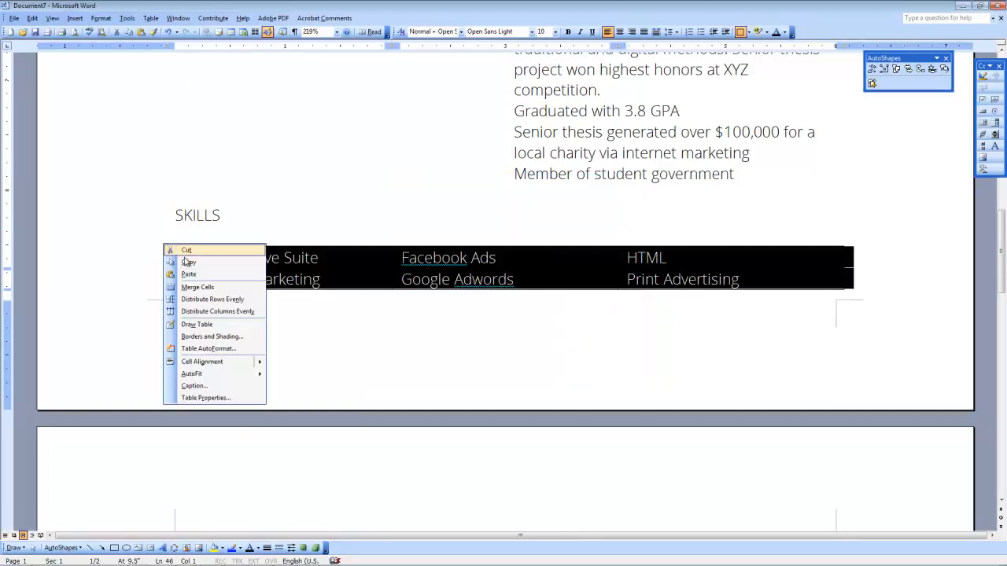
{"action": "left_click", "coordinate": [210, 336]}
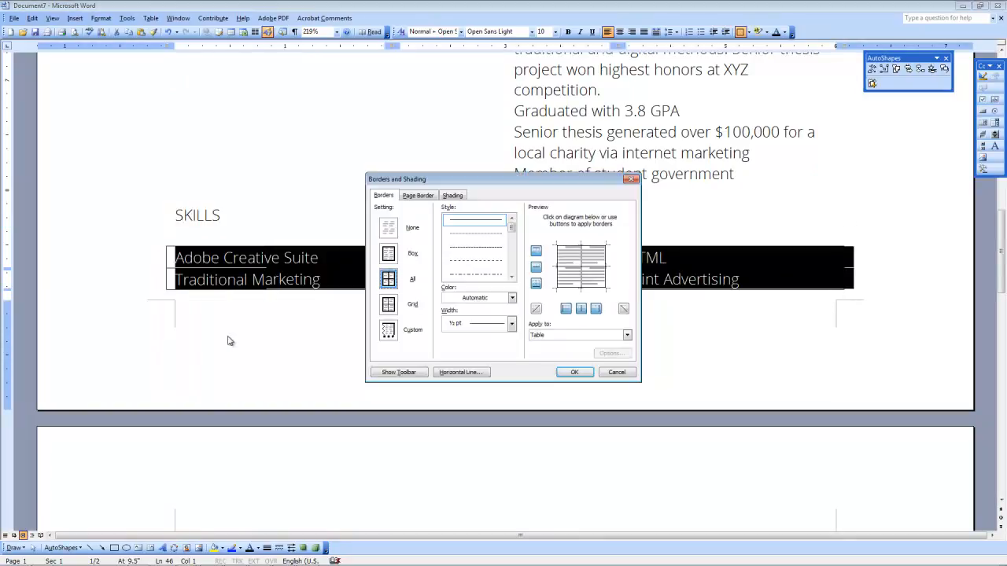
{"action": "left_click", "coordinate": [389, 228]}
{"action": "left_click", "coordinate": [575, 373]}
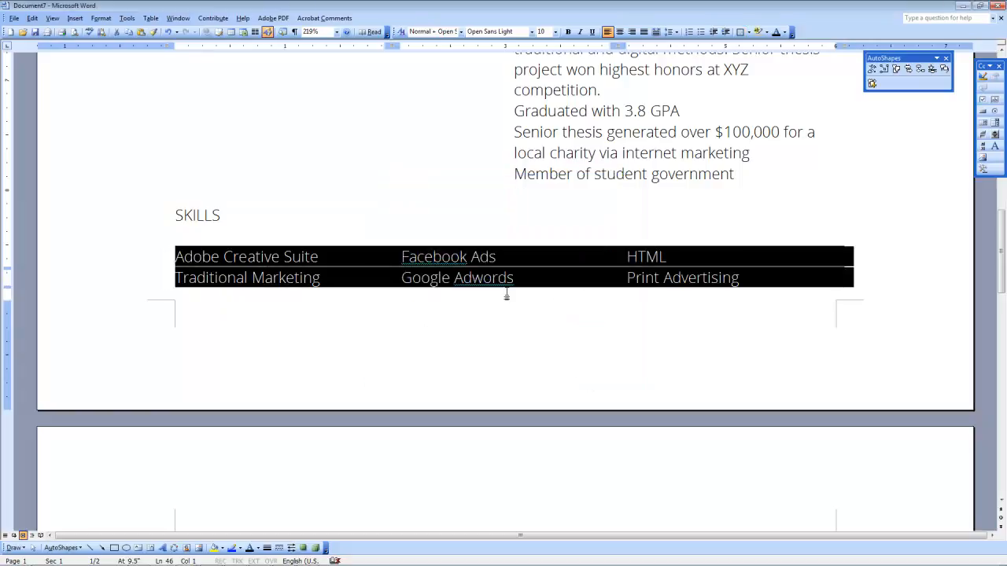
{"action": "scroll", "coordinate": [481, 270], "scroll_direction": "down", "scroll_amount": 5}
{"action": "scroll", "coordinate": [481, 269], "scroll_direction": "up", "scroll_amount": 4}
{"action": "left_click", "coordinate": [452, 160]}
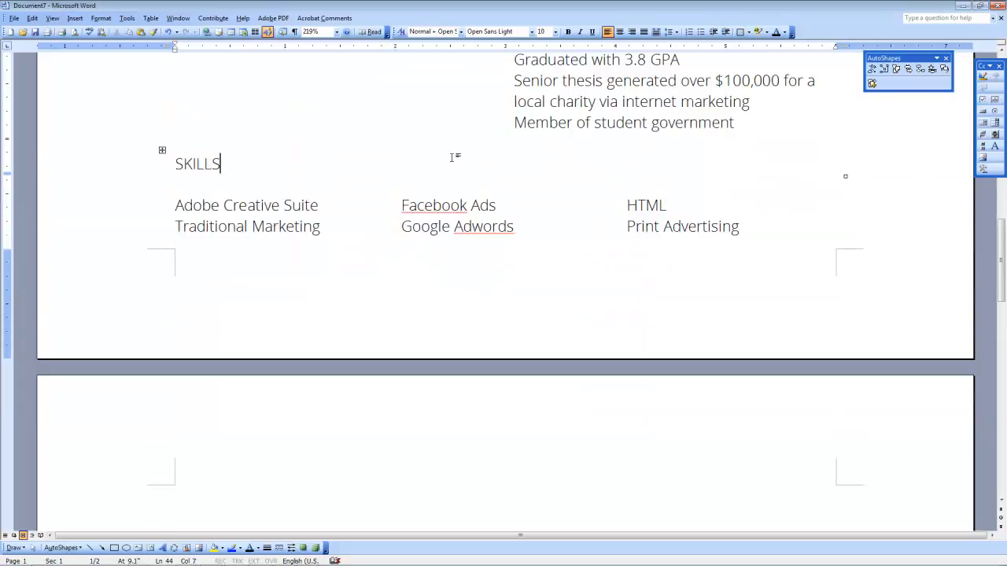
{"action": "scroll", "coordinate": [445, 193], "scroll_direction": "up", "scroll_amount": 1}
{"action": "scroll", "coordinate": [446, 193], "scroll_direction": "down", "scroll_amount": 4}
{"action": "left_click", "coordinate": [307, 341]}
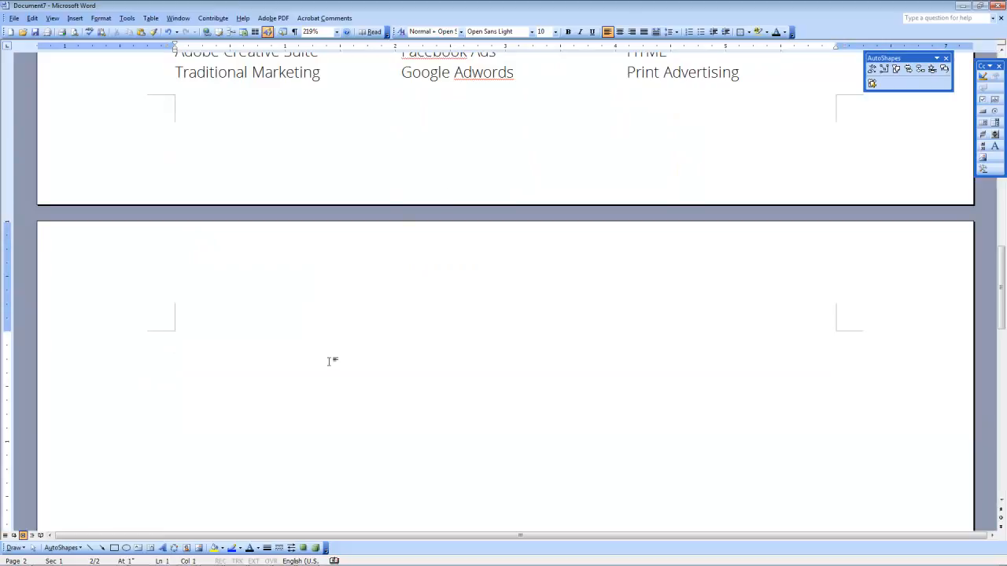
{"action": "scroll", "coordinate": [334, 356], "scroll_direction": "up", "scroll_amount": 6}
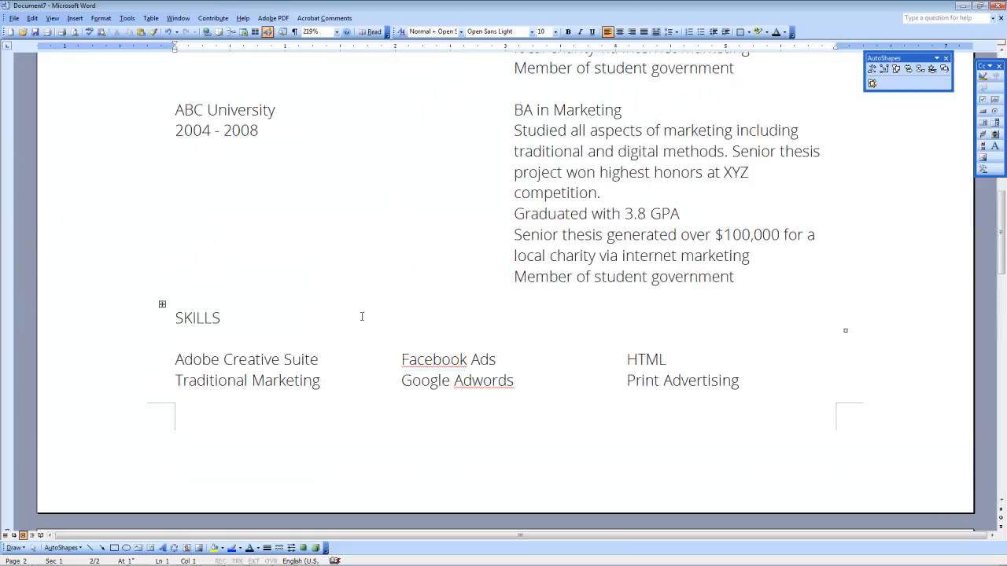
{"action": "scroll", "coordinate": [362, 316], "scroll_direction": "up", "scroll_amount": 7}
{"action": "scroll", "coordinate": [361, 318], "scroll_direction": "up", "scroll_amount": 8}
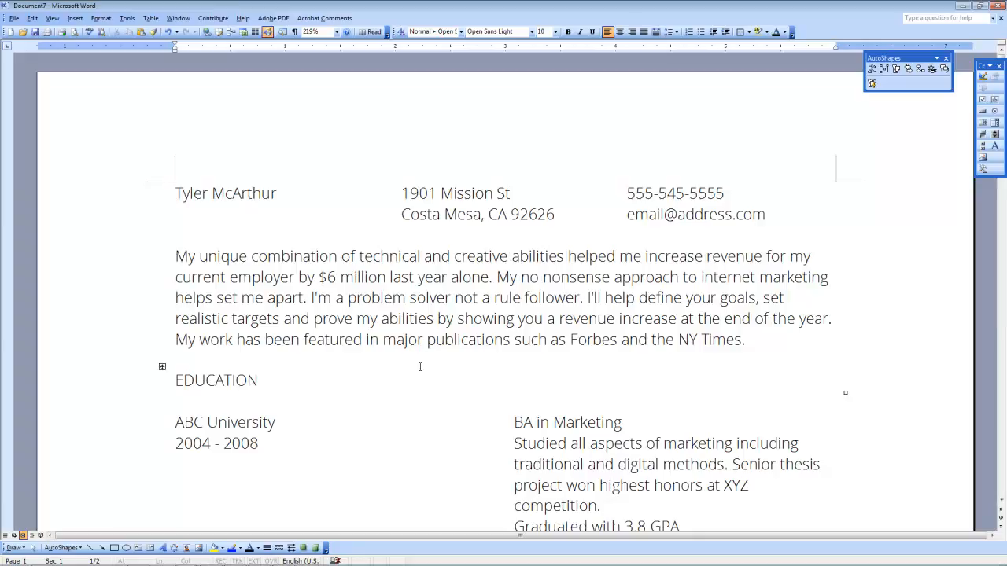
{"action": "scroll", "coordinate": [501, 321], "scroll_direction": "down", "scroll_amount": 1}
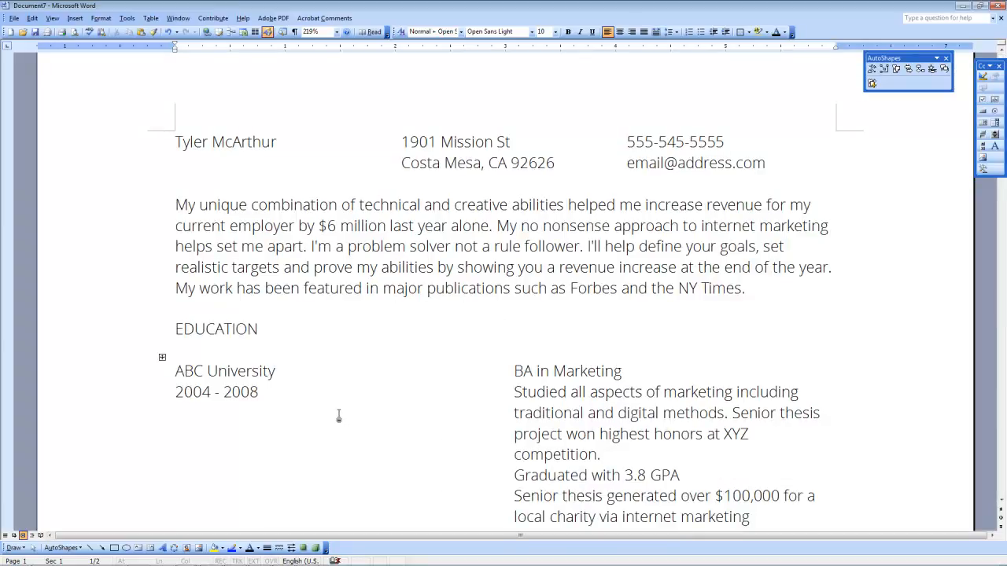
{"action": "left_click", "coordinate": [312, 371]}
{"action": "key", "text": "Left"}
{"action": "key", "text": "Left"}
{"action": "key", "text": "Left"}
{"action": "key", "text": "Left"}
{"action": "key", "text": "Left"}
{"action": "key", "text": "Left"}
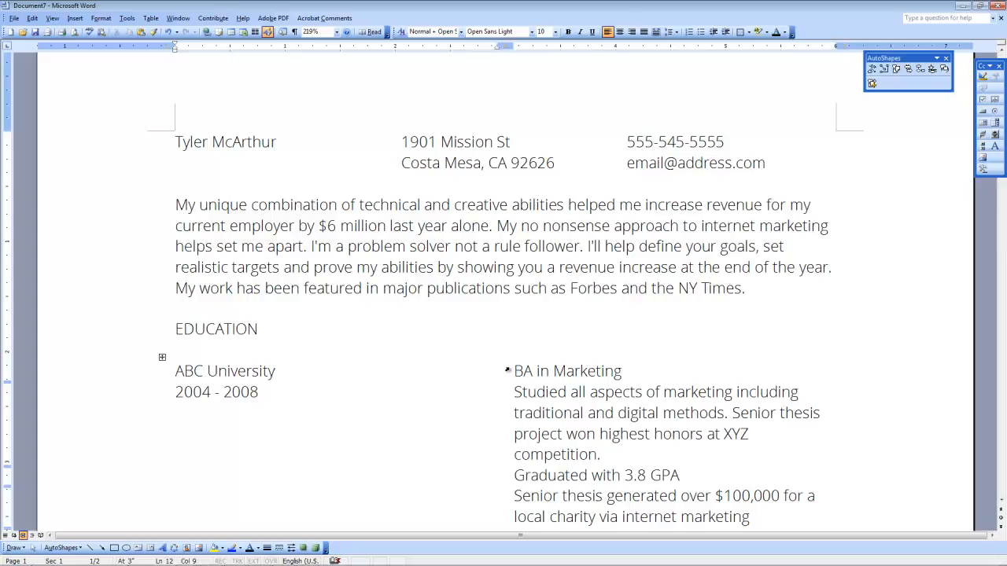
{"action": "left_click", "coordinate": [162, 359]}
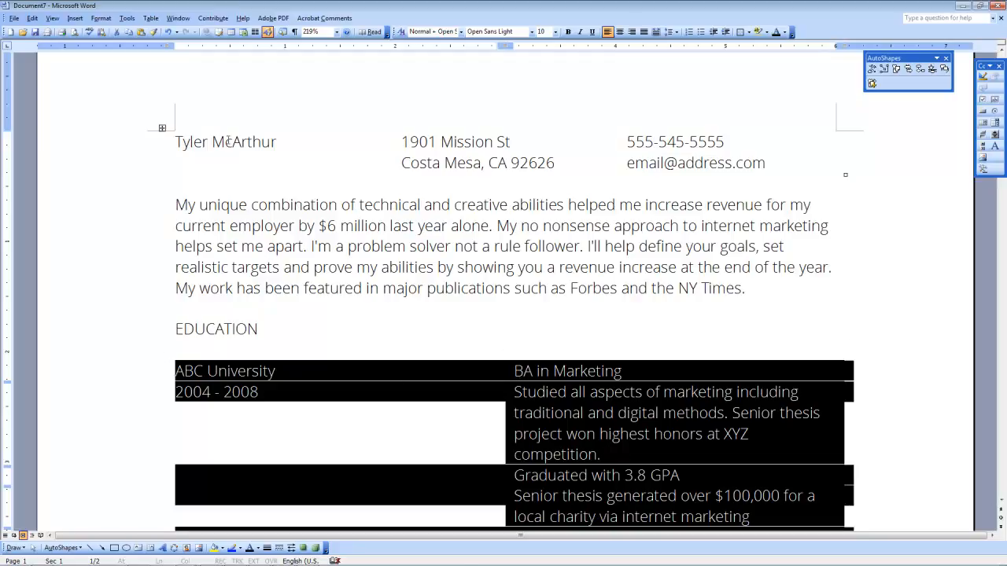
{"action": "left_click", "coordinate": [183, 143]}
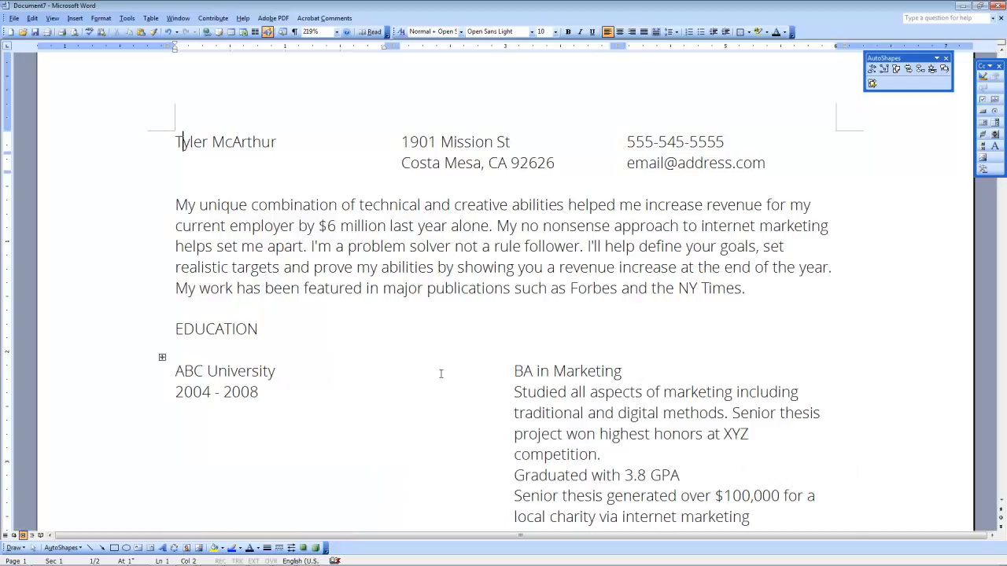
Step: Set the name at the top to bold Open Sans Semibold
{"action": "left_click_drag", "start_coordinate": [183, 143], "coordinate": [279, 134]}
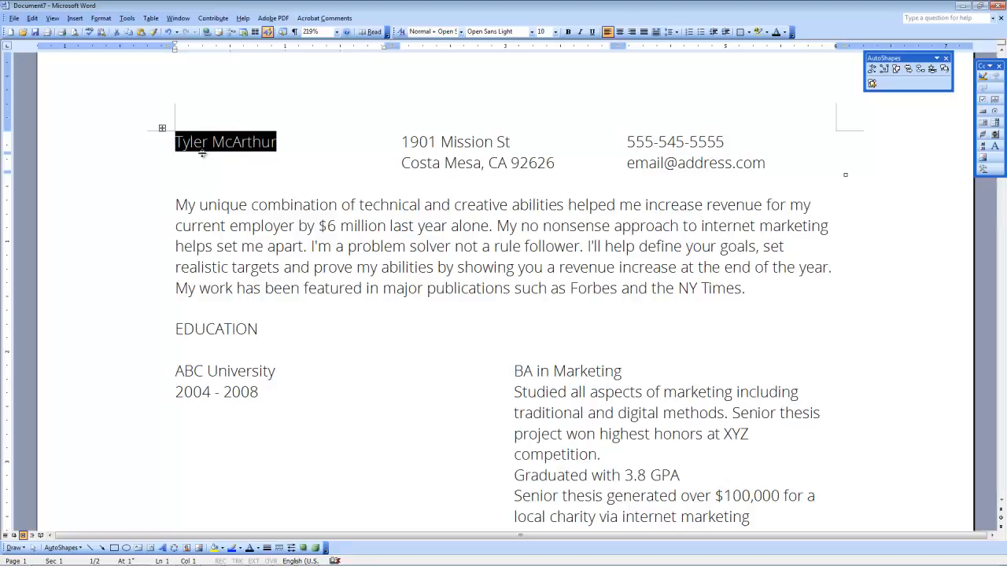
{"action": "left_click", "coordinate": [532, 31]}
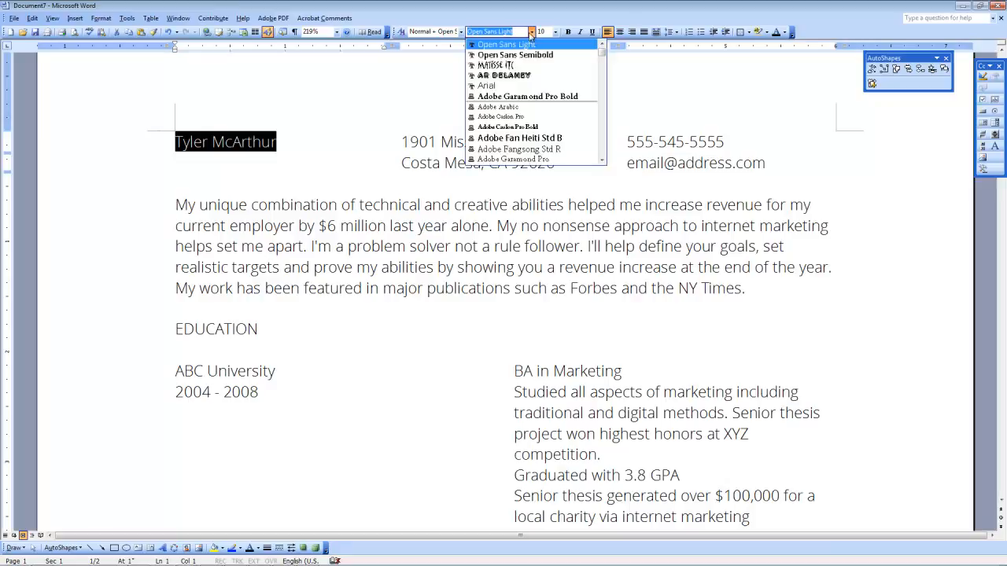
{"action": "left_click", "coordinate": [490, 53]}
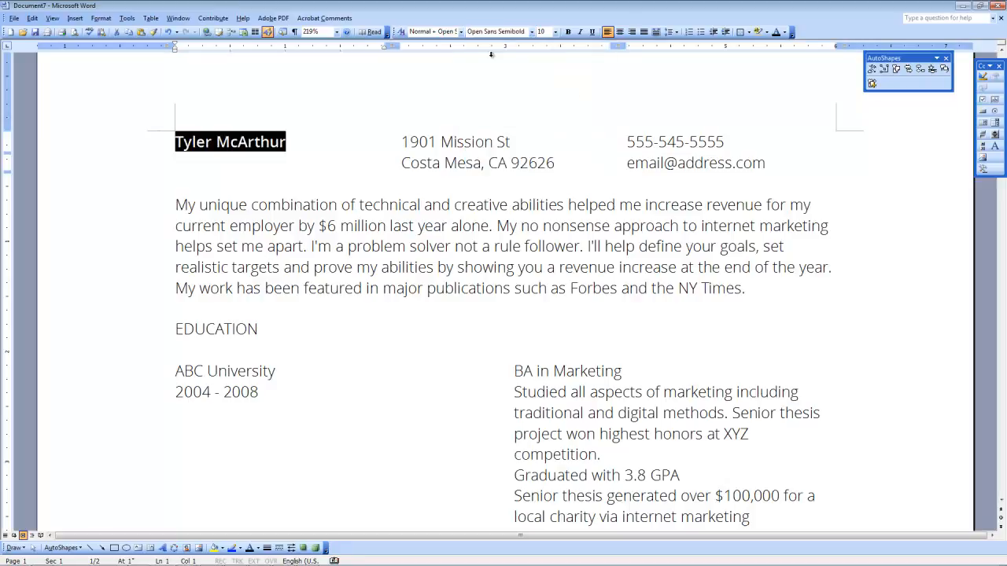
{"action": "left_click", "coordinate": [568, 32]}
{"action": "left_click", "coordinate": [302, 147]}
Step: Resize the name to 10.5 pt, trying 12 pt first
{"action": "left_click_drag", "start_coordinate": [288, 143], "coordinate": [175, 143]}
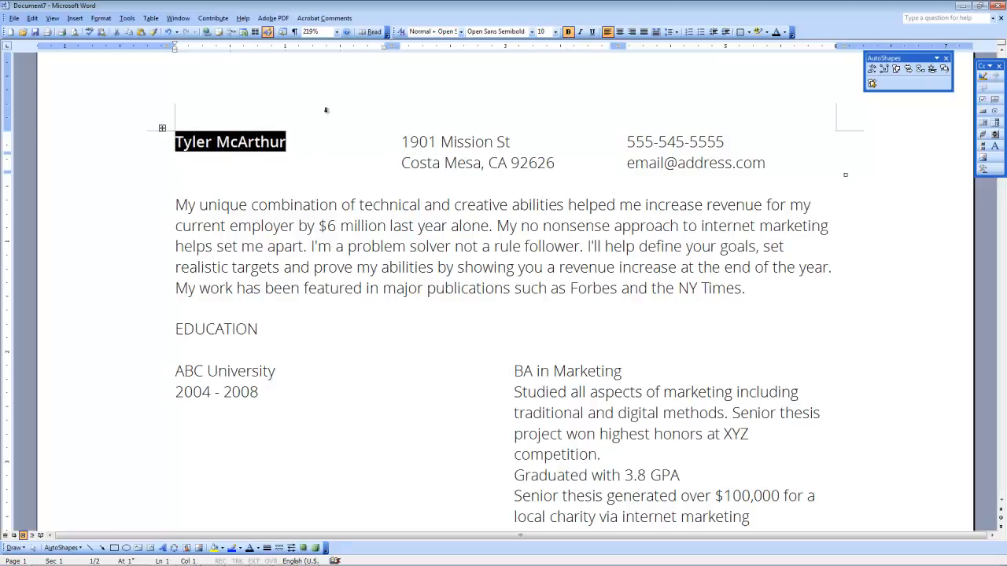
{"action": "left_click", "coordinate": [556, 32]}
{"action": "left_click", "coordinate": [540, 78]}
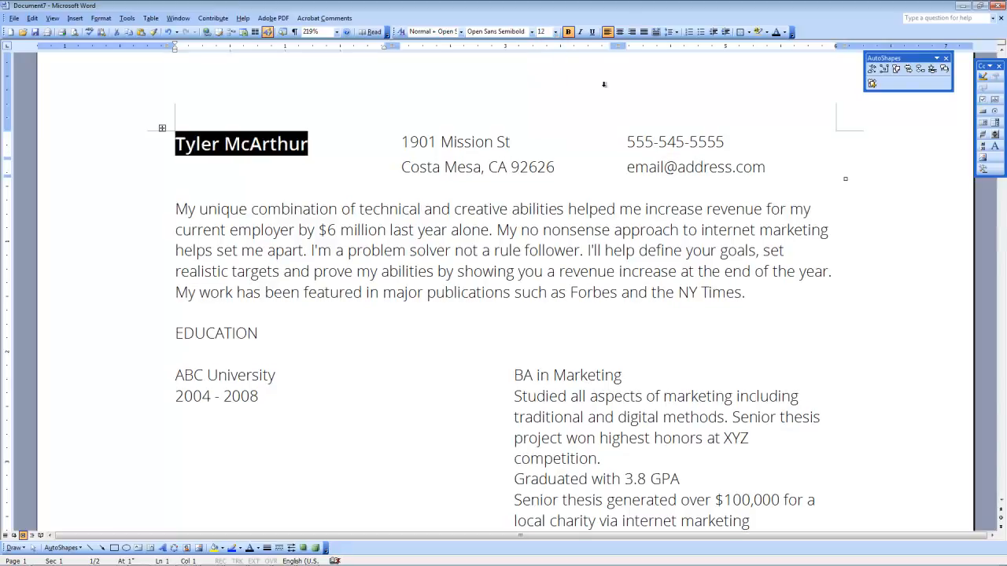
{"action": "left_click", "coordinate": [555, 32]}
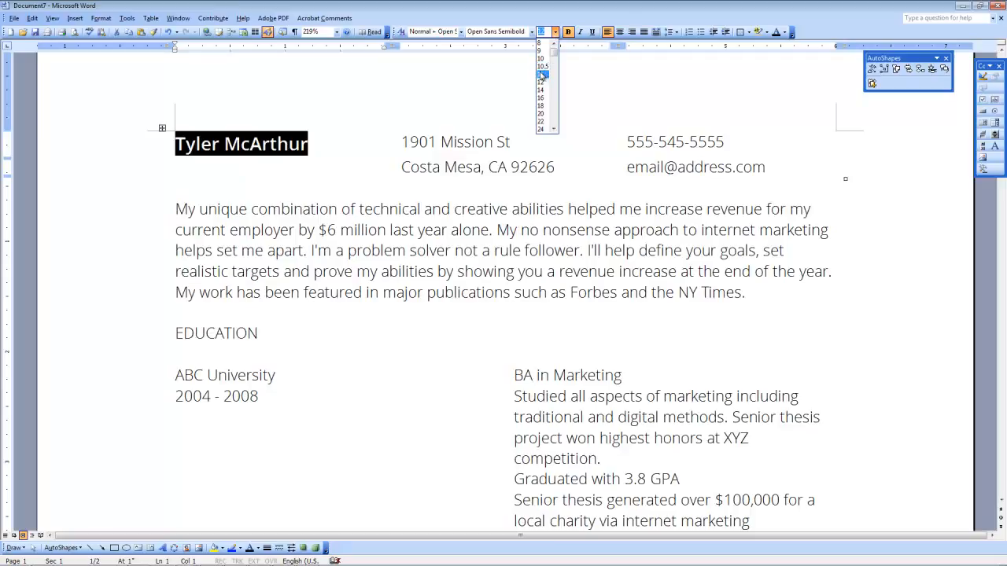
{"action": "left_click", "coordinate": [541, 66]}
{"action": "left_click", "coordinate": [396, 164]}
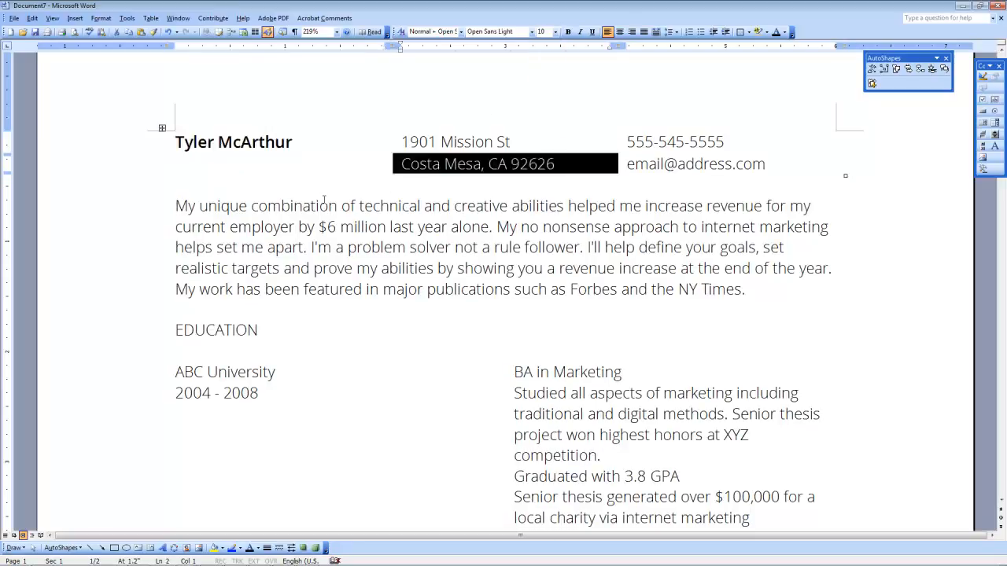
Step: Shrink the header's address, phone and e-mail text to 8 pt
{"action": "left_click", "coordinate": [404, 146]}
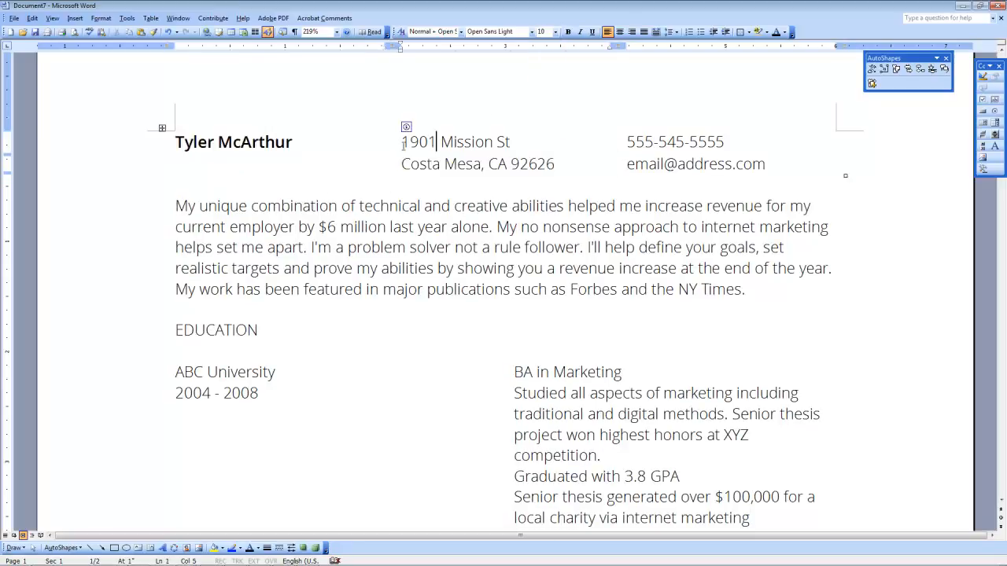
{"action": "left_click_drag", "start_coordinate": [404, 143], "coordinate": [774, 164]}
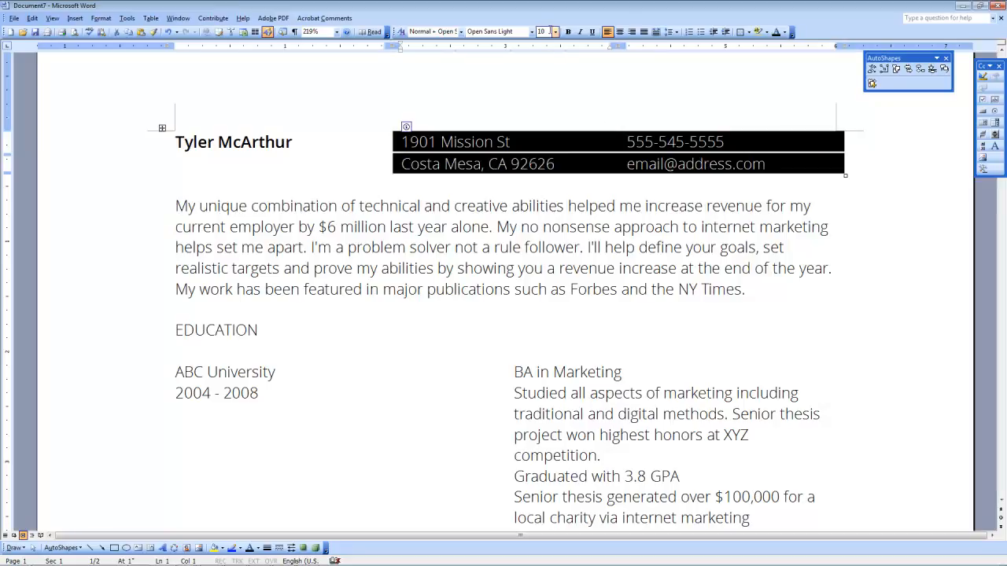
{"action": "left_click", "coordinate": [554, 32]}
{"action": "left_click", "coordinate": [546, 43]}
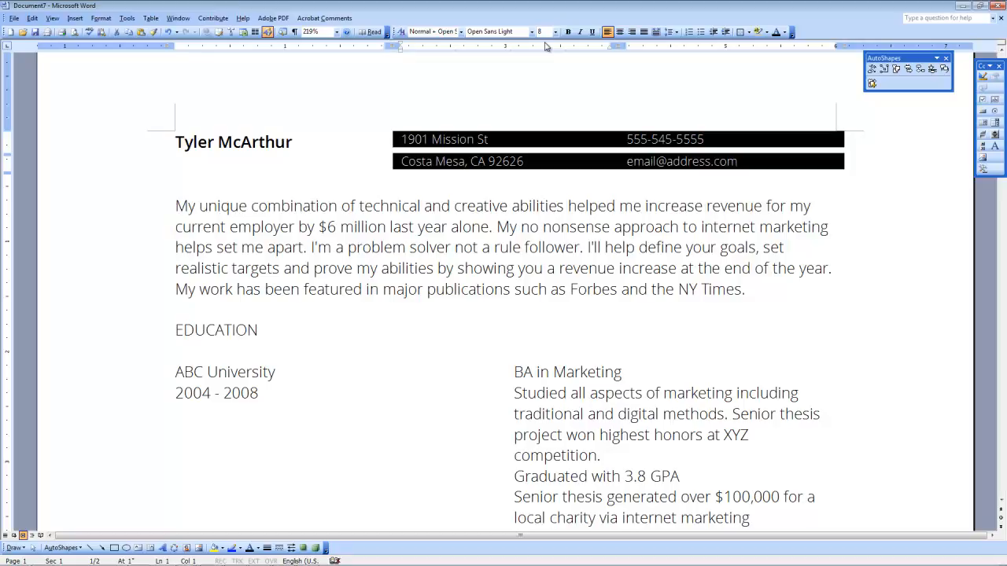
{"action": "left_click", "coordinate": [512, 143]}
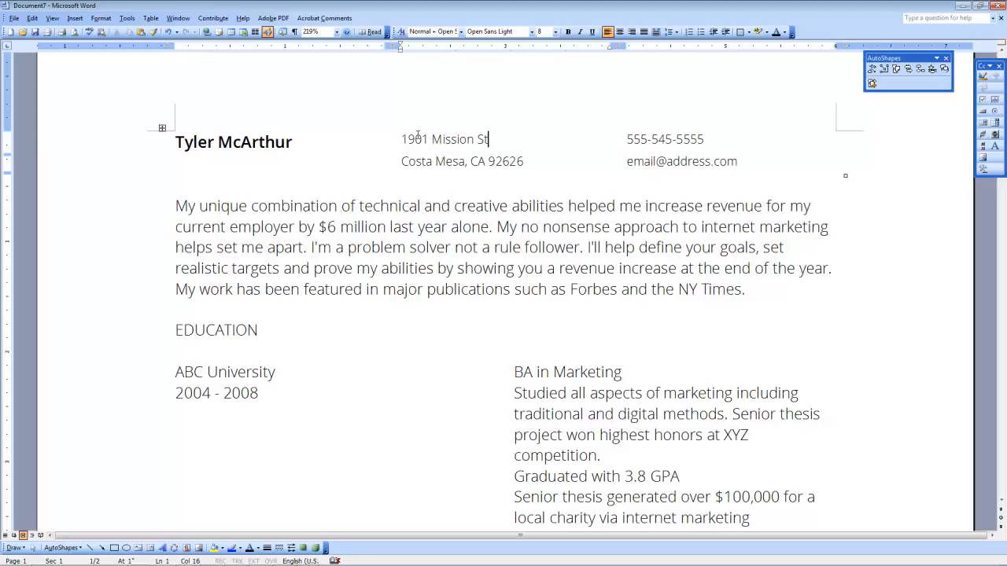
Step: Right-align the two address lines in the header table
{"action": "left_click_drag", "start_coordinate": [407, 139], "coordinate": [637, 150]}
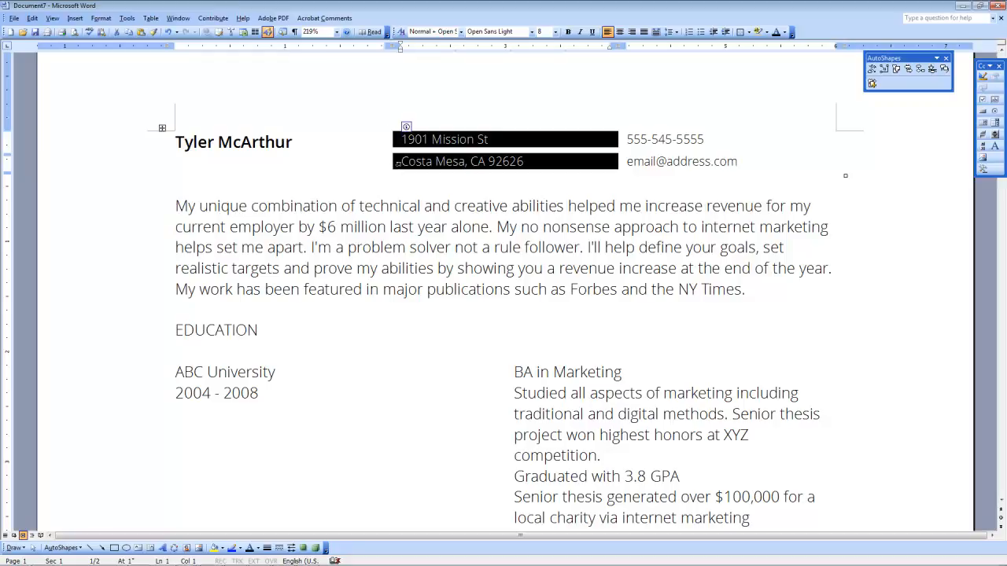
{"action": "left_click_drag", "start_coordinate": [627, 139], "coordinate": [747, 165]}
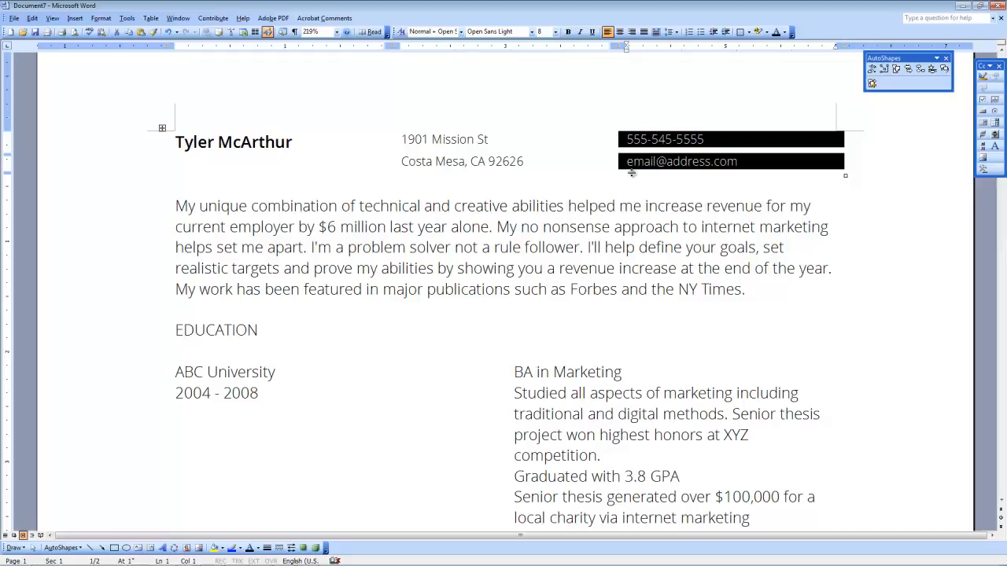
{"action": "left_click_drag", "start_coordinate": [634, 165], "coordinate": [624, 140]}
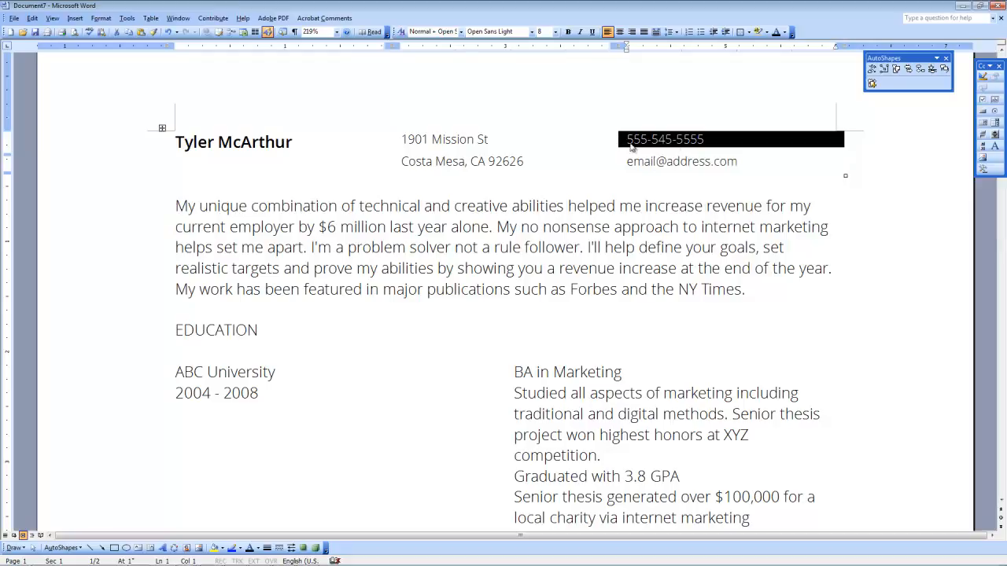
{"action": "left_click_drag", "start_coordinate": [402, 140], "coordinate": [407, 167]}
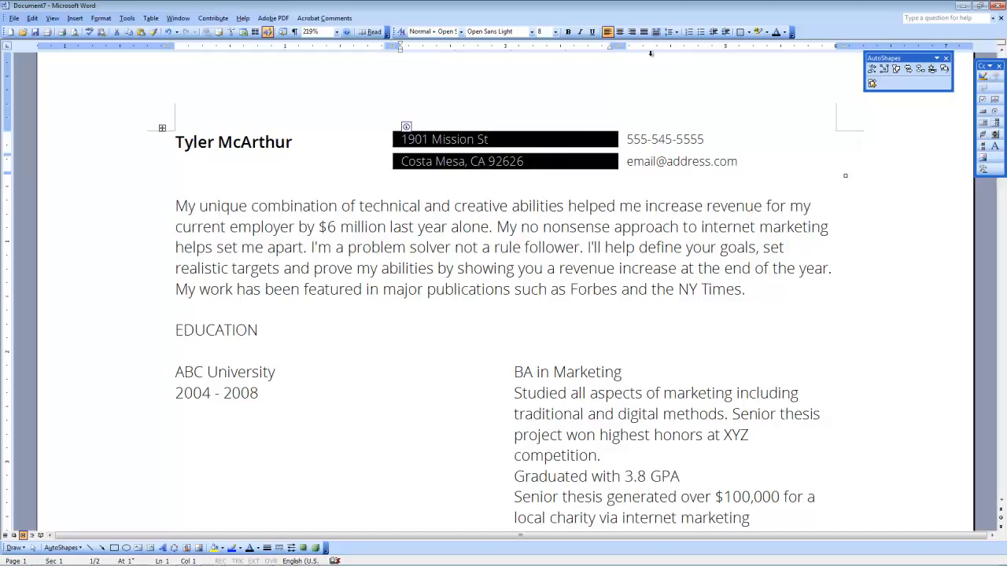
{"action": "left_click", "coordinate": [632, 33]}
{"action": "left_click", "coordinate": [634, 33]}
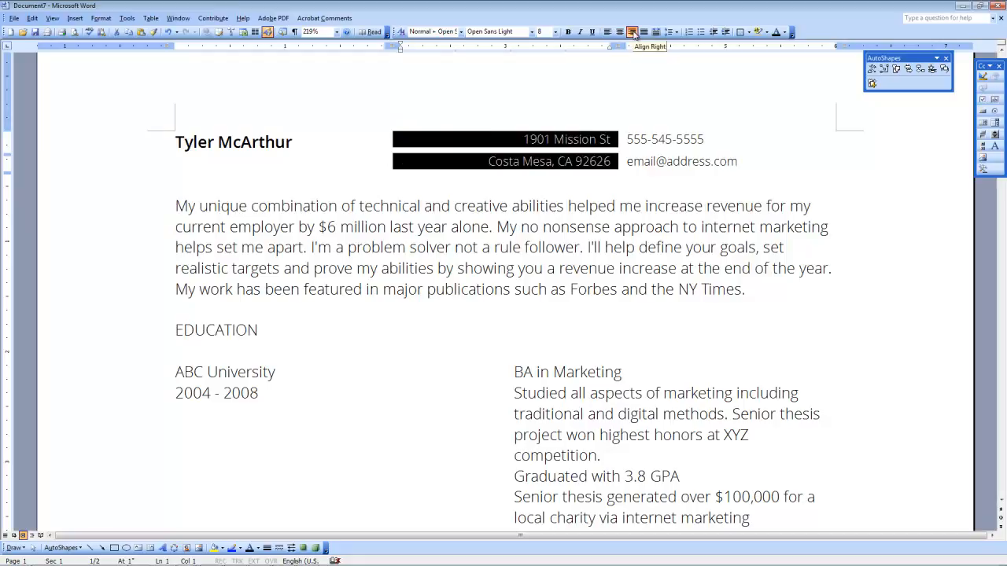
{"action": "left_click", "coordinate": [643, 161]}
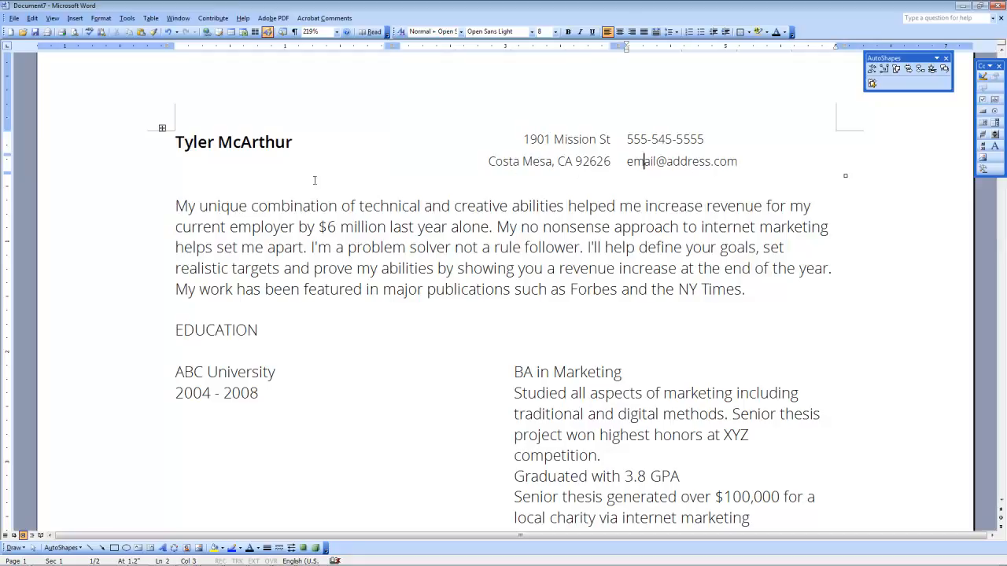
{"action": "left_click_drag", "start_coordinate": [176, 207], "coordinate": [744, 290]}
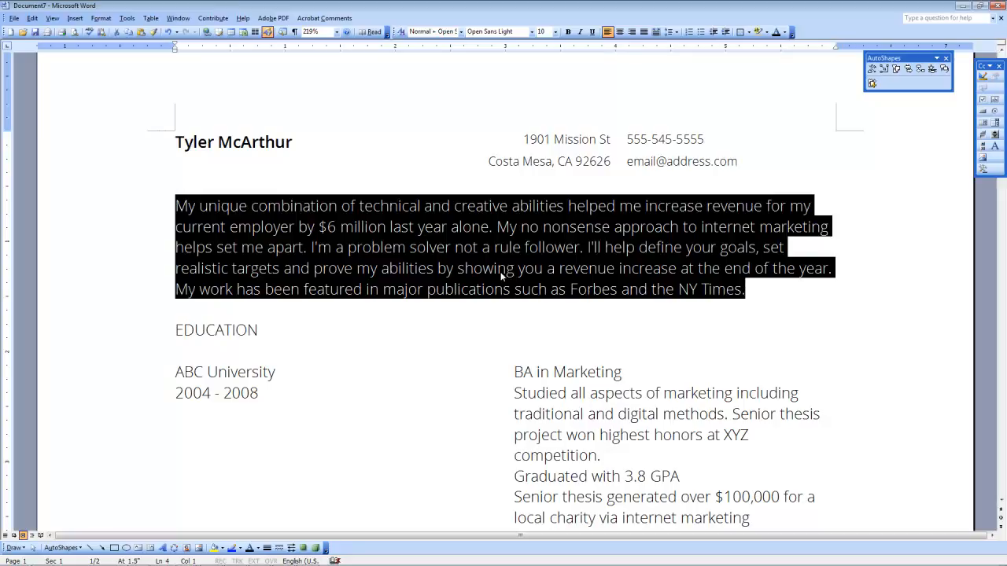
{"action": "mouse_move", "coordinate": [244, 564]}
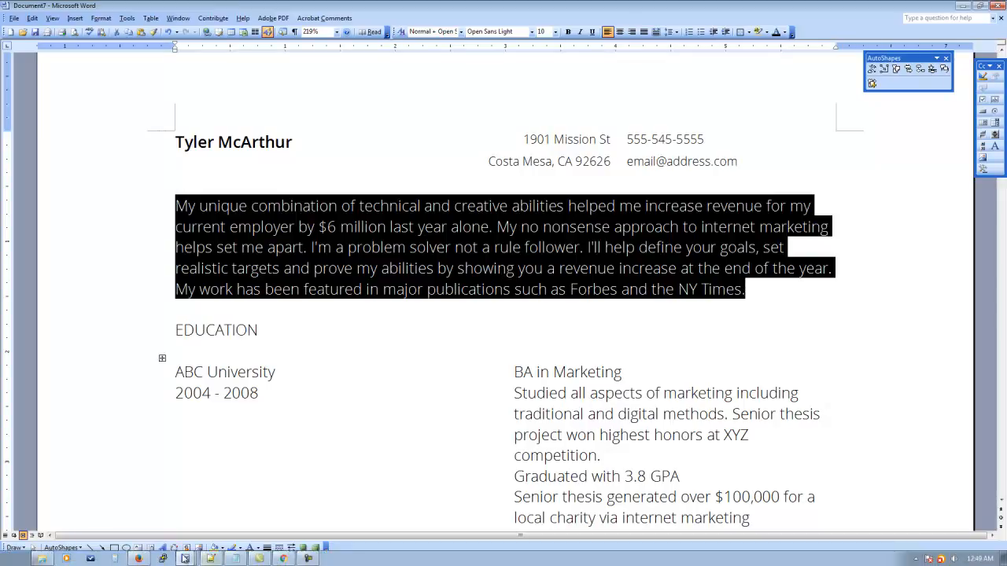
{"action": "left_click", "coordinate": [192, 559]}
{"action": "left_click", "coordinate": [146, 503]}
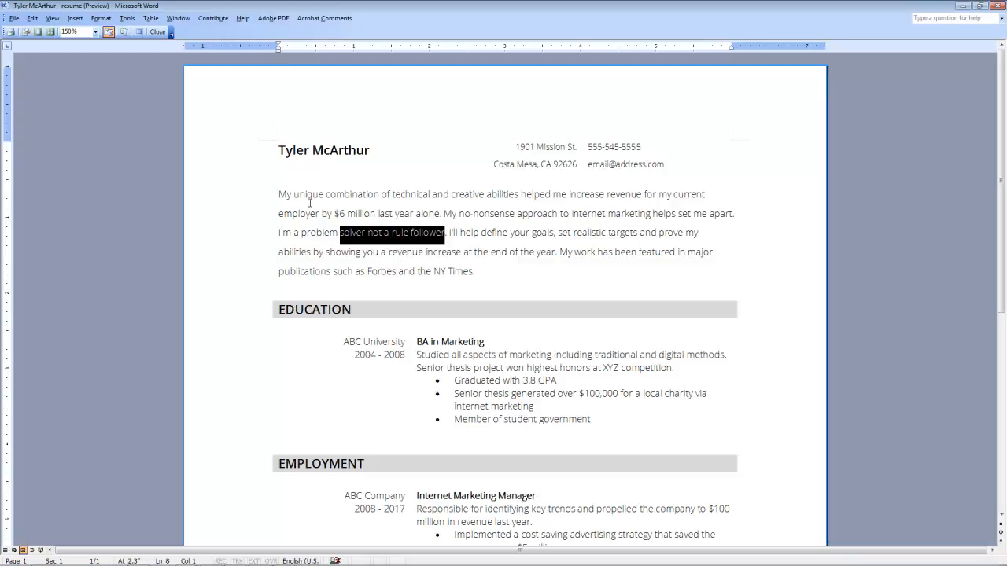
{"action": "left_click", "coordinate": [168, 539]}
{"action": "left_click", "coordinate": [167, 539]}
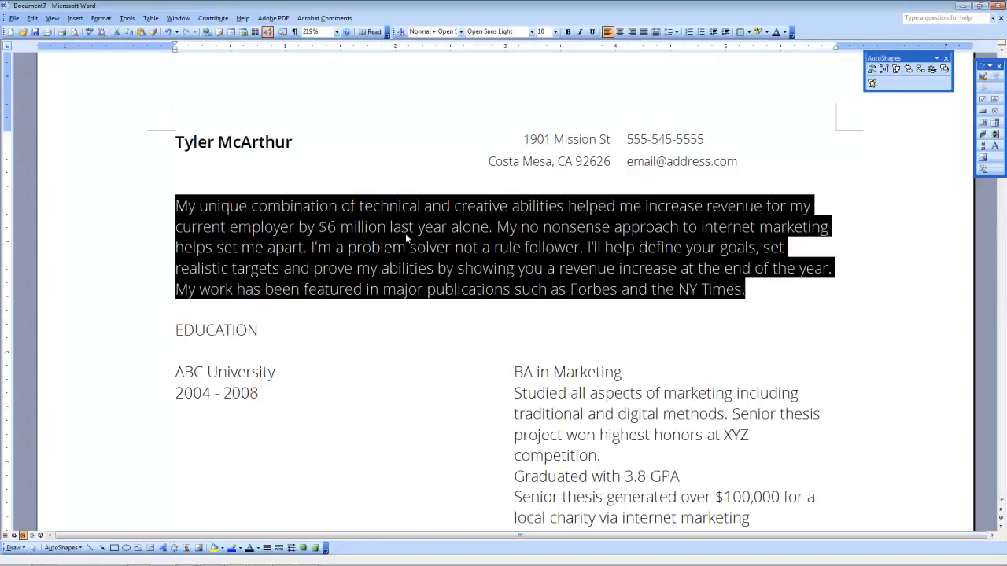
Step: Set the summary paragraph's line spacing to 1.5 lines in the Paragraph dialog
{"action": "right_click", "coordinate": [448, 234]}
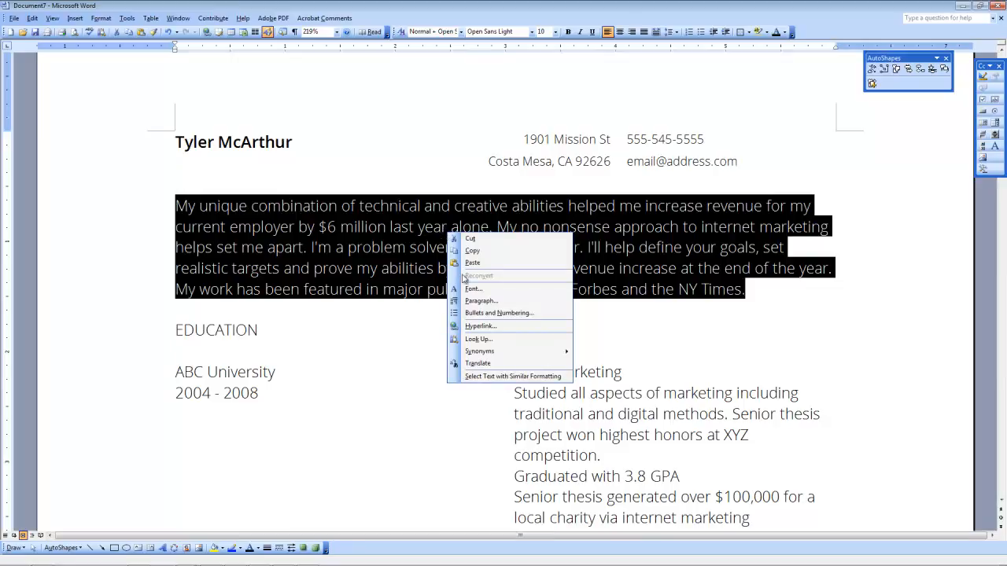
{"action": "left_click", "coordinate": [508, 301]}
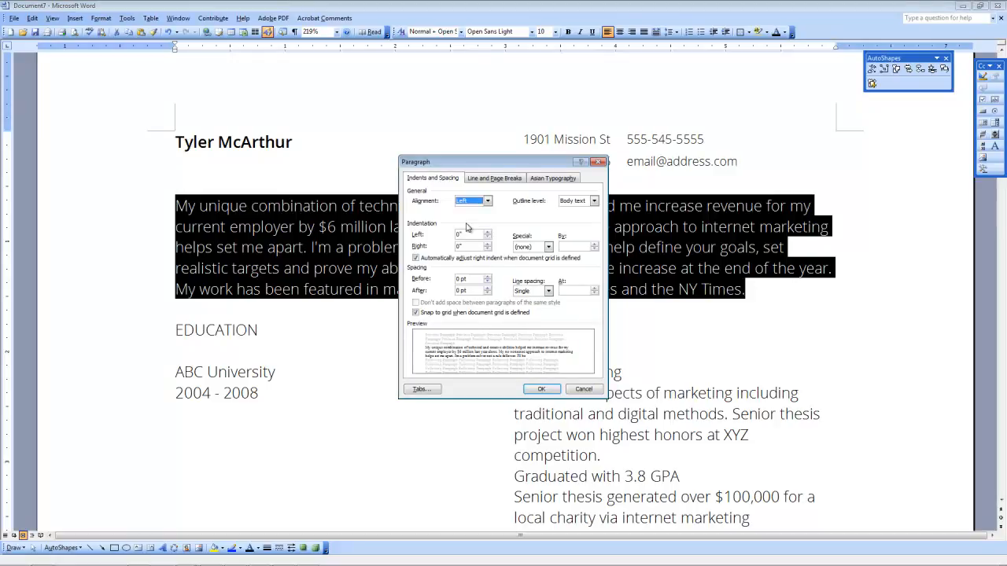
{"action": "left_click", "coordinate": [548, 291]}
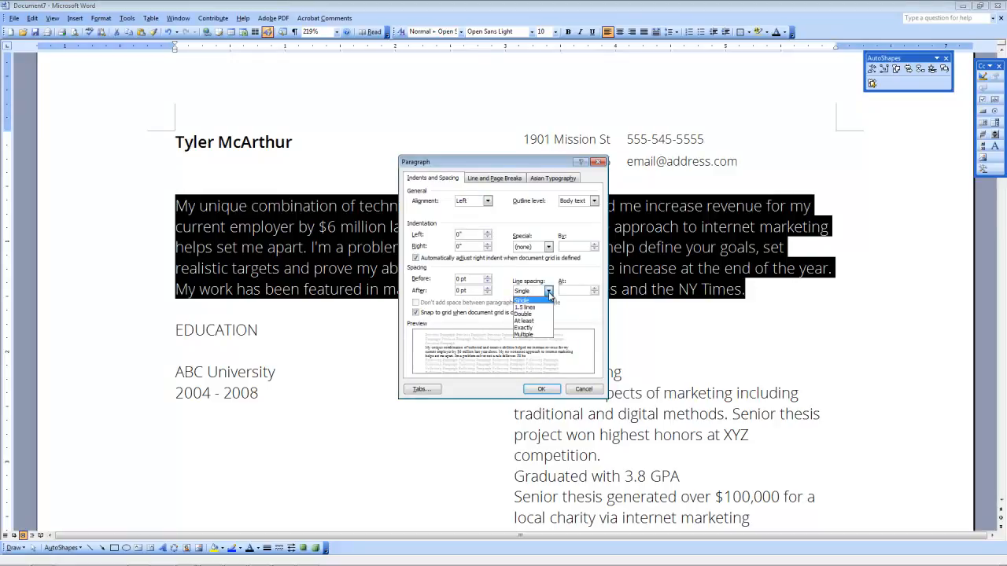
{"action": "left_click", "coordinate": [540, 306]}
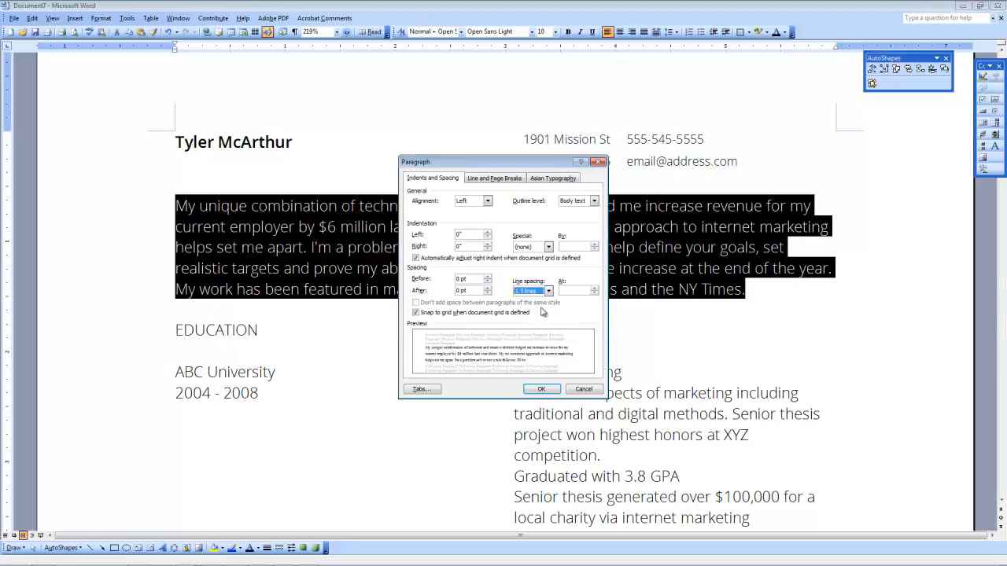
{"action": "left_click", "coordinate": [534, 293]}
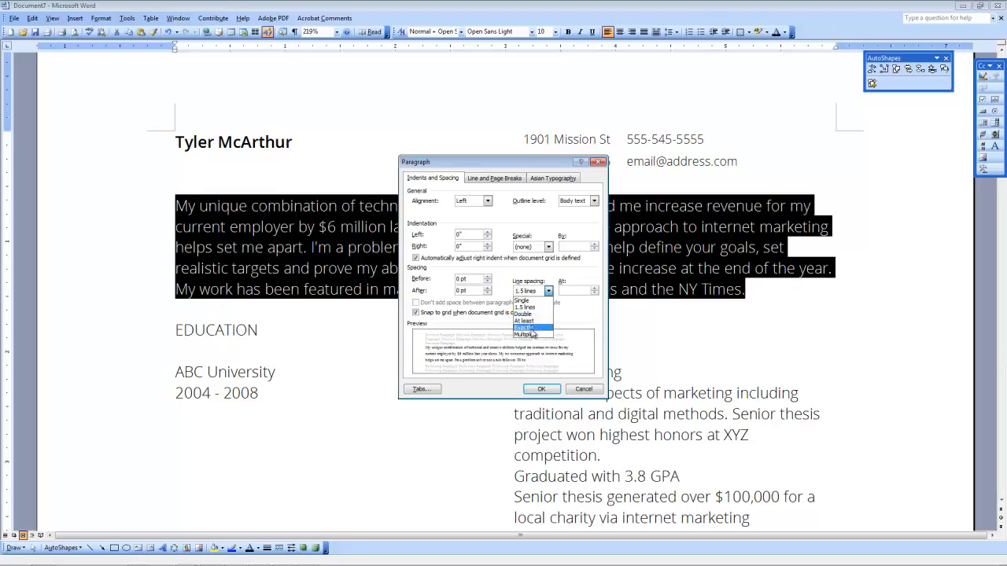
{"action": "left_click", "coordinate": [532, 271]}
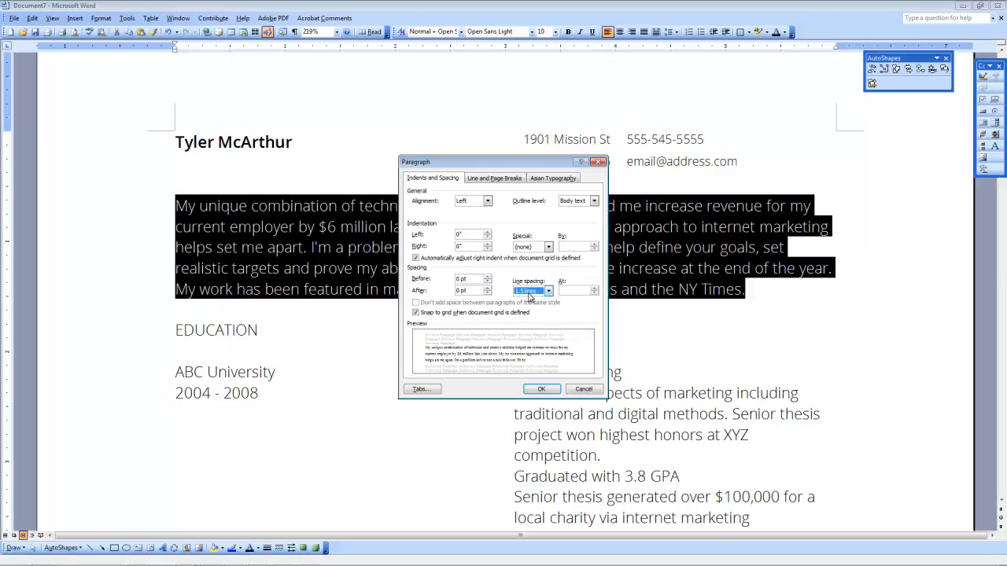
{"action": "left_click", "coordinate": [541, 389]}
{"action": "left_click", "coordinate": [429, 268]}
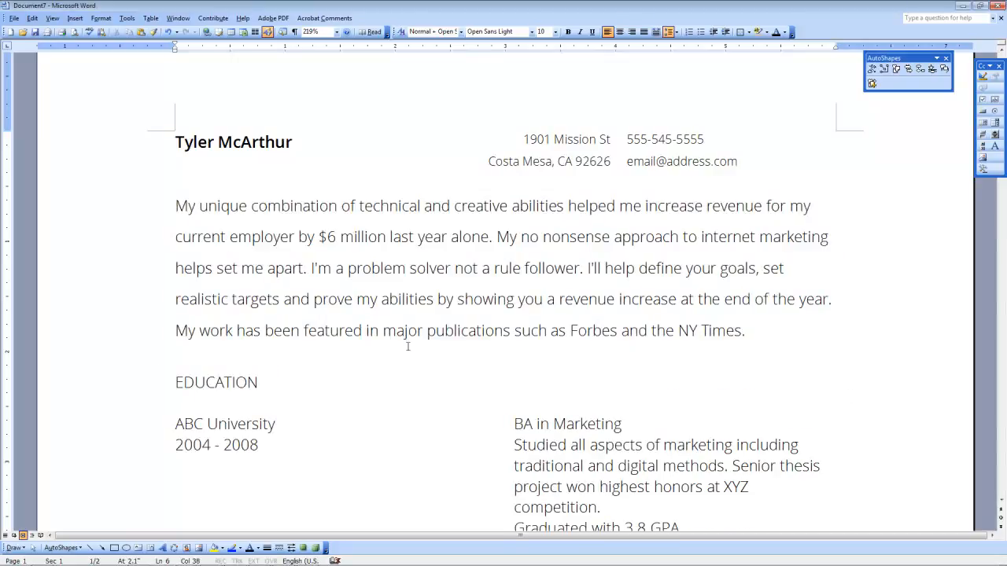
Step: Set the entire summary paragraph to 8 pt text
{"action": "left_click_drag", "start_coordinate": [176, 206], "coordinate": [747, 334]}
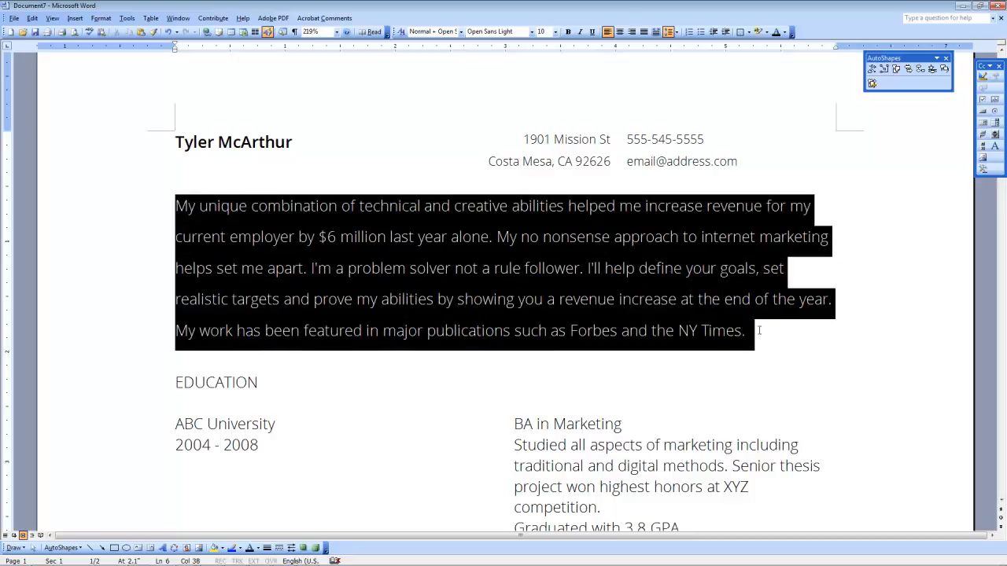
{"action": "left_click", "coordinate": [555, 31]}
{"action": "left_click", "coordinate": [544, 41]}
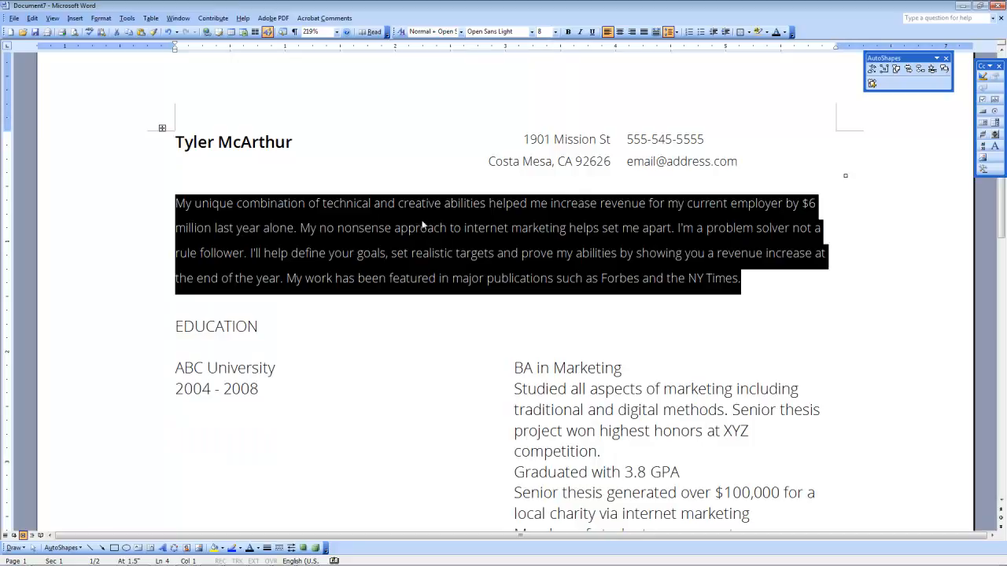
{"action": "left_click", "coordinate": [415, 227]}
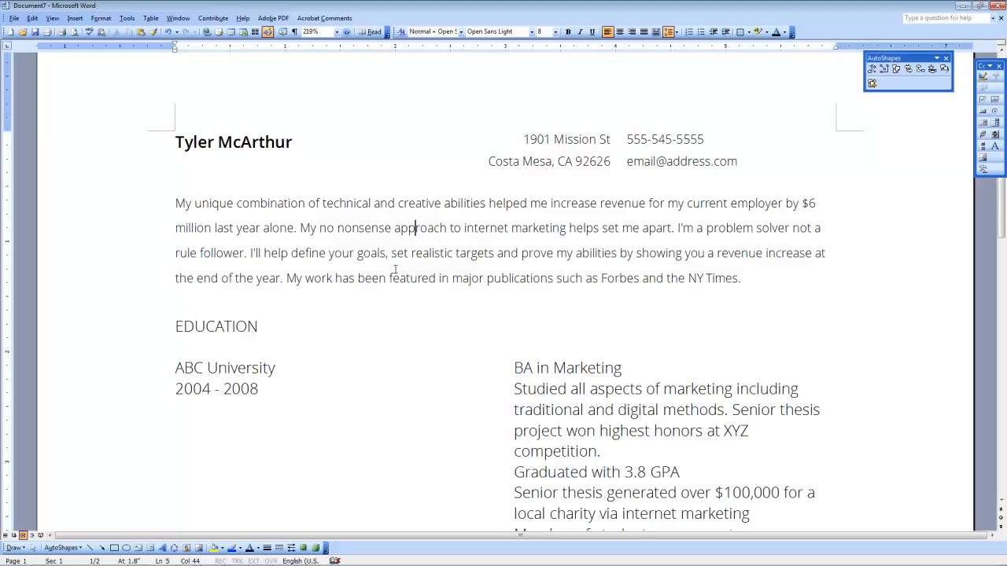
Step: Set everything from the EDUCATION row to the end of the document to size 8
{"action": "scroll", "coordinate": [395, 270], "scroll_direction": "down", "scroll_amount": 3}
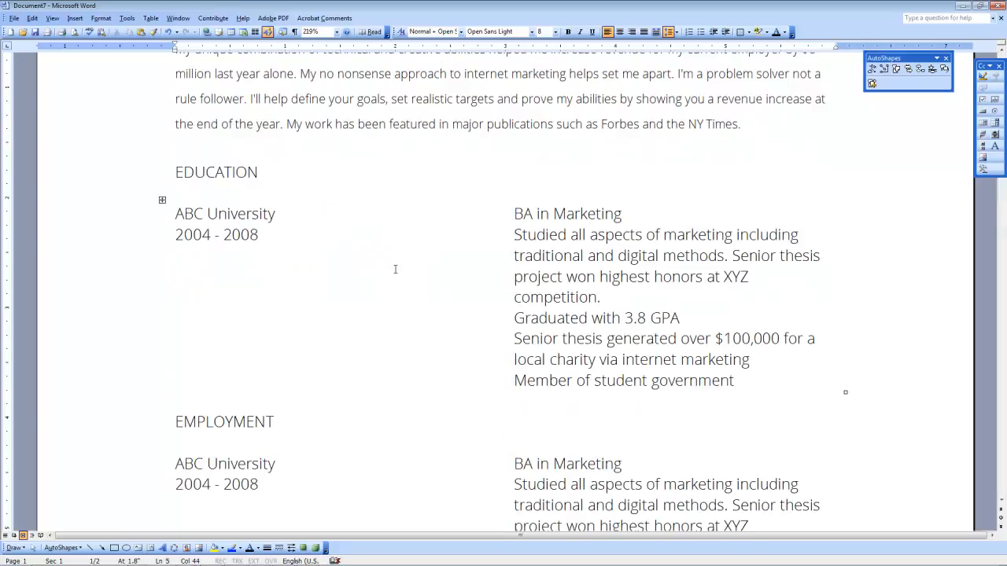
{"action": "left_click", "coordinate": [170, 172]}
{"action": "left_click", "coordinate": [175, 172]}
{"action": "scroll", "coordinate": [328, 261], "scroll_direction": "down", "scroll_amount": 16}
{"action": "left_click_drag", "start_coordinate": [178, 172], "coordinate": [328, 260]}
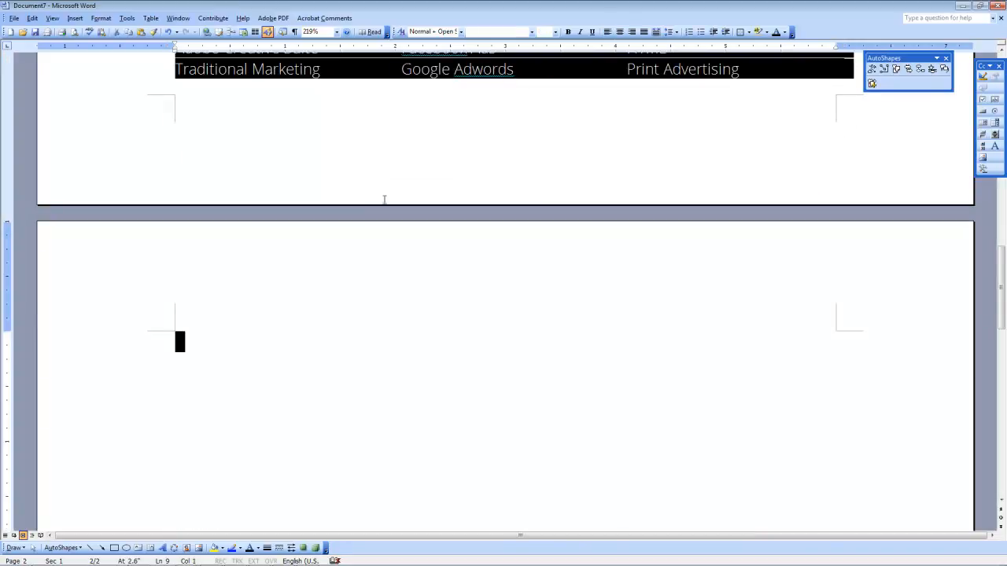
{"action": "left_click", "coordinate": [555, 32]}
{"action": "left_click", "coordinate": [541, 43]}
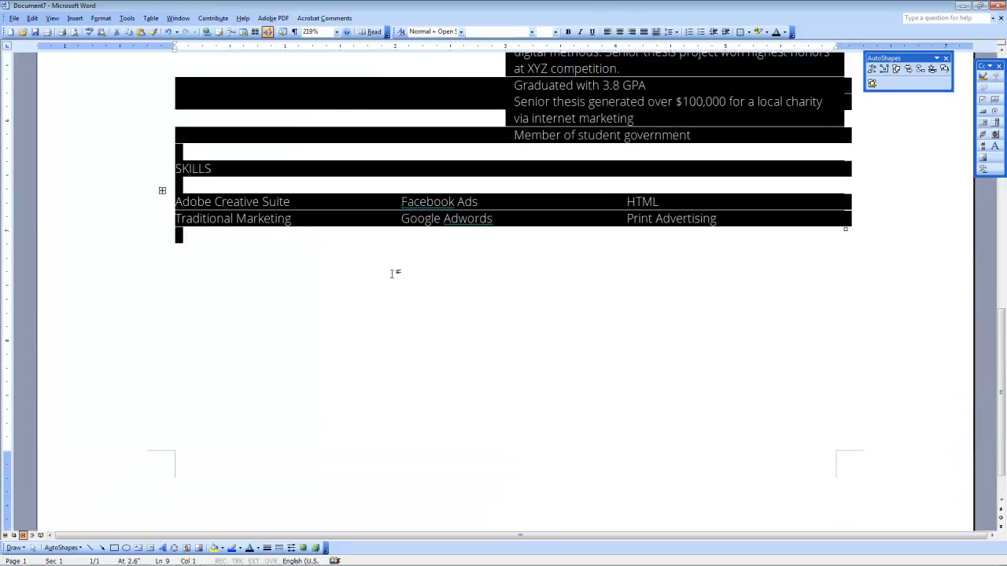
{"action": "left_click", "coordinate": [337, 310]}
Step: Compare the EDUCATION heading against the finished sample resume, then return to the draft
{"action": "scroll", "coordinate": [355, 317], "scroll_direction": "up", "scroll_amount": 5}
{"action": "scroll", "coordinate": [355, 317], "scroll_direction": "up", "scroll_amount": 1}
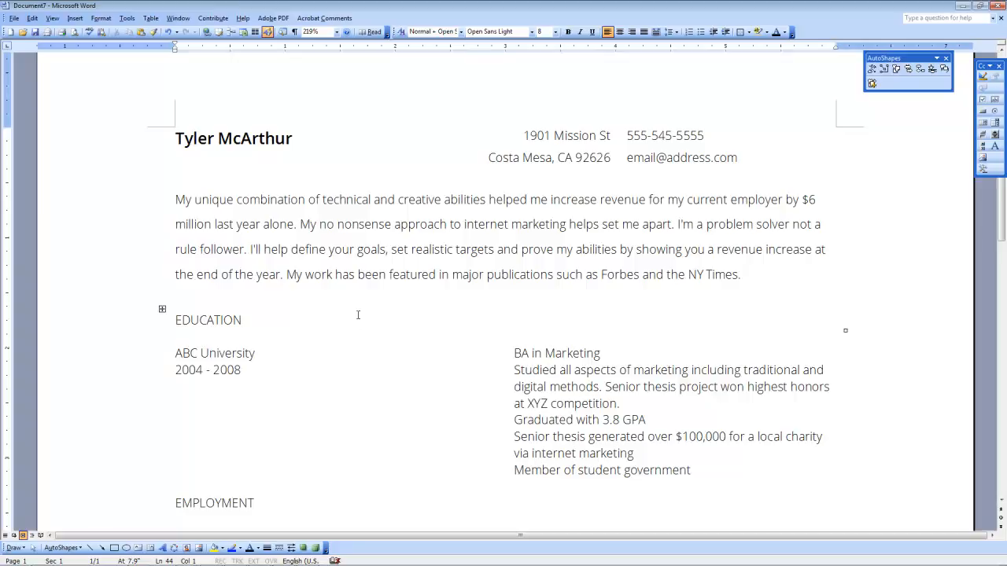
{"action": "left_click", "coordinate": [207, 319]}
{"action": "left_click", "coordinate": [187, 559]}
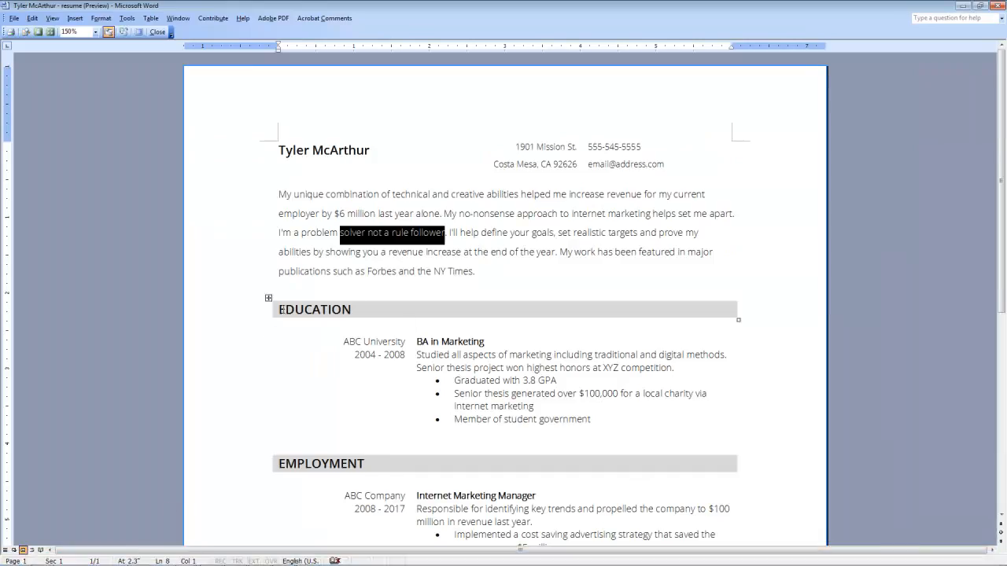
{"action": "left_click_drag", "start_coordinate": [281, 309], "coordinate": [352, 310]}
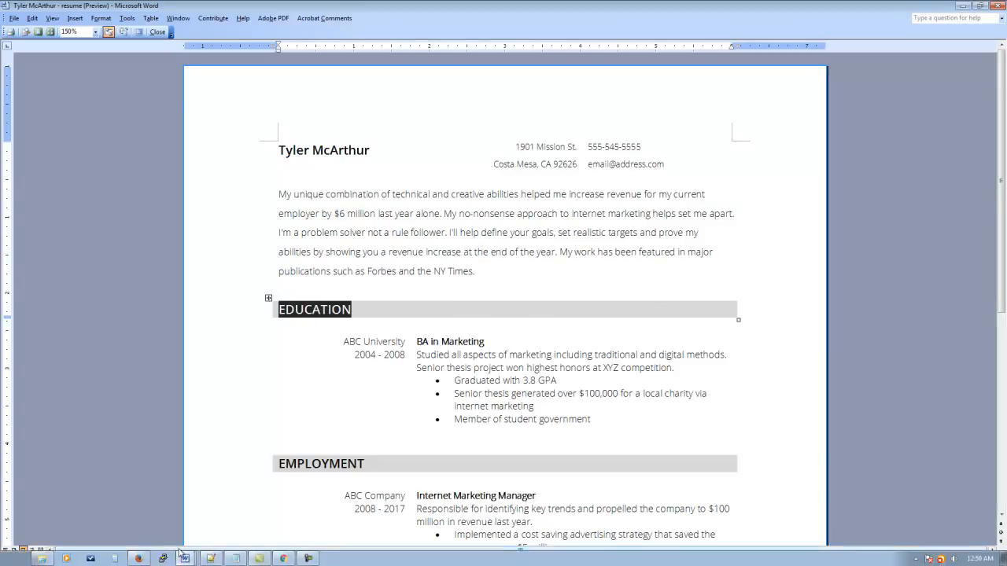
{"action": "left_click", "coordinate": [183, 559]}
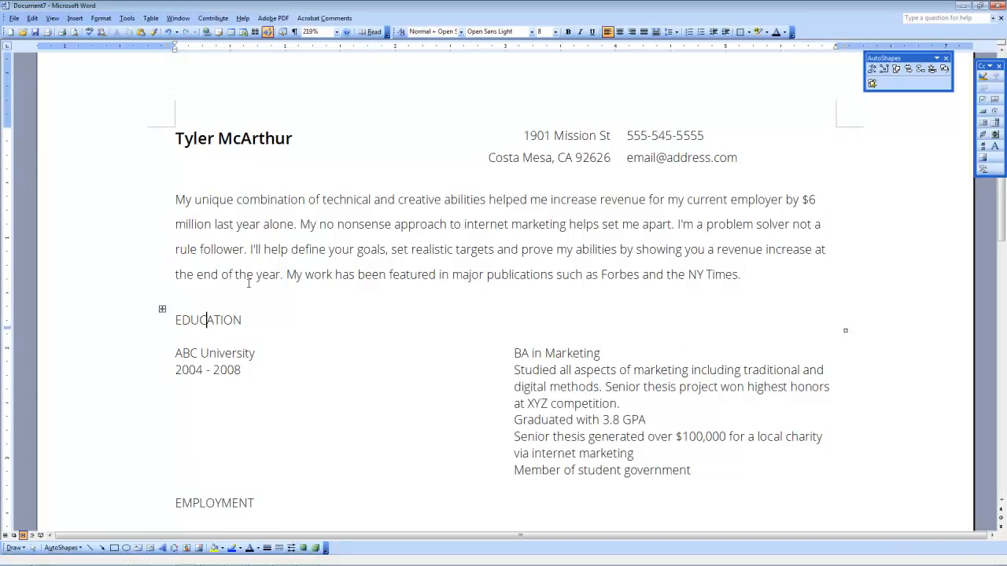
Step: Show the Shading tab of Borders and Shading for the EDUCATION heading row
{"action": "left_click", "coordinate": [162, 309]}
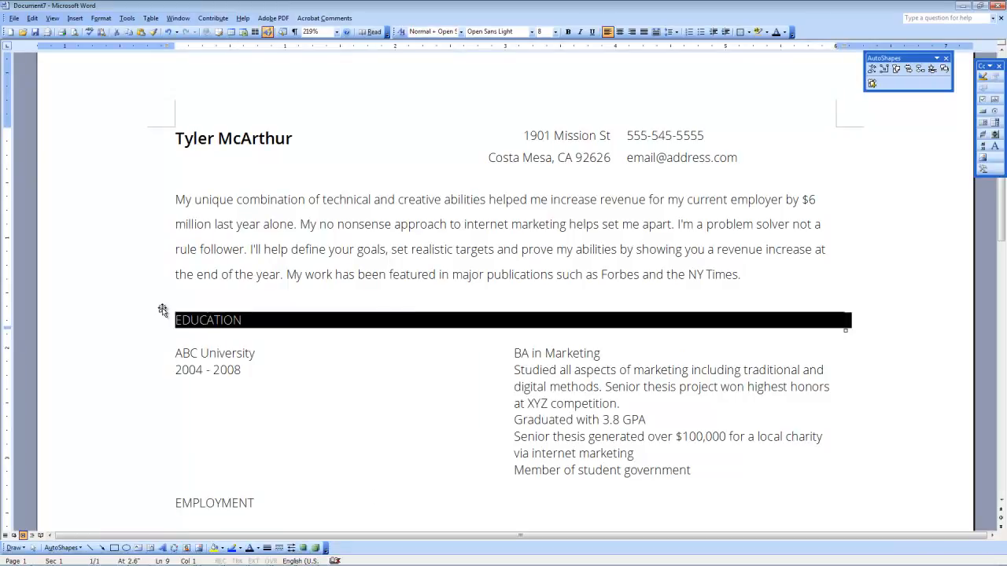
{"action": "right_click", "coordinate": [162, 307]}
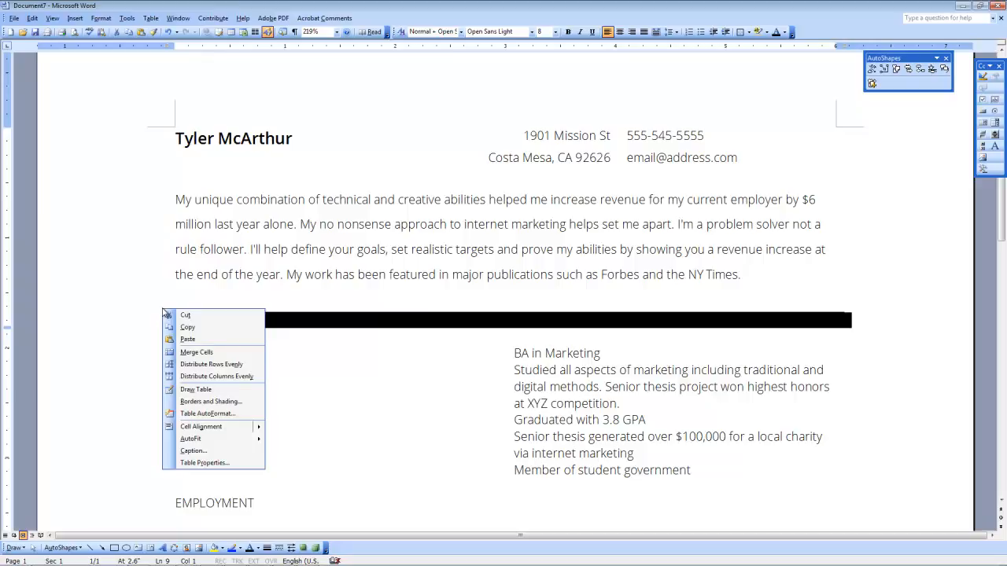
{"action": "left_click", "coordinate": [199, 402]}
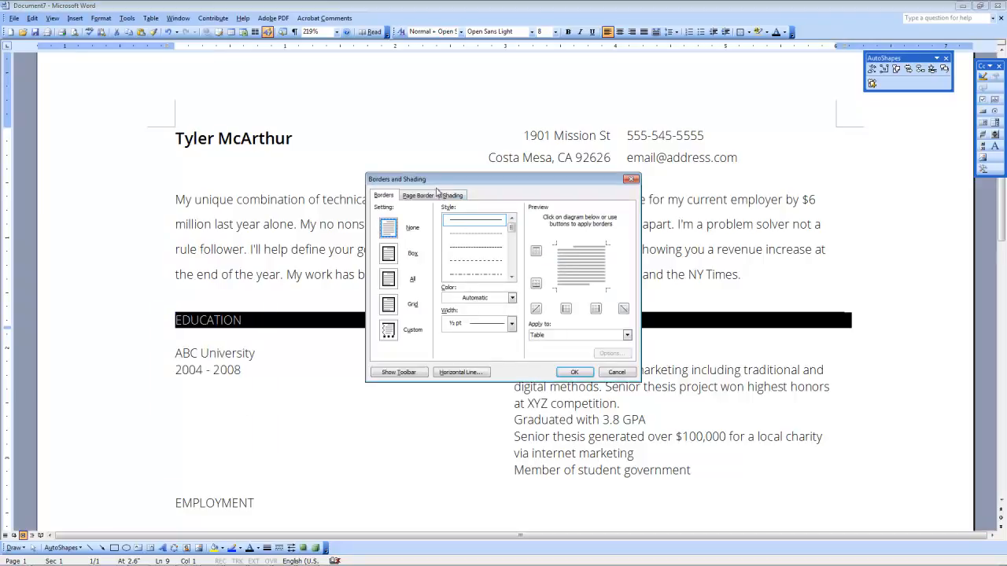
{"action": "left_click", "coordinate": [460, 198]}
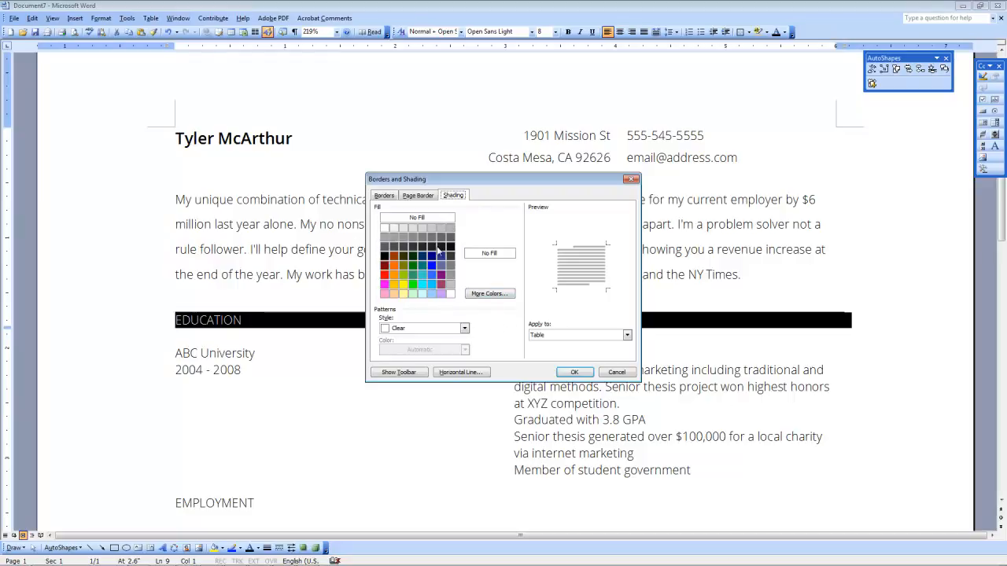
Step: Apply a medium gray fill to the EDUCATION heading bar
{"action": "left_click", "coordinate": [421, 239]}
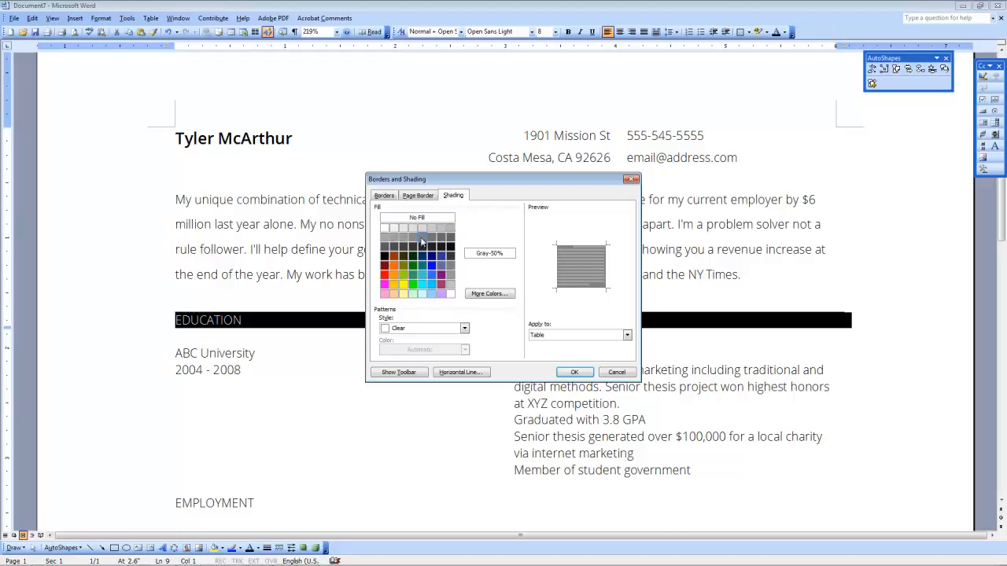
{"action": "left_click", "coordinate": [575, 372]}
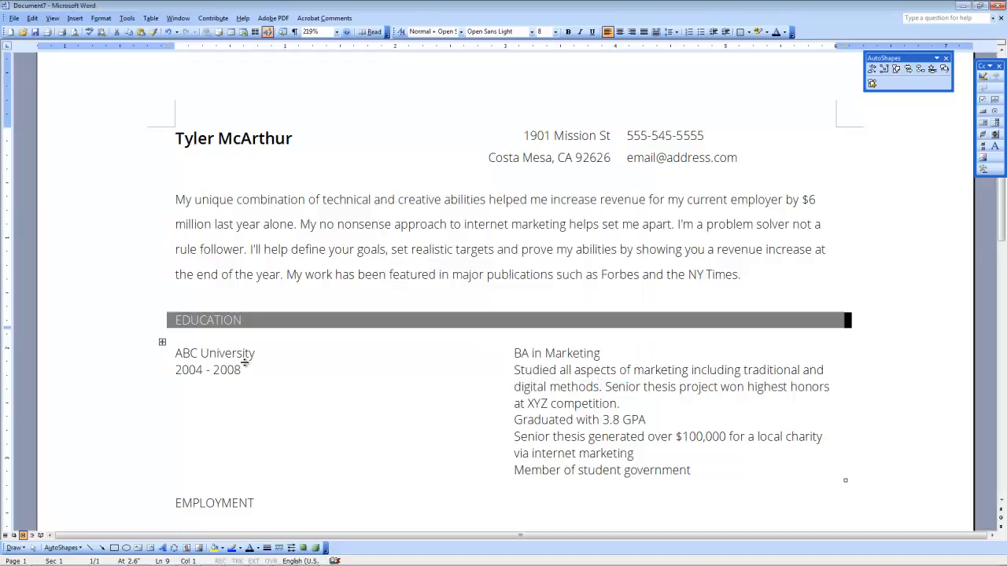
{"action": "left_click", "coordinate": [275, 285]}
Step: Change the EDUCATION table's fill to the lighter Gray-15% shading
{"action": "left_click", "coordinate": [200, 324]}
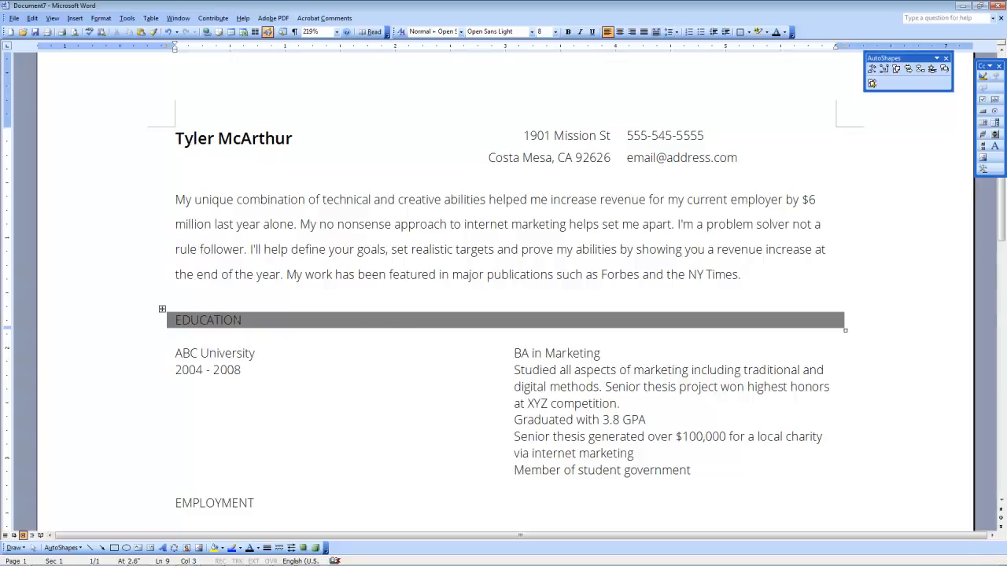
{"action": "left_click", "coordinate": [161, 311]}
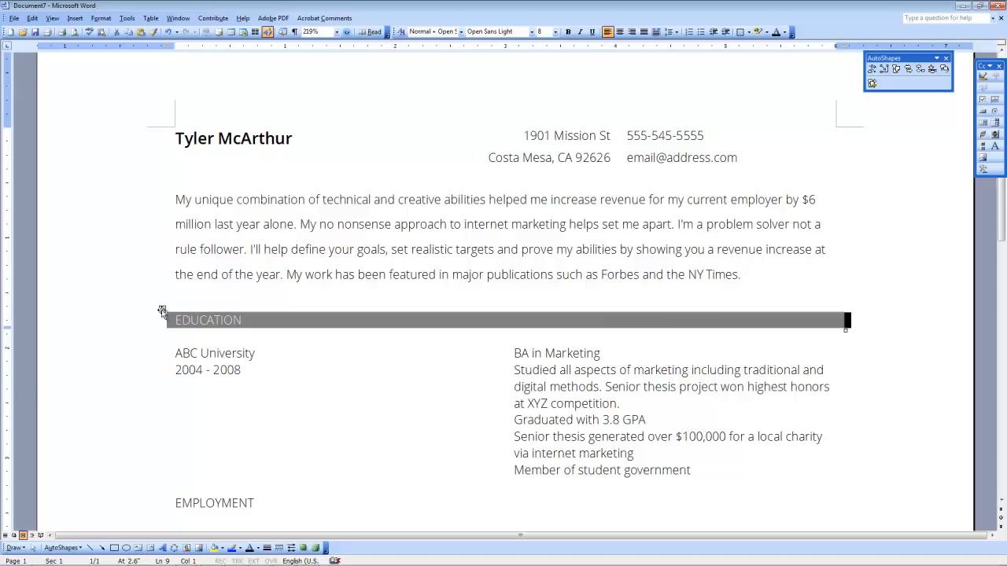
{"action": "right_click", "coordinate": [163, 312]}
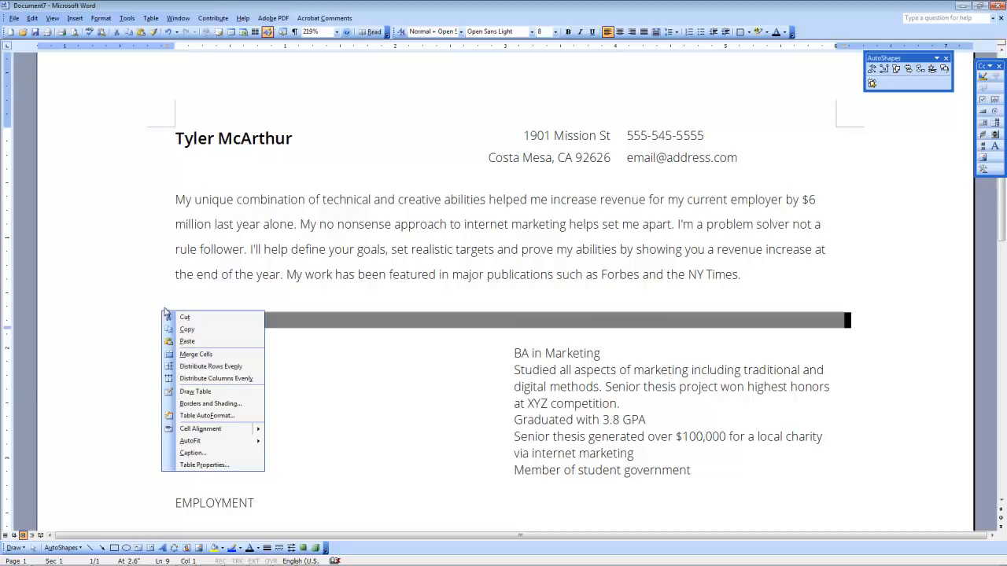
{"action": "left_click", "coordinate": [201, 404]}
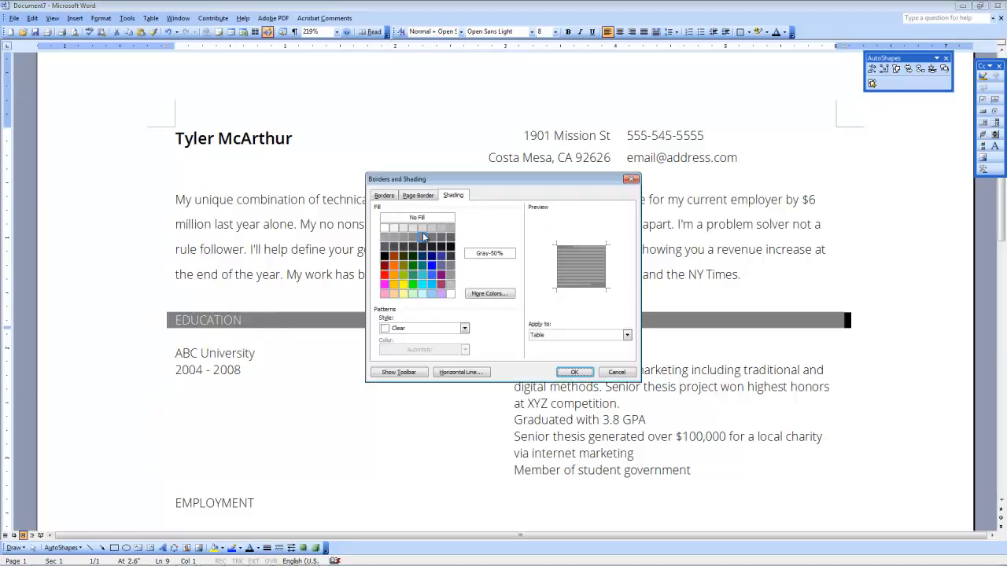
{"action": "left_click", "coordinate": [422, 228]}
{"action": "left_click", "coordinate": [575, 372]}
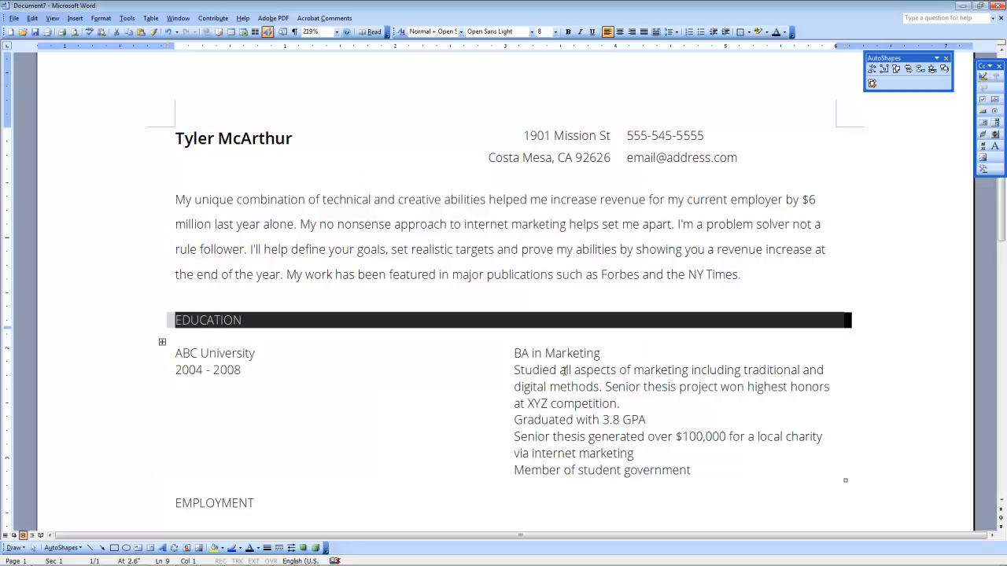
{"action": "left_click", "coordinate": [313, 302]}
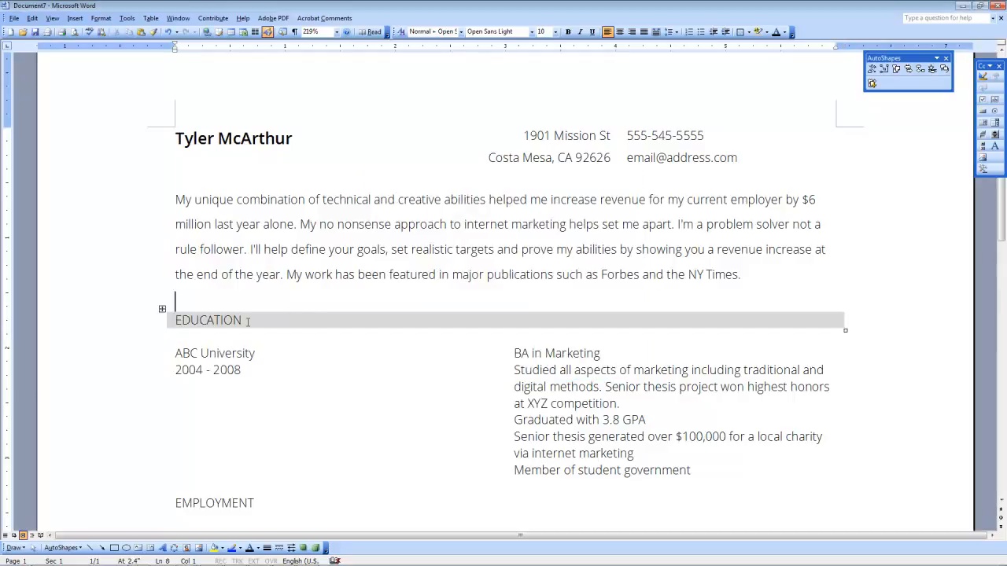
Step: Enlarge the EDUCATION heading text to 10.5 pt
{"action": "left_click_drag", "start_coordinate": [245, 320], "coordinate": [175, 320]}
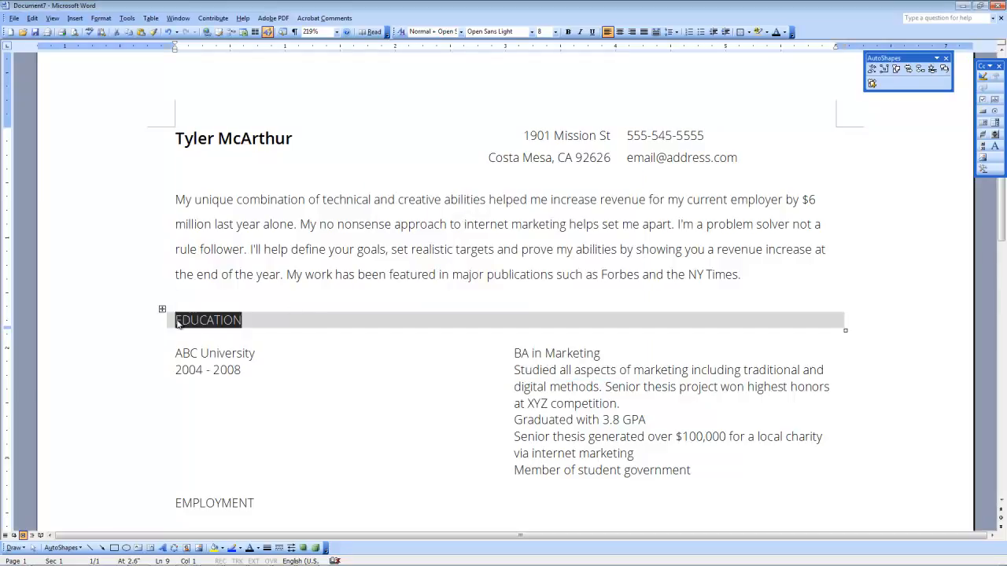
{"action": "left_click", "coordinate": [556, 32]}
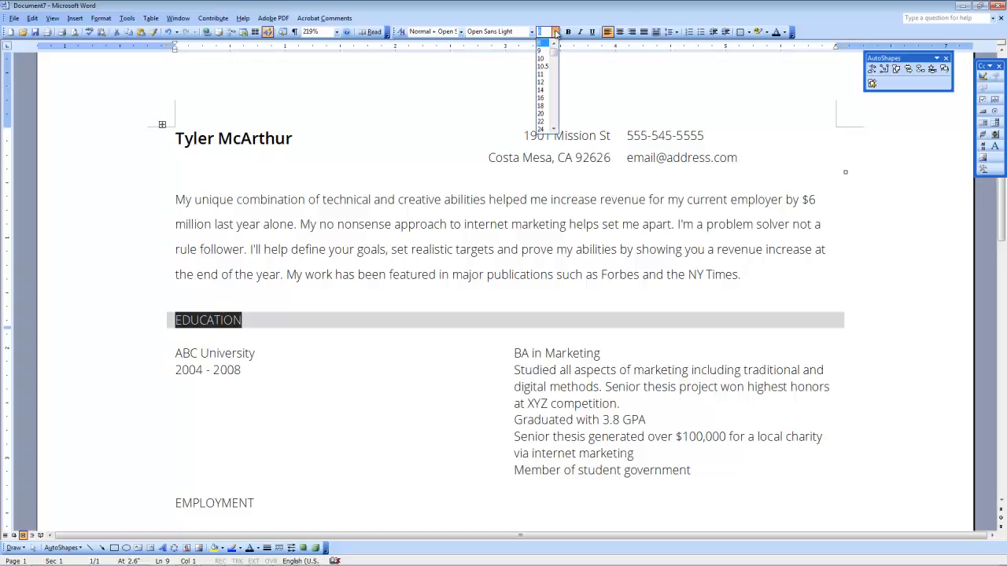
{"action": "left_click", "coordinate": [543, 66]}
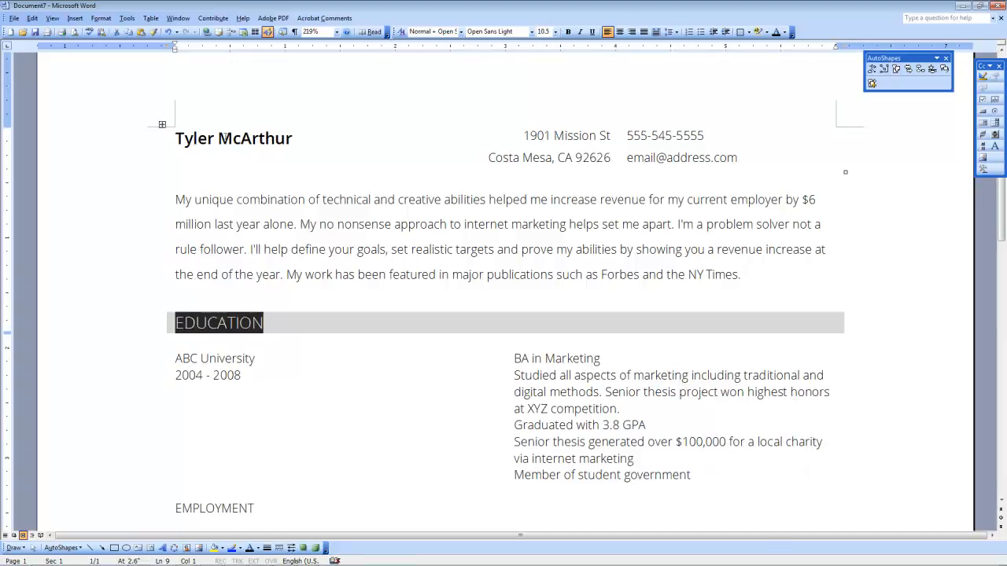
{"action": "triple_click", "coordinate": [250, 139]}
Step: Set the EDUCATION heading in Open Sans Semibold to match the name heading
{"action": "left_click_drag", "start_coordinate": [263, 323], "coordinate": [173, 322]}
{"action": "left_click", "coordinate": [531, 31]}
{"action": "left_click", "coordinate": [522, 45]}
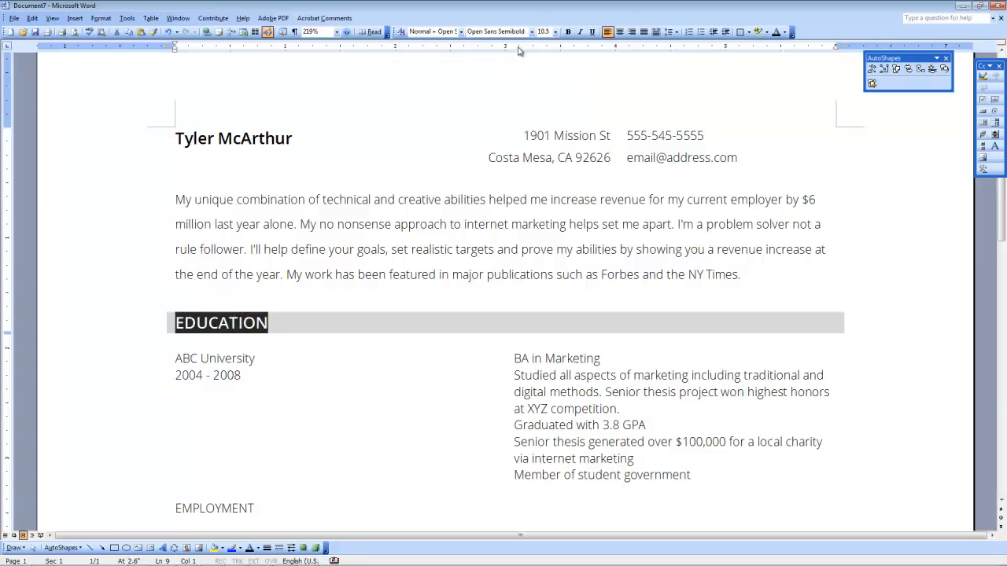
{"action": "left_click", "coordinate": [303, 249]}
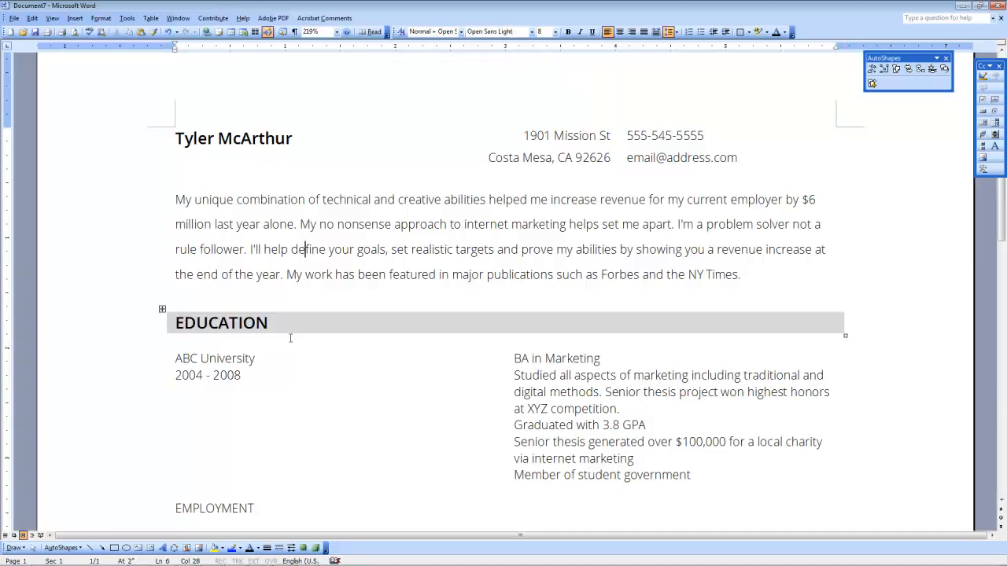
{"action": "scroll", "coordinate": [290, 335], "scroll_direction": "down", "scroll_amount": 3}
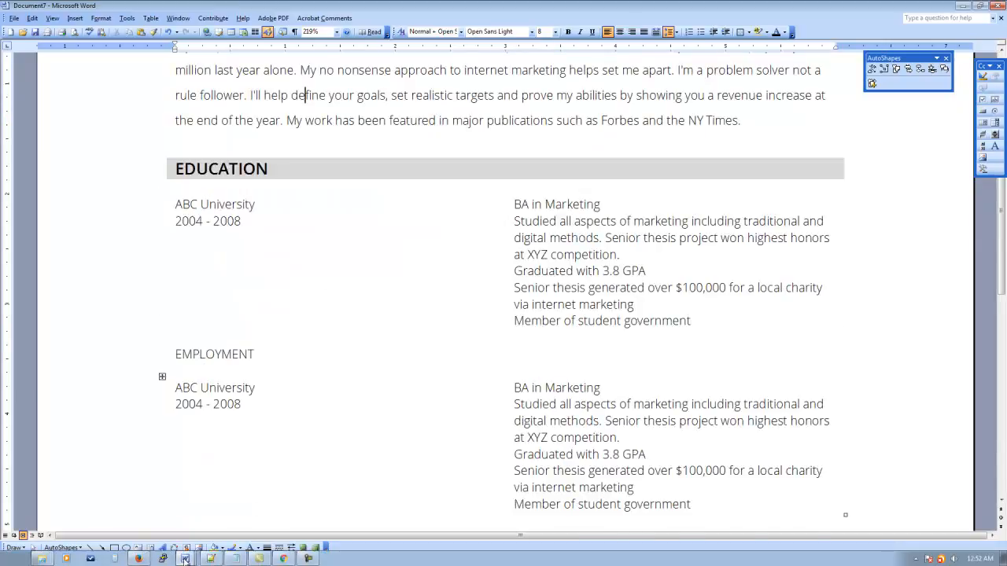
{"action": "left_click", "coordinate": [190, 557]}
{"action": "left_click", "coordinate": [156, 504]}
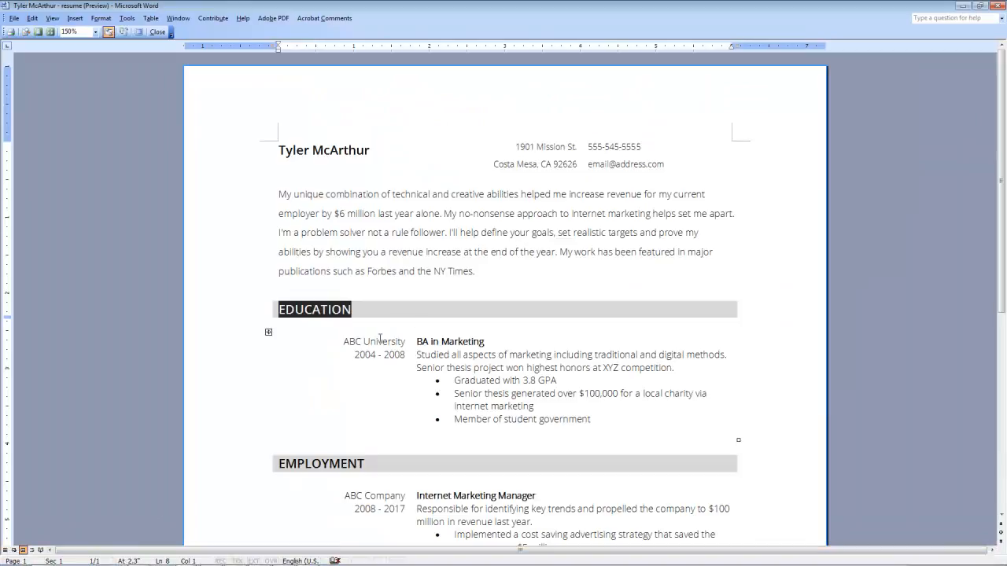
{"action": "left_click_drag", "start_coordinate": [347, 343], "coordinate": [598, 424]}
{"action": "left_click_drag", "start_coordinate": [569, 148], "coordinate": [608, 160]}
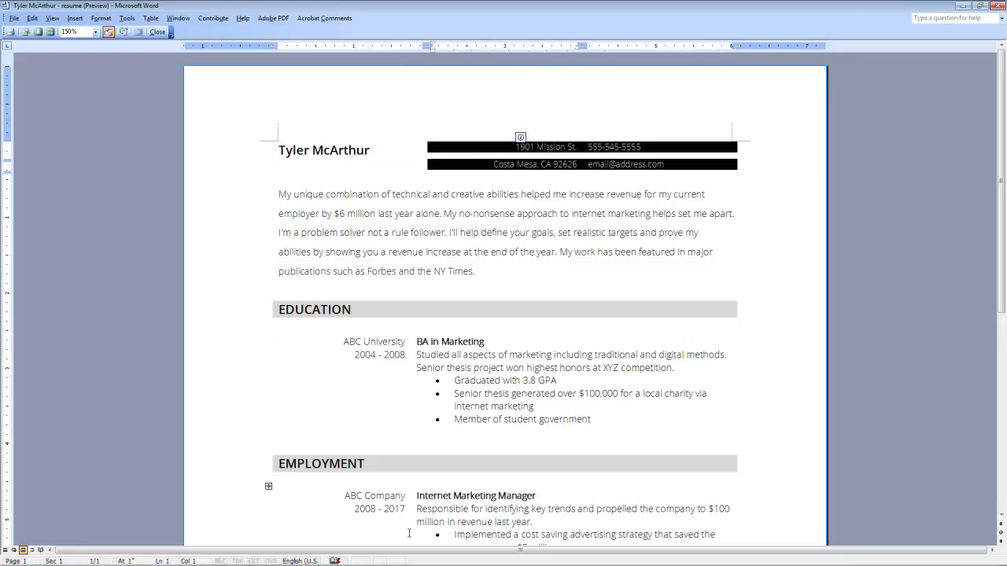
{"action": "mouse_move", "coordinate": [118, 557]}
{"action": "left_click", "coordinate": [185, 557]}
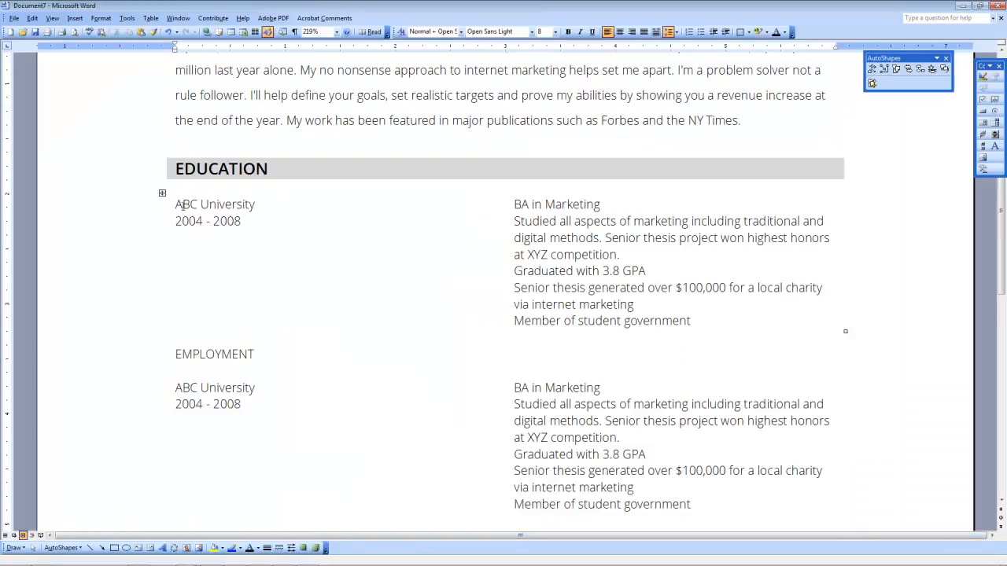
Step: Right-align the school name and dates in the Education and Employment entries
{"action": "left_click_drag", "start_coordinate": [177, 205], "coordinate": [246, 230]}
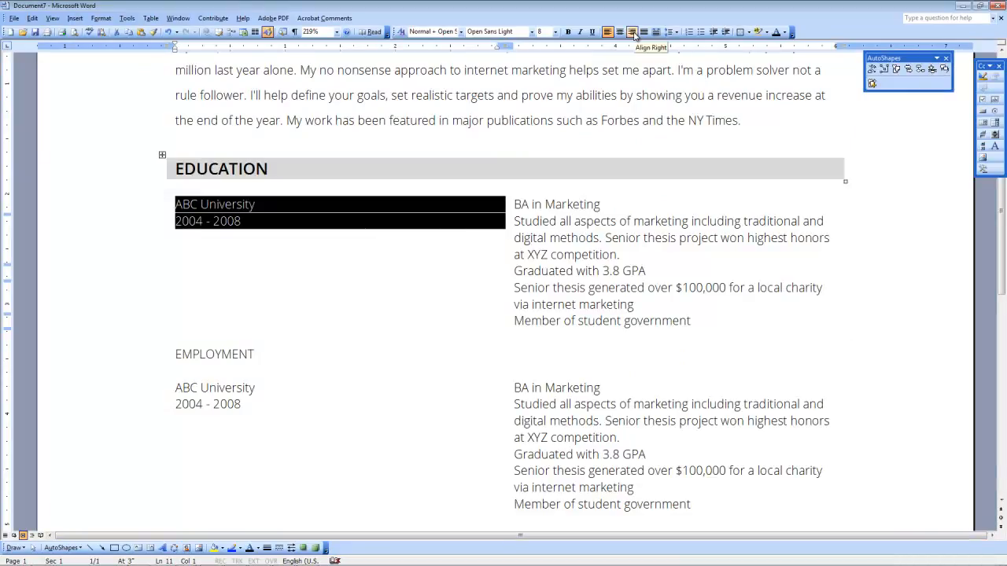
{"action": "left_click", "coordinate": [633, 32]}
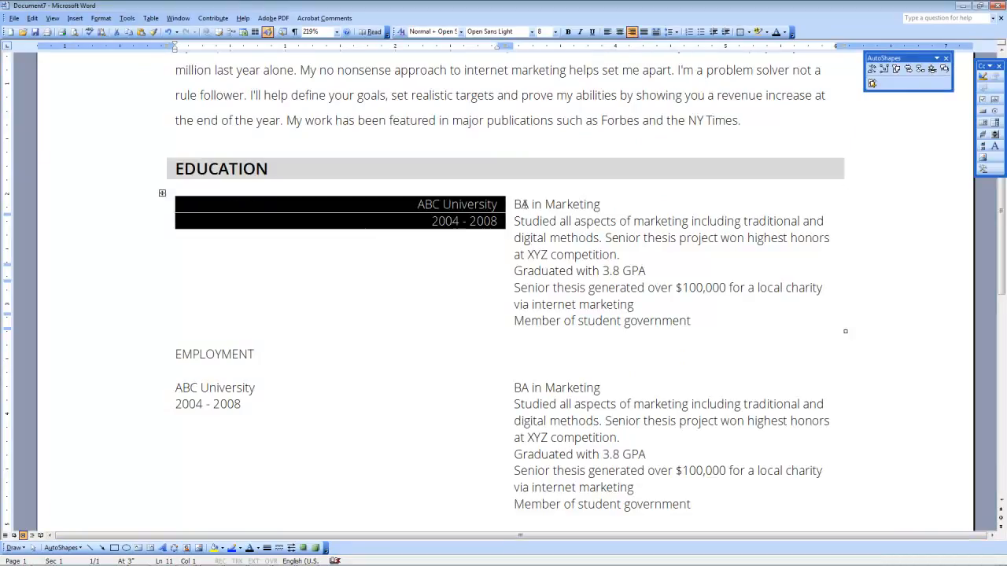
{"action": "left_click", "coordinate": [525, 204]}
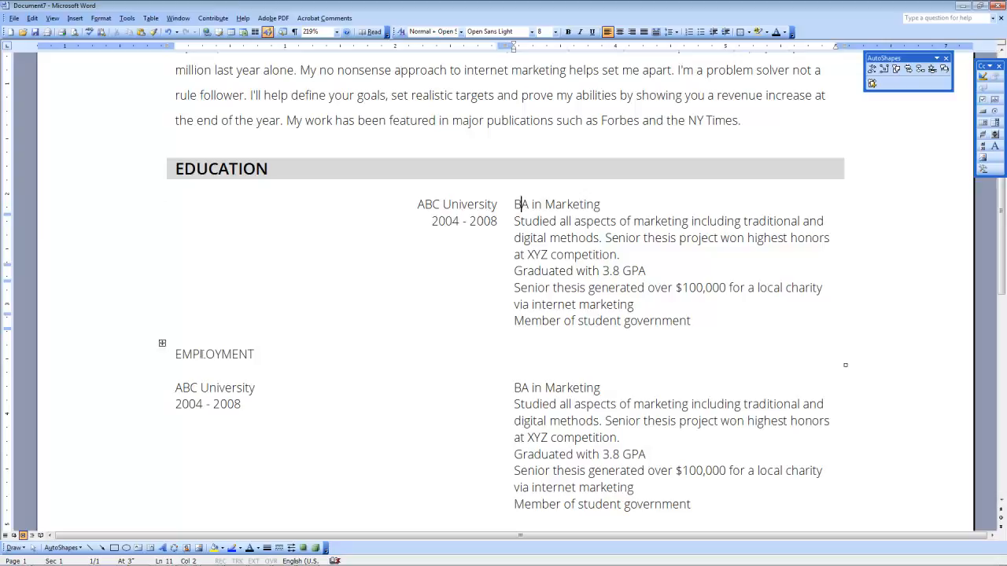
{"action": "left_click_drag", "start_coordinate": [179, 386], "coordinate": [266, 407]}
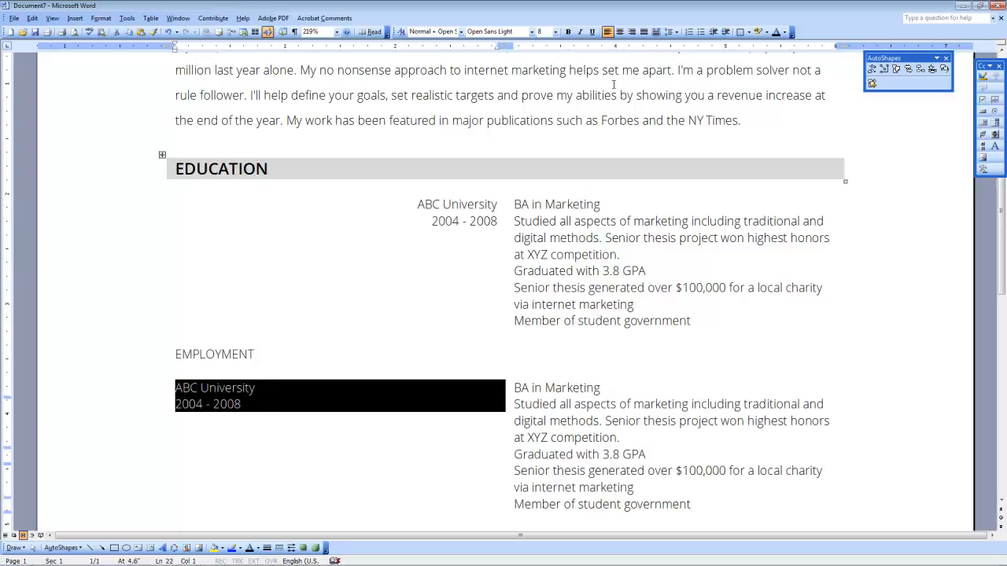
{"action": "left_click", "coordinate": [632, 32]}
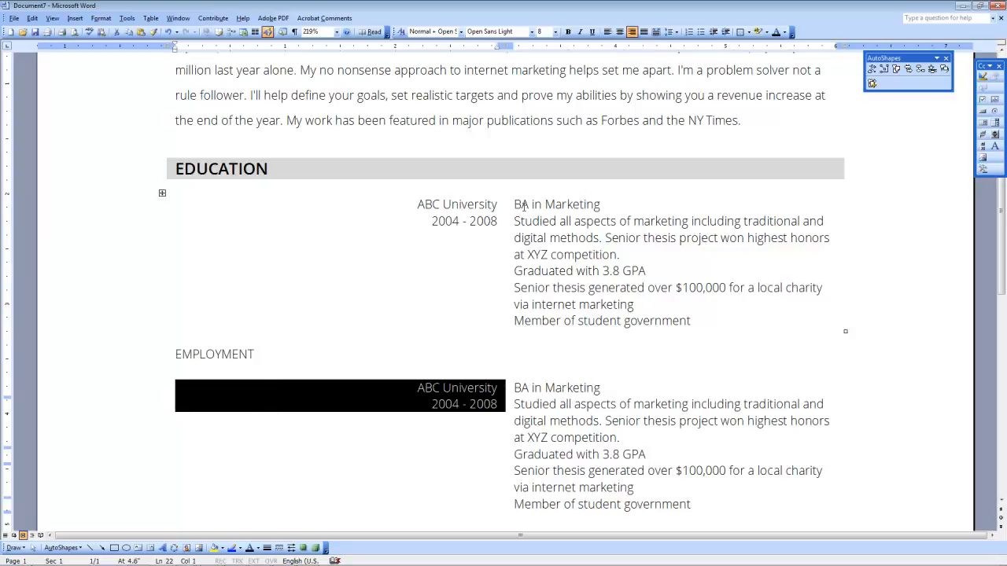
{"action": "left_click", "coordinate": [519, 252]}
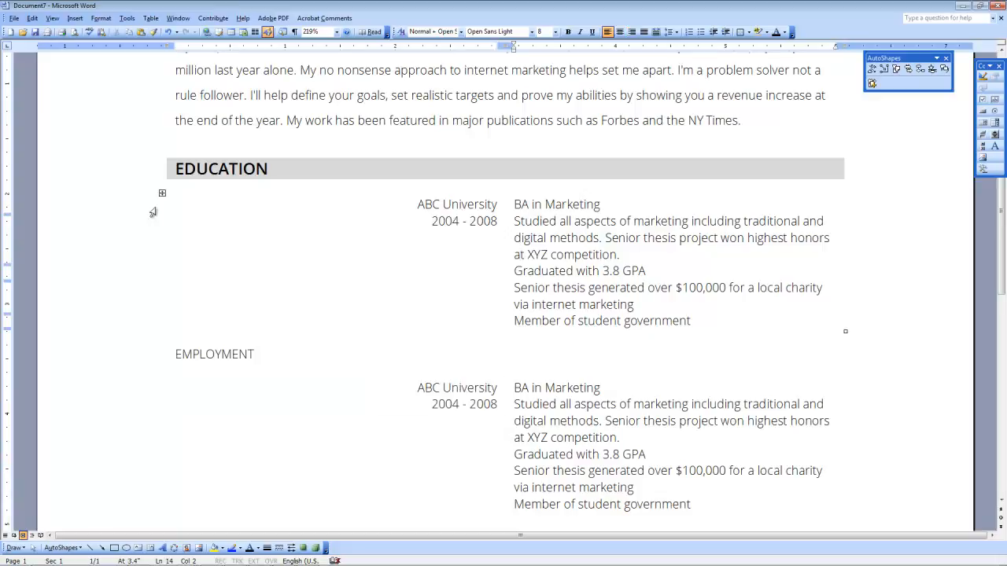
Step: Narrow the Education table's left column by moving its column border left
{"action": "left_click", "coordinate": [172, 206]}
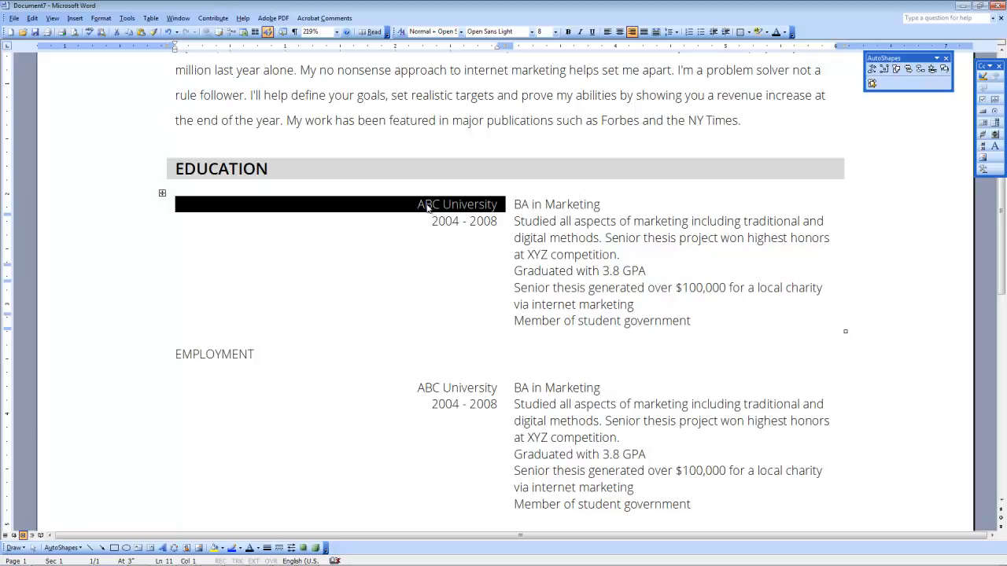
{"action": "left_click", "coordinate": [612, 263]}
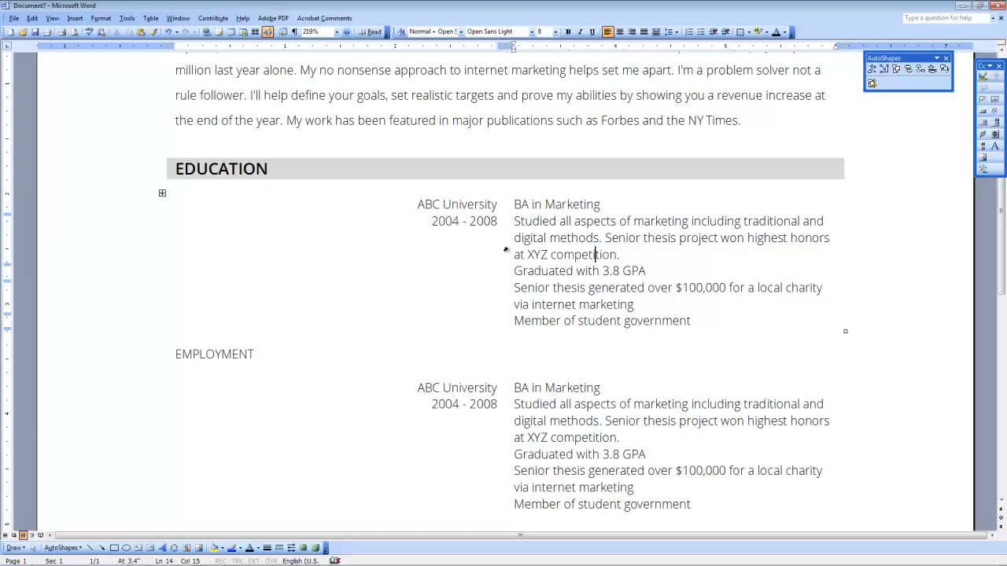
{"action": "left_click_drag", "start_coordinate": [505, 247], "coordinate": [505, 247]}
{"action": "left_click_drag", "start_coordinate": [505, 247], "coordinate": [349, 243]}
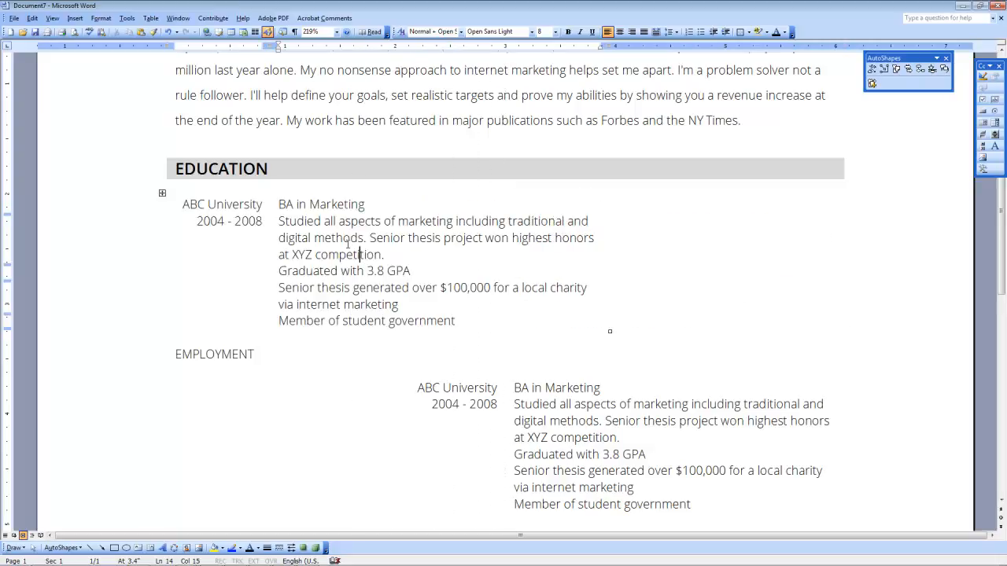
Step: Add borders to every cell of the Education table, then undo the change
{"action": "left_click", "coordinate": [162, 194]}
{"action": "right_click", "coordinate": [166, 197]}
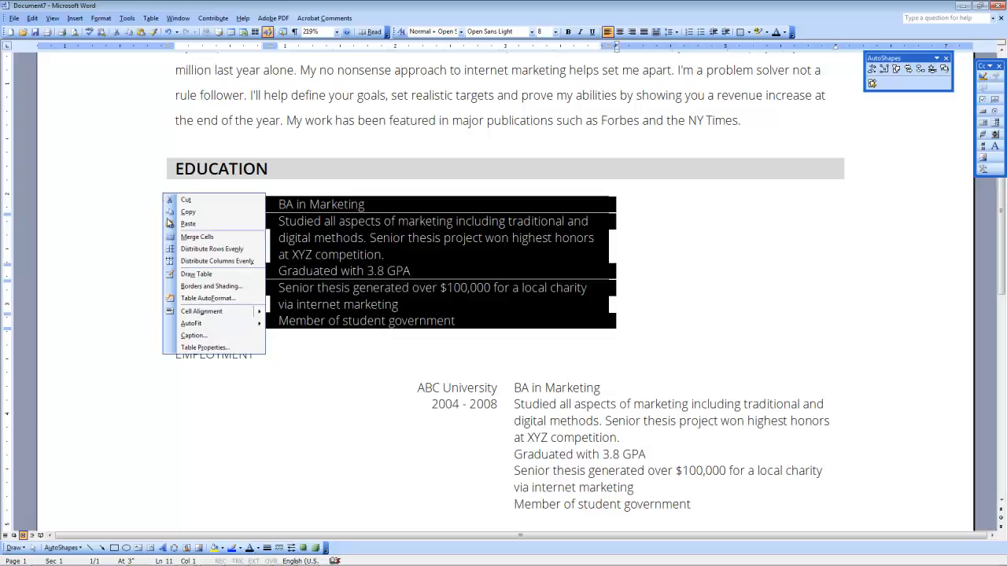
{"action": "left_click", "coordinate": [211, 286]}
{"action": "left_click", "coordinate": [384, 196]}
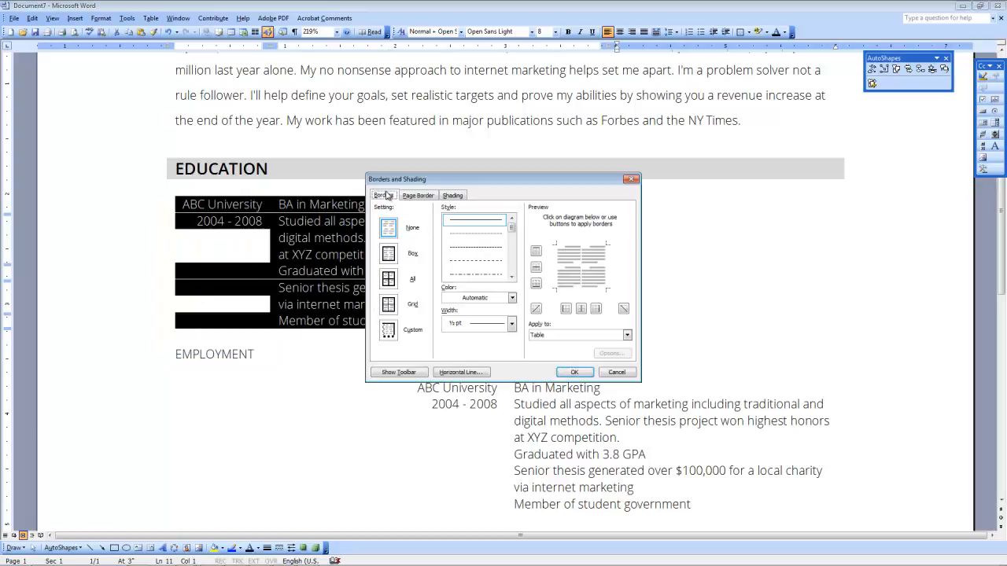
{"action": "left_click", "coordinate": [388, 279]}
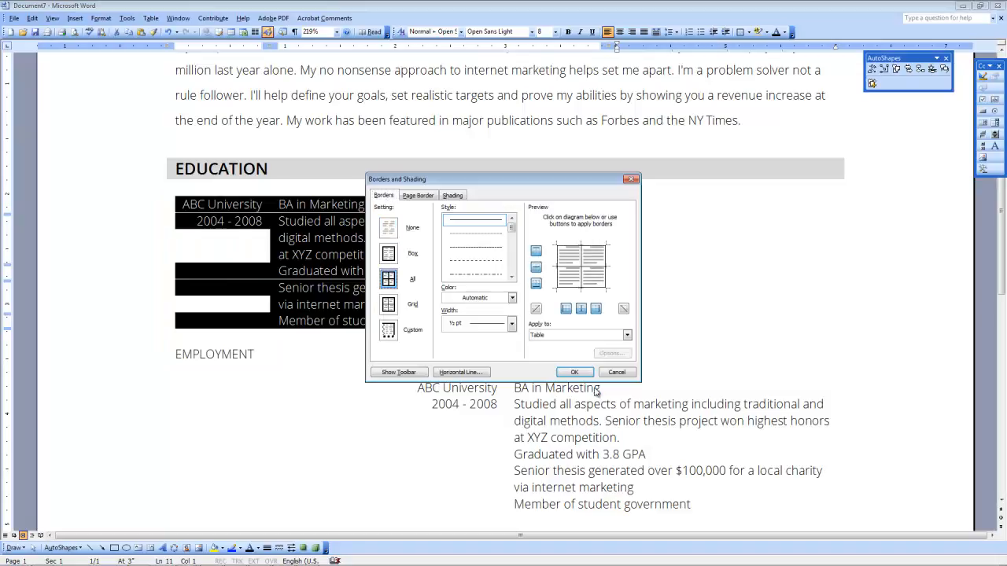
{"action": "left_click", "coordinate": [574, 372]}
{"action": "left_click", "coordinate": [306, 273]}
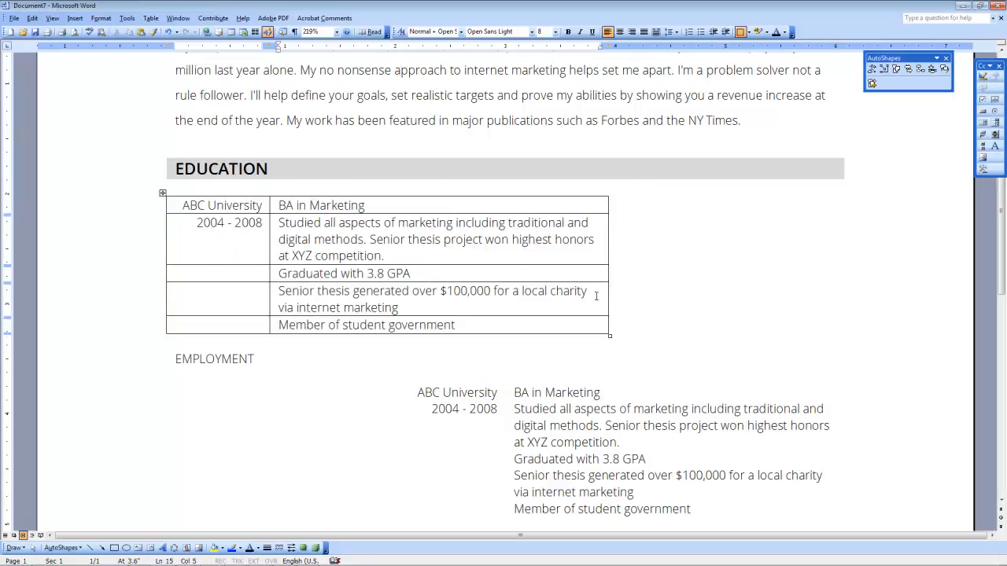
{"action": "key", "text": "ctrl+z"}
{"action": "key", "text": "ctrl+z"}
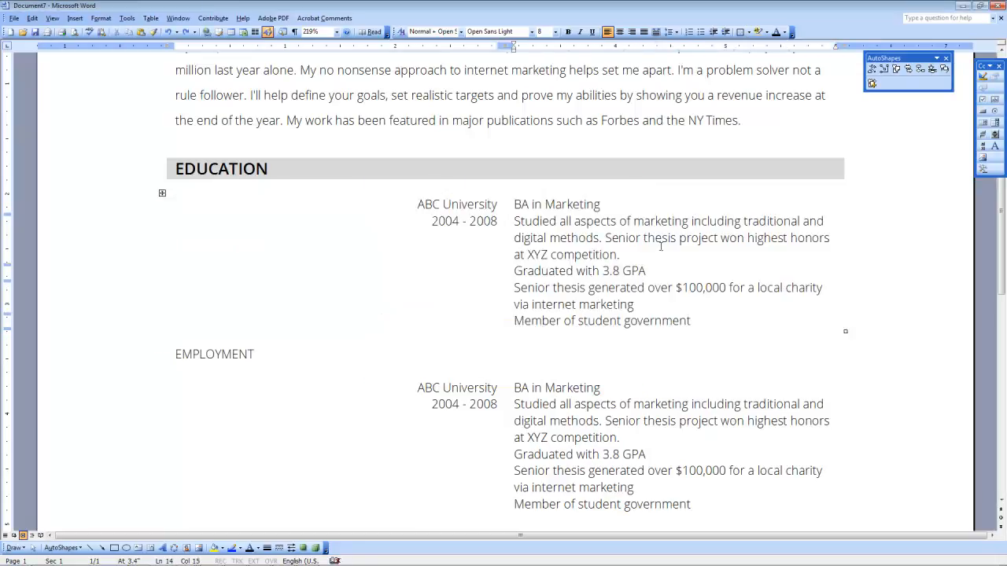
Step: Reapply all-cell borders to the Education table and narrow its left column
{"action": "left_click", "coordinate": [162, 193]}
{"action": "right_click", "coordinate": [163, 195]}
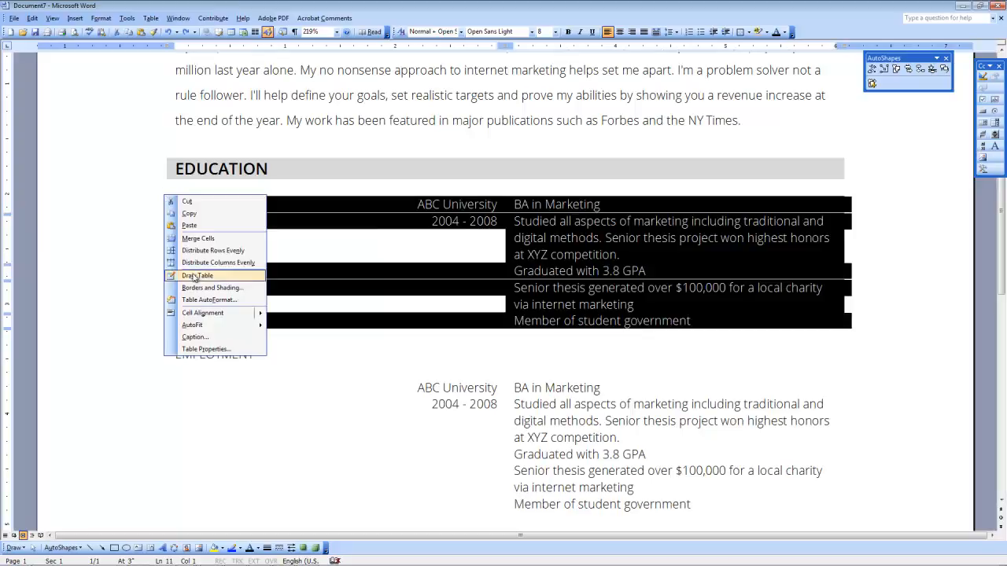
{"action": "left_click", "coordinate": [197, 298]}
{"action": "left_click", "coordinate": [389, 280]}
{"action": "left_click", "coordinate": [577, 372]}
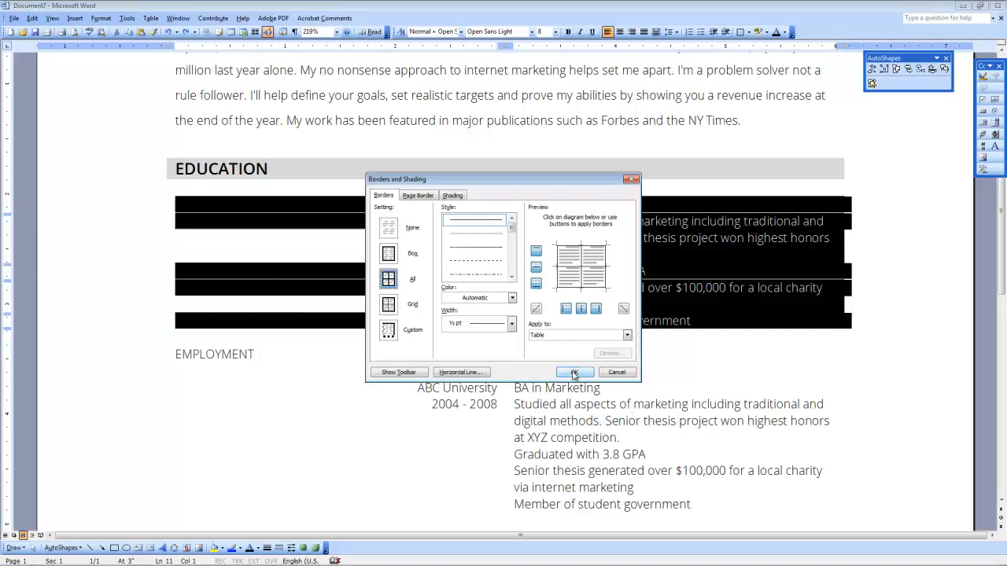
{"action": "left_click", "coordinate": [454, 306]}
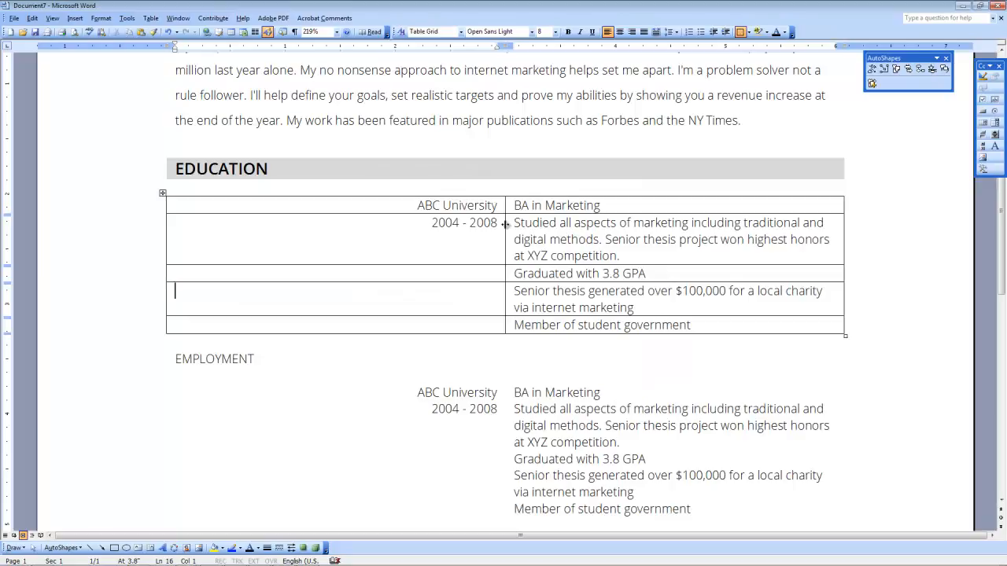
{"action": "left_click_drag", "start_coordinate": [505, 224], "coordinate": [410, 226]}
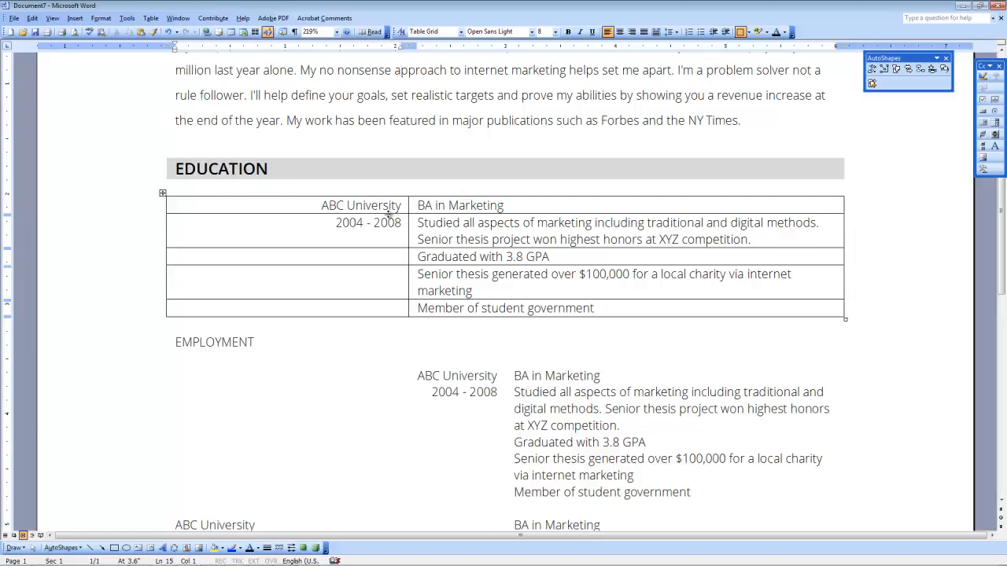
{"action": "left_click_drag", "start_coordinate": [407, 230], "coordinate": [384, 231]}
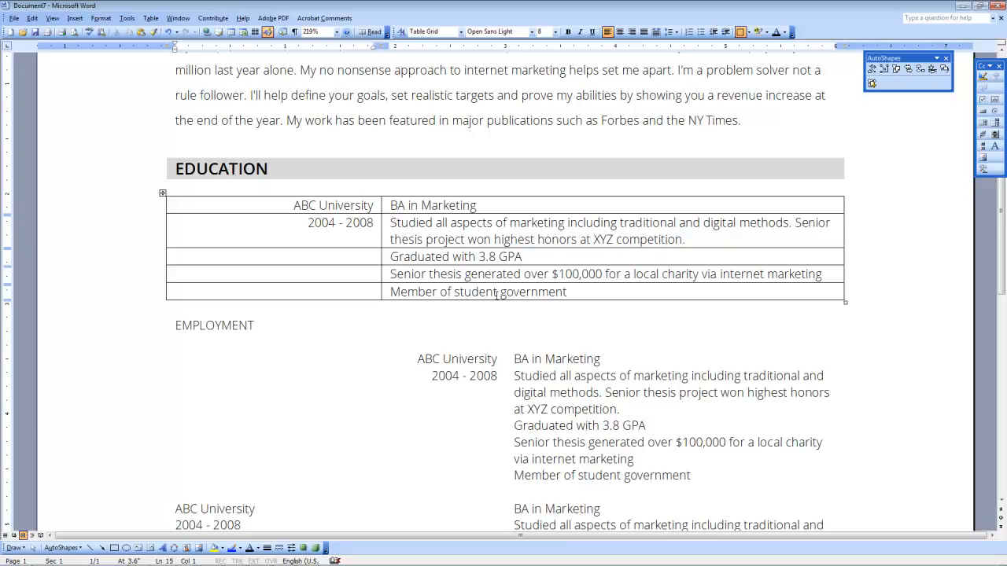
Step: Give the first Employment table all-cell borders and narrow its left column to match Education
{"action": "scroll", "coordinate": [323, 281], "scroll_direction": "down", "scroll_amount": 1}
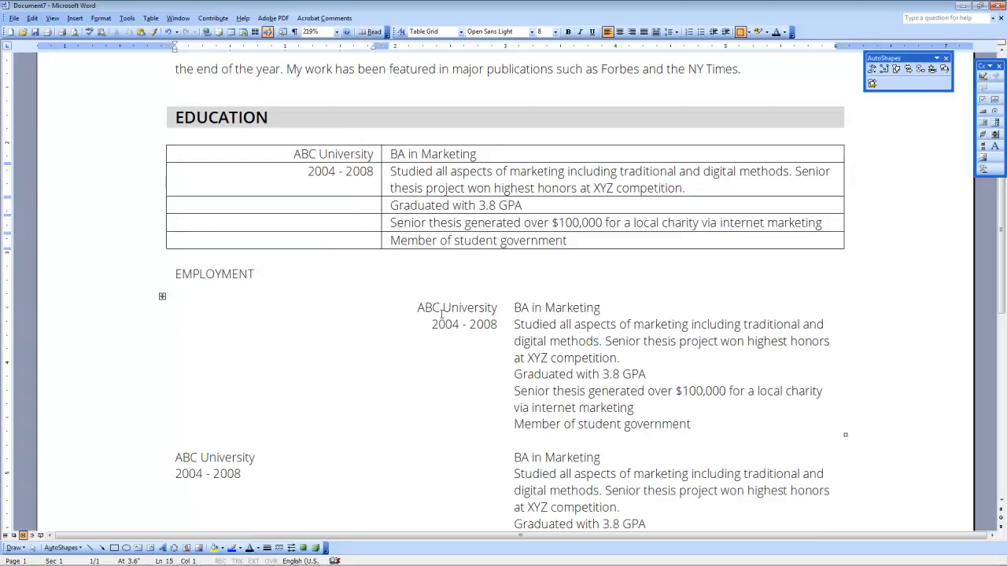
{"action": "left_click", "coordinate": [469, 308]}
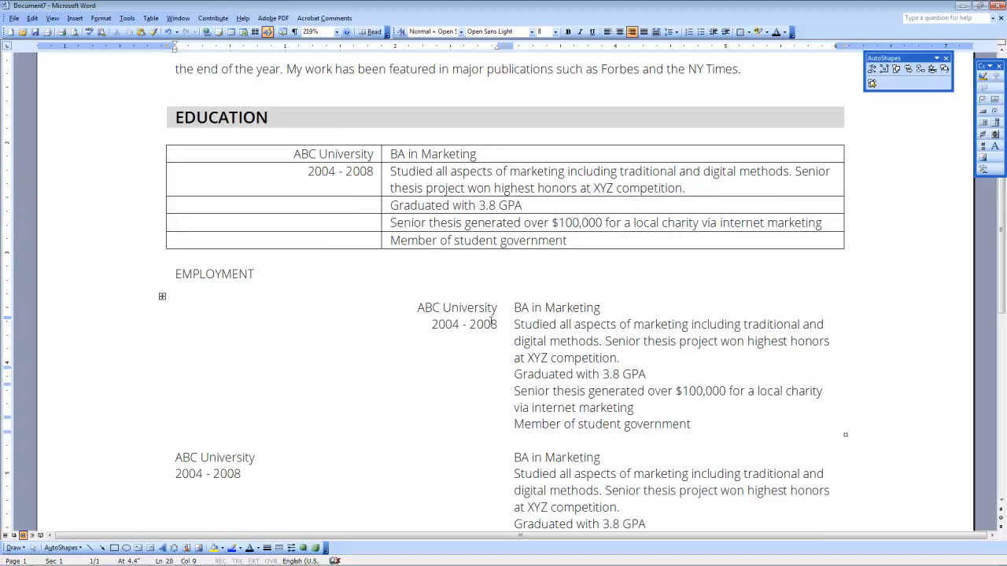
{"action": "left_click", "coordinate": [505, 306]}
{"action": "left_click", "coordinate": [163, 297]}
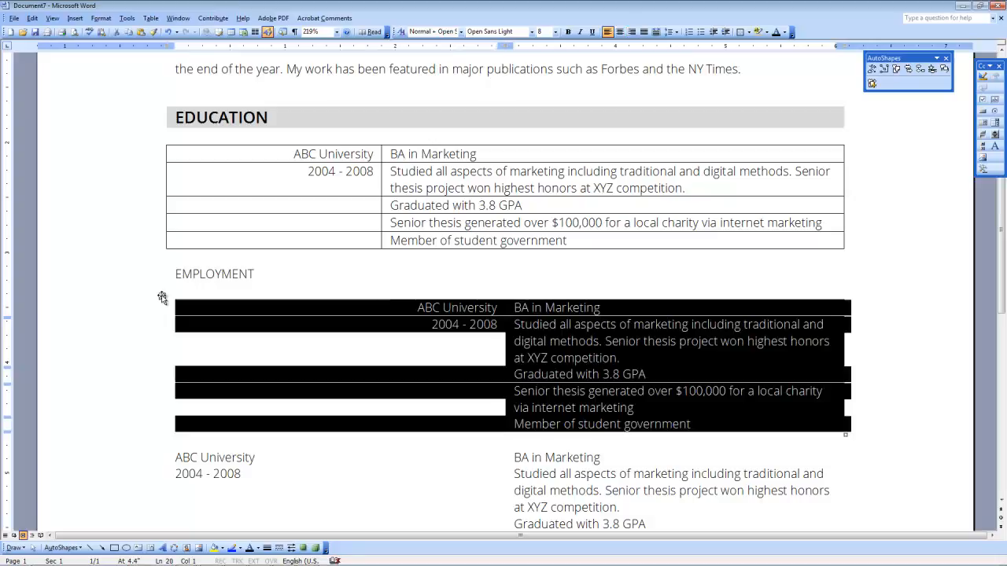
{"action": "right_click", "coordinate": [162, 297]}
{"action": "left_click", "coordinate": [219, 377]}
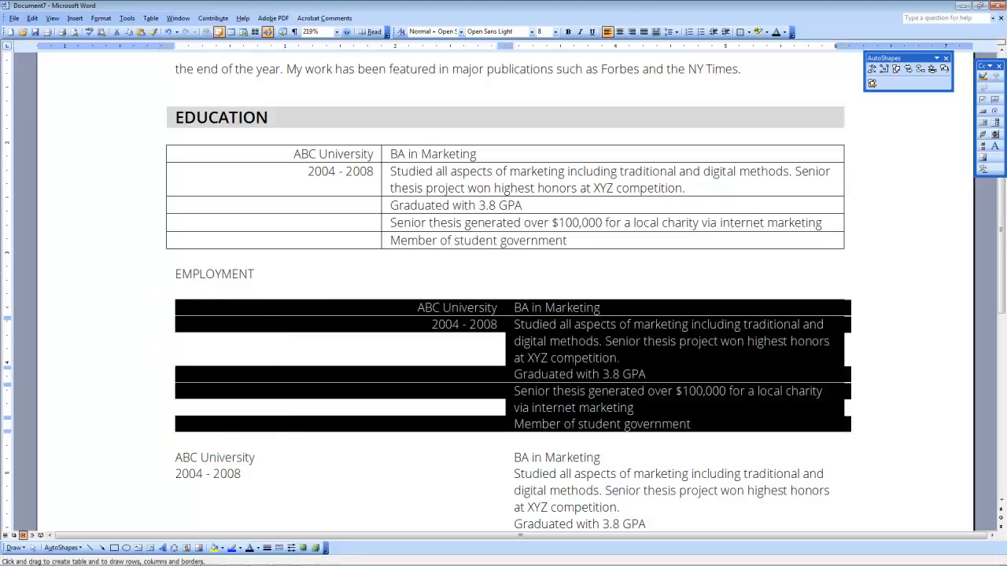
{"action": "key", "text": "Escape"}
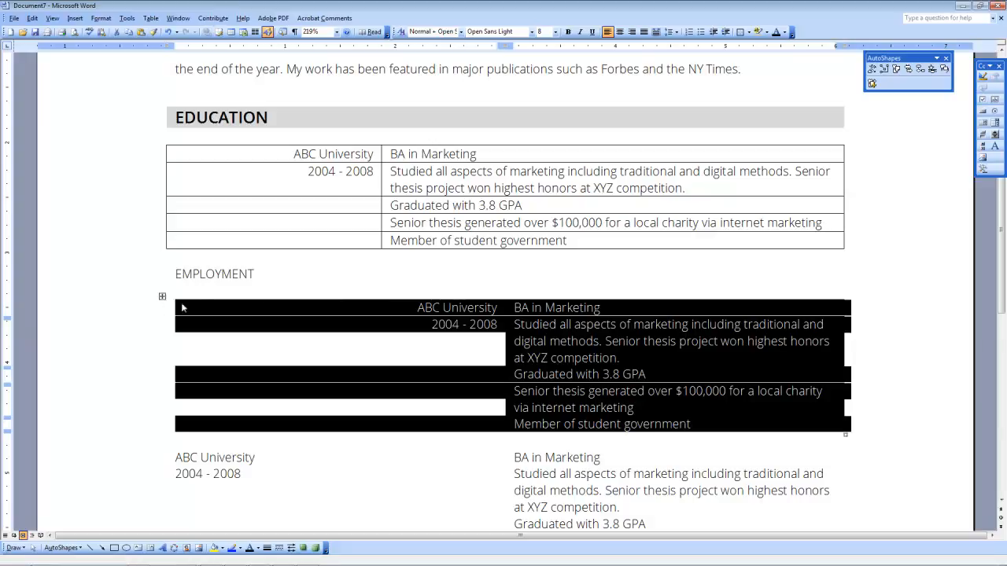
{"action": "right_click", "coordinate": [161, 299]}
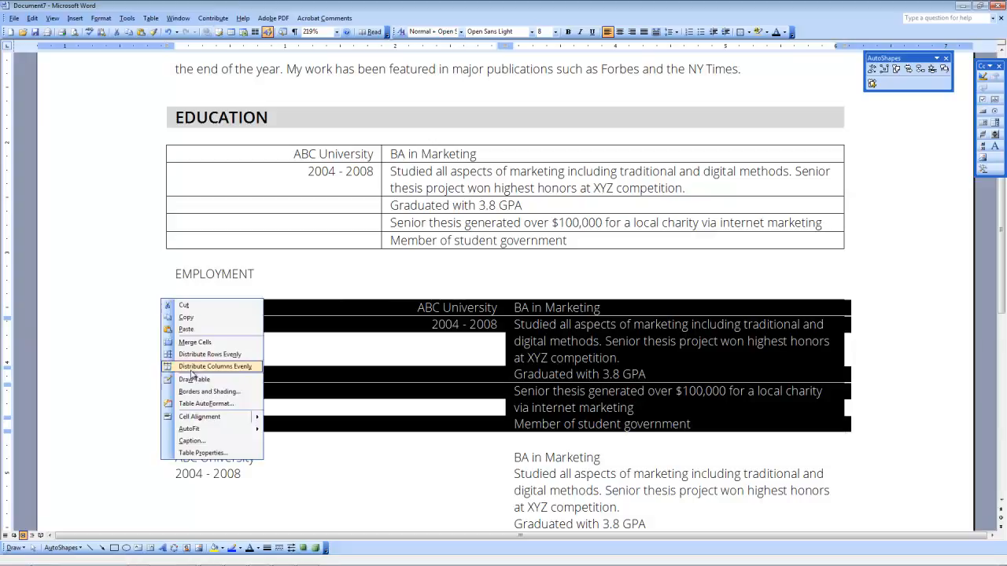
{"action": "left_click", "coordinate": [193, 394]}
{"action": "left_click", "coordinate": [389, 278]}
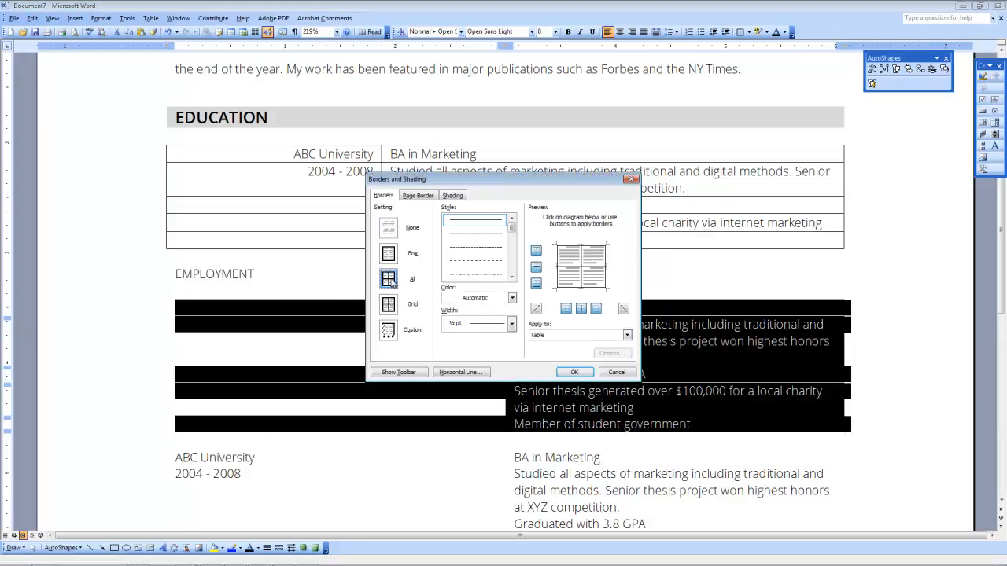
{"action": "left_click", "coordinate": [574, 372]}
{"action": "left_click", "coordinate": [515, 359]}
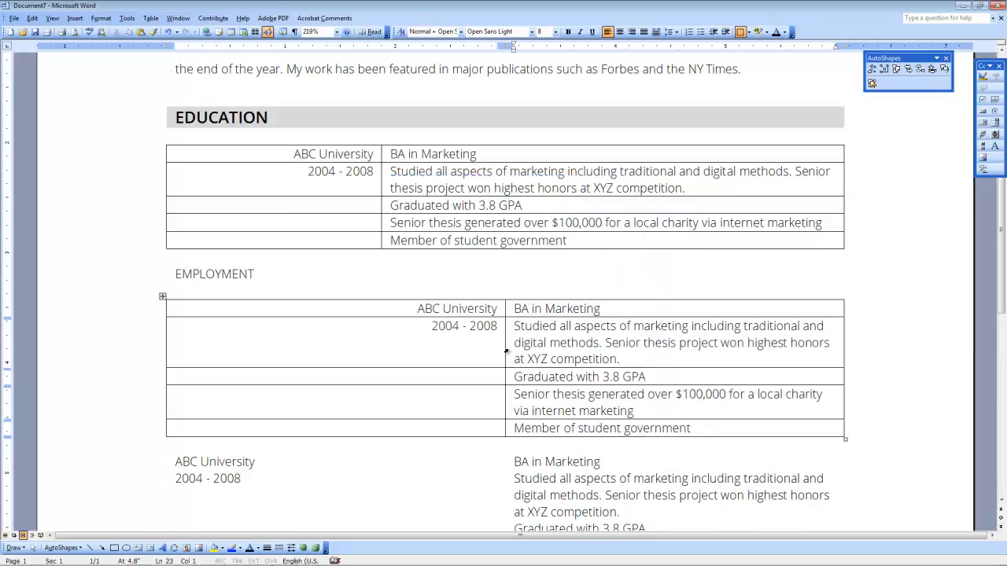
{"action": "left_click_drag", "start_coordinate": [504, 345], "coordinate": [384, 335]}
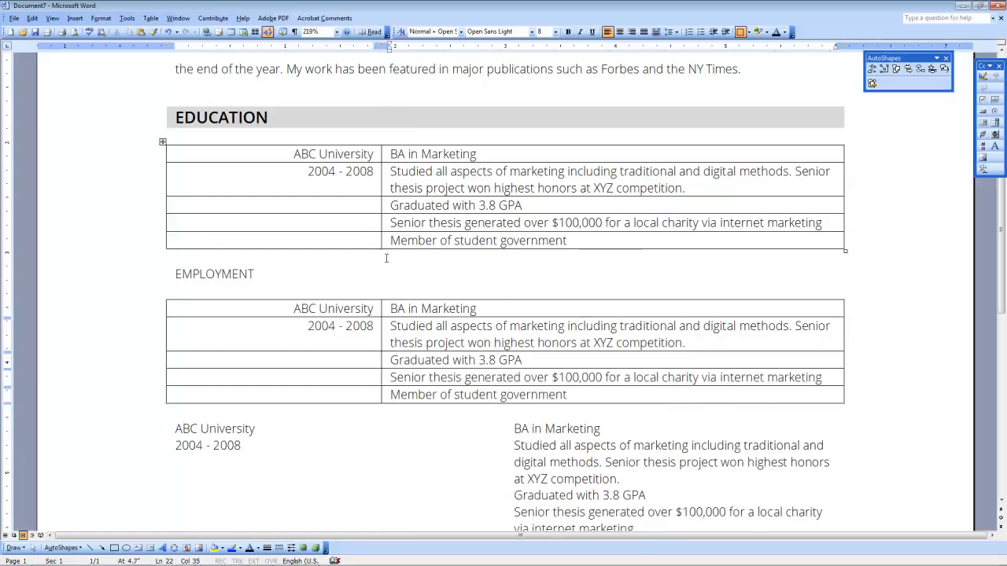
Step: Give the second Employment table all-cell borders and narrow its left column to match
{"action": "scroll", "coordinate": [386, 346], "scroll_direction": "down", "scroll_amount": 3}
{"action": "left_click", "coordinate": [162, 264]}
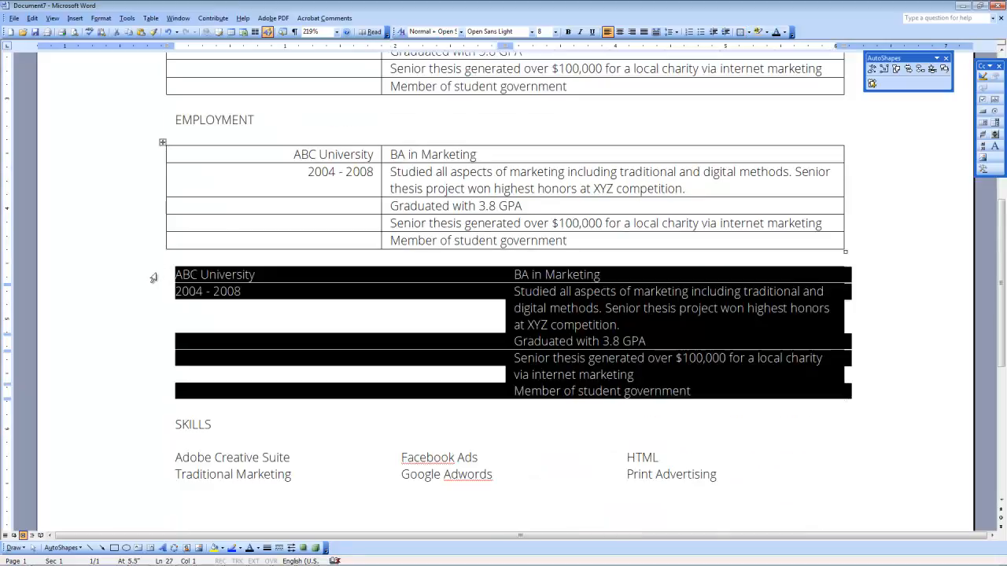
{"action": "right_click", "coordinate": [161, 263]}
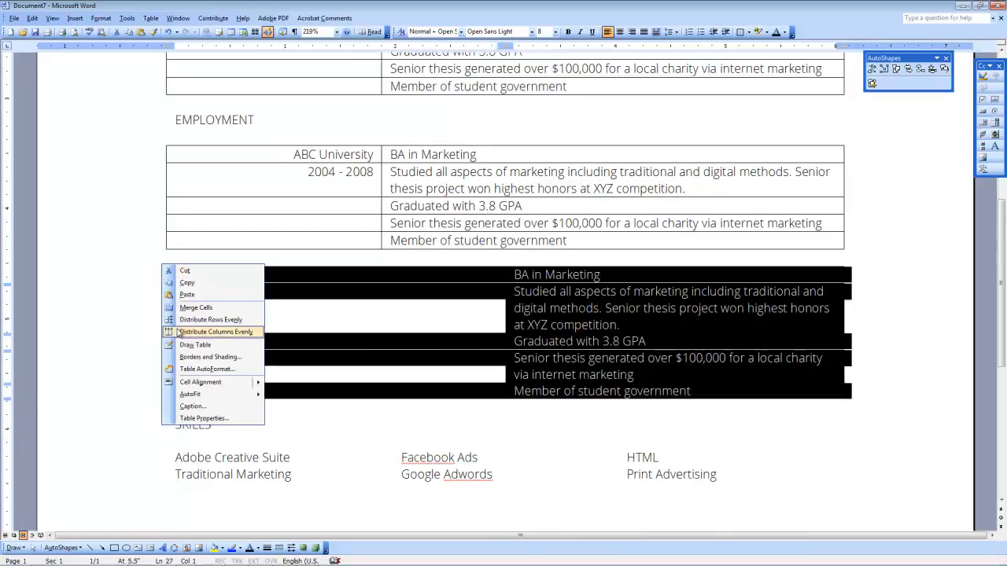
{"action": "left_click", "coordinate": [208, 352]}
{"action": "left_click", "coordinate": [388, 278]}
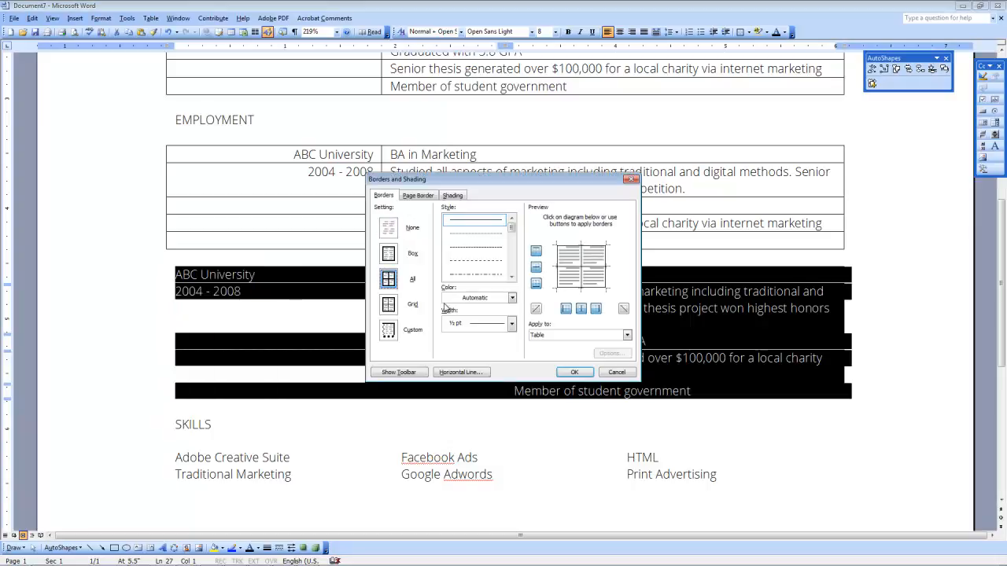
{"action": "left_click", "coordinate": [574, 373]}
{"action": "left_click", "coordinate": [457, 306]}
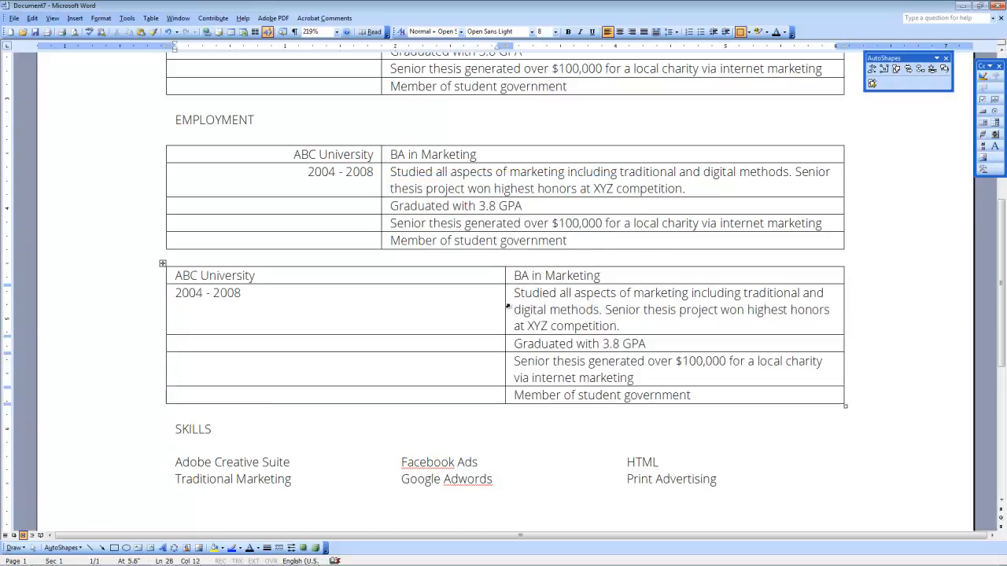
{"action": "left_click_drag", "start_coordinate": [503, 300], "coordinate": [380, 296]}
{"action": "scroll", "coordinate": [379, 295], "scroll_direction": "down", "scroll_amount": 4}
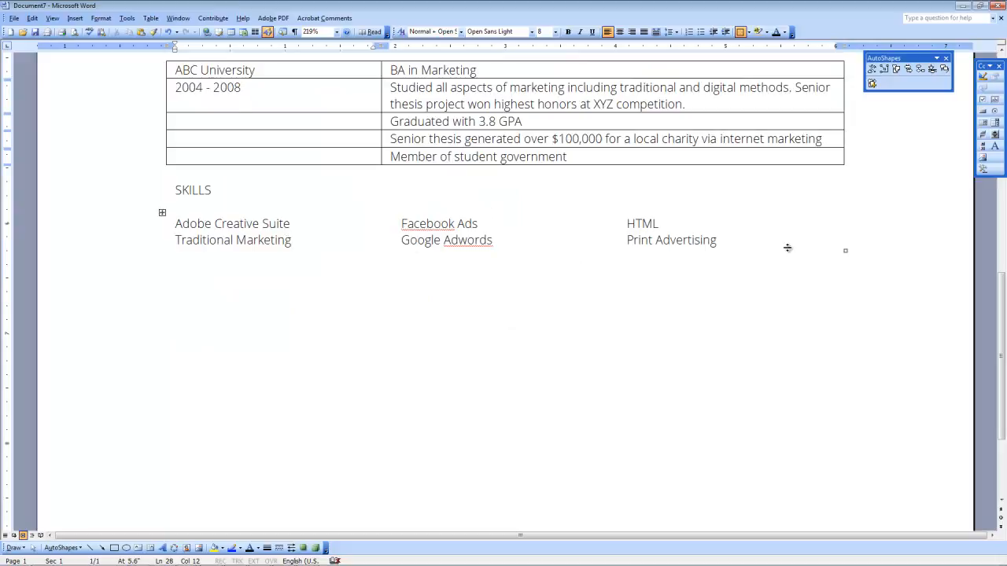
{"action": "scroll", "coordinate": [421, 324], "scroll_direction": "up", "scroll_amount": 5}
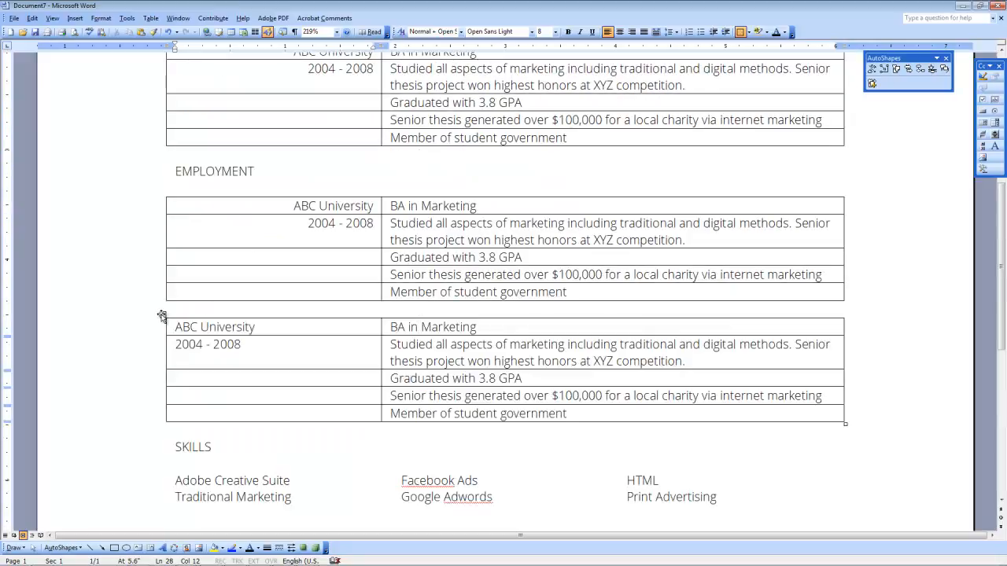
Step: Set both Employment tables' borders to None
{"action": "left_click", "coordinate": [161, 315]}
{"action": "right_click", "coordinate": [162, 316]}
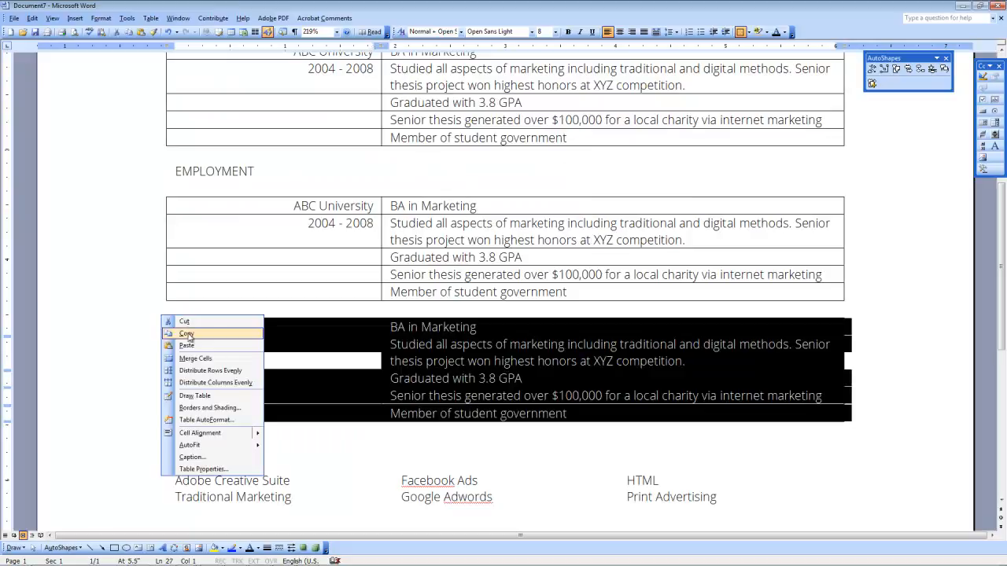
{"action": "left_click", "coordinate": [207, 408]}
{"action": "left_click", "coordinate": [389, 229]}
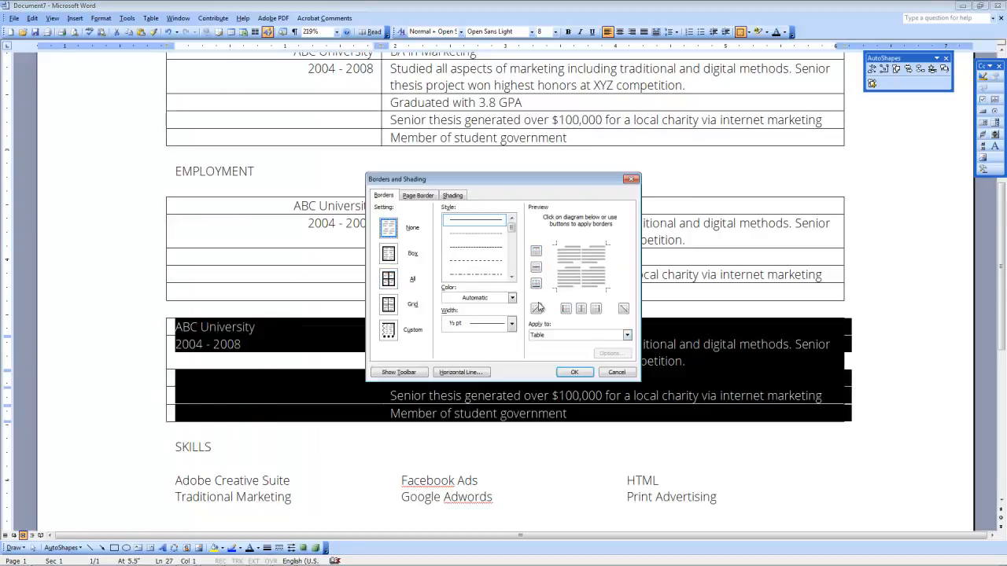
{"action": "left_click", "coordinate": [577, 376]}
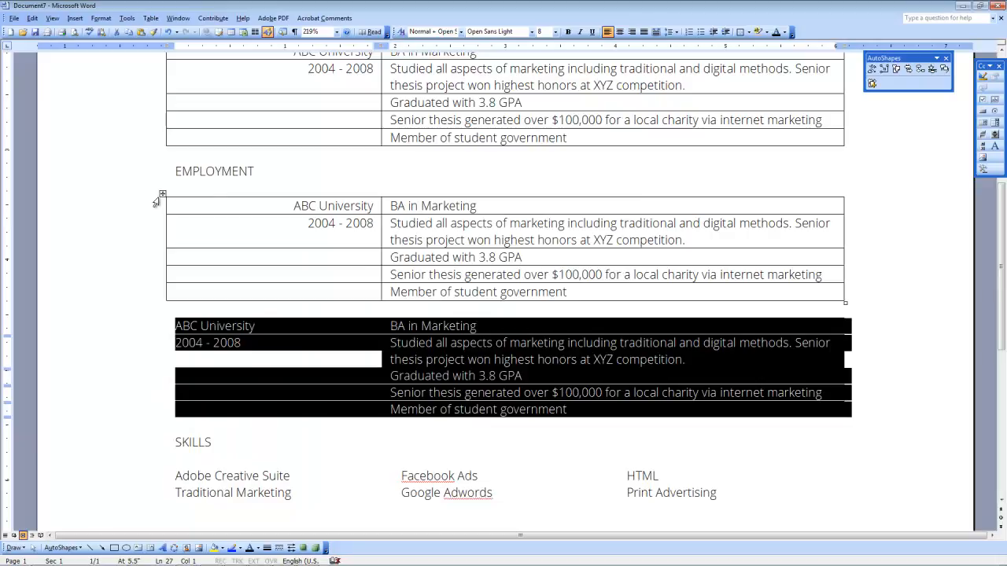
{"action": "left_click", "coordinate": [160, 197]}
{"action": "right_click", "coordinate": [161, 198]}
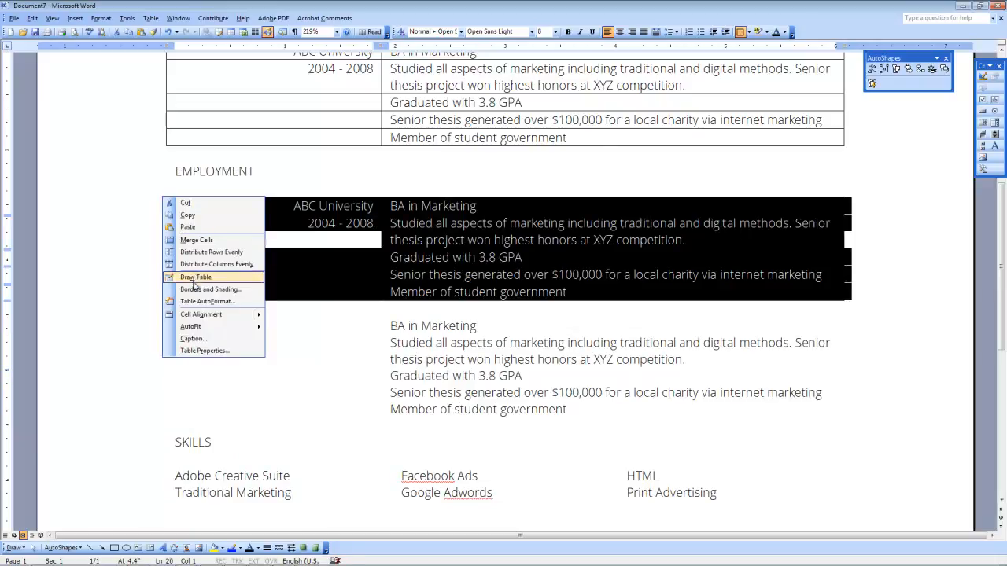
{"action": "left_click", "coordinate": [197, 288]}
{"action": "left_click", "coordinate": [389, 228]}
{"action": "left_click", "coordinate": [575, 372]}
Step: Set the Education table's borders to None
{"action": "scroll", "coordinate": [177, 240], "scroll_direction": "up", "scroll_amount": 4}
{"action": "left_click", "coordinate": [163, 244]}
{"action": "right_click", "coordinate": [163, 244]}
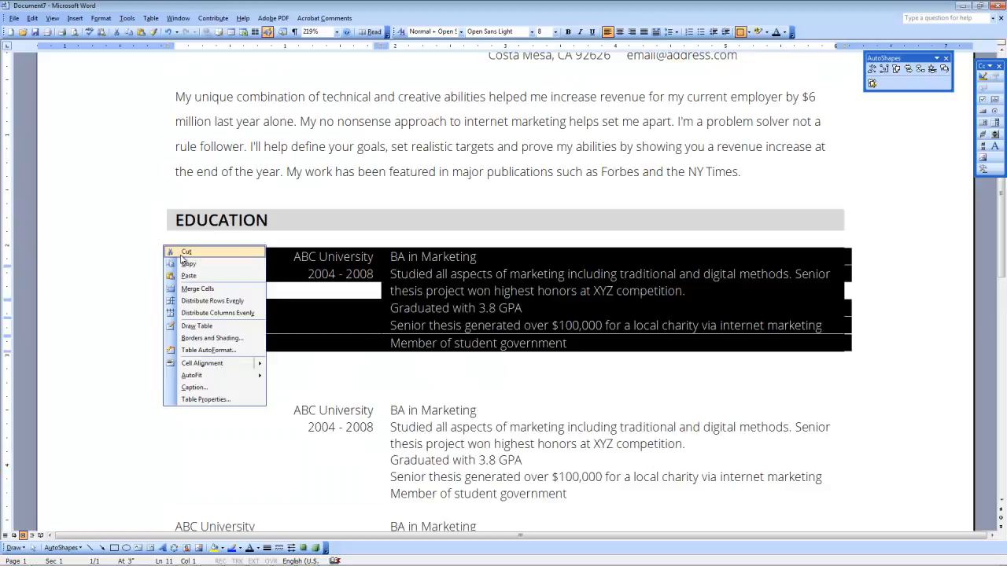
{"action": "left_click", "coordinate": [198, 337]}
{"action": "left_click", "coordinate": [388, 228]}
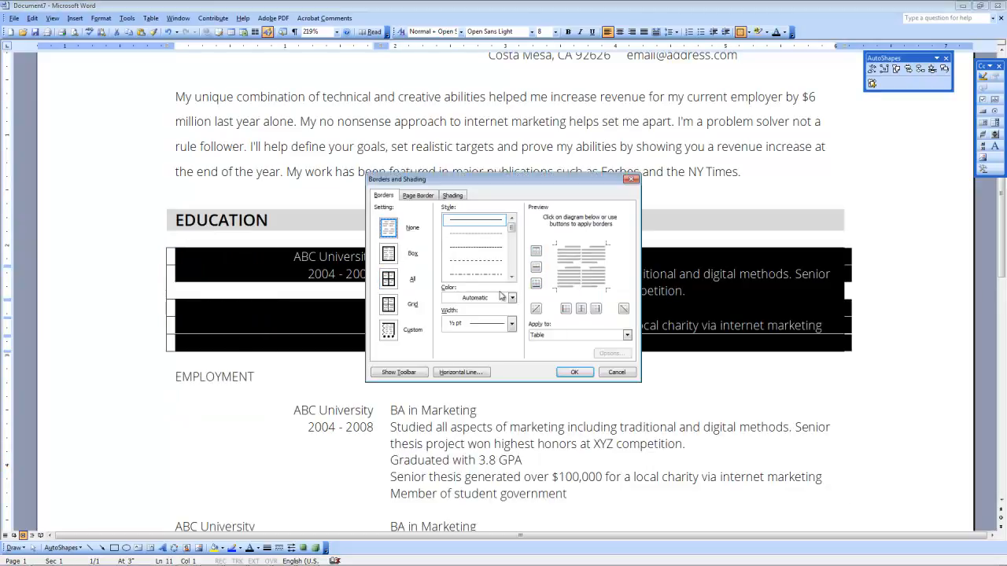
{"action": "left_click", "coordinate": [574, 372]}
{"action": "left_click", "coordinate": [317, 256]}
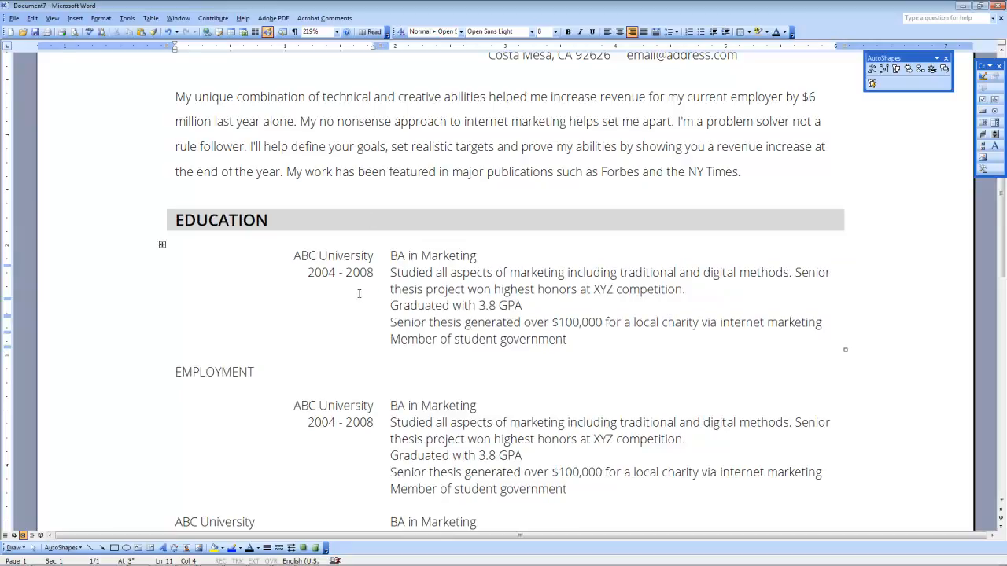
{"action": "scroll", "coordinate": [359, 293], "scroll_direction": "down", "scroll_amount": 3}
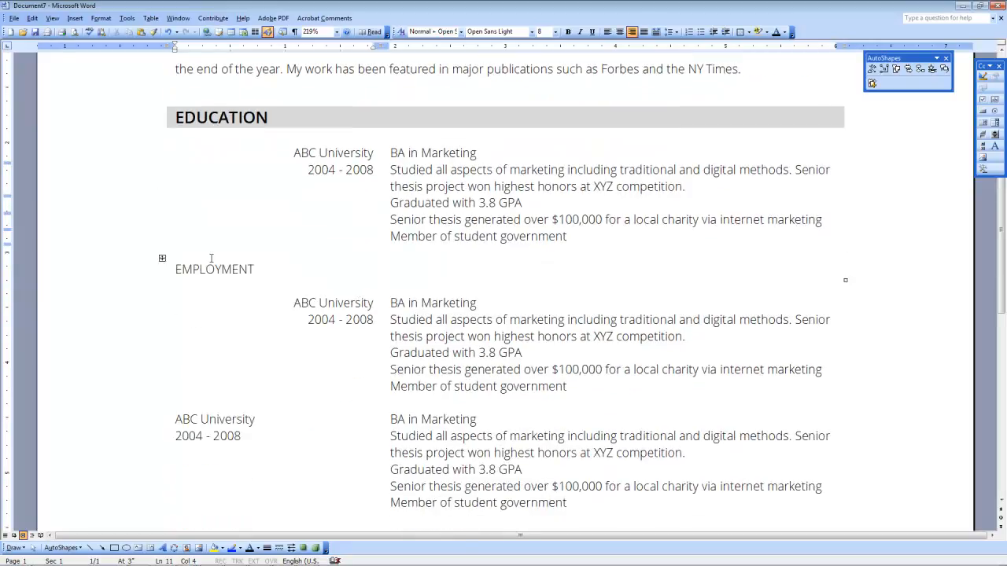
Step: Shade the EMPLOYMENT heading bar with Gray-15%
{"action": "left_click_drag", "start_coordinate": [193, 270], "coordinate": [265, 281]}
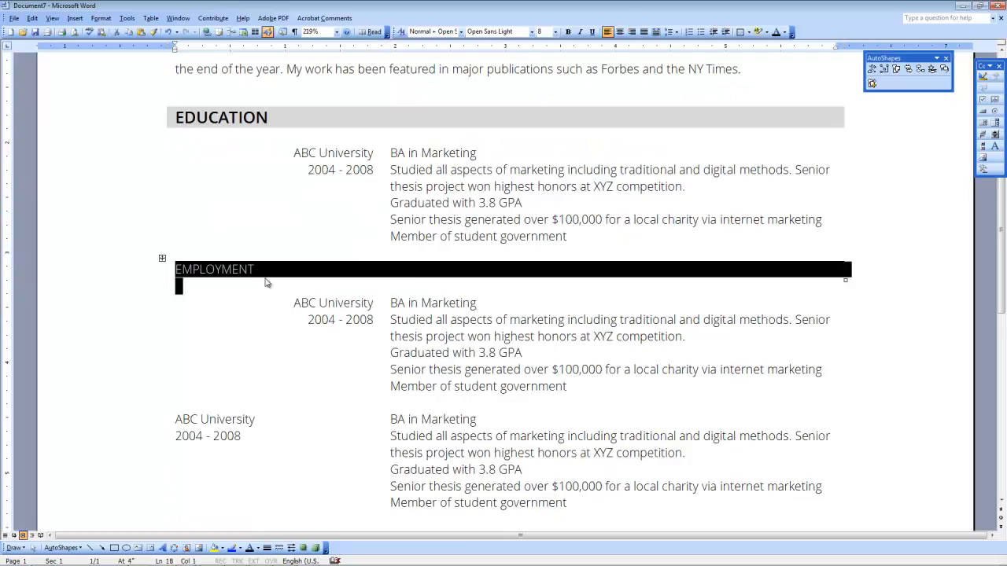
{"action": "scroll", "coordinate": [265, 281], "scroll_direction": "down", "scroll_amount": 5}
{"action": "left_click_drag", "start_coordinate": [193, 282], "coordinate": [212, 280]}
{"action": "scroll", "coordinate": [204, 268], "scroll_direction": "up", "scroll_amount": 9}
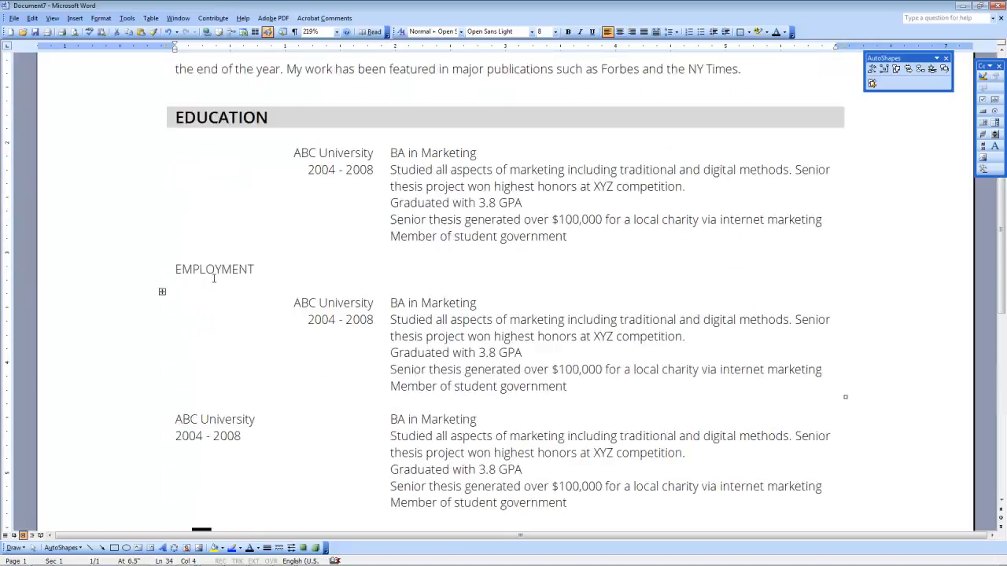
{"action": "left_click", "coordinate": [178, 320]}
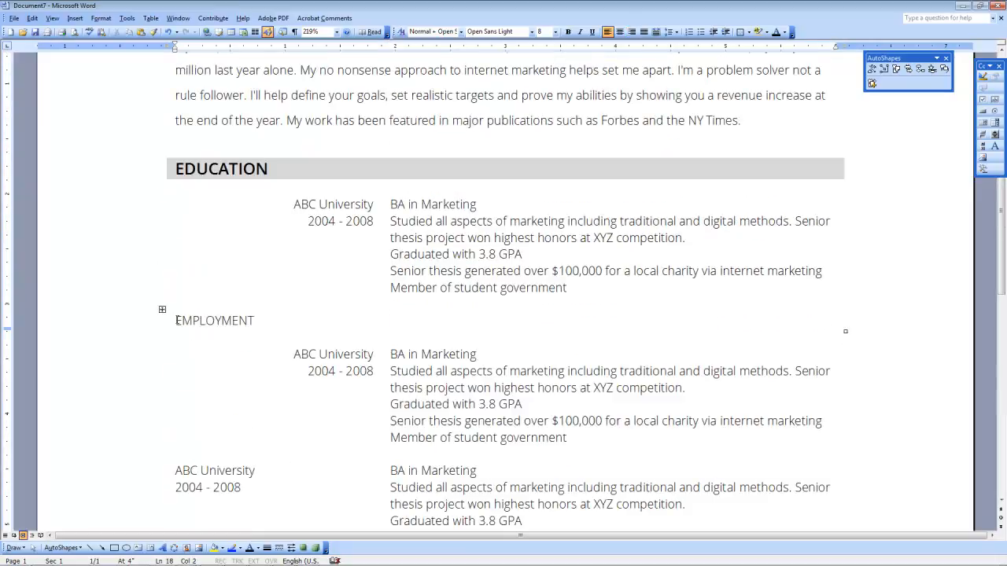
{"action": "left_click", "coordinate": [160, 312]}
{"action": "right_click", "coordinate": [161, 312]}
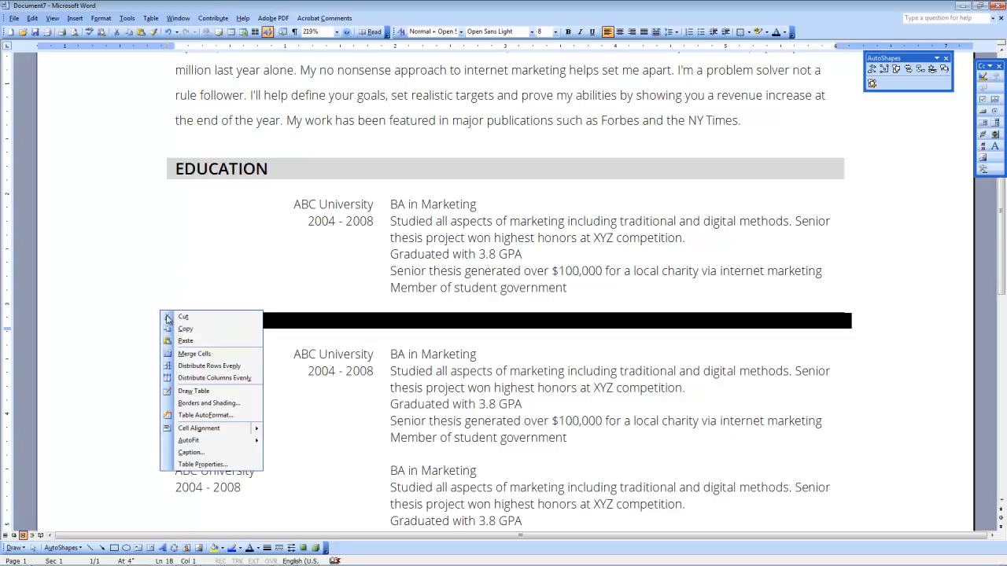
{"action": "left_click", "coordinate": [177, 401]}
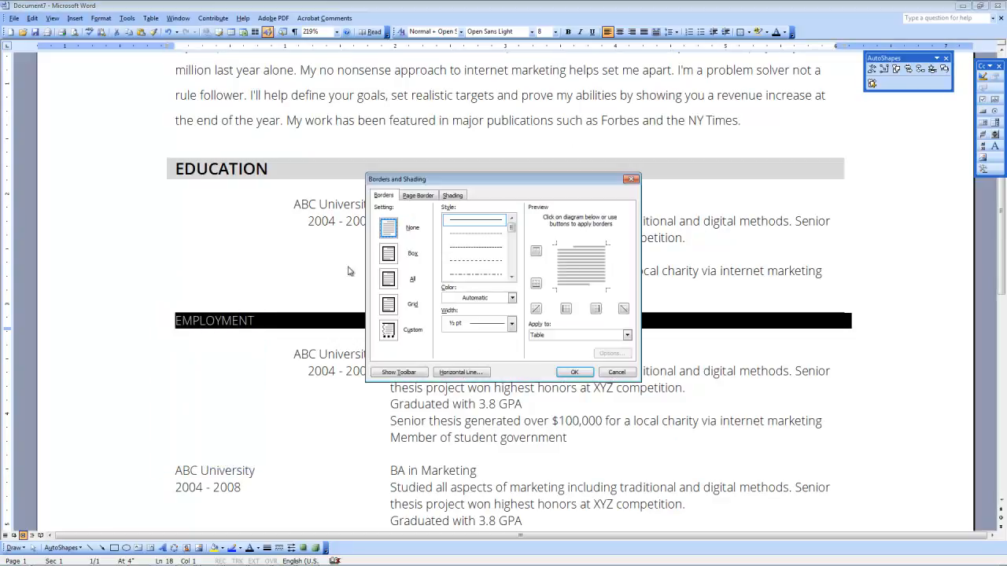
{"action": "left_click", "coordinate": [452, 195]}
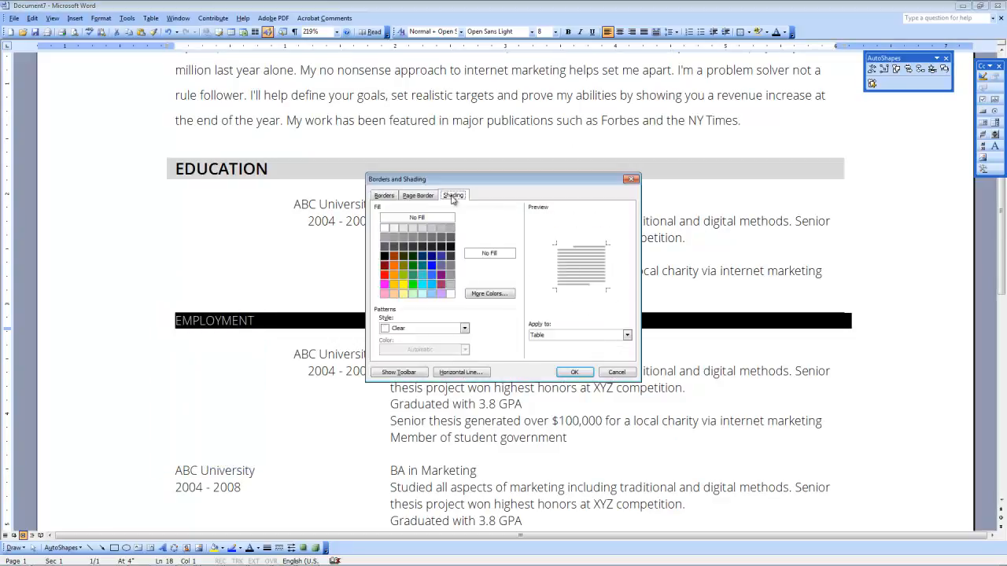
{"action": "left_click", "coordinate": [422, 230]}
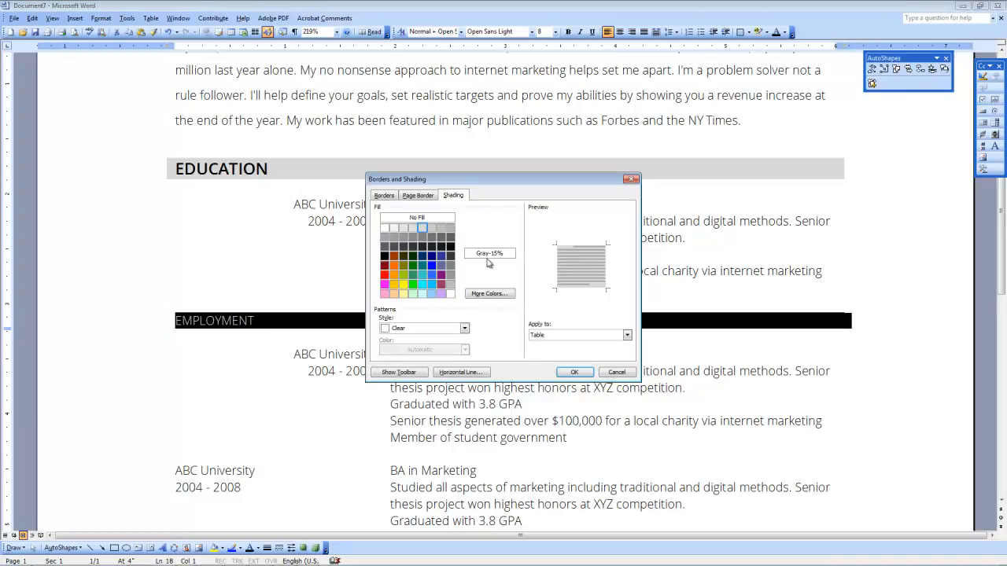
{"action": "left_click", "coordinate": [573, 373]}
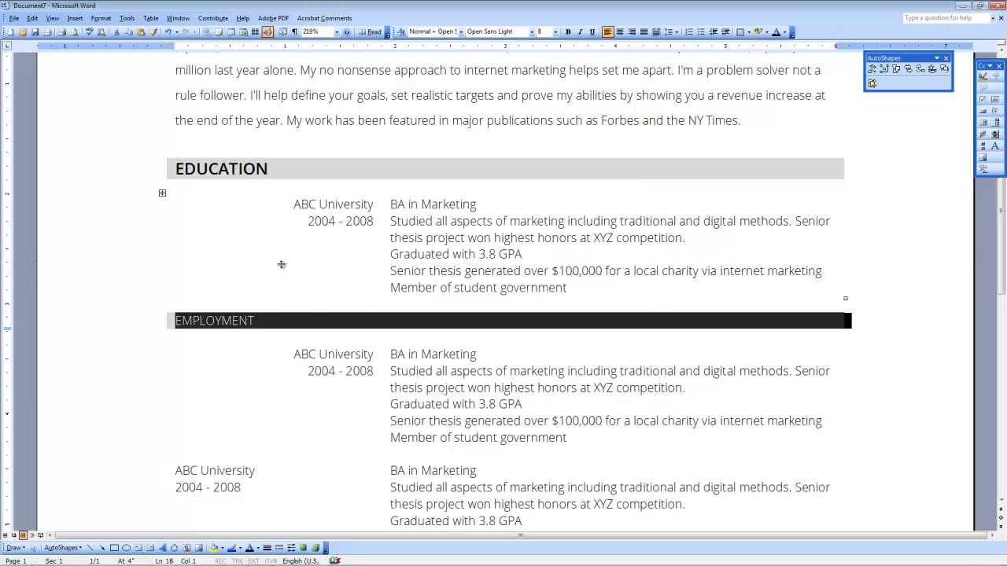
{"action": "left_click", "coordinate": [265, 320]}
Step: Format the EMPLOYMENT heading text as 10.5 pt Open Sans Semibold
{"action": "left_click_drag", "start_coordinate": [265, 320], "coordinate": [175, 320]}
{"action": "left_click", "coordinate": [556, 32]}
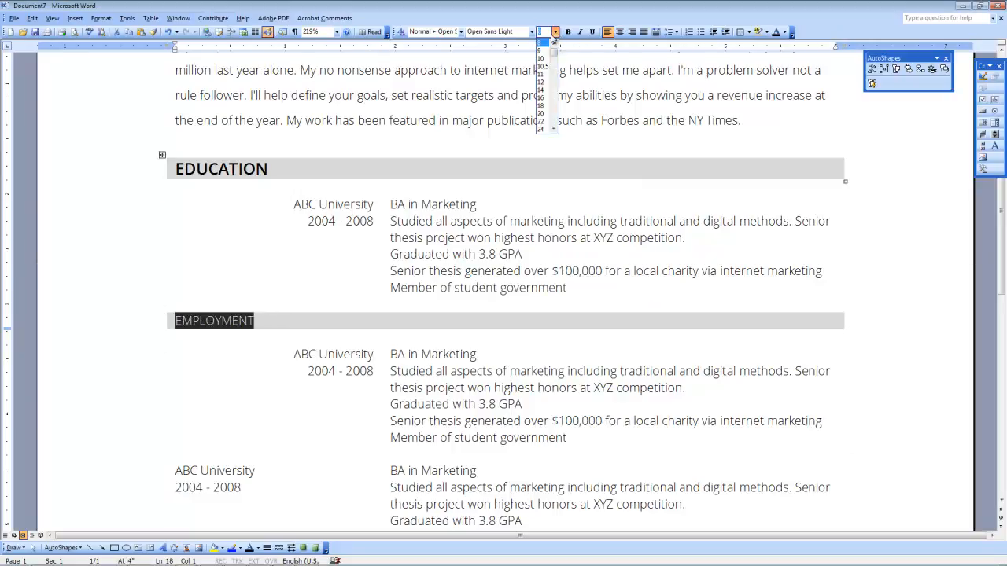
{"action": "left_click", "coordinate": [547, 59]}
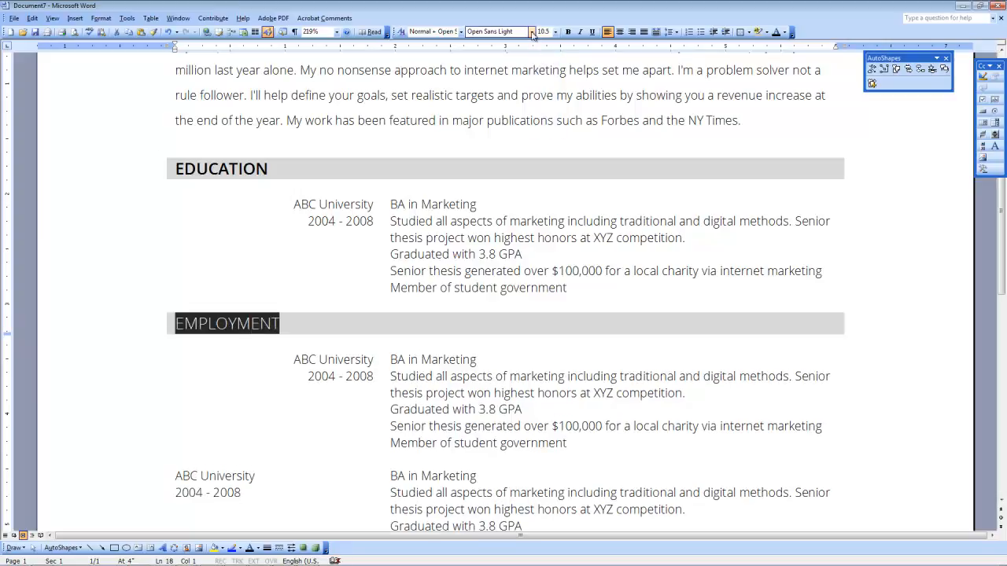
{"action": "left_click", "coordinate": [531, 32]}
{"action": "left_click", "coordinate": [516, 45]}
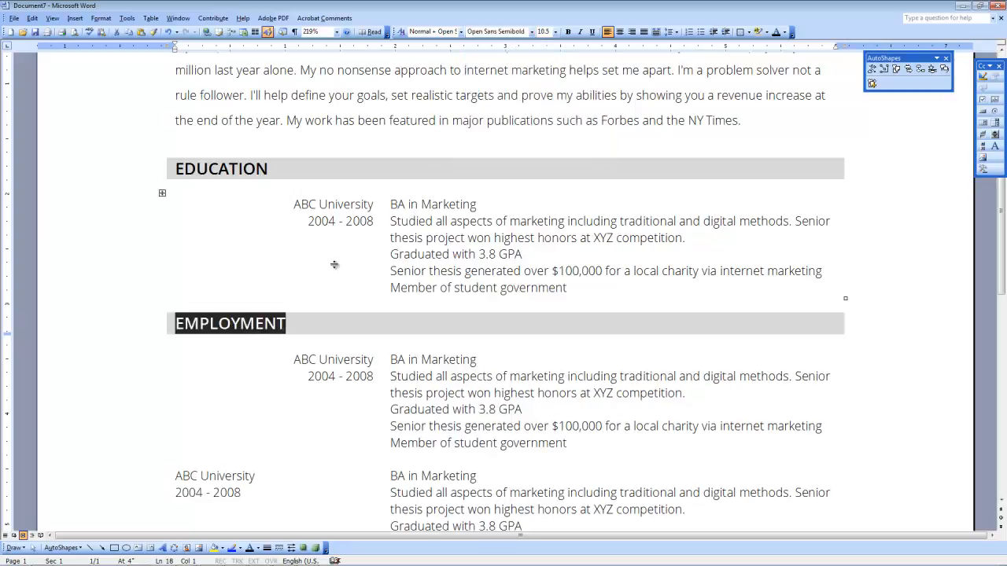
{"action": "left_click", "coordinate": [312, 323]}
Step: Review the EDUCATION heading bar's shading settings and close them unchanged
{"action": "left_click", "coordinate": [267, 171]}
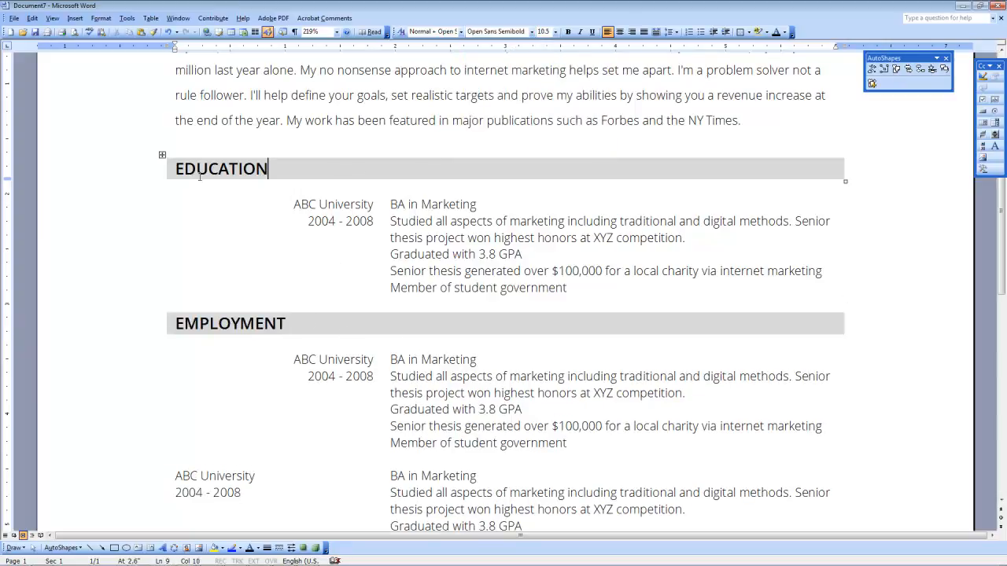
{"action": "left_click", "coordinate": [162, 160]}
{"action": "right_click", "coordinate": [162, 158]}
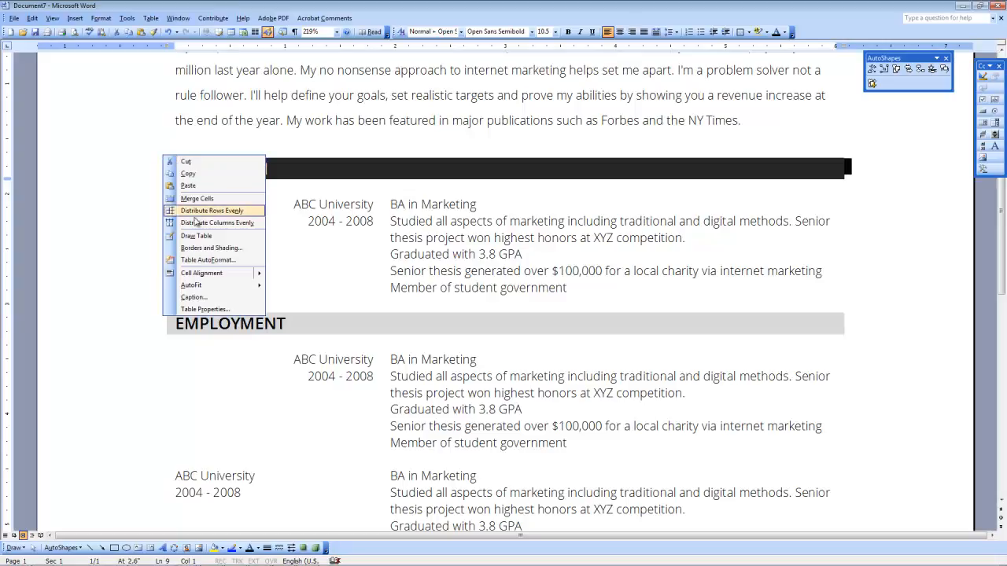
{"action": "left_click", "coordinate": [211, 249]}
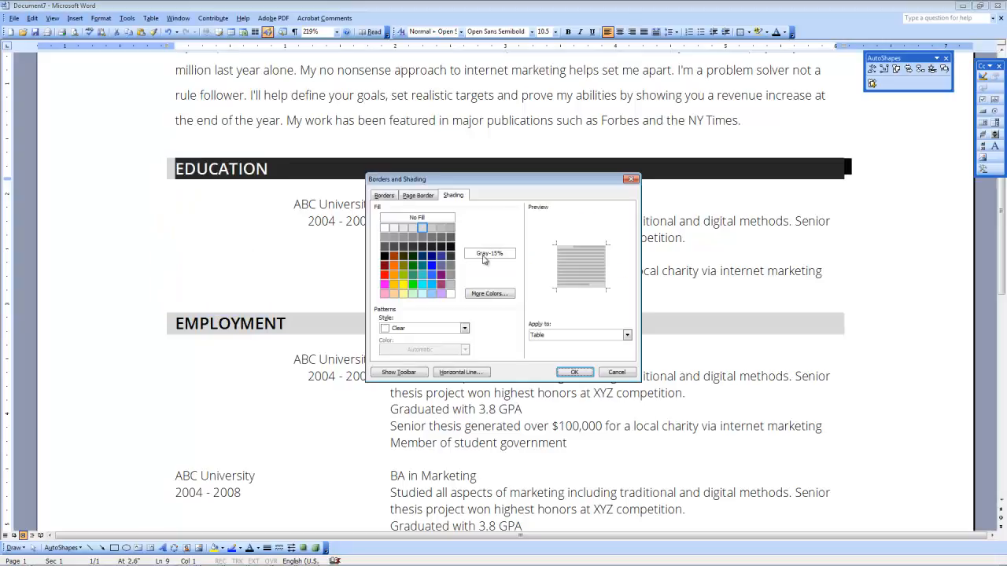
{"action": "left_click", "coordinate": [619, 373]}
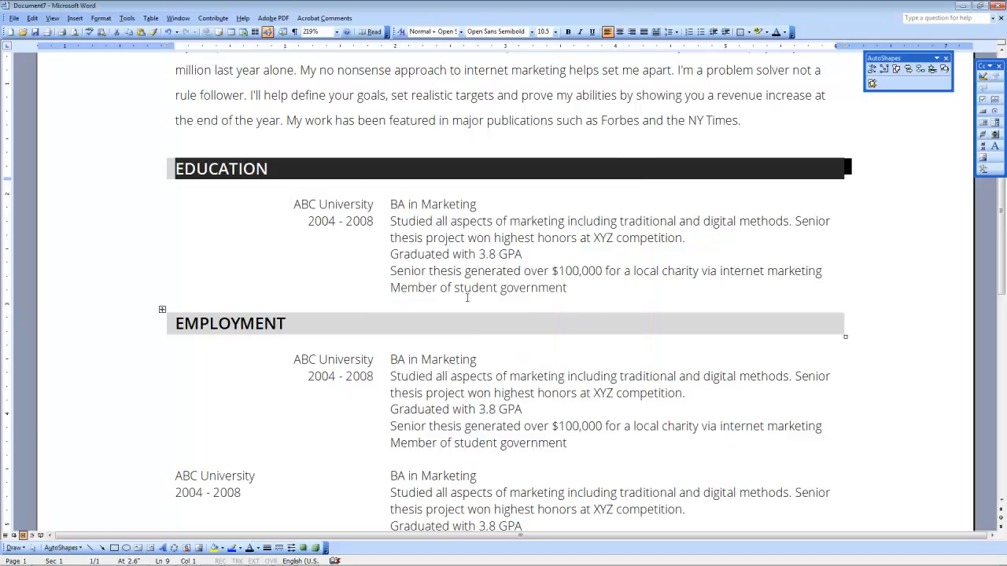
{"action": "scroll", "coordinate": [378, 353], "scroll_direction": "down", "scroll_amount": 3}
{"action": "left_click", "coordinate": [212, 439]}
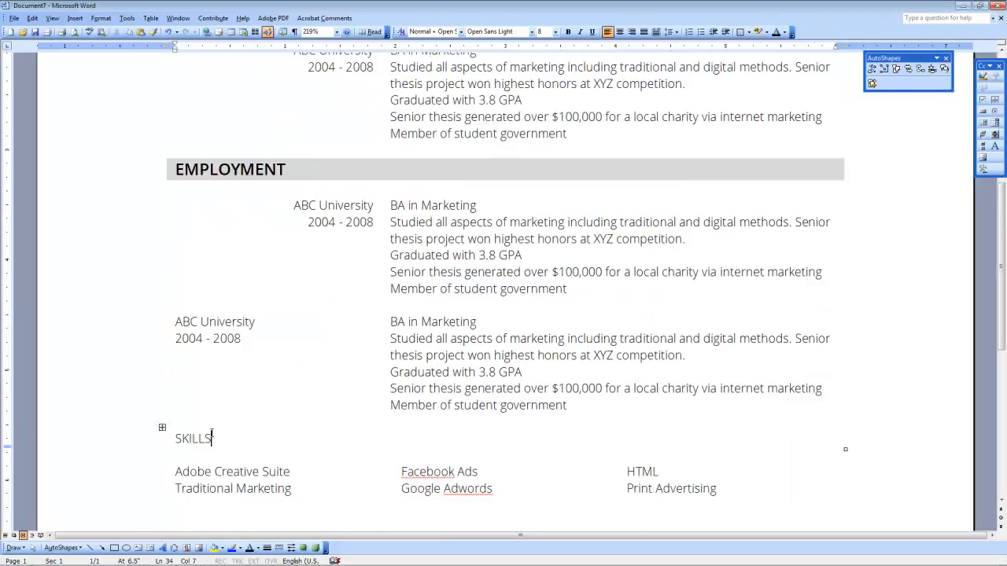
Step: Shade the SKILLS heading bar with Gray-15%
{"action": "left_click", "coordinate": [163, 431]}
{"action": "right_click", "coordinate": [162, 430]}
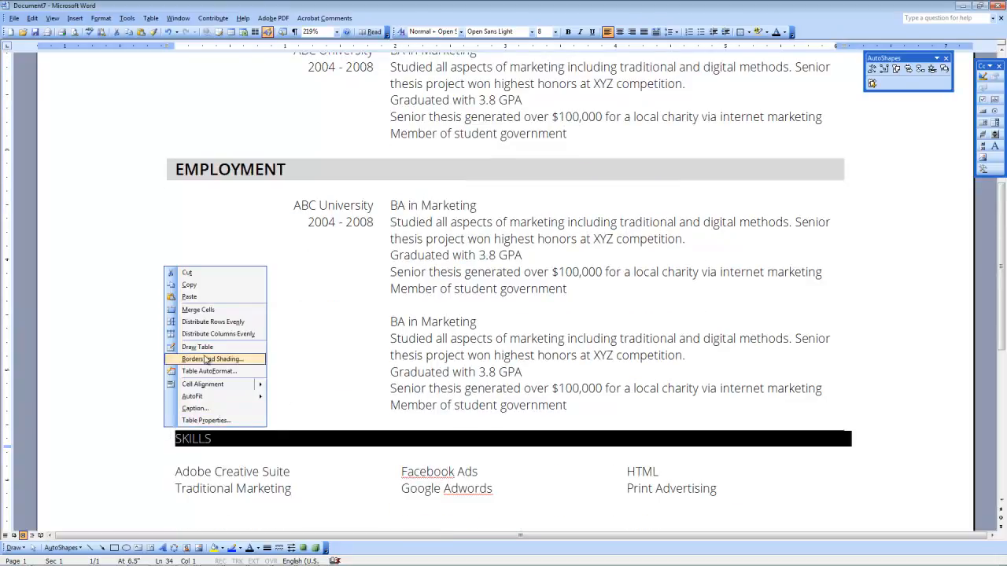
{"action": "left_click", "coordinate": [244, 361]}
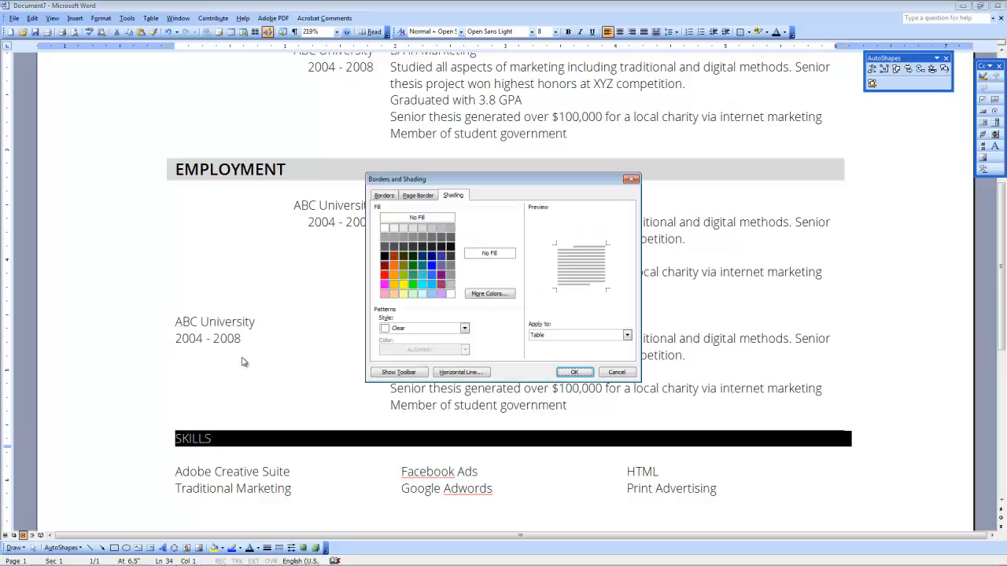
{"action": "left_click", "coordinate": [422, 228]}
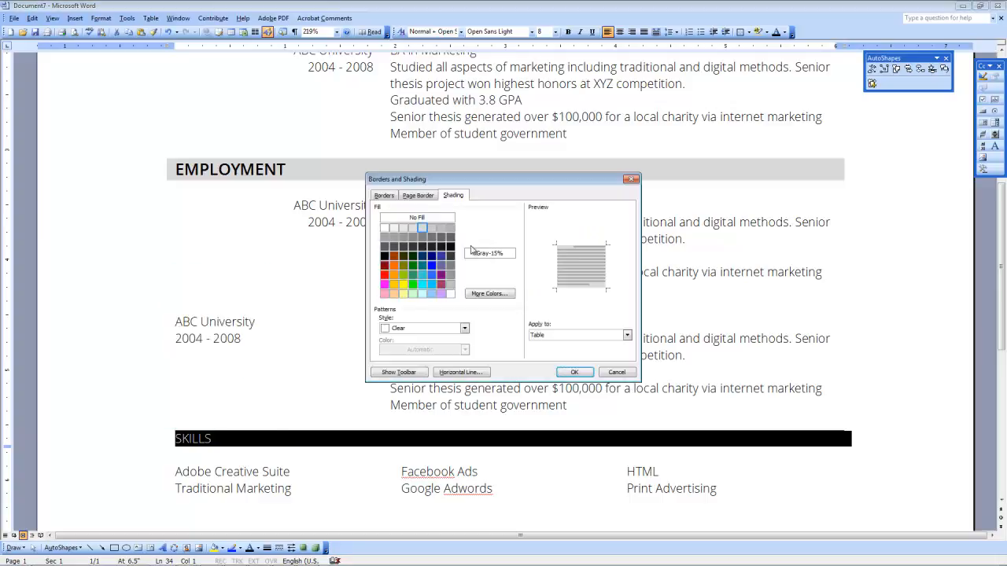
{"action": "left_click", "coordinate": [576, 373]}
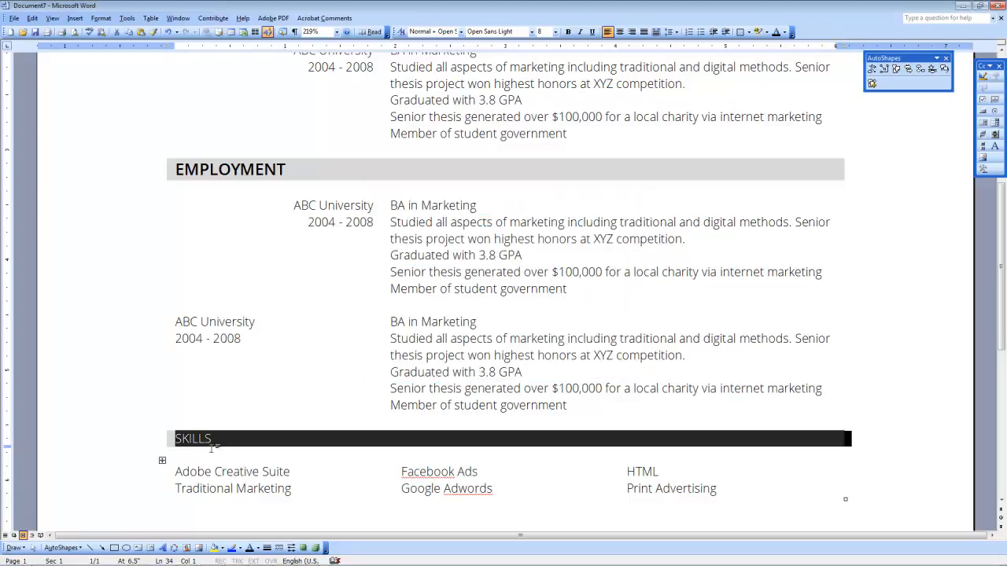
Step: Format the SKILLS heading text as 10.5 pt Open Sans Semibold
{"action": "left_click", "coordinate": [556, 32]}
{"action": "left_click", "coordinate": [545, 71]}
{"action": "left_click", "coordinate": [531, 33]}
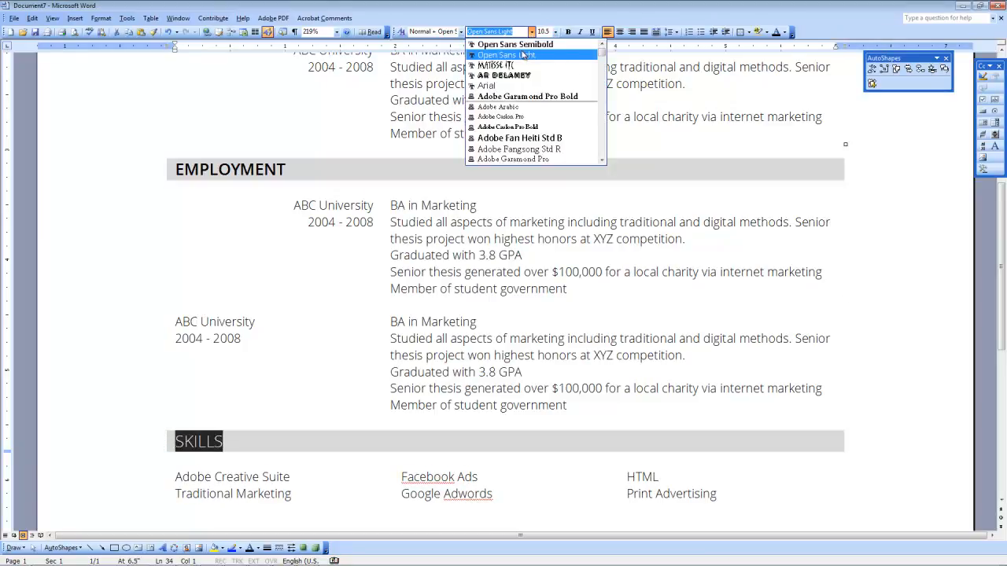
{"action": "left_click", "coordinate": [524, 54]}
{"action": "left_click", "coordinate": [307, 367]}
{"action": "scroll", "coordinate": [301, 362], "scroll_direction": "down", "scroll_amount": 5}
{"action": "scroll", "coordinate": [276, 350], "scroll_direction": "up", "scroll_amount": 2}
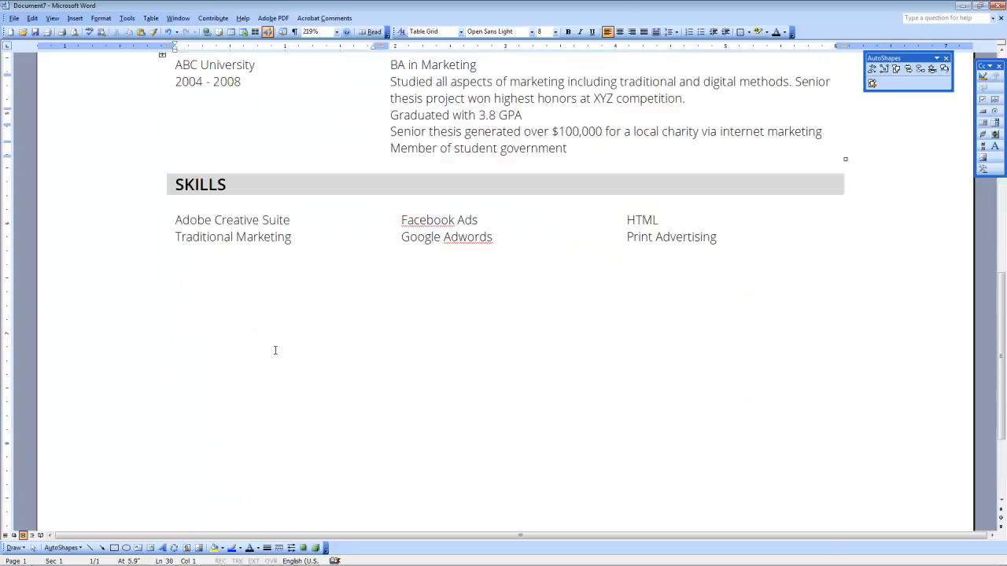
{"action": "scroll", "coordinate": [275, 350], "scroll_direction": "up", "scroll_amount": 5}
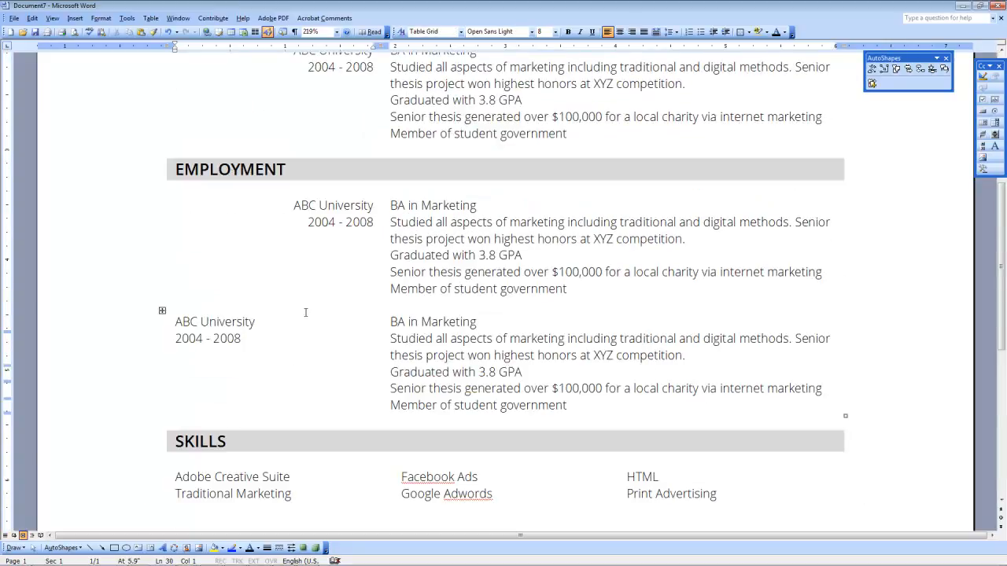
Step: Right-align 'ABC University' and '2004 - 2008' in the lower copied Employment entry
{"action": "left_click", "coordinate": [226, 321]}
{"action": "left_click_drag", "start_coordinate": [175, 321], "coordinate": [255, 321]}
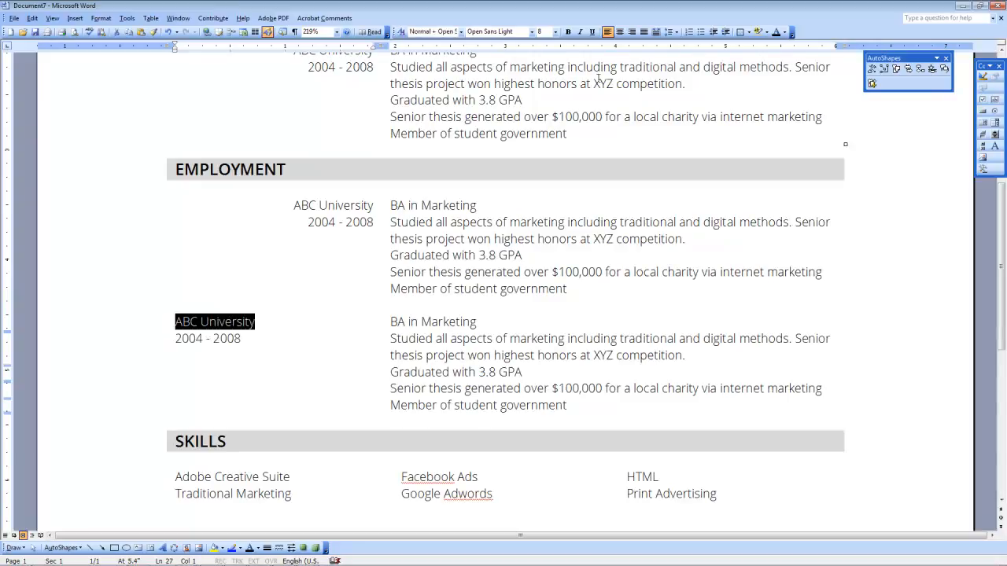
{"action": "left_click", "coordinate": [631, 31]}
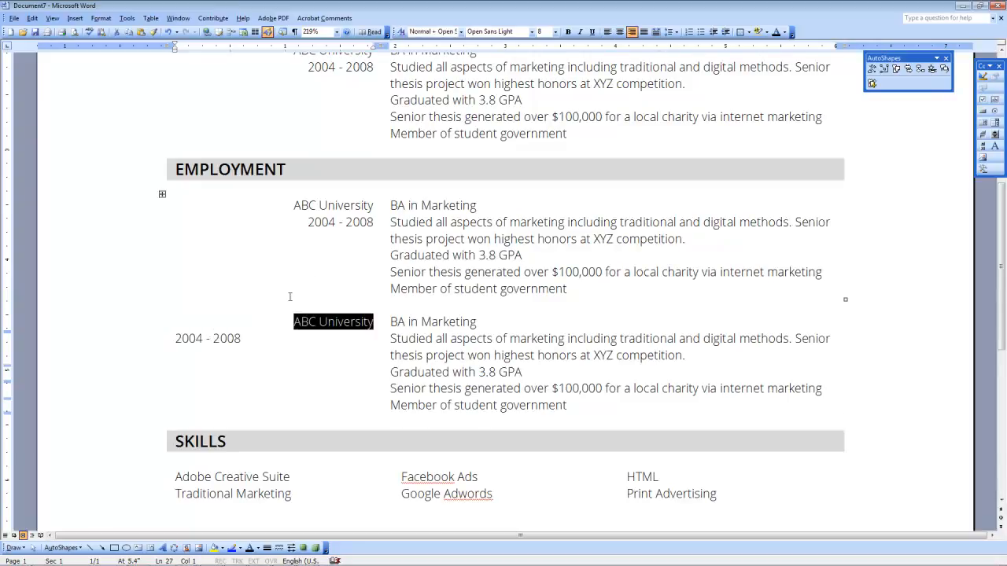
{"action": "left_click", "coordinate": [178, 338]}
{"action": "left_click_drag", "start_coordinate": [178, 339], "coordinate": [241, 338]}
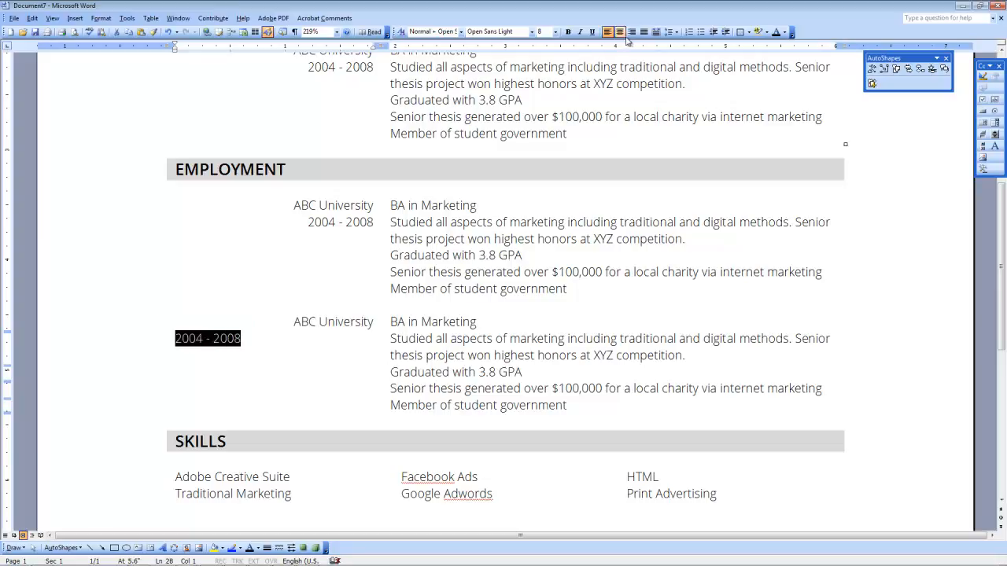
{"action": "left_click", "coordinate": [632, 33]}
{"action": "left_click", "coordinate": [408, 356]}
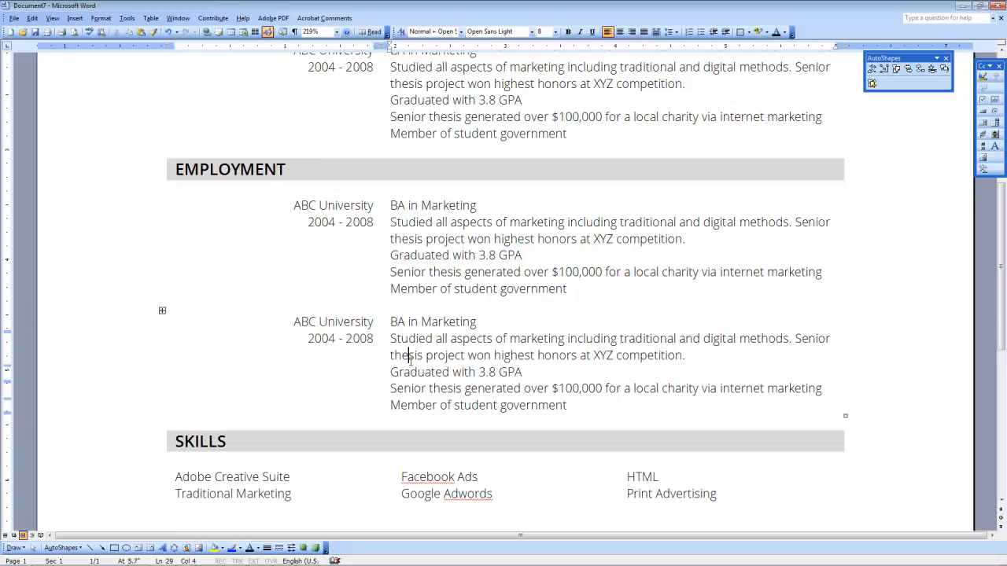
{"action": "left_click", "coordinate": [188, 559]}
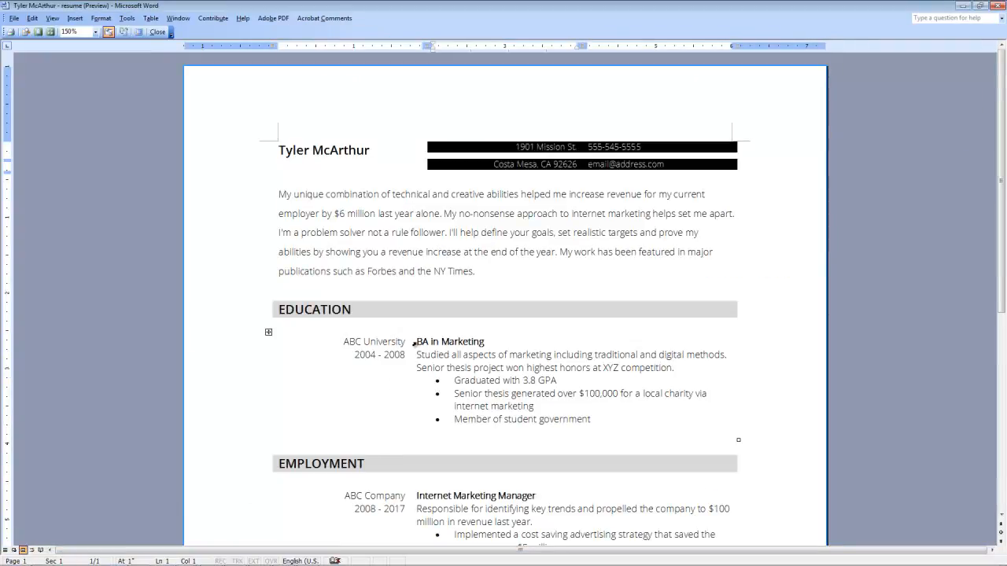
Step: Inspect the formatting of BA in Marketing and ABC University in the Education entry
{"action": "left_click_drag", "start_coordinate": [412, 343], "coordinate": [468, 347]}
{"action": "scroll", "coordinate": [466, 346], "scroll_direction": "down", "scroll_amount": 3}
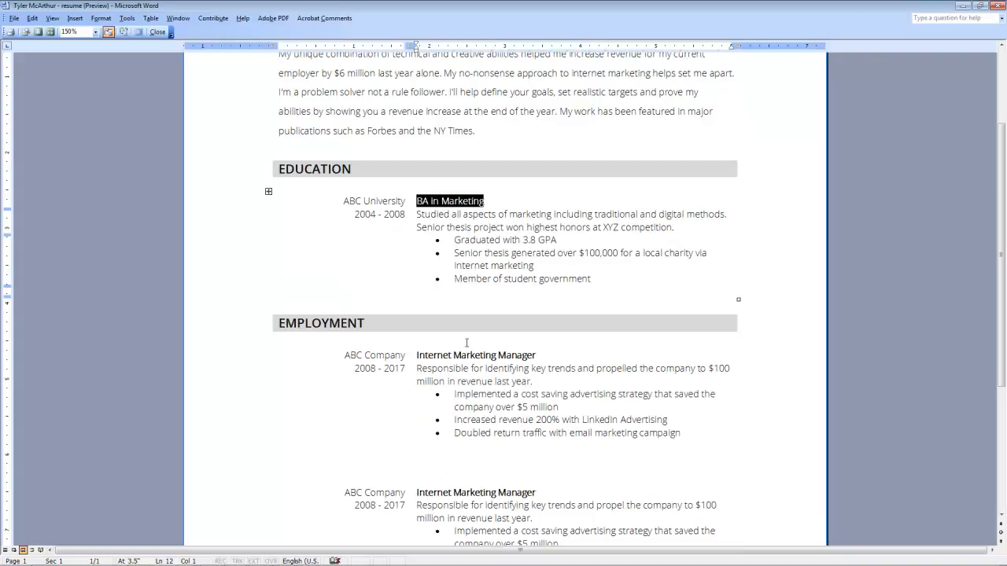
{"action": "left_click_drag", "start_coordinate": [417, 202], "coordinate": [440, 201]}
{"action": "left_click_drag", "start_coordinate": [344, 202], "coordinate": [398, 195]}
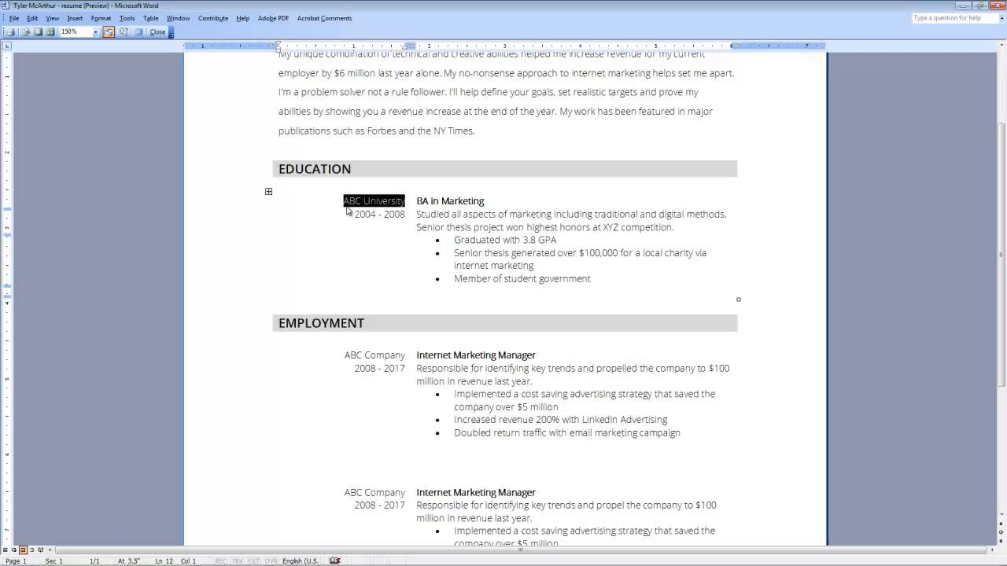
{"action": "left_click", "coordinate": [444, 200]}
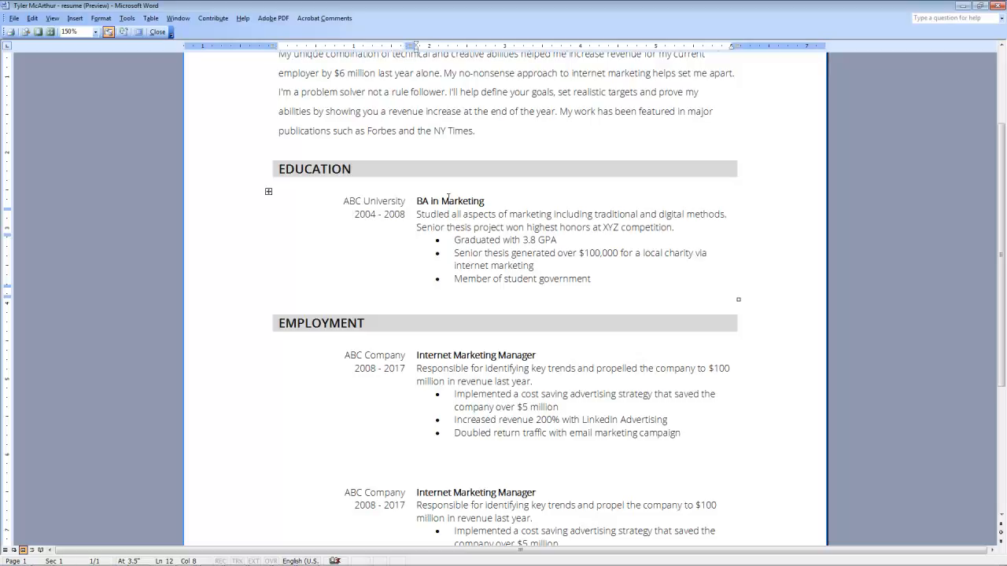
{"action": "left_click_drag", "start_coordinate": [344, 204], "coordinate": [389, 203]}
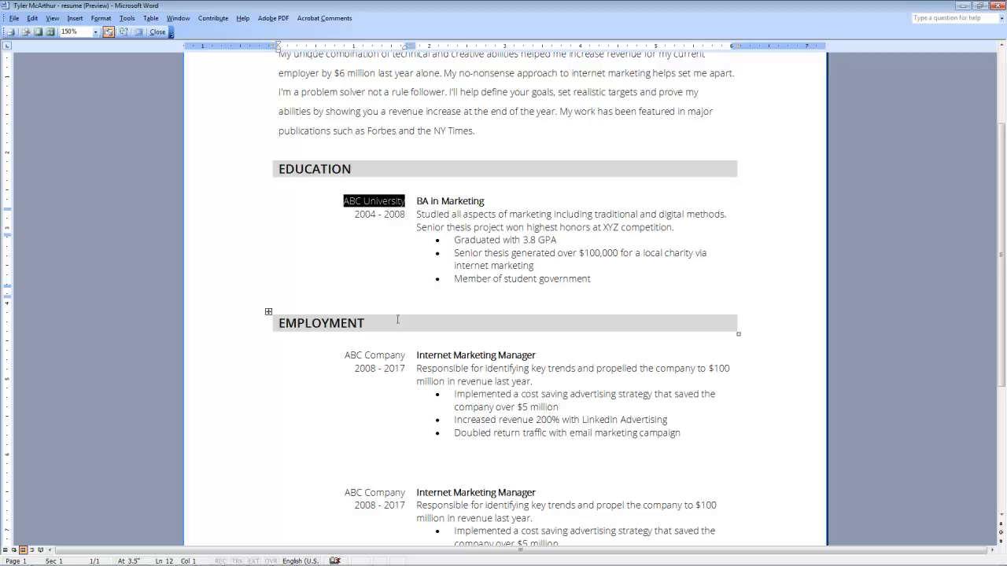
Step: Check the Internet Marketing Manager job title, then return to the Document7 draft
{"action": "left_click", "coordinate": [355, 358]}
{"action": "scroll", "coordinate": [415, 329], "scroll_direction": "down", "scroll_amount": 3}
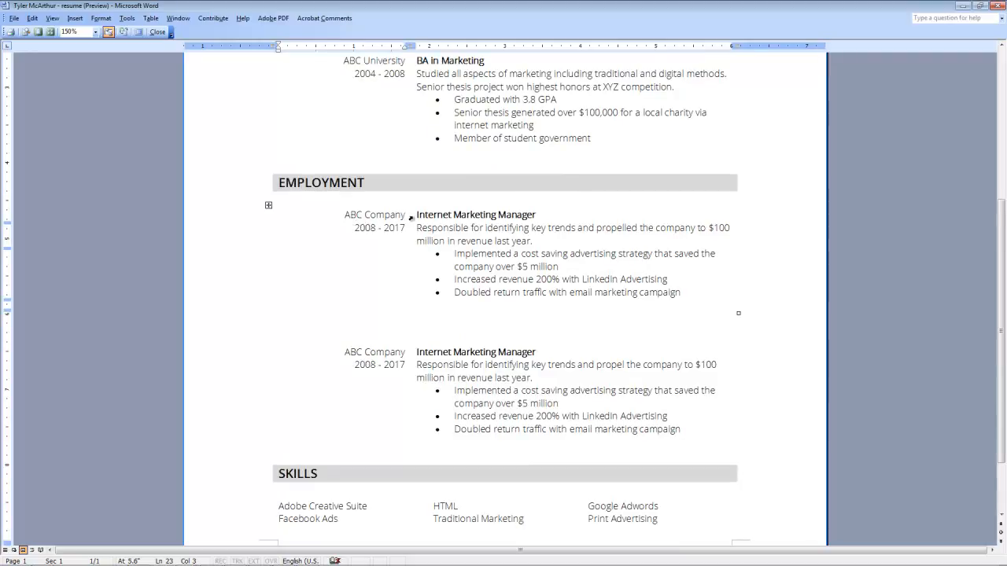
{"action": "left_click_drag", "start_coordinate": [413, 214], "coordinate": [531, 212]}
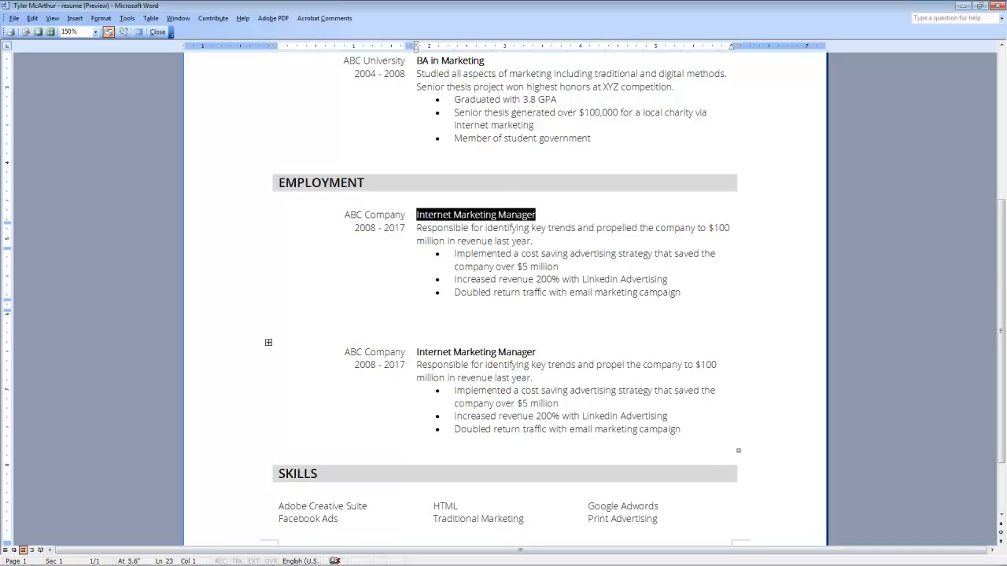
{"action": "left_click", "coordinate": [188, 556]}
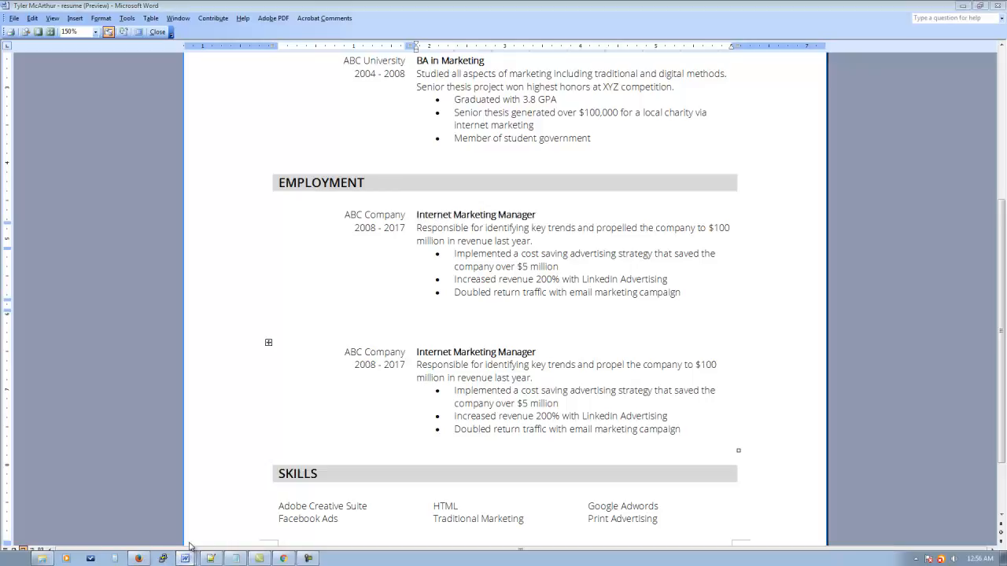
{"action": "scroll", "coordinate": [428, 209], "scroll_direction": "up", "scroll_amount": 5}
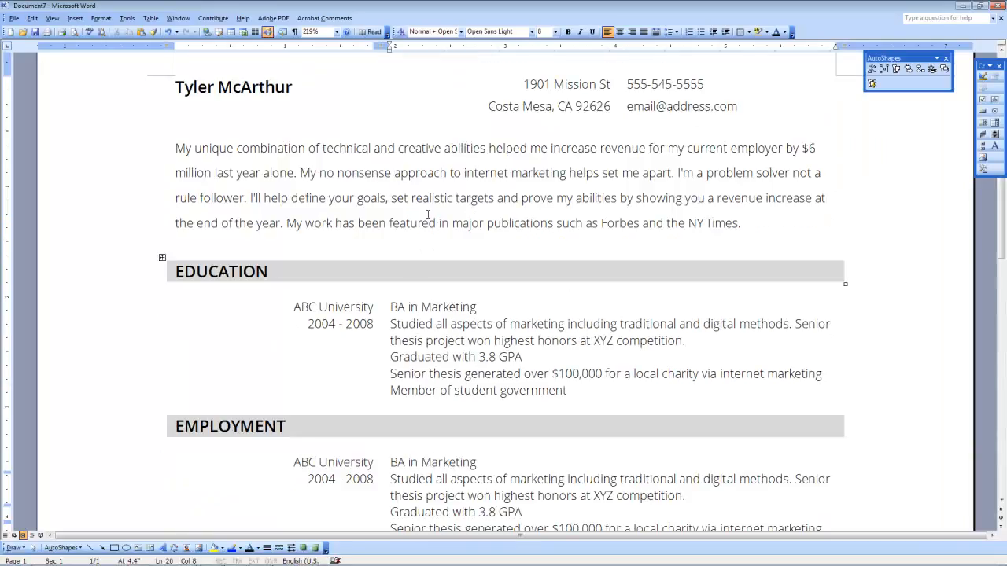
Step: Bold the three BA in Marketing titles, one under Education and two under Employment
{"action": "scroll", "coordinate": [425, 236], "scroll_direction": "down", "scroll_amount": 1}
{"action": "left_click_drag", "start_coordinate": [393, 258], "coordinate": [453, 251]}
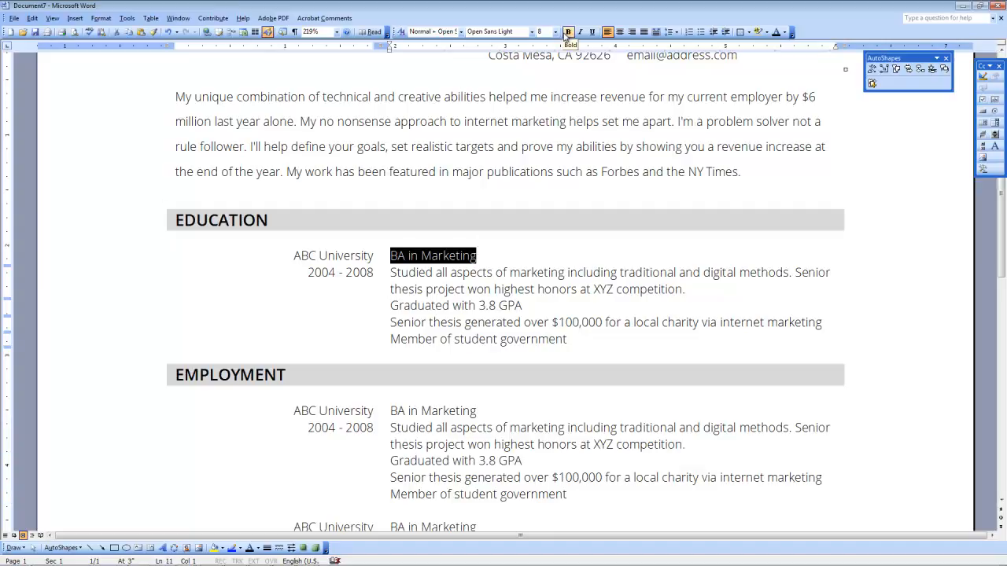
{"action": "left_click", "coordinate": [569, 33]}
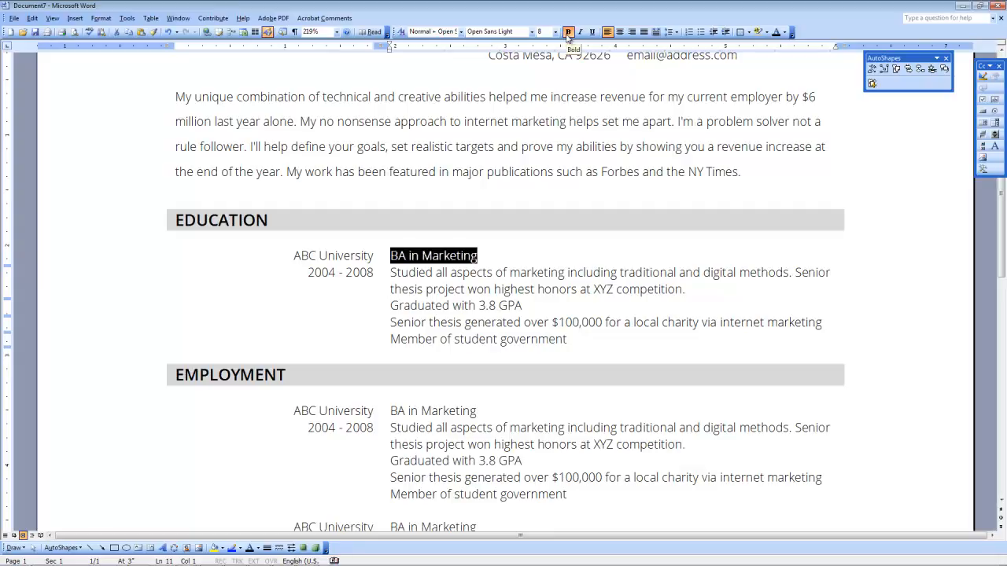
{"action": "left_click", "coordinate": [420, 269]}
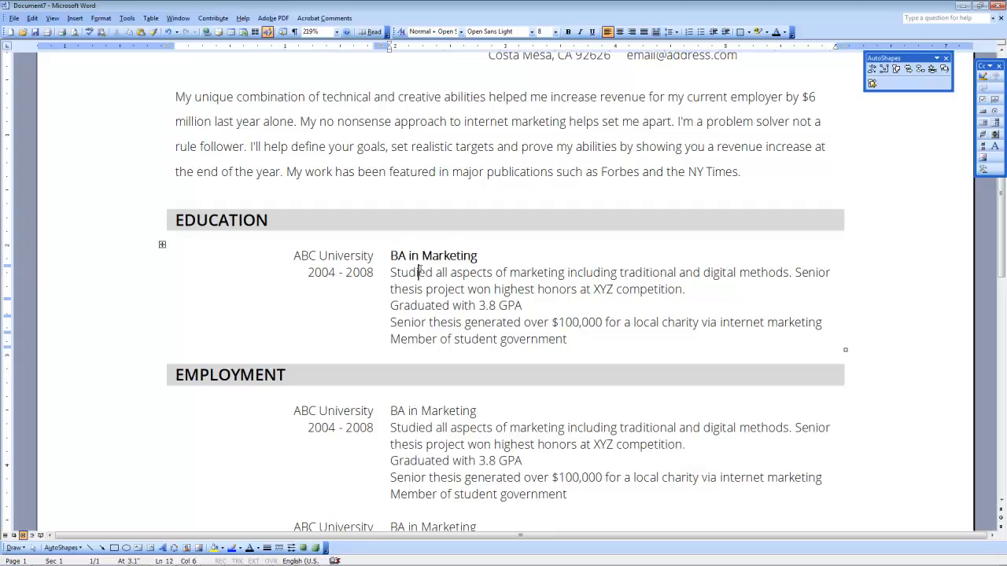
{"action": "scroll", "coordinate": [421, 266], "scroll_direction": "down", "scroll_amount": 3}
{"action": "left_click_drag", "start_coordinate": [393, 256], "coordinate": [478, 258]}
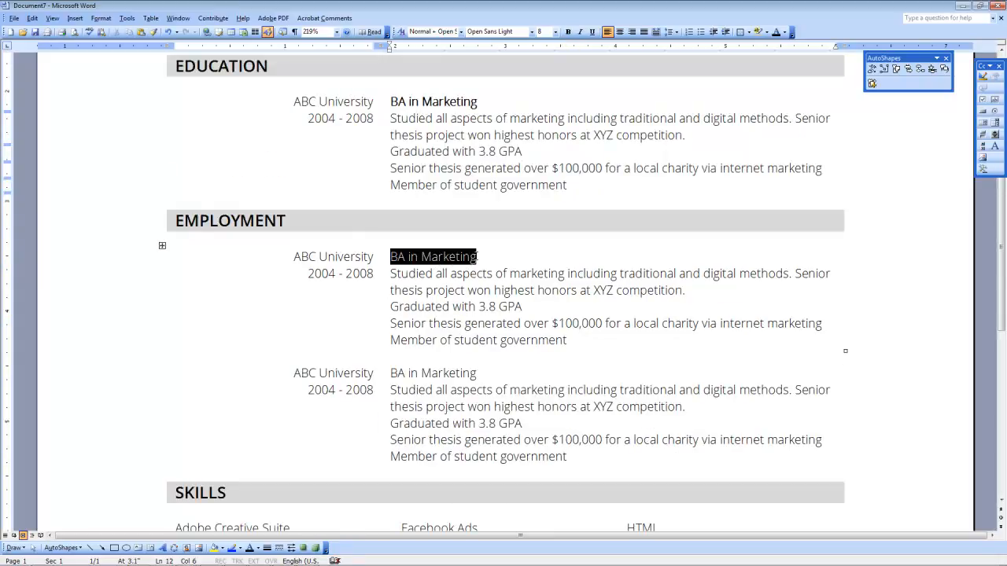
{"action": "left_click", "coordinate": [568, 33]}
{"action": "scroll", "coordinate": [393, 315], "scroll_direction": "down", "scroll_amount": 1}
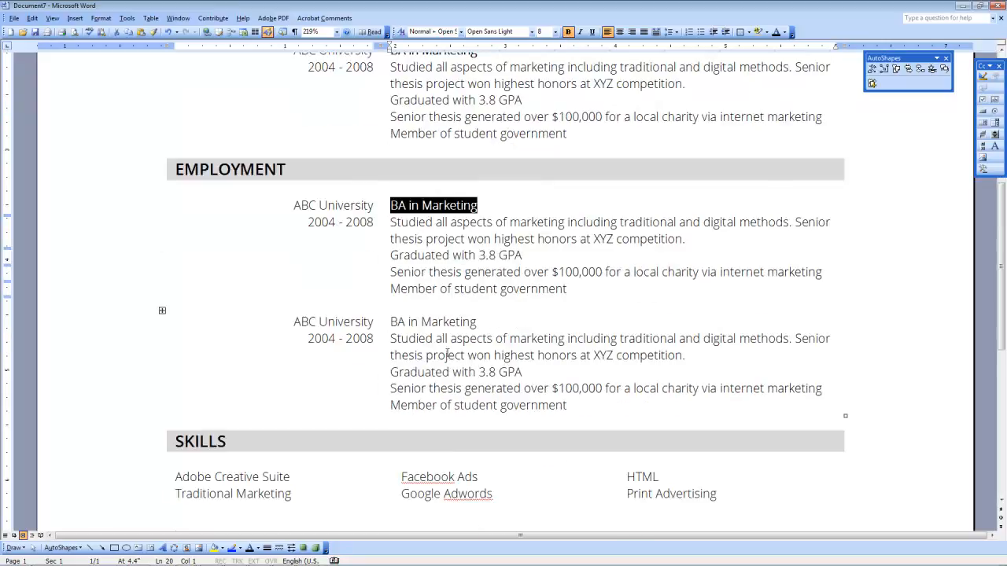
{"action": "left_click_drag", "start_coordinate": [393, 322], "coordinate": [456, 320]}
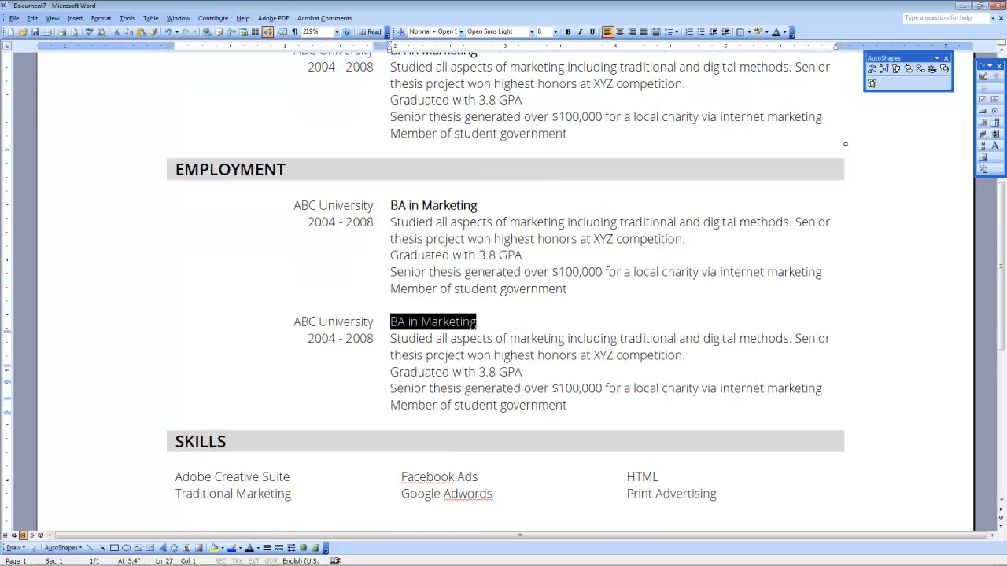
{"action": "left_click", "coordinate": [568, 31]}
{"action": "scroll", "coordinate": [563, 162], "scroll_direction": "down", "scroll_amount": 3}
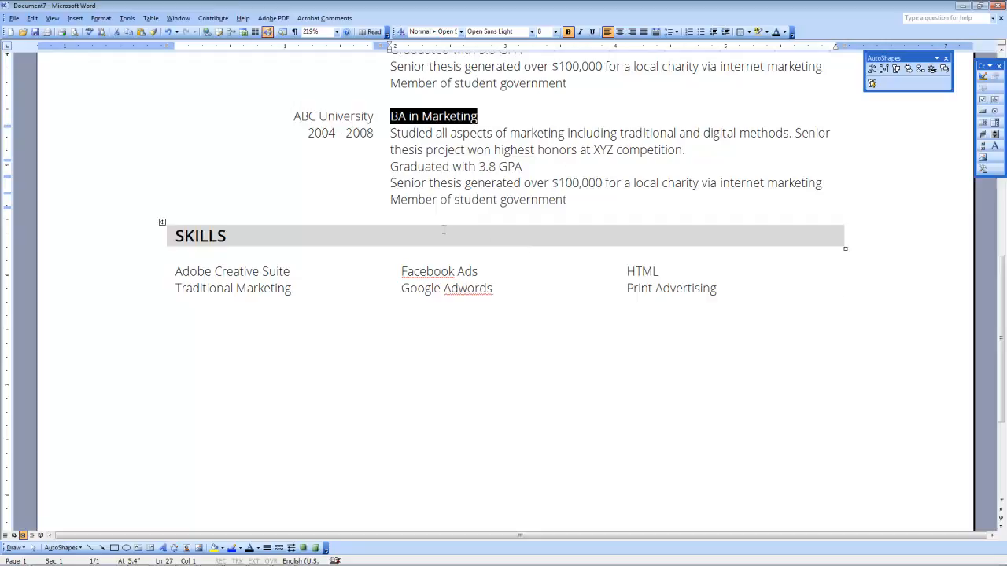
Step: Compare bullet formatting against the finished resume preview, then return to Document7
{"action": "left_click", "coordinate": [185, 559]}
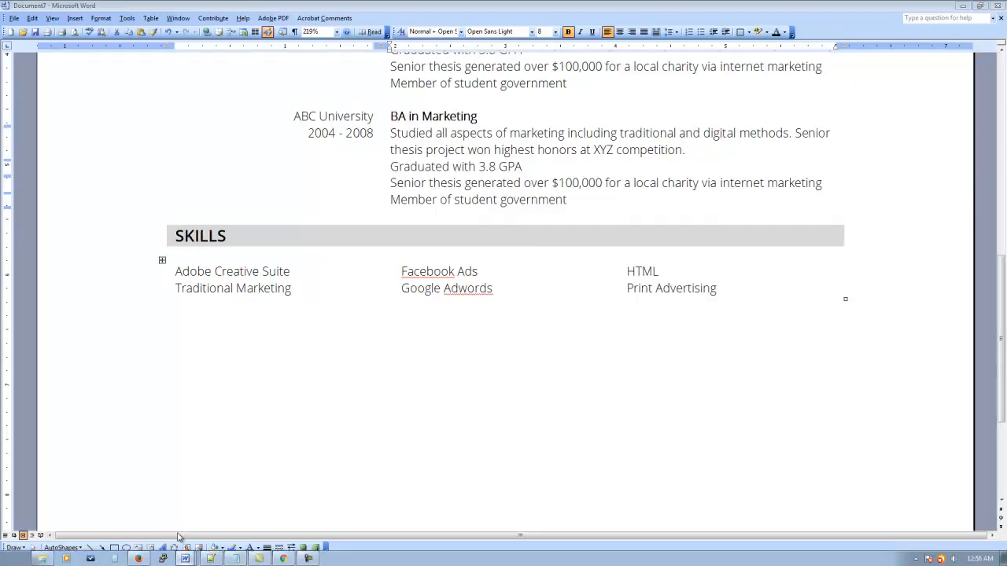
{"action": "left_click", "coordinate": [175, 500]}
{"action": "left_click_drag", "start_coordinate": [458, 254], "coordinate": [493, 289]}
{"action": "left_click_drag", "start_coordinate": [455, 391], "coordinate": [499, 441]}
{"action": "left_click_drag", "start_coordinate": [464, 144], "coordinate": [461, 112]}
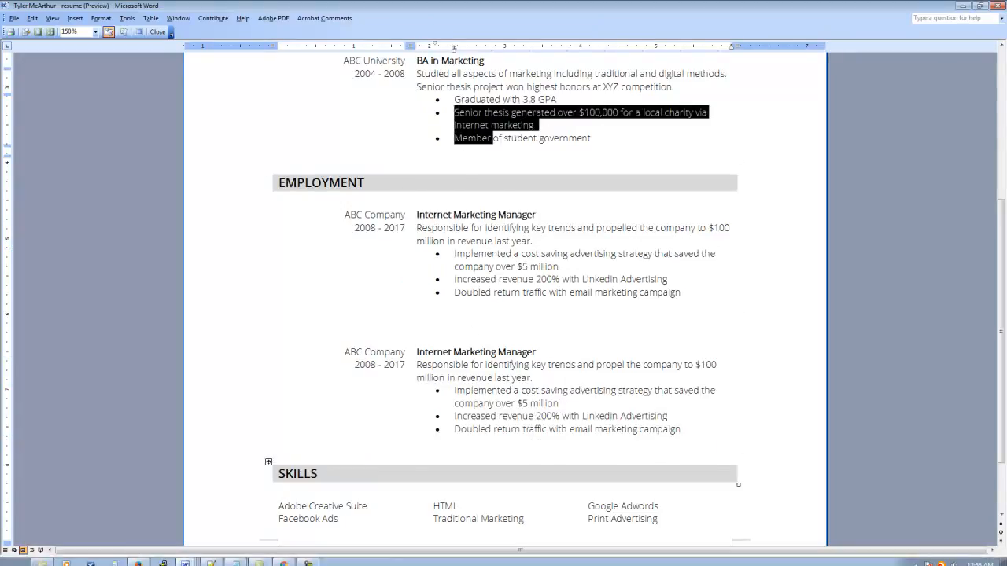
{"action": "left_click", "coordinate": [176, 561]}
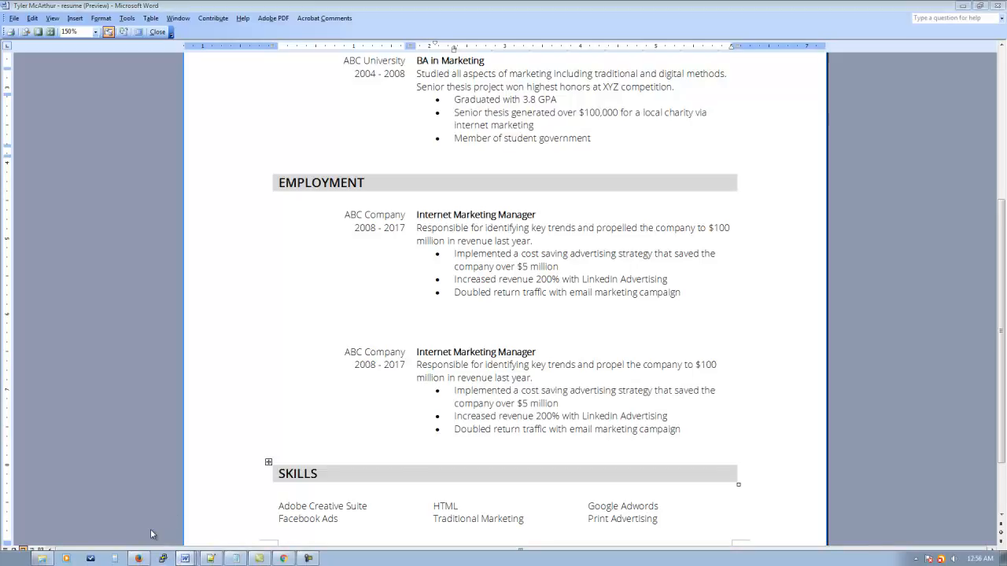
{"action": "left_click", "coordinate": [153, 524]}
{"action": "scroll", "coordinate": [398, 164], "scroll_direction": "up", "scroll_amount": 5}
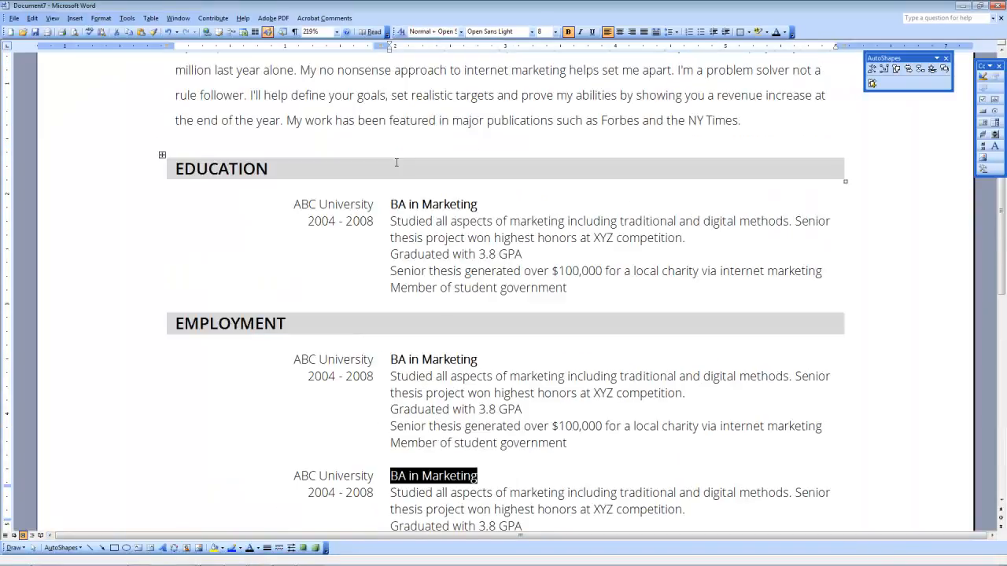
Step: Bullet the Education entry's Graduated, Senior thesis and Member of student government lines
{"action": "left_click", "coordinate": [391, 252]}
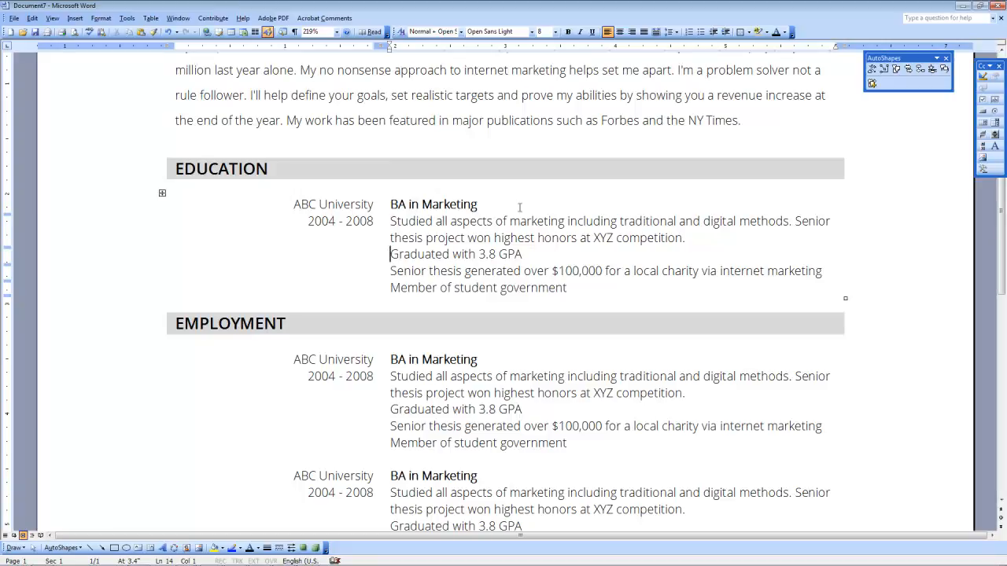
{"action": "left_click", "coordinate": [700, 32]}
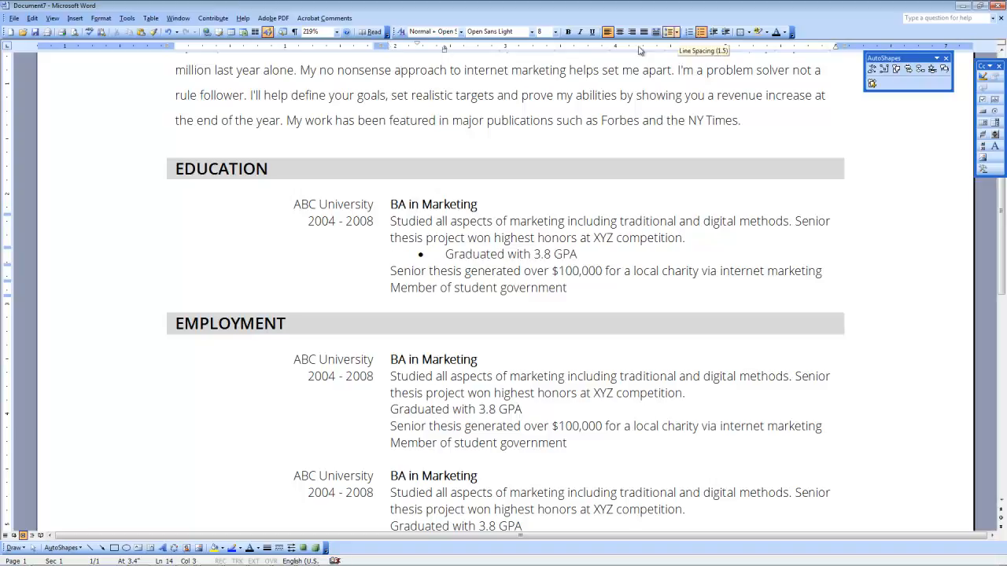
{"action": "left_click", "coordinate": [392, 272]}
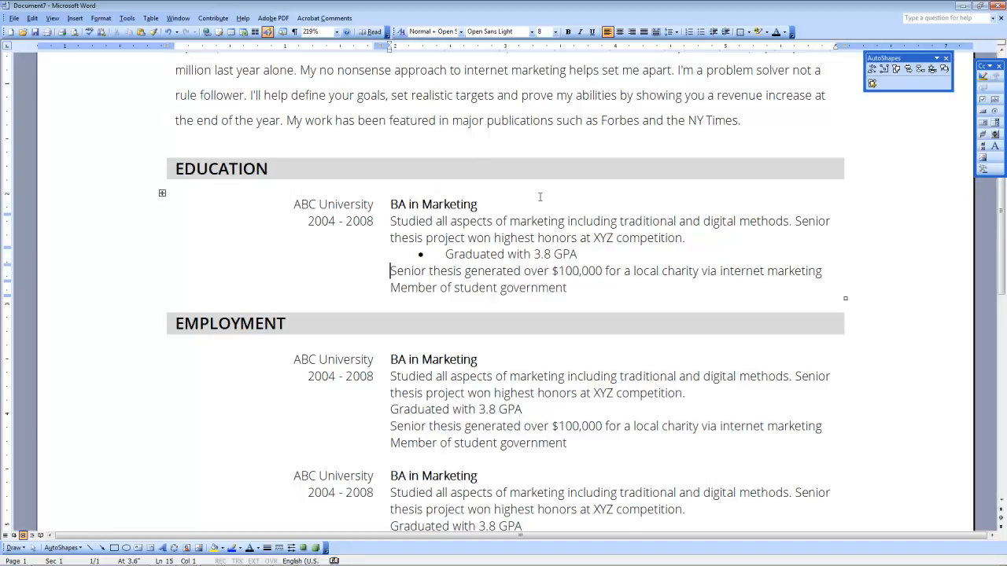
{"action": "left_click", "coordinate": [700, 32]}
{"action": "left_click", "coordinate": [392, 305]}
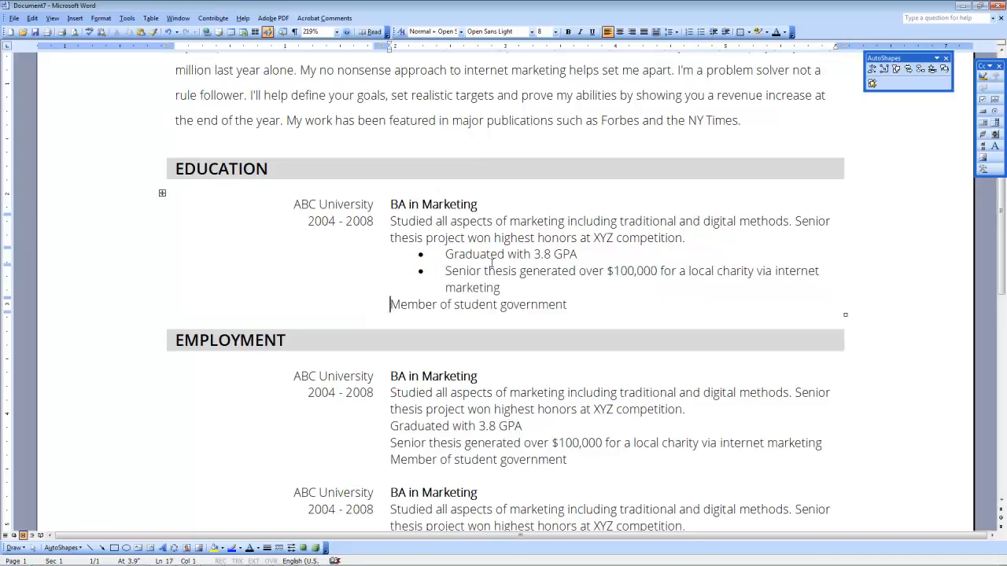
{"action": "left_click", "coordinate": [700, 35]}
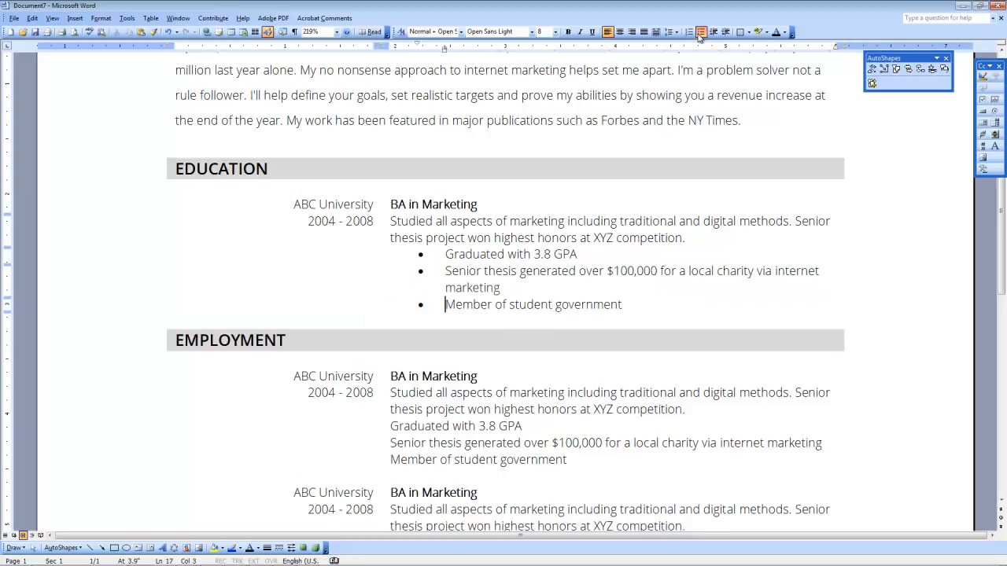
Step: Bullet the first job's Graduated, Senior thesis and Member lines
{"action": "scroll", "coordinate": [620, 163], "scroll_direction": "down", "scroll_amount": 3}
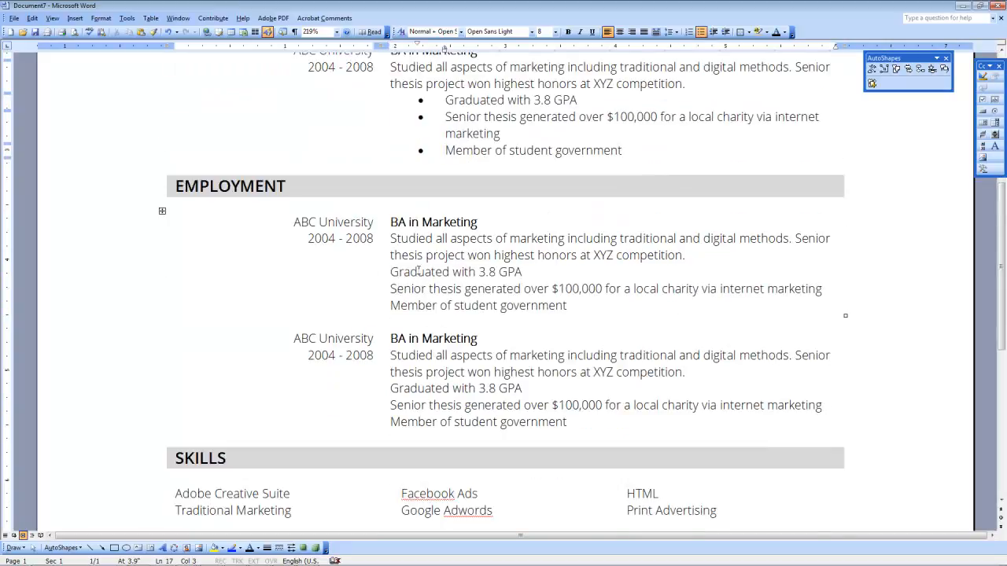
{"action": "left_click", "coordinate": [391, 272]}
{"action": "left_click", "coordinate": [701, 35]}
{"action": "left_click", "coordinate": [389, 291]}
{"action": "left_click", "coordinate": [393, 291]}
{"action": "left_click", "coordinate": [701, 32]}
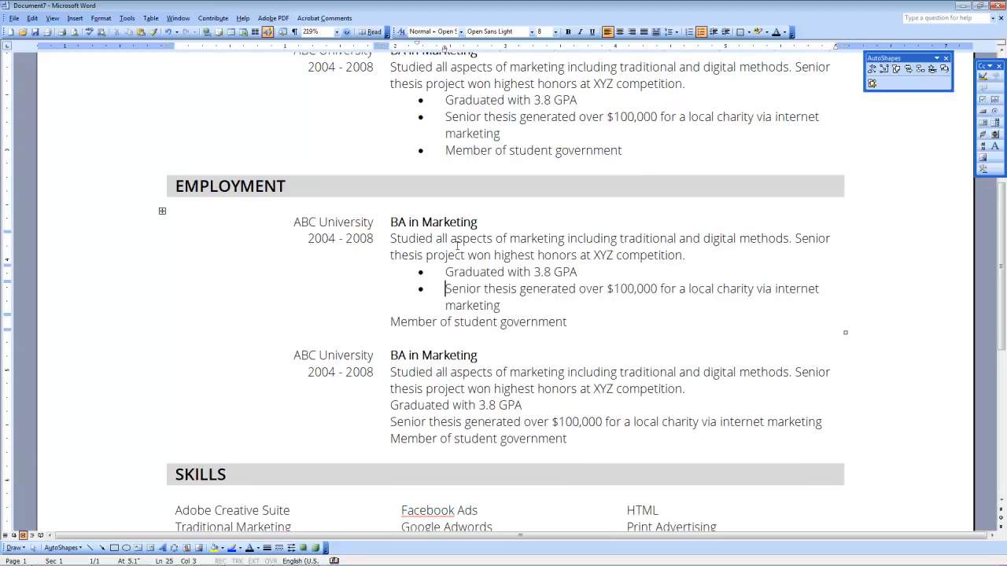
{"action": "left_click", "coordinate": [392, 322]}
{"action": "left_click", "coordinate": [701, 33]}
Step: Bullet the second job's three lines, undoing the accidental numbering on the Member line
{"action": "scroll", "coordinate": [454, 313], "scroll_direction": "down", "scroll_amount": 2}
{"action": "left_click", "coordinate": [392, 302]}
{"action": "left_click", "coordinate": [701, 32]}
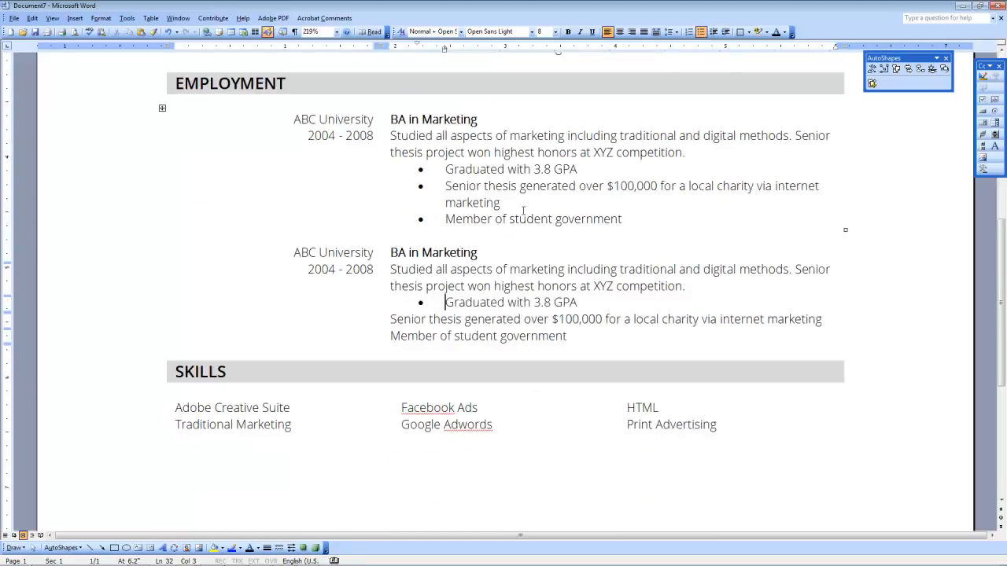
{"action": "left_click", "coordinate": [391, 319]}
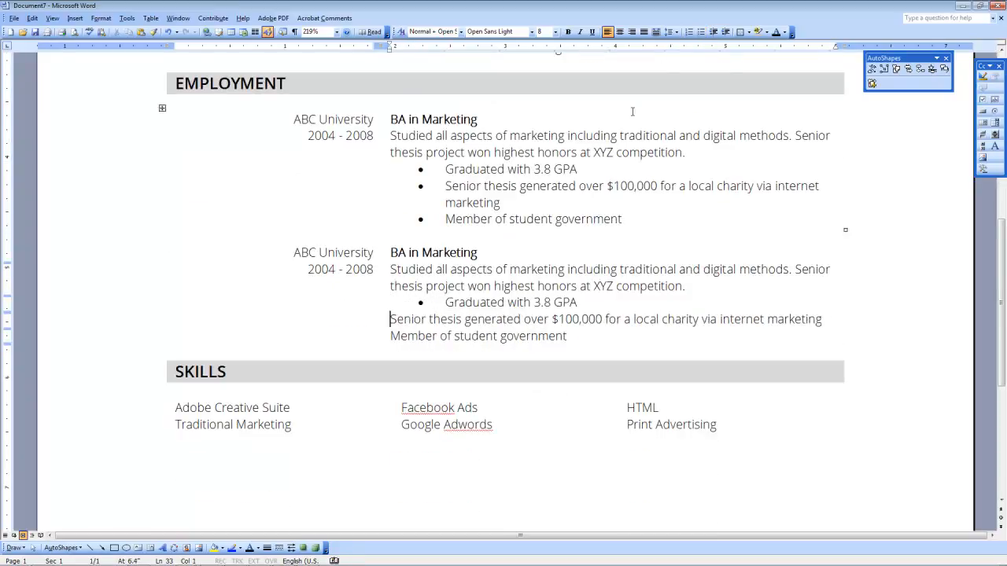
{"action": "left_click", "coordinate": [701, 32]}
{"action": "left_click", "coordinate": [391, 352]}
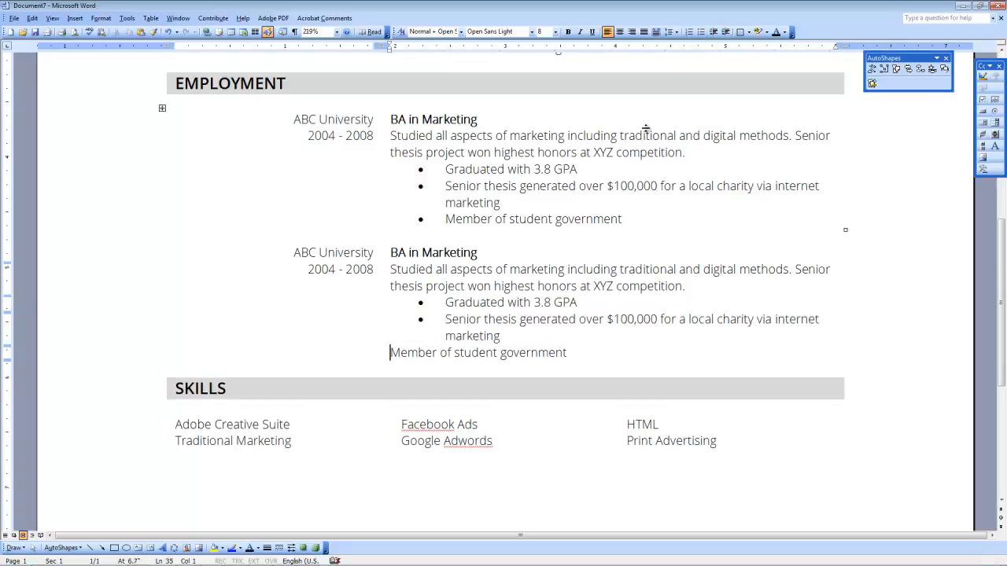
{"action": "left_click", "coordinate": [689, 33]}
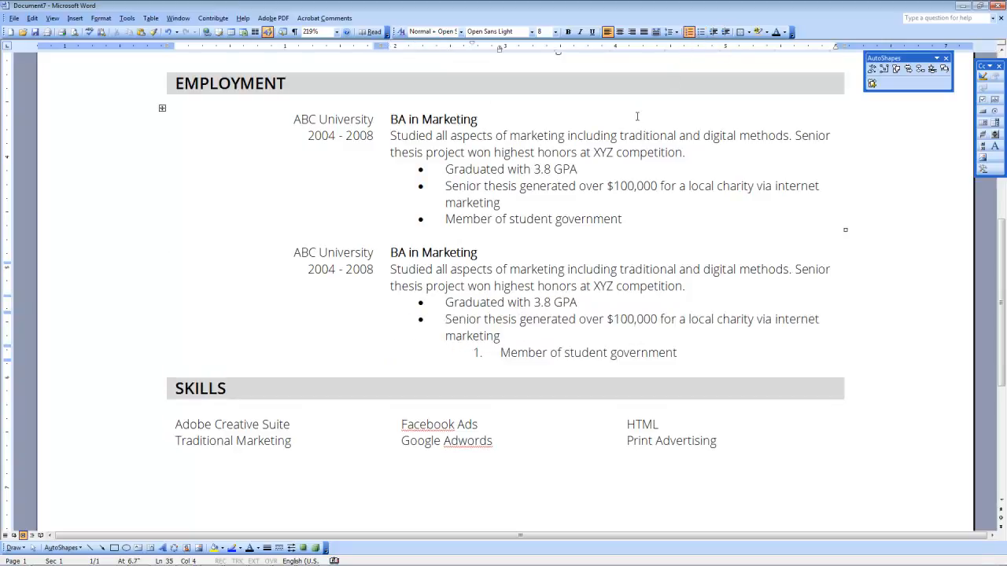
{"action": "left_click", "coordinate": [689, 32]}
{"action": "left_click", "coordinate": [701, 32]}
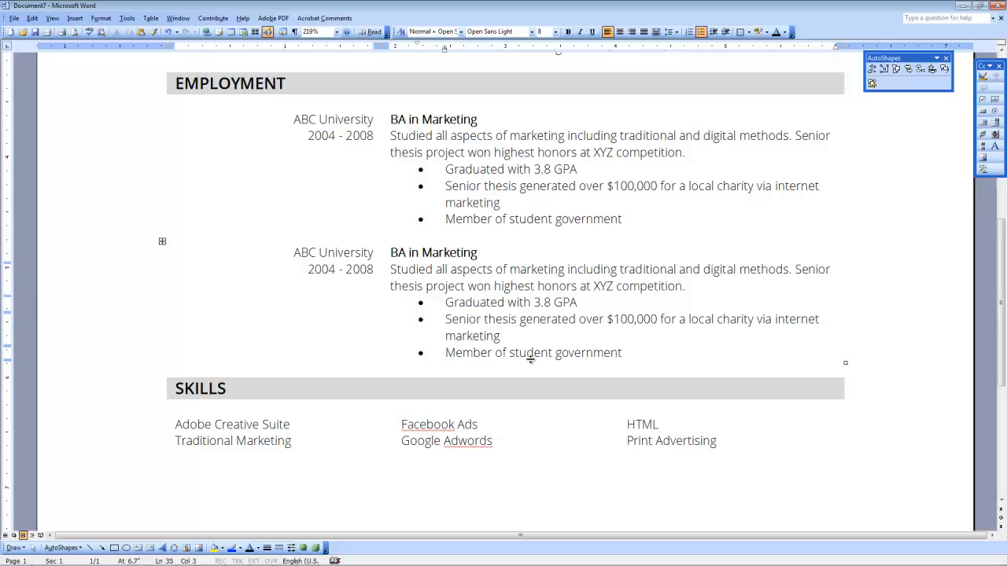
{"action": "scroll", "coordinate": [505, 338], "scroll_direction": "down", "scroll_amount": 5}
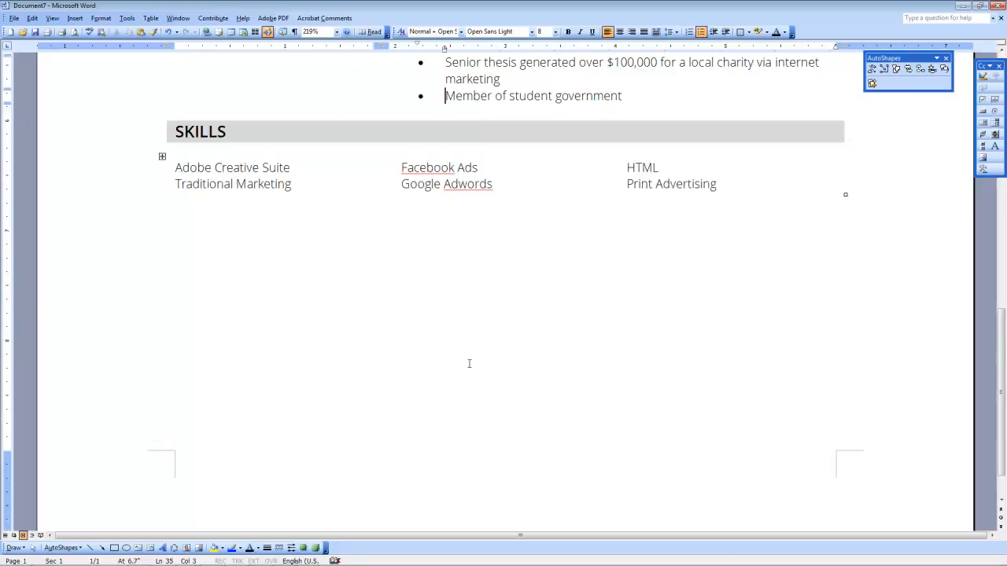
{"action": "scroll", "coordinate": [482, 347], "scroll_direction": "up", "scroll_amount": 7}
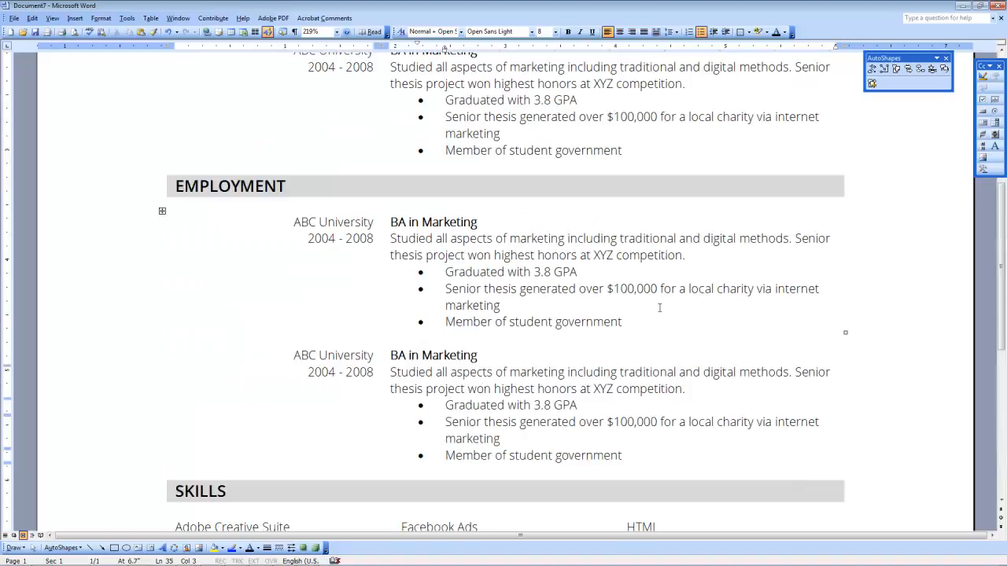
Step: Set the Zoom to 100% and look over the whole resume page
{"action": "left_click", "coordinate": [337, 32]}
{"action": "left_click", "coordinate": [324, 62]}
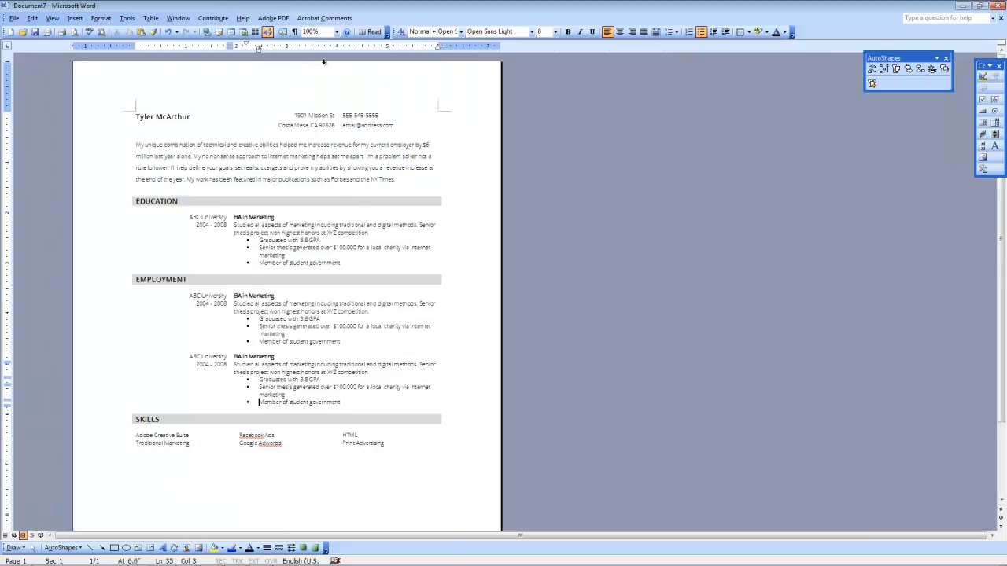
{"action": "scroll", "coordinate": [242, 288], "scroll_direction": "down", "scroll_amount": 2}
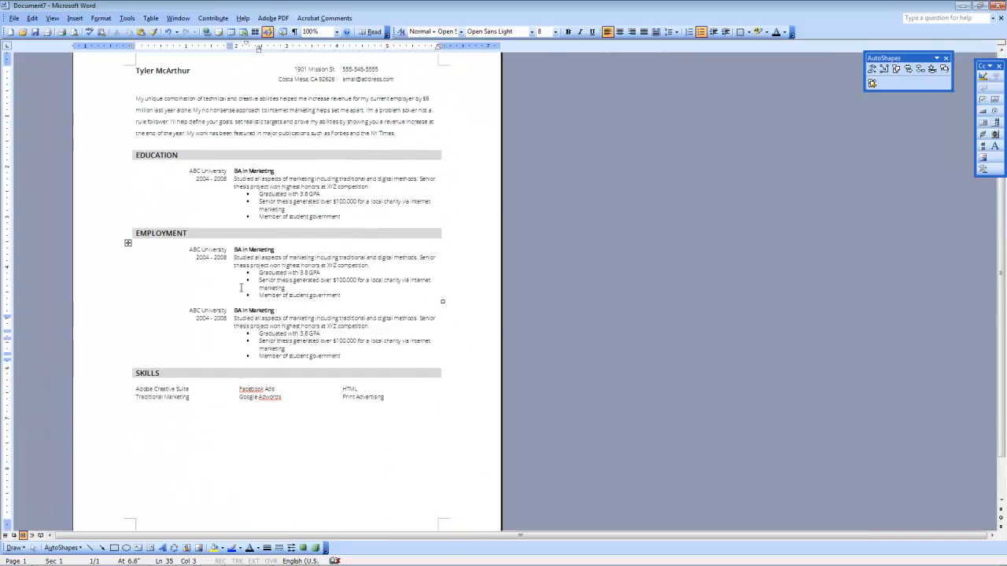
{"action": "scroll", "coordinate": [242, 288], "scroll_direction": "down", "scroll_amount": 2}
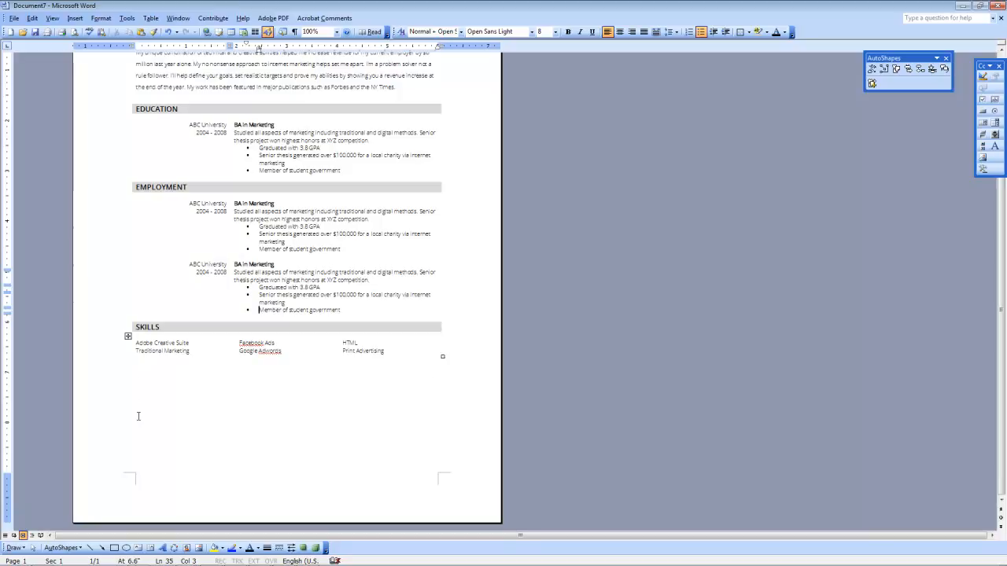
{"action": "scroll", "coordinate": [248, 230], "scroll_direction": "up", "scroll_amount": 2}
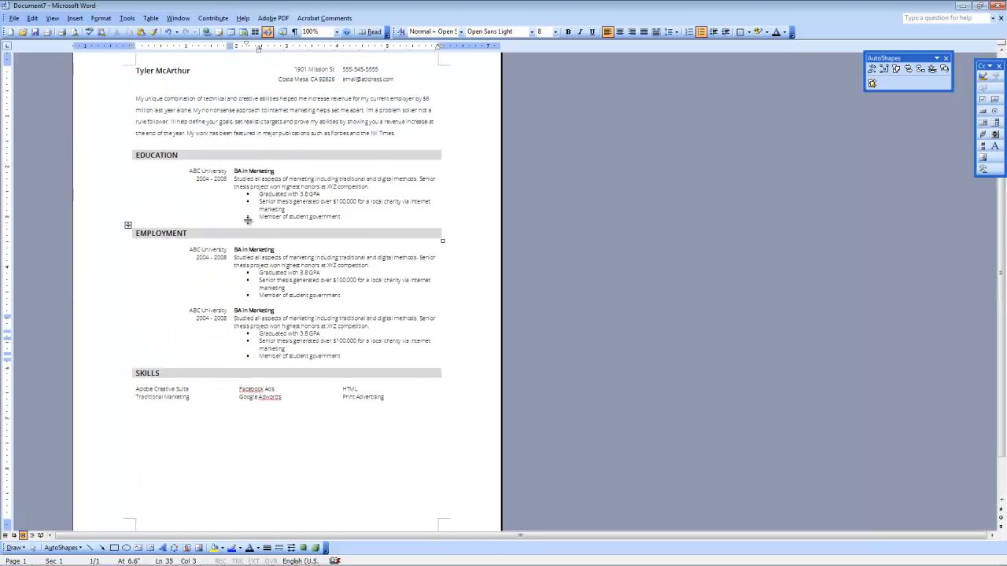
Step: Change the summary through Skills text from 8 pt to 9 pt
{"action": "scroll", "coordinate": [304, 225], "scroll_direction": "up", "scroll_amount": 2}
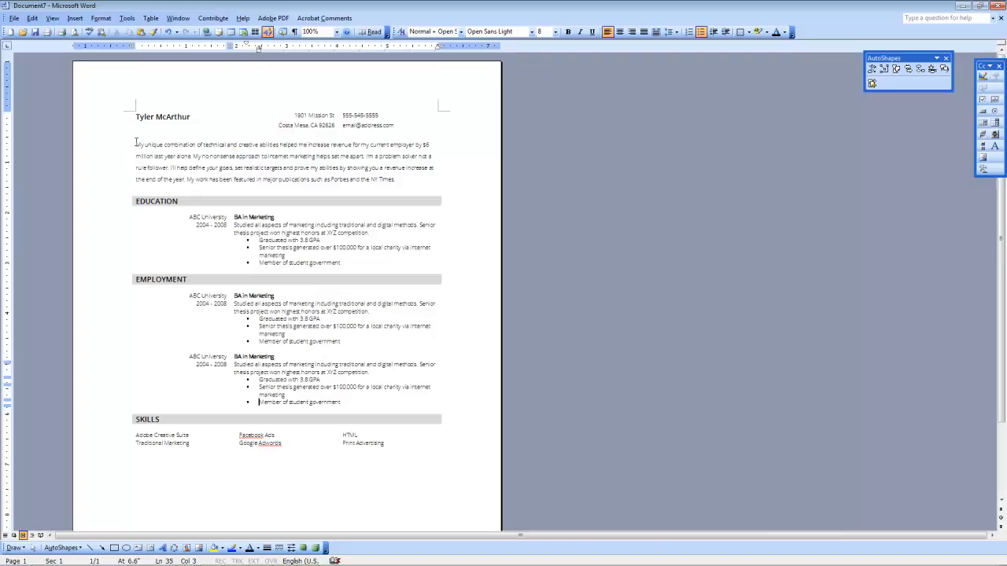
{"action": "left_click_drag", "start_coordinate": [136, 142], "coordinate": [378, 452]}
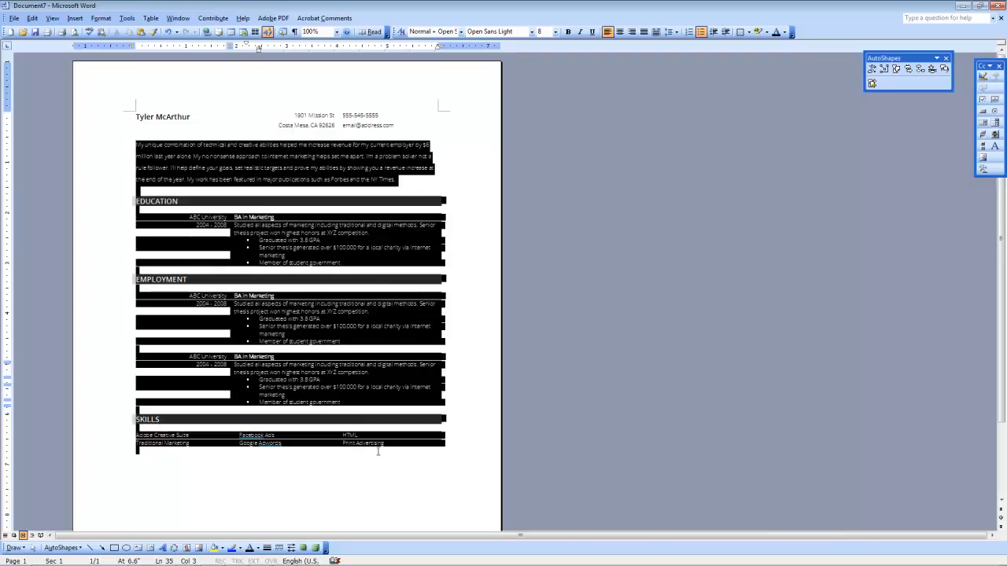
{"action": "left_click", "coordinate": [556, 32]}
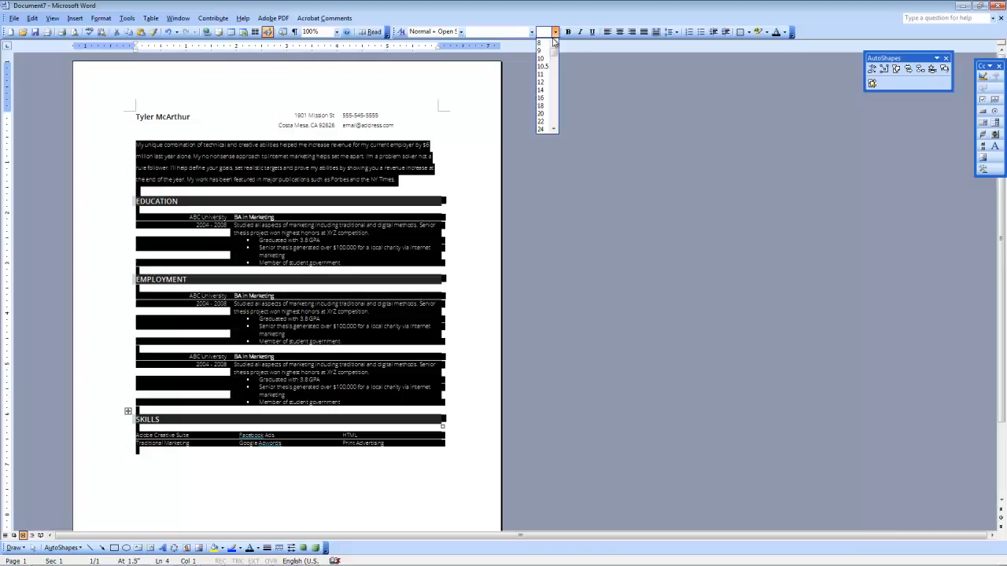
{"action": "left_click", "coordinate": [547, 53]}
{"action": "left_click", "coordinate": [295, 275]}
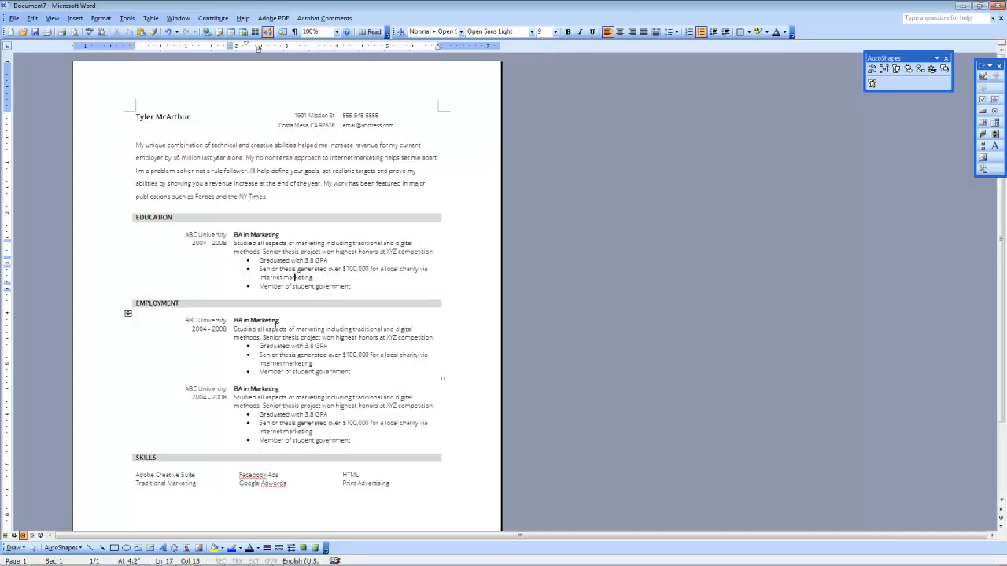
Step: Check the formatting of the contact lines, name, EDUCATION heading and education bullets
{"action": "scroll", "coordinate": [291, 324], "scroll_direction": "down", "scroll_amount": 3}
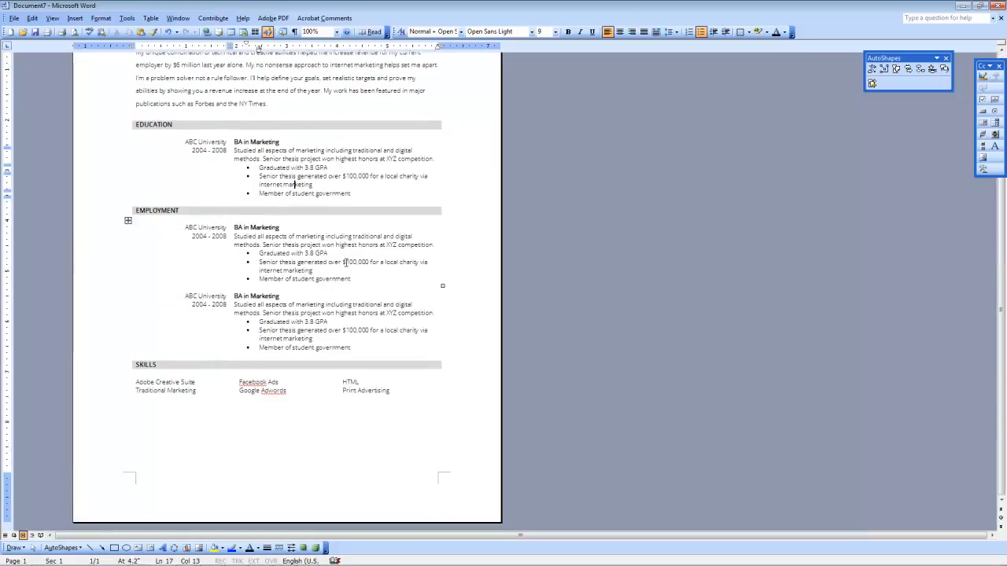
{"action": "scroll", "coordinate": [345, 269], "scroll_direction": "up", "scroll_amount": 2}
{"action": "scroll", "coordinate": [345, 269], "scroll_direction": "up", "scroll_amount": 1}
{"action": "left_click", "coordinate": [299, 89]}
{"action": "left_click", "coordinate": [170, 93]}
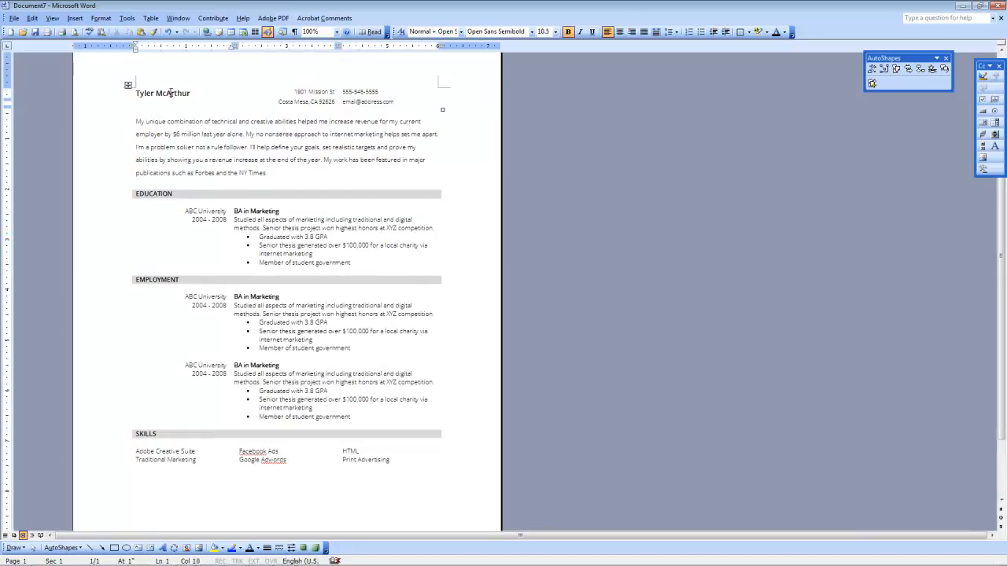
{"action": "left_click", "coordinate": [157, 194]}
{"action": "left_click_drag", "start_coordinate": [259, 237], "coordinate": [260, 260]}
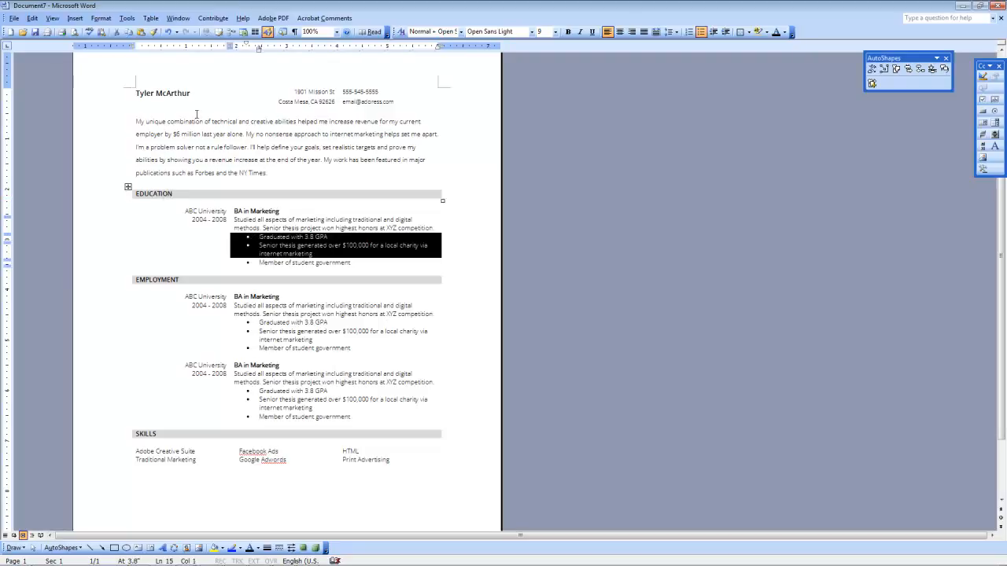
Step: Set the address, phone and e-mail header lines to 9 pt
{"action": "left_click_drag", "start_coordinate": [297, 91], "coordinate": [394, 100]}
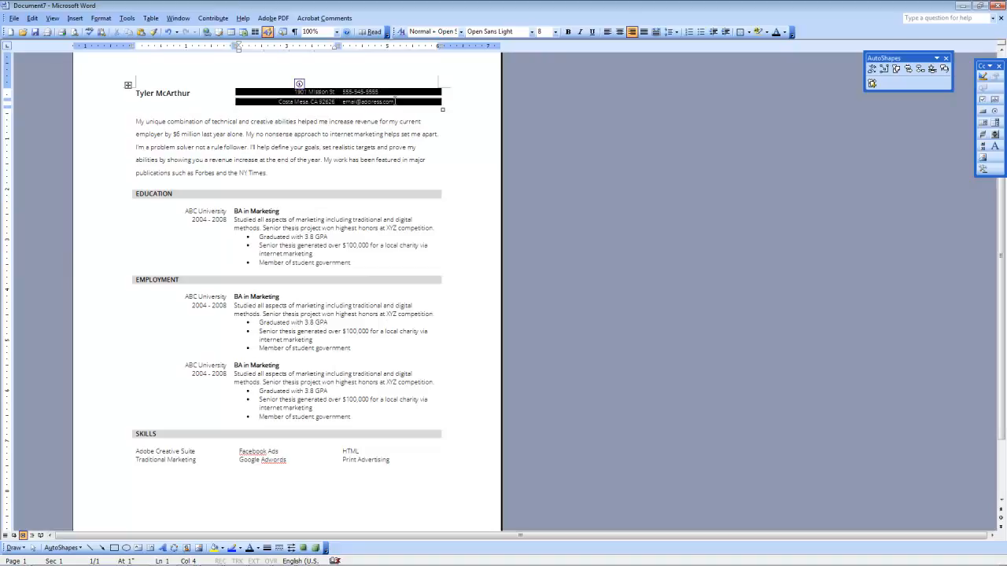
{"action": "left_click", "coordinate": [555, 32]}
{"action": "left_click", "coordinate": [549, 50]}
{"action": "left_click", "coordinate": [329, 123]}
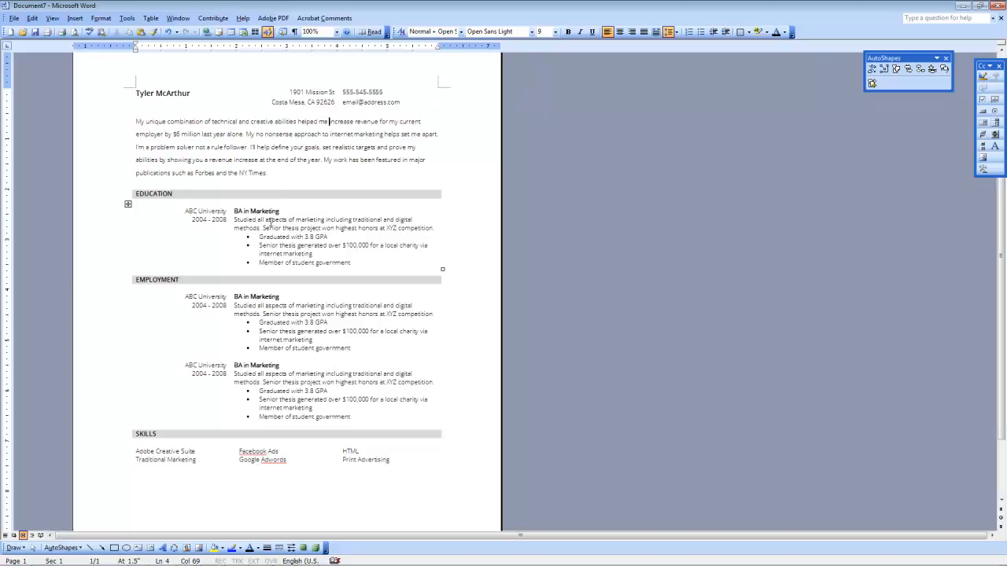
{"action": "scroll", "coordinate": [270, 221], "scroll_direction": "down", "scroll_amount": 1}
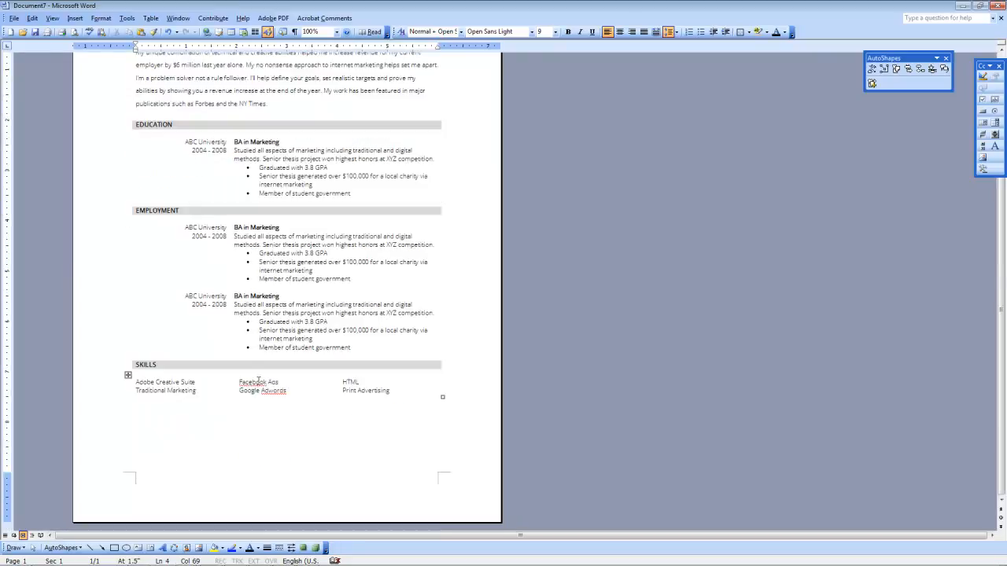
{"action": "scroll", "coordinate": [260, 372], "scroll_direction": "up", "scroll_amount": 2}
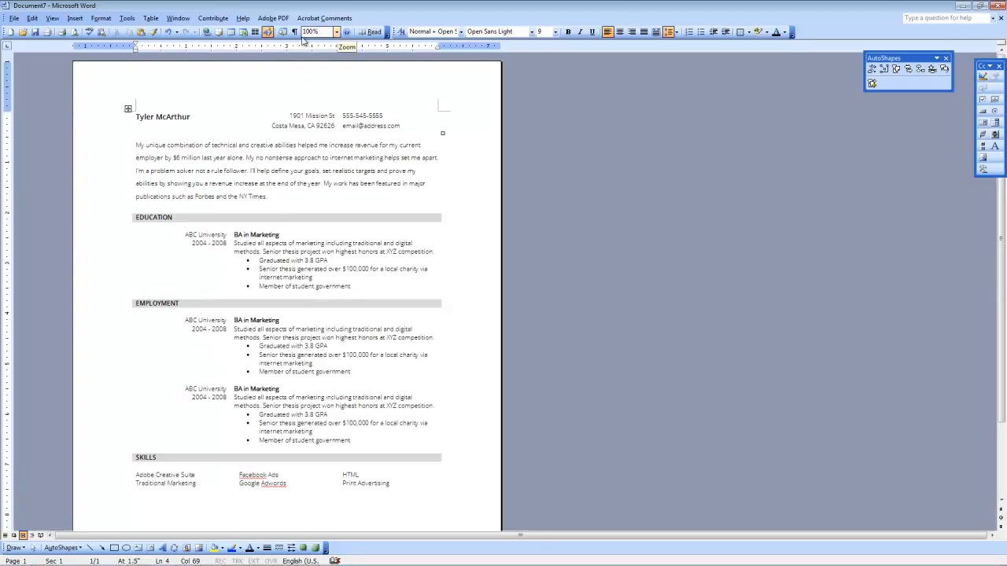
Step: Zoom to 150% and make the EDUCATION and EMPLOYMENT headings 14 pt
{"action": "left_click", "coordinate": [337, 33]}
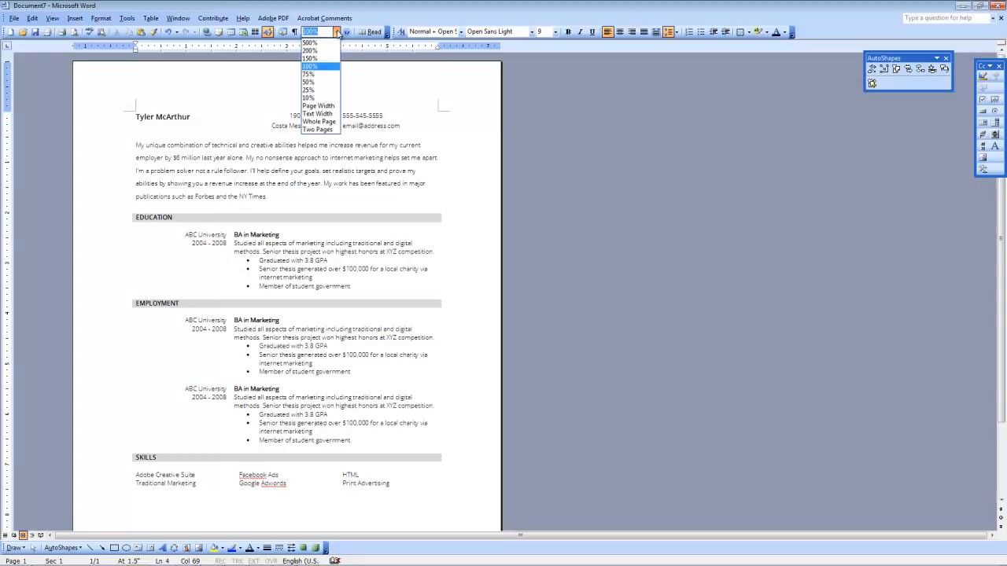
{"action": "left_click", "coordinate": [310, 58]}
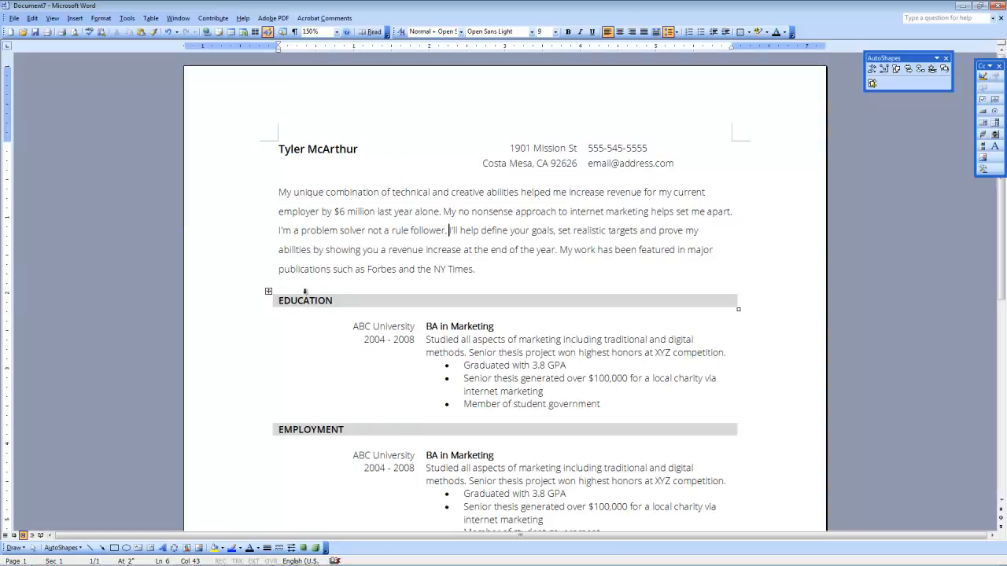
{"action": "left_click_drag", "start_coordinate": [290, 300], "coordinate": [257, 300]}
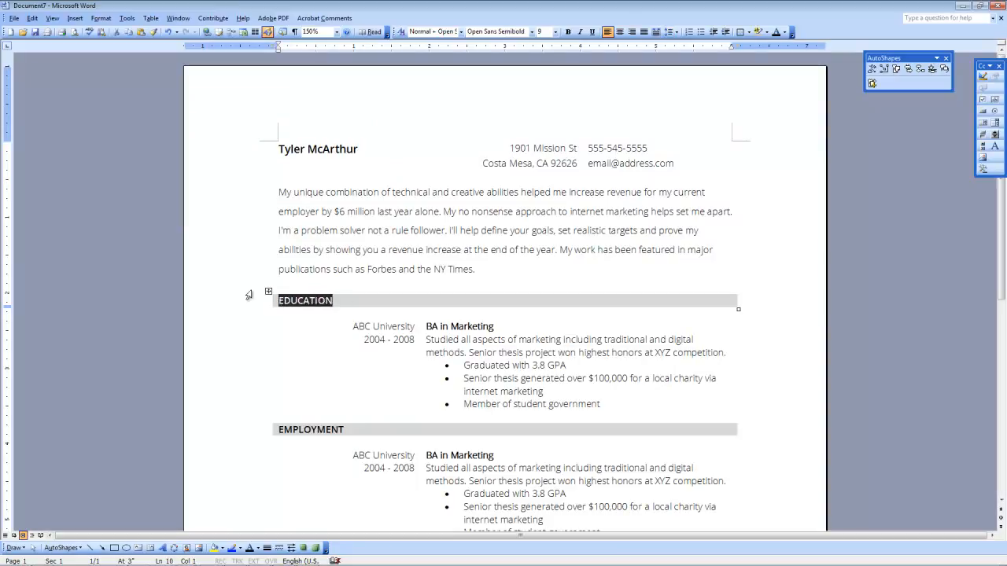
{"action": "left_click", "coordinate": [555, 31]}
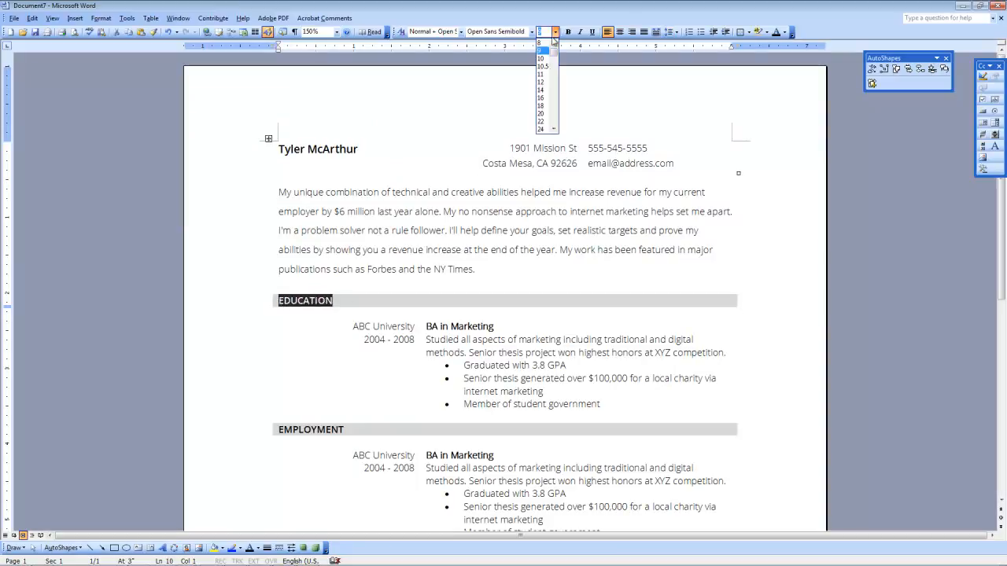
{"action": "left_click", "coordinate": [542, 93]}
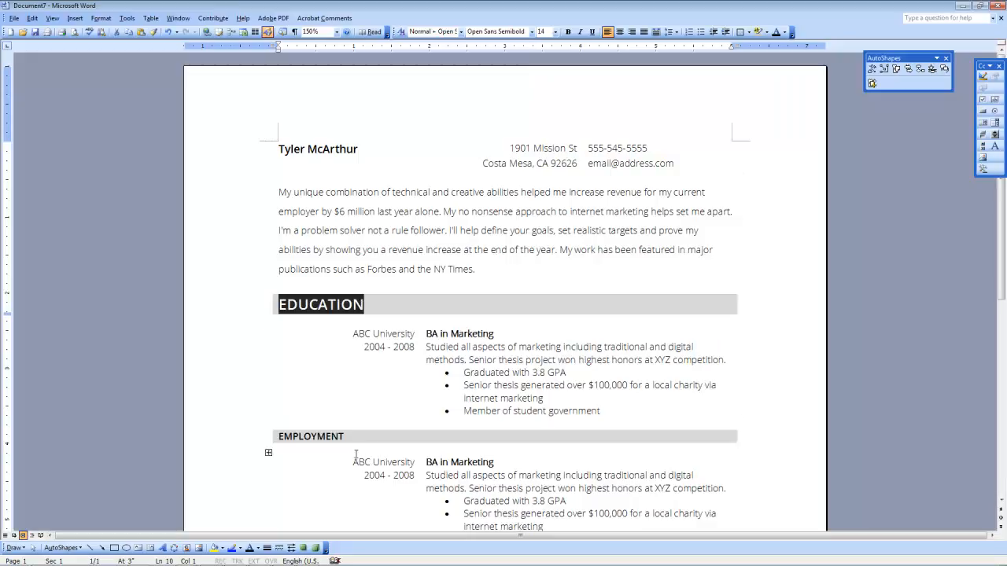
{"action": "left_click_drag", "start_coordinate": [346, 436], "coordinate": [276, 437]}
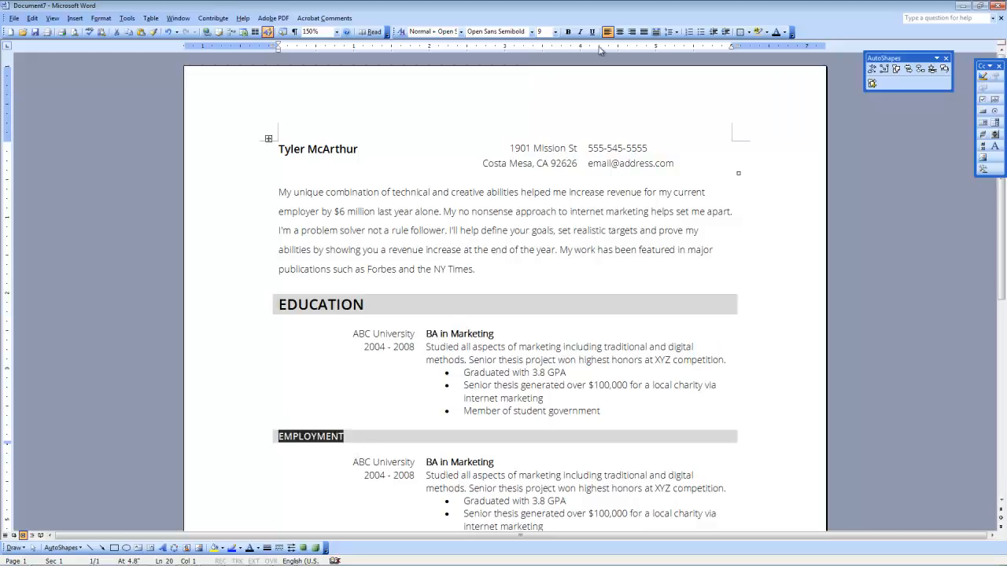
{"action": "left_click", "coordinate": [556, 31]}
{"action": "left_click", "coordinate": [542, 92]}
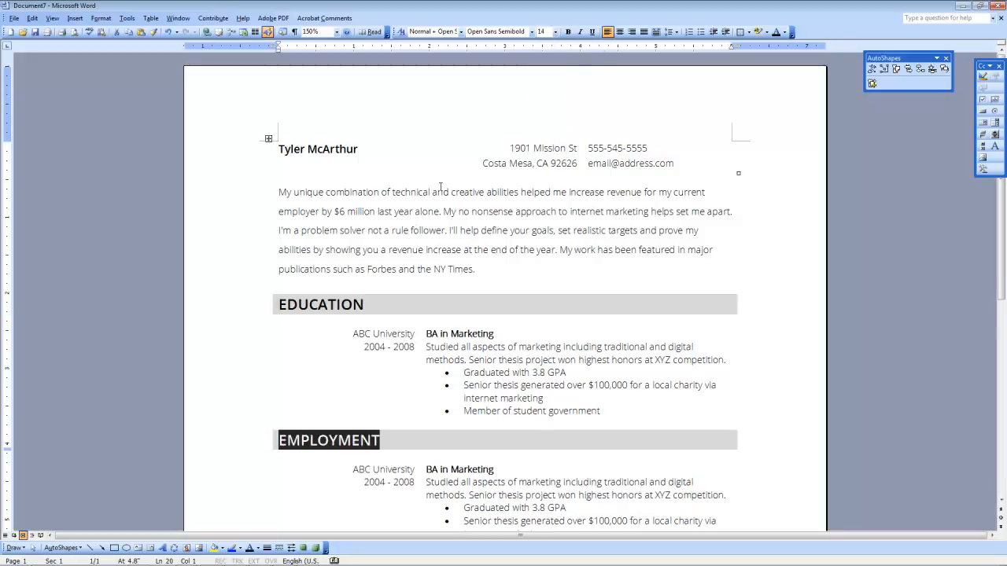
Step: Make the SKILLS heading and the name at the top 14 pt
{"action": "scroll", "coordinate": [375, 293], "scroll_direction": "down", "scroll_amount": 5}
{"action": "left_click", "coordinate": [260, 466]}
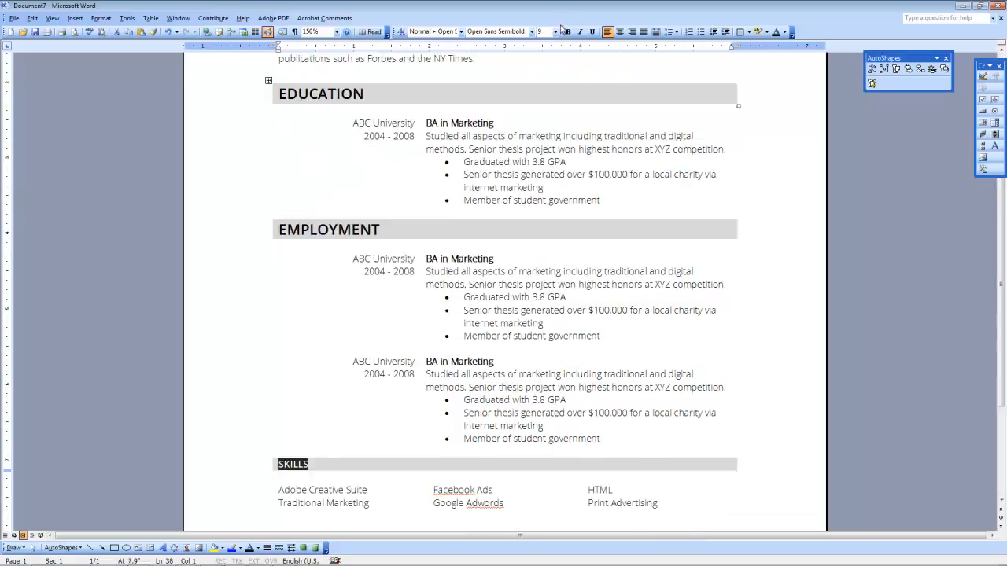
{"action": "left_click", "coordinate": [556, 32]}
{"action": "left_click", "coordinate": [541, 90]}
{"action": "scroll", "coordinate": [355, 281], "scroll_direction": "down", "scroll_amount": 4}
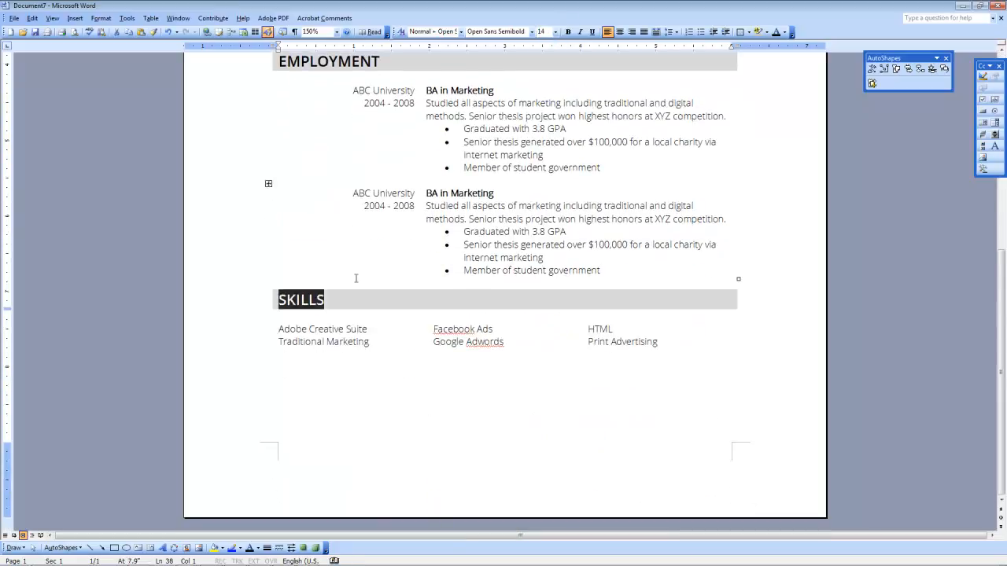
{"action": "left_click", "coordinate": [322, 270]}
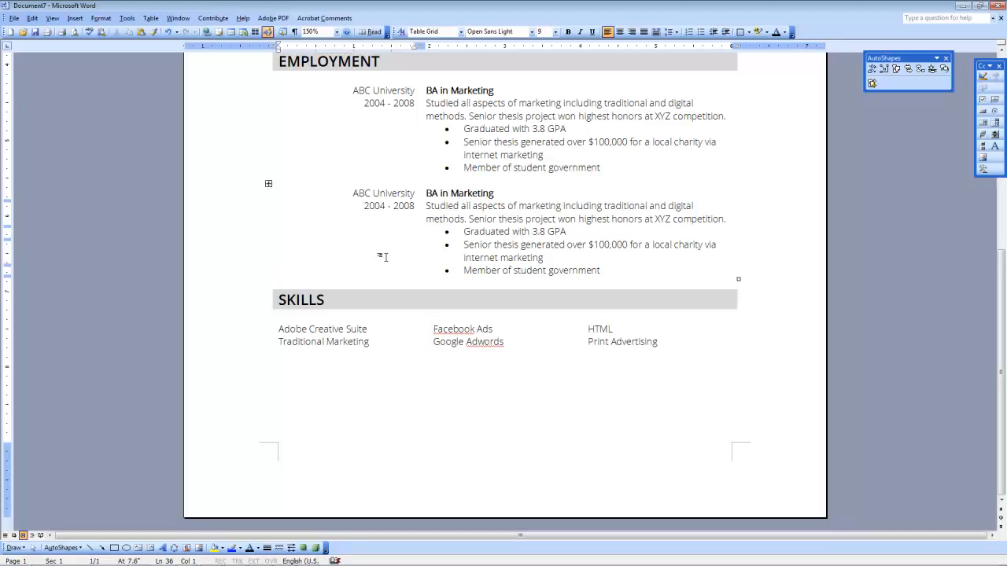
{"action": "scroll", "coordinate": [386, 245], "scroll_direction": "up", "scroll_amount": 4}
{"action": "scroll", "coordinate": [384, 252], "scroll_direction": "up", "scroll_amount": 5}
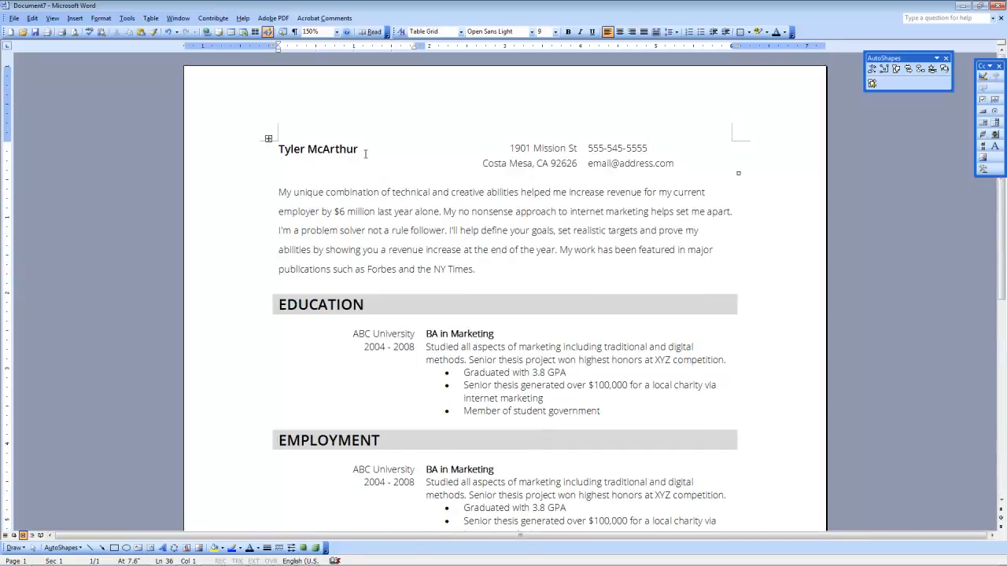
{"action": "left_click_drag", "start_coordinate": [358, 149], "coordinate": [277, 149]}
{"action": "left_click", "coordinate": [555, 32]}
{"action": "left_click", "coordinate": [540, 88]}
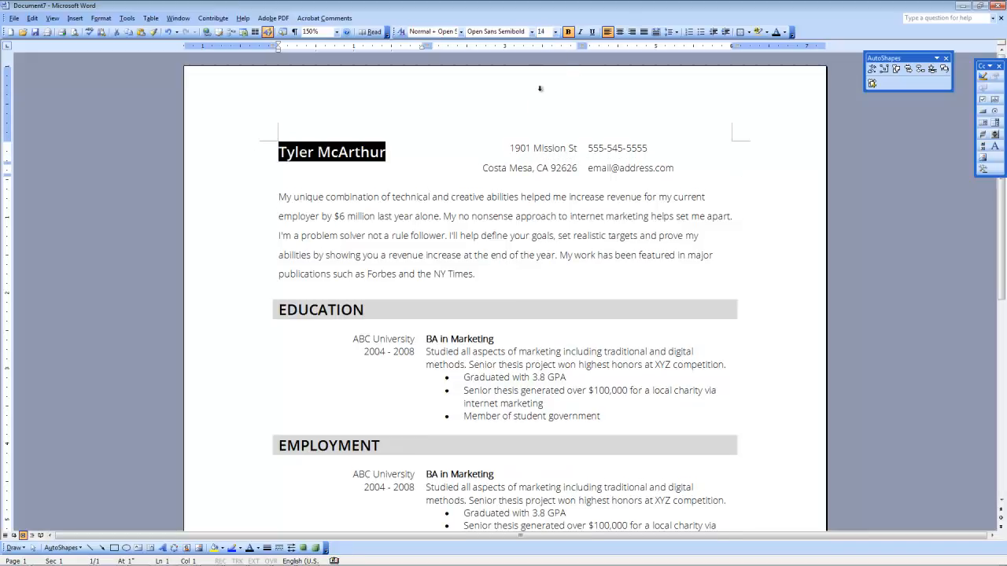
{"action": "left_click", "coordinate": [429, 216]}
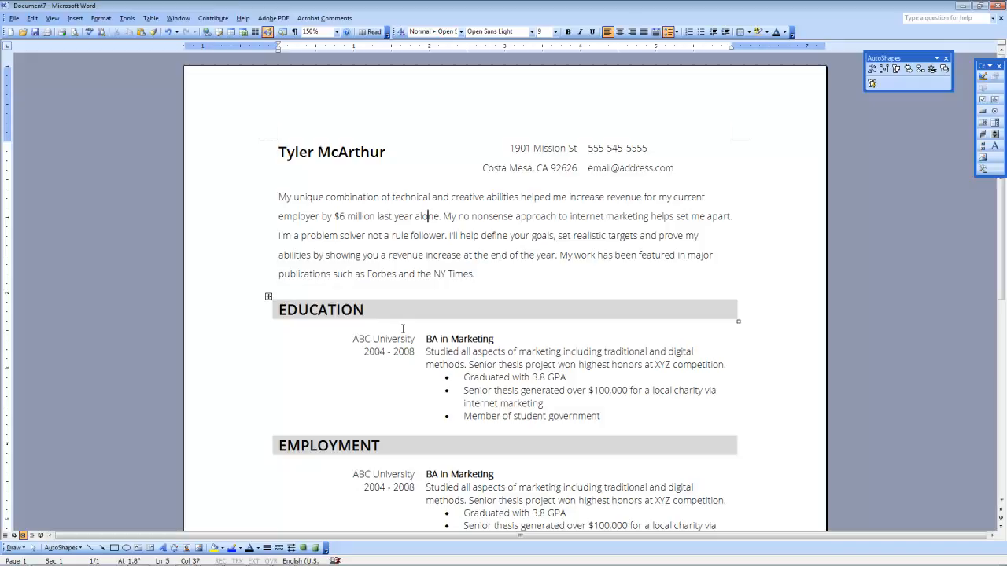
Step: Scroll down through the finished resume to review it
{"action": "scroll", "coordinate": [403, 328], "scroll_direction": "down", "scroll_amount": 10}
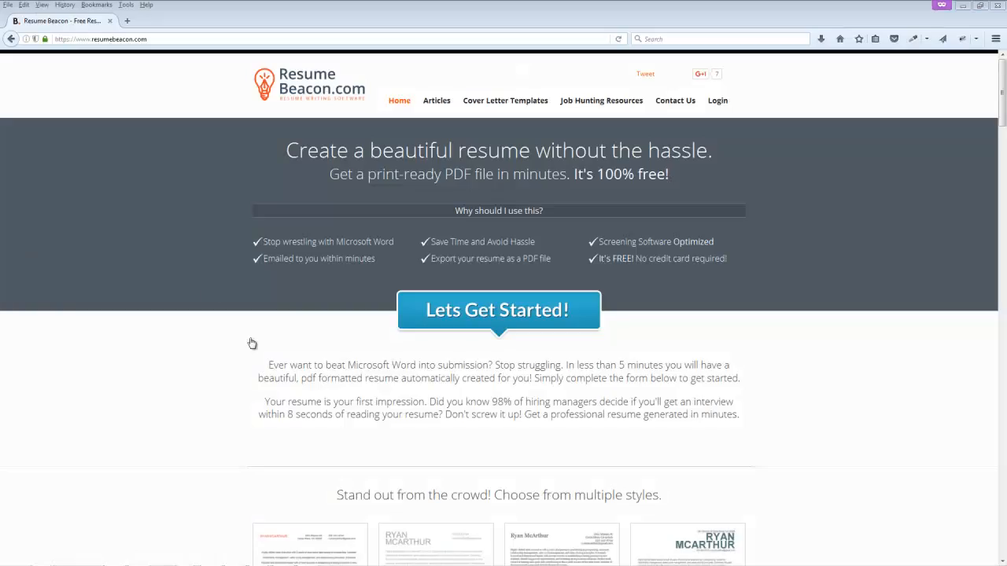
Step: Activate the Firefox window and scroll down to the Step 1: Basic Information form
{"action": "left_click", "coordinate": [214, 362]}
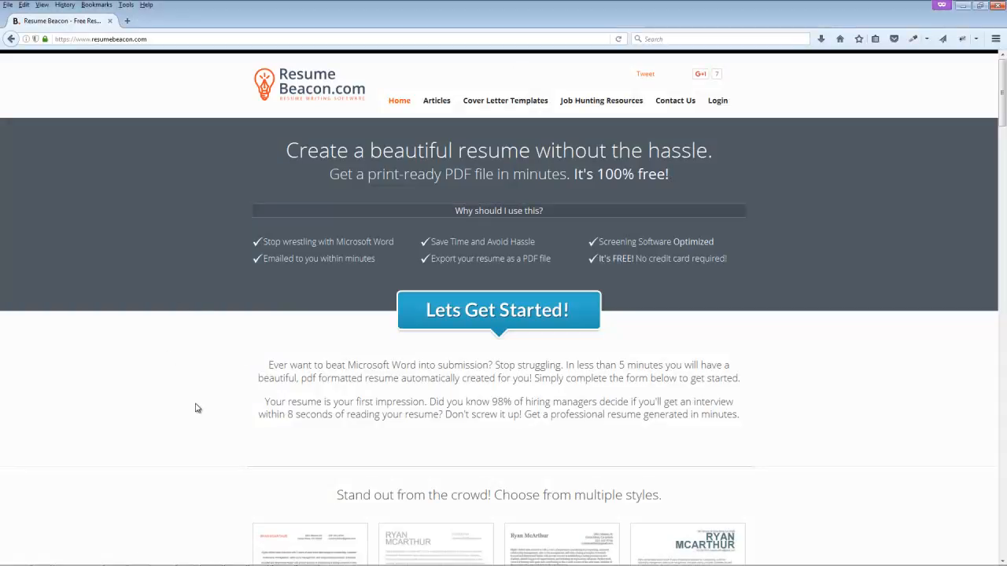
{"action": "scroll", "coordinate": [197, 407], "scroll_direction": "down", "scroll_amount": 3}
{"action": "scroll", "coordinate": [197, 407], "scroll_direction": "down", "scroll_amount": 3}
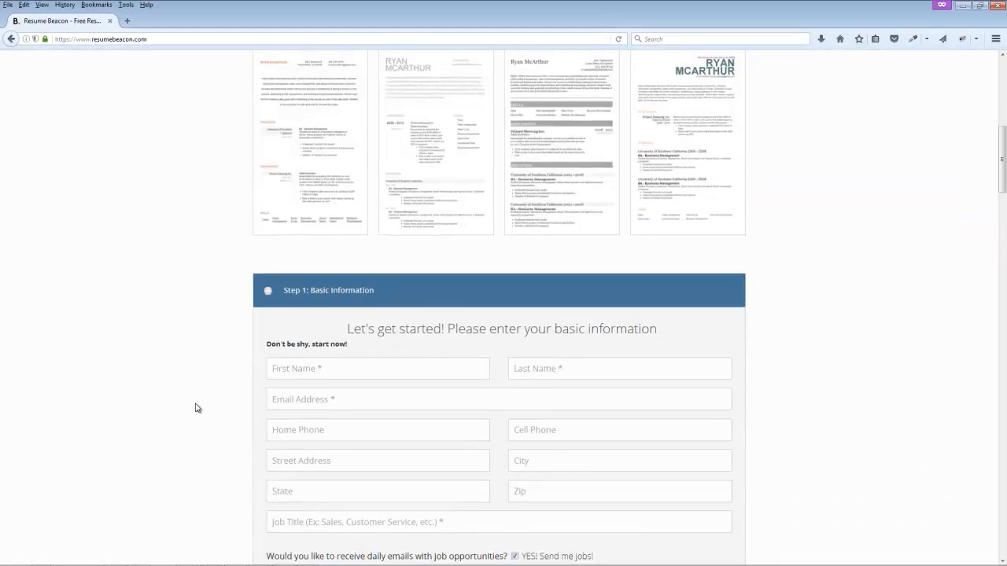
{"action": "scroll", "coordinate": [197, 408], "scroll_direction": "down", "scroll_amount": 2}
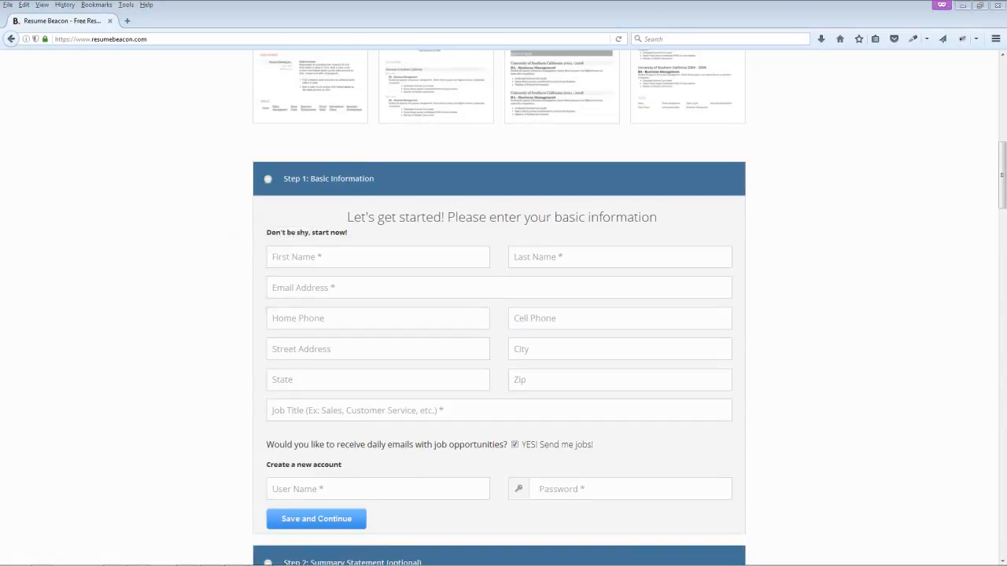
Step: Enter the person's first name and last name in the name fields
{"action": "left_click", "coordinate": [271, 258]}
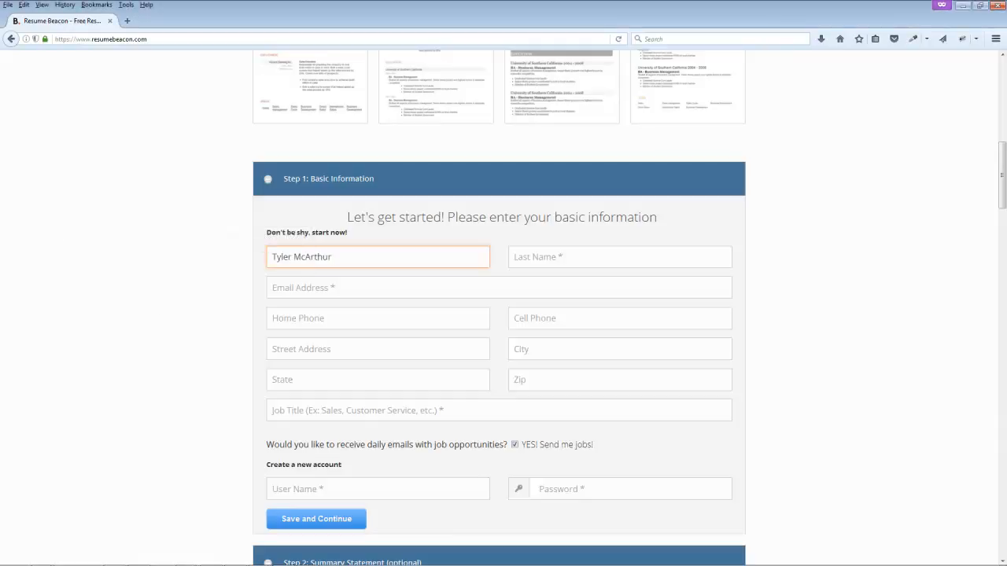
{"action": "double_click", "coordinate": [323, 257]}
{"action": "key", "text": "ctrl+c"}
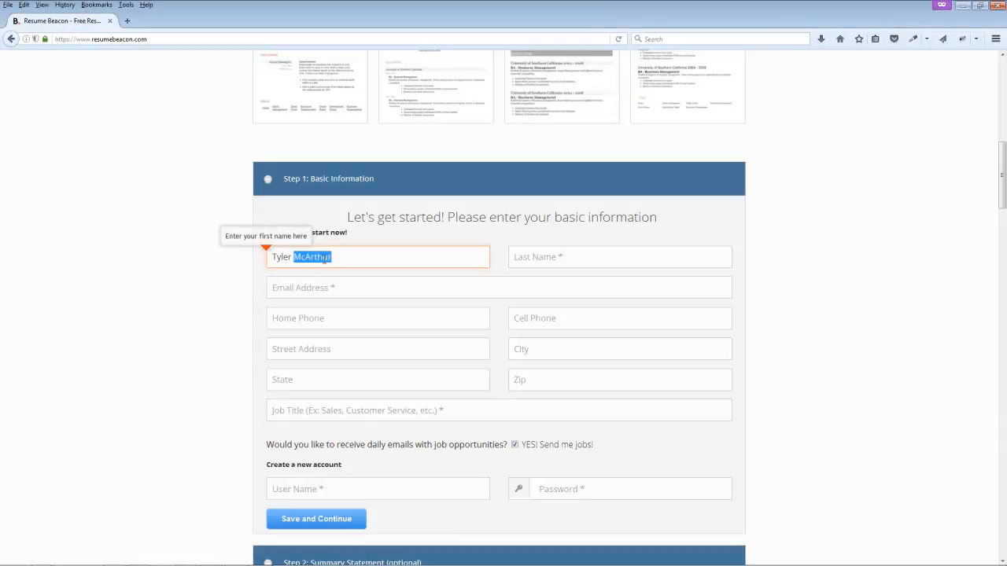
{"action": "key", "text": "BackSpace"}
{"action": "left_click", "coordinate": [535, 265]}
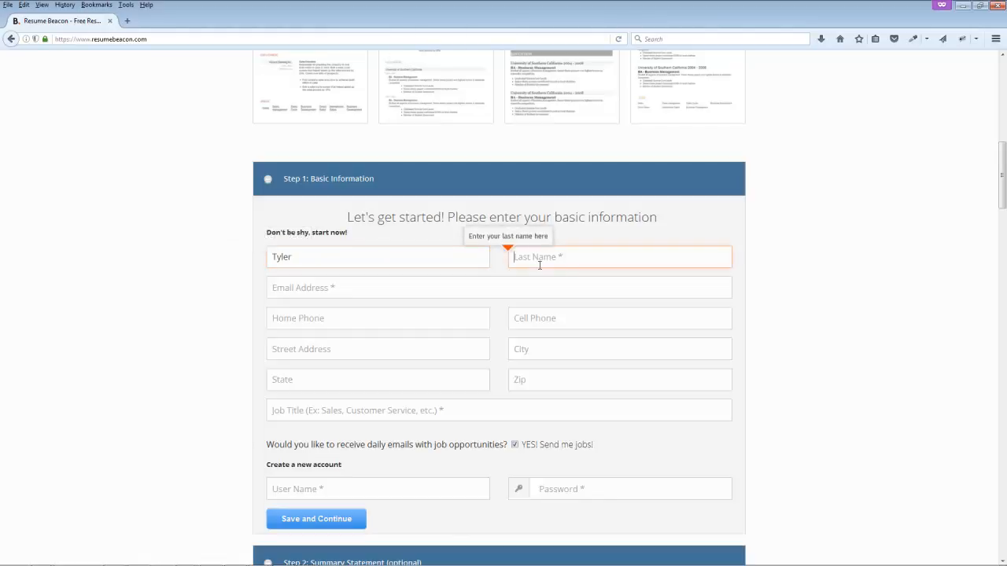
{"action": "key", "text": "ctrl+v"}
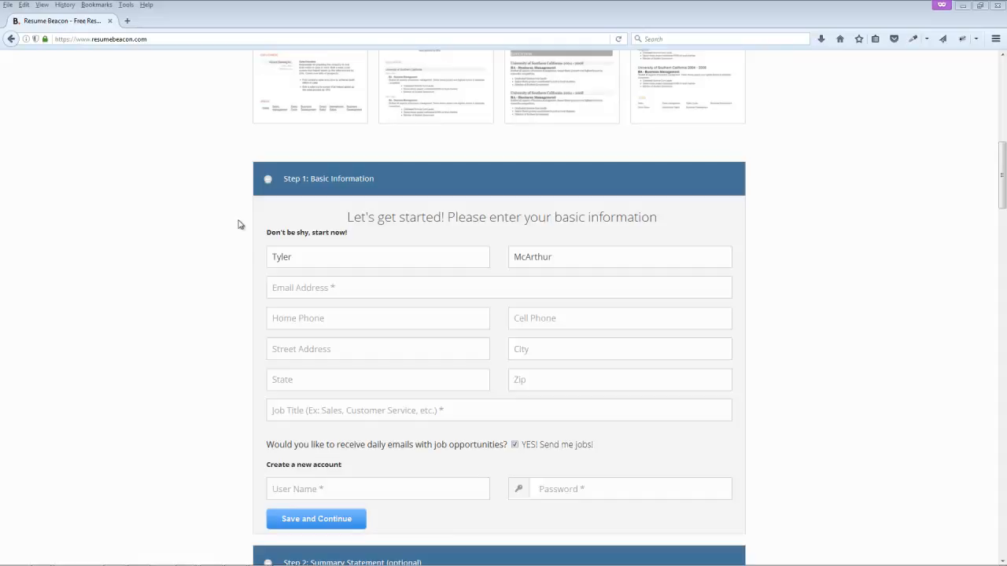
Step: Paste the contact e-mail address, home phone and cell phone numbers
{"action": "left_click", "coordinate": [296, 290]}
{"action": "key", "text": "ctrl+v"}
{"action": "left_click", "coordinate": [362, 315]}
{"action": "key", "text": "ctrl+v"}
{"action": "left_click", "coordinate": [552, 318]}
{"action": "key", "text": "ctrl+v"}
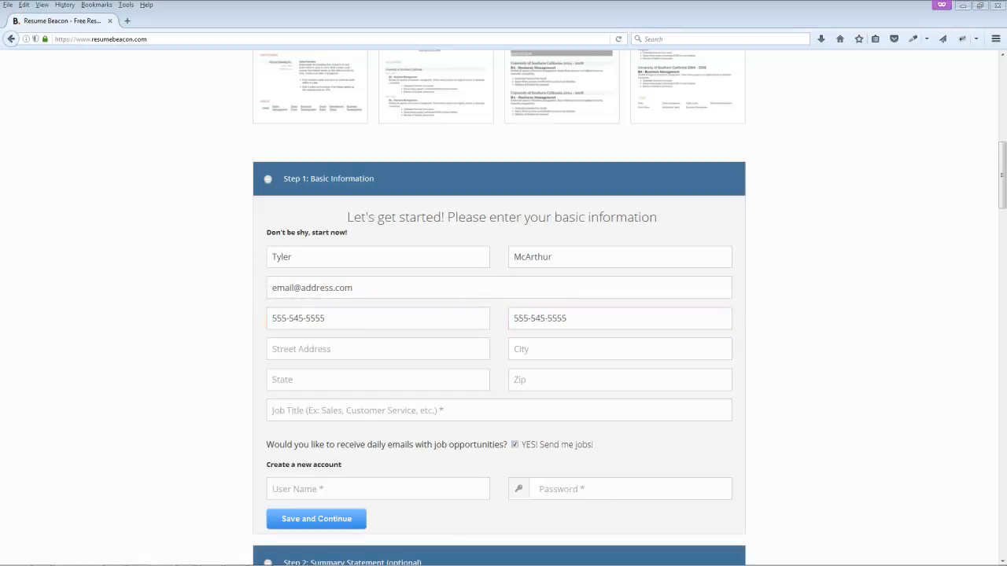
Step: Fill in the street address, city, state and zip code
{"action": "left_click", "coordinate": [364, 349]}
{"action": "key", "text": "alt+Tab"}
{"action": "left_click", "coordinate": [546, 353]}
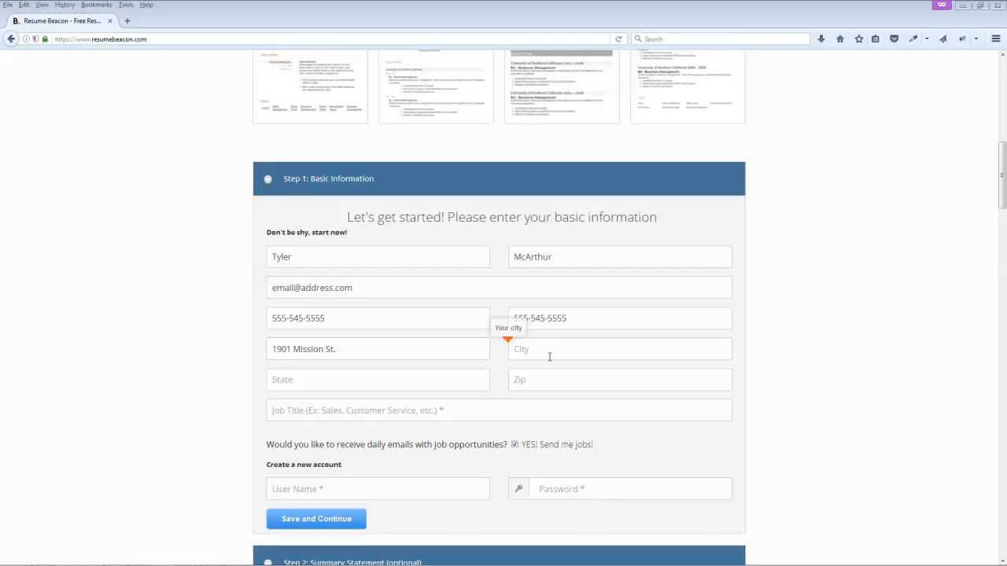
{"action": "type", "text": "Costa Mesa"}
{"action": "left_click", "coordinate": [352, 384]}
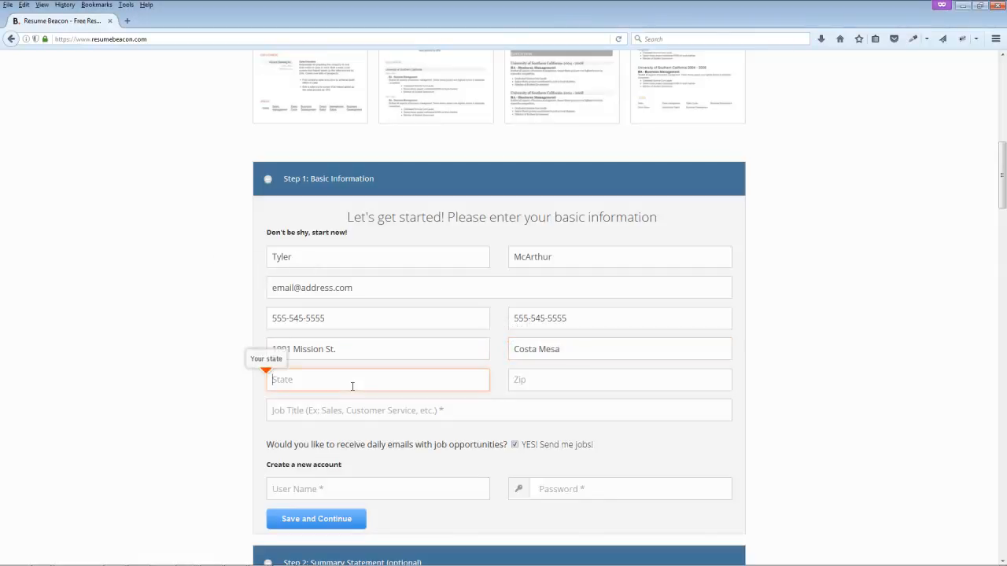
{"action": "type", "text": "CA"}
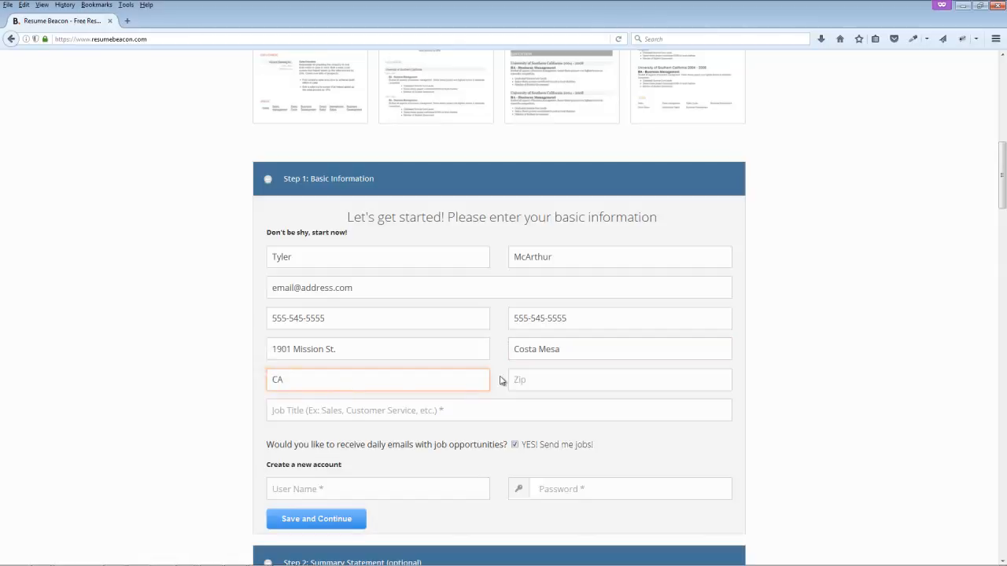
{"action": "left_click", "coordinate": [533, 383]}
{"action": "type", "text": "92626"}
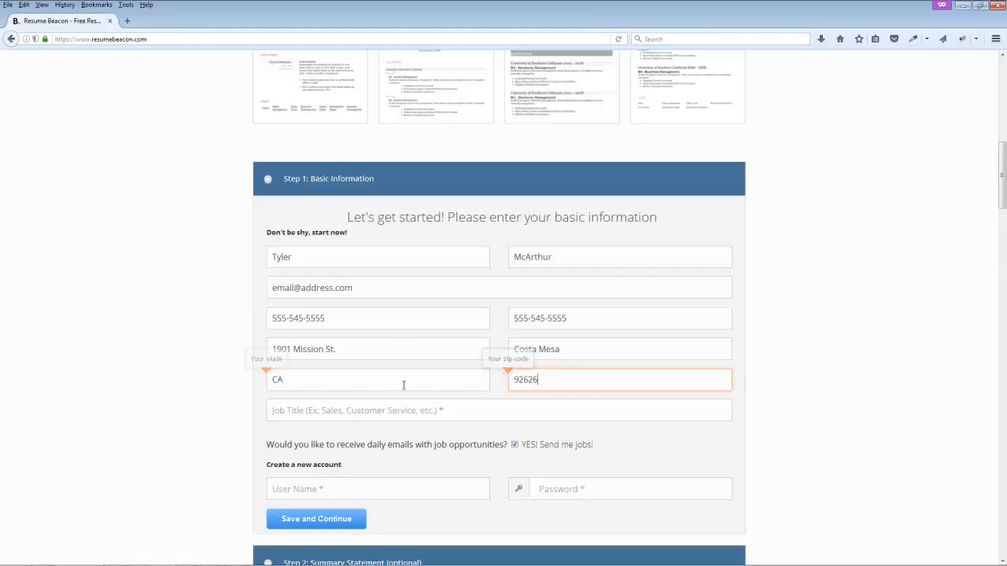
Step: Set the job title to Internet Marketing Manager
{"action": "left_click", "coordinate": [346, 410]}
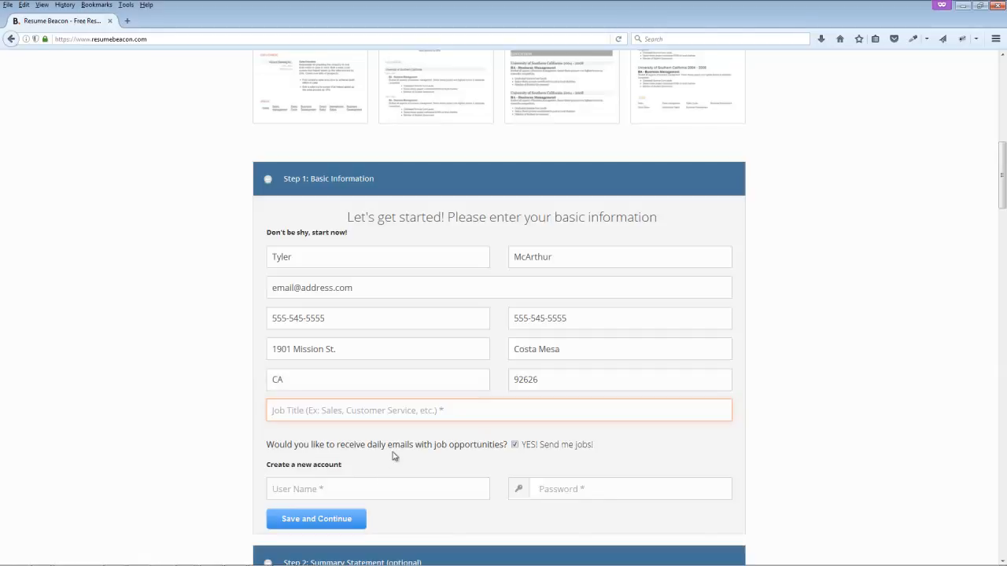
{"action": "left_click", "coordinate": [360, 410]}
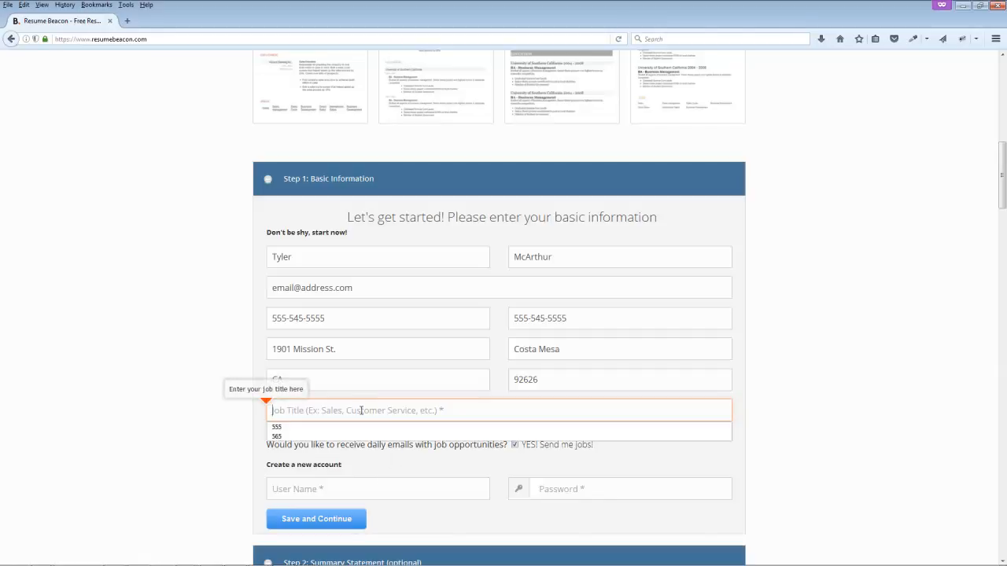
{"action": "type", "text": "Internet "}
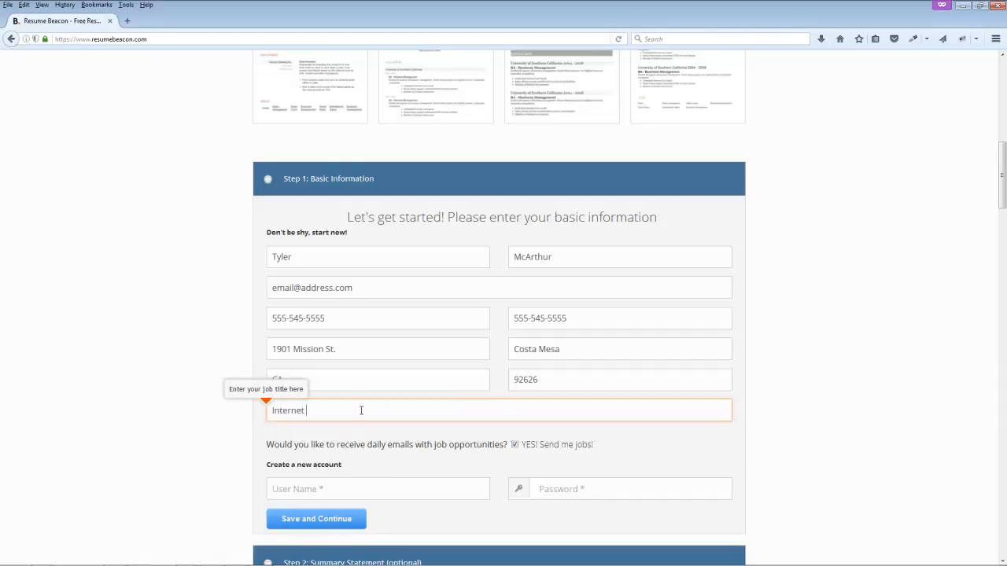
{"action": "type", "text": "Marketing Manager"}
{"action": "left_click", "coordinate": [217, 440]}
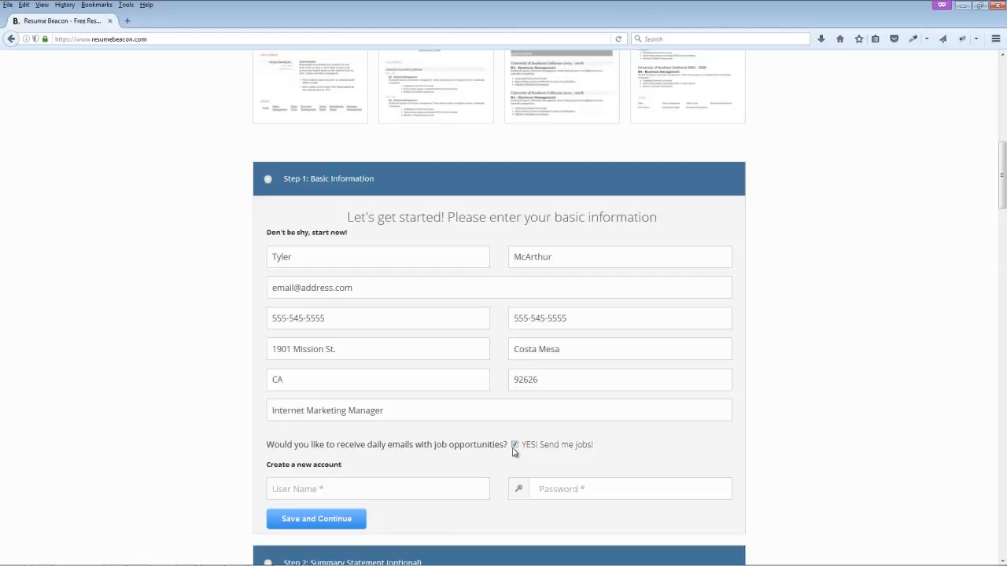
Step: Create the account with a user name and password, then save and continue
{"action": "left_click", "coordinate": [316, 487]}
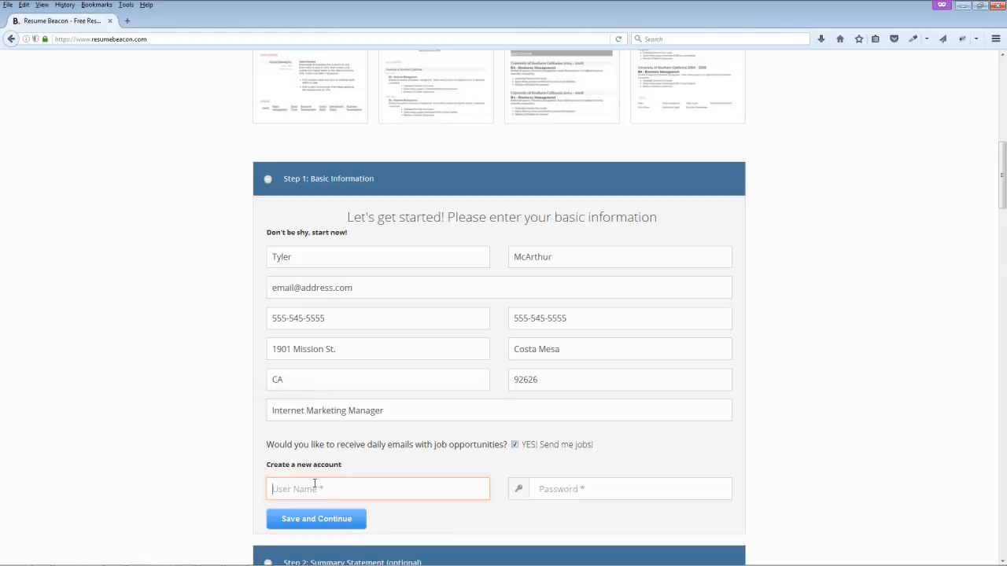
{"action": "type", "text": "tyler123"}
{"action": "key", "text": "Tab"}
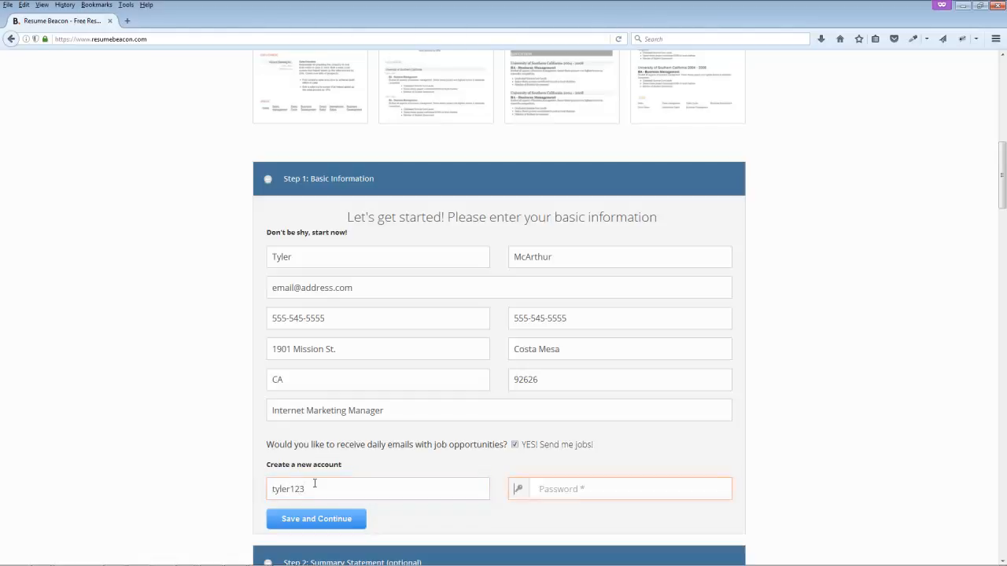
{"action": "type", "text": "••"}
{"action": "left_click", "coordinate": [325, 516]}
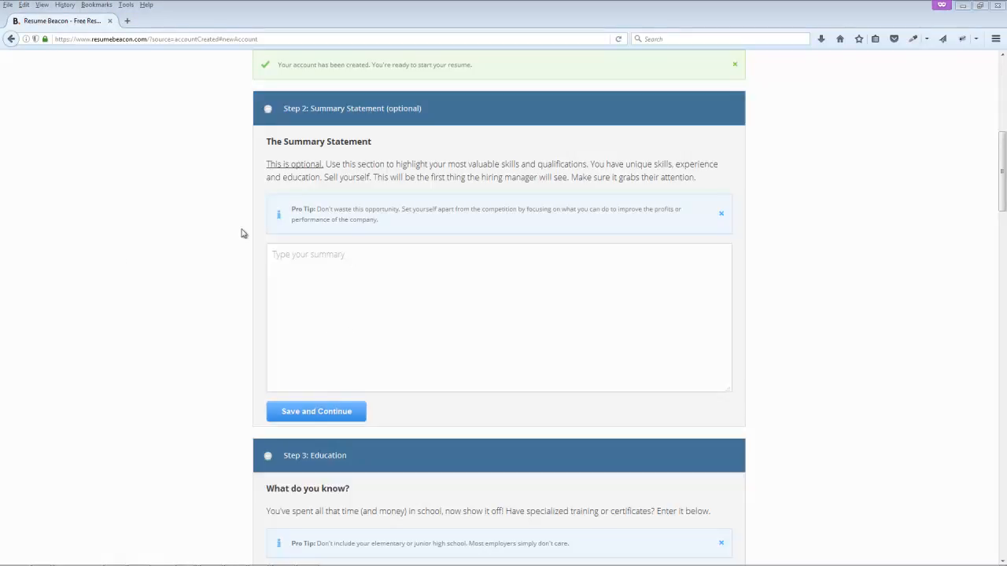
Step: Paste the internet-marketing revenue summary into Summary Statement and save it, retrying after the error
{"action": "left_click", "coordinate": [337, 272]}
{"action": "type", "text": "My unique combination of technical and creative abilities helped me increase revenue for my current employer by $6 million last year alone. My no-nonsense approach to internet marketing helps set me apart. I'm a problem solver not a rule follower. I'll help define your goals, set realistic targets and prove my abilities by showing you a revenue increase at the end of the year. My work has been featured in major publications such as Forbes and the NY Times."}
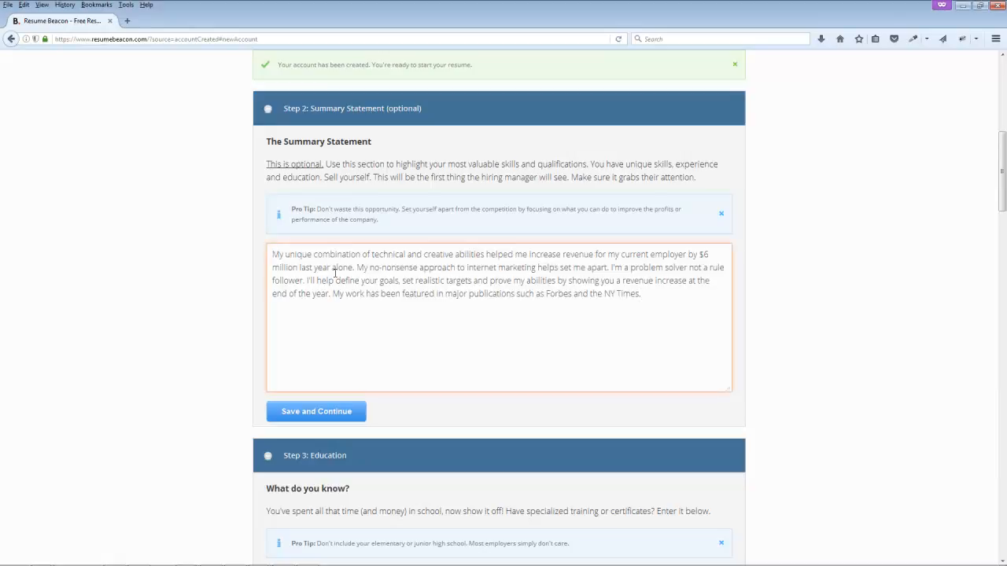
{"action": "left_click", "coordinate": [287, 404]}
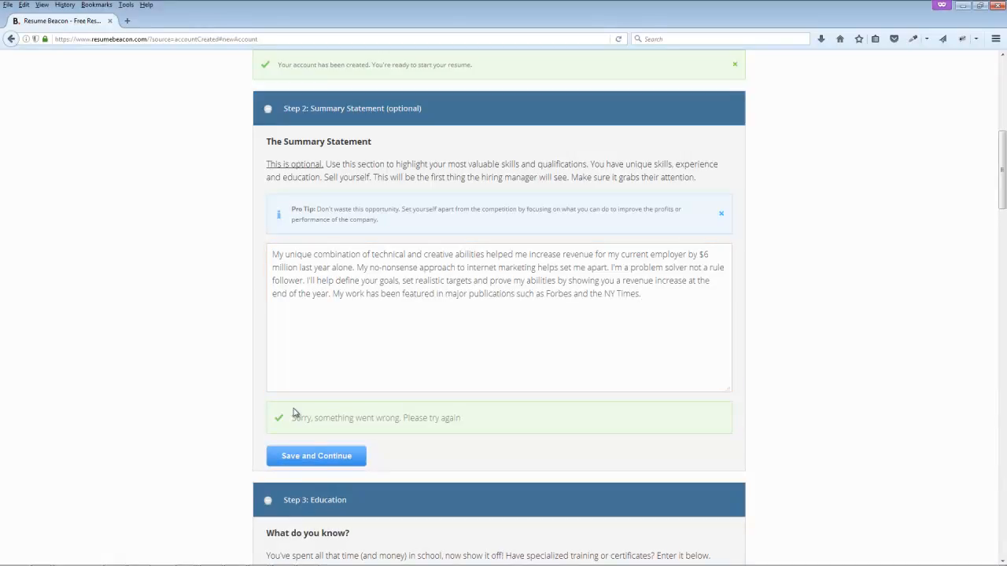
{"action": "left_click", "coordinate": [318, 457]}
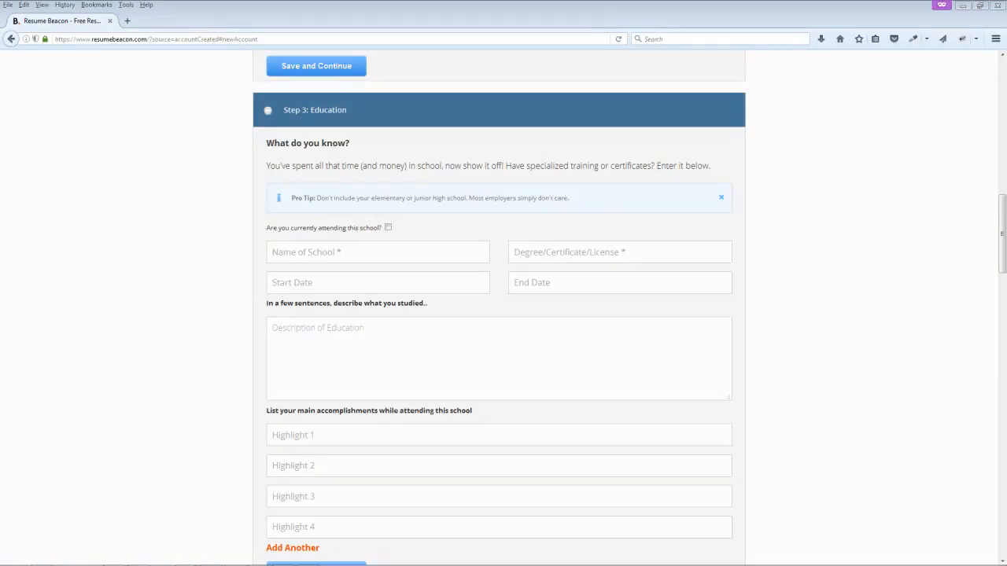
Step: Enter school 'ABC University' and degree 'BA in Marketing', leaving 'currently attending' unticked
{"action": "left_click", "coordinate": [287, 253]}
{"action": "type", "text": "ABC University"}
{"action": "left_click", "coordinate": [545, 255]}
{"action": "type", "text": "BA in Marketing"}
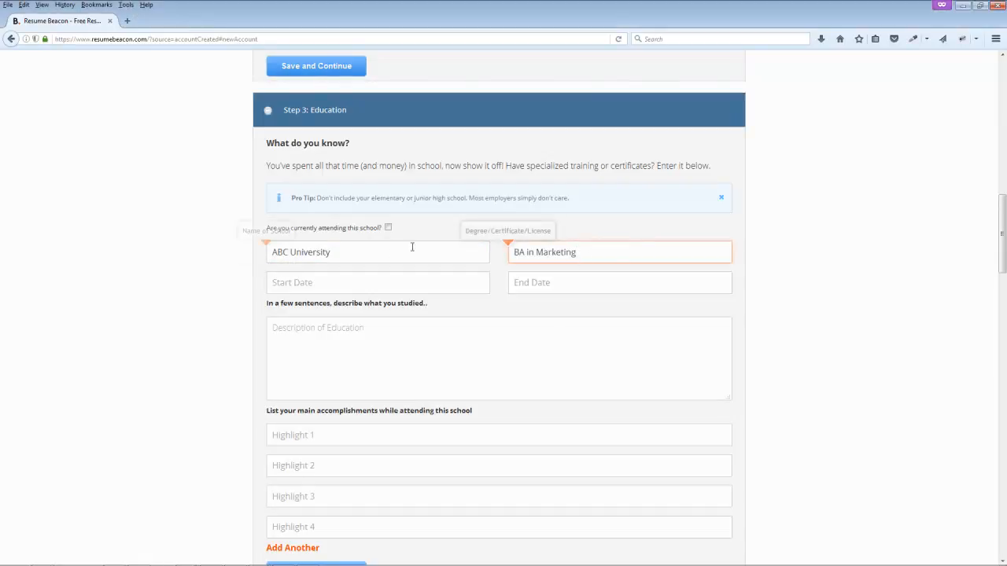
{"action": "left_click_drag", "start_coordinate": [296, 228], "coordinate": [389, 231]}
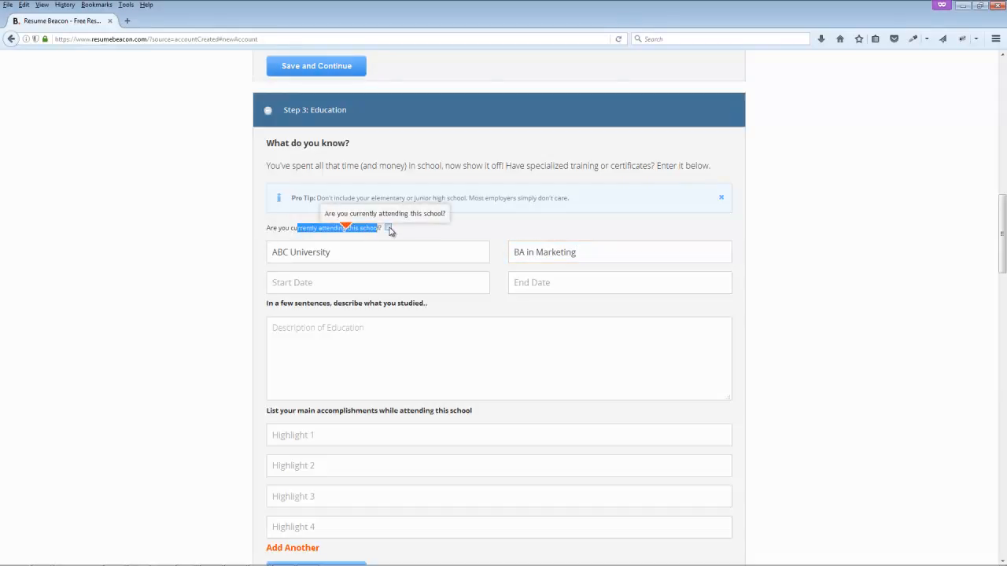
{"action": "left_click", "coordinate": [388, 228]}
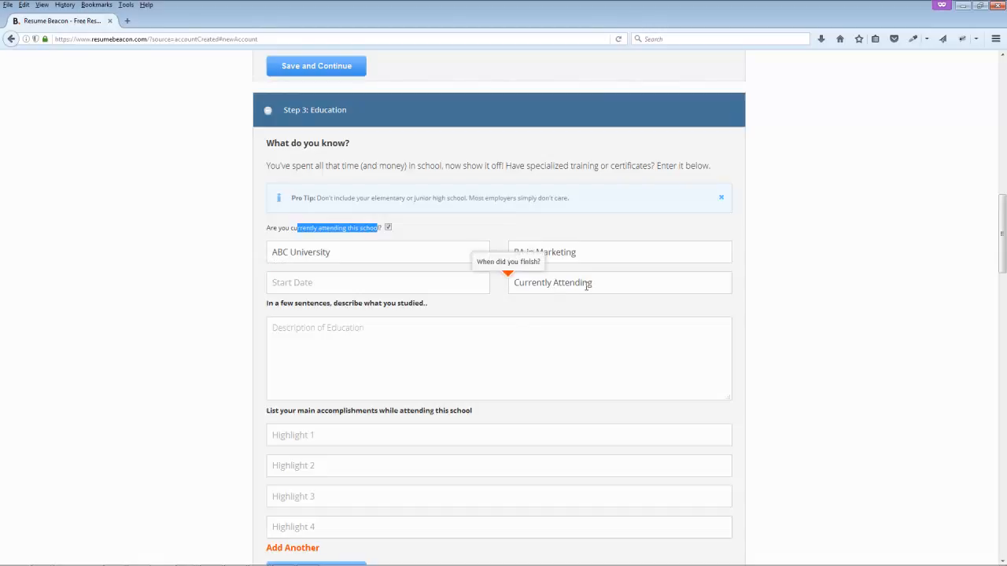
{"action": "left_click", "coordinate": [389, 228]}
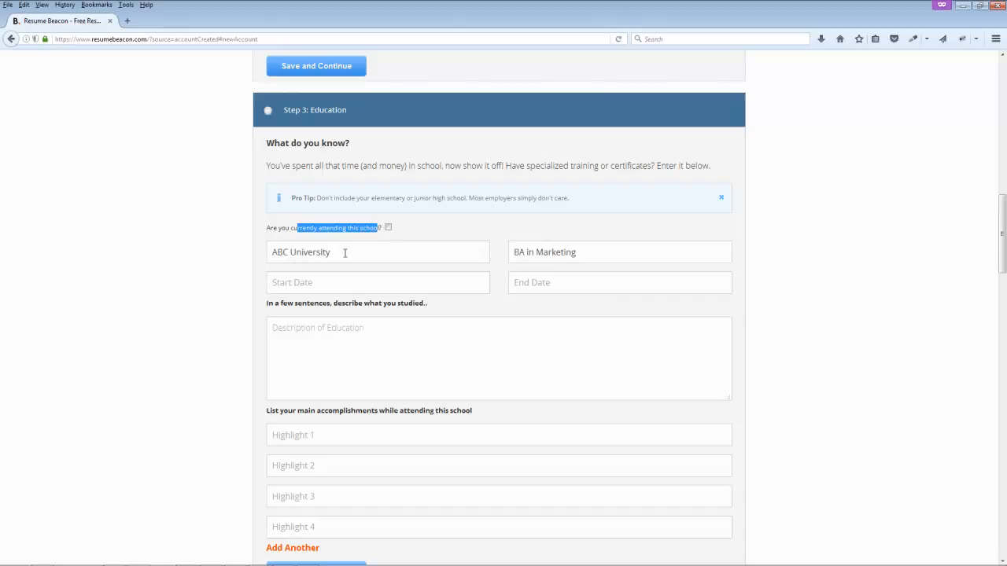
Step: Set the education start date to 01/01/2004 and end date to 02/01/2008
{"action": "left_click", "coordinate": [300, 285]}
{"action": "left_click", "coordinate": [303, 304]}
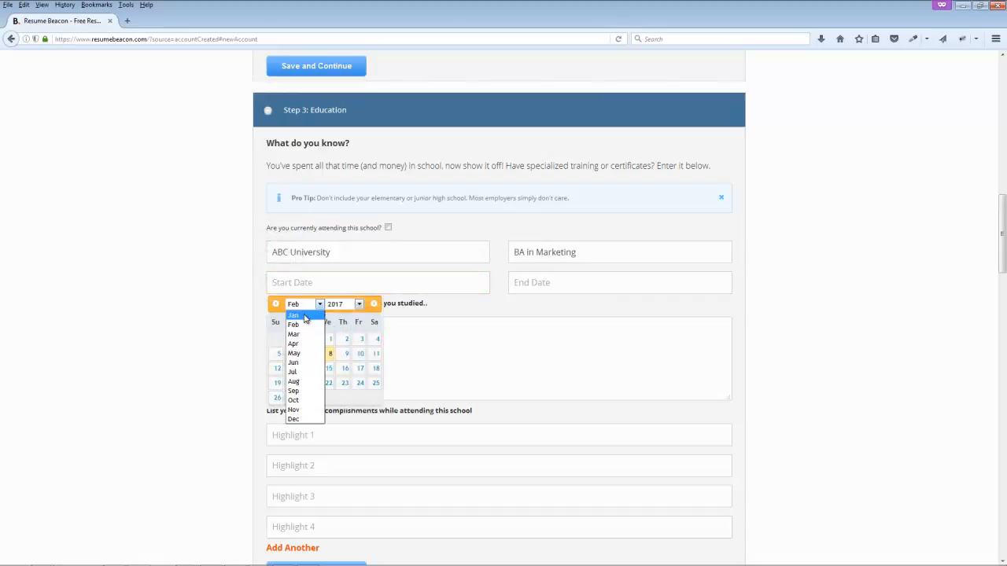
{"action": "left_click", "coordinate": [307, 315]}
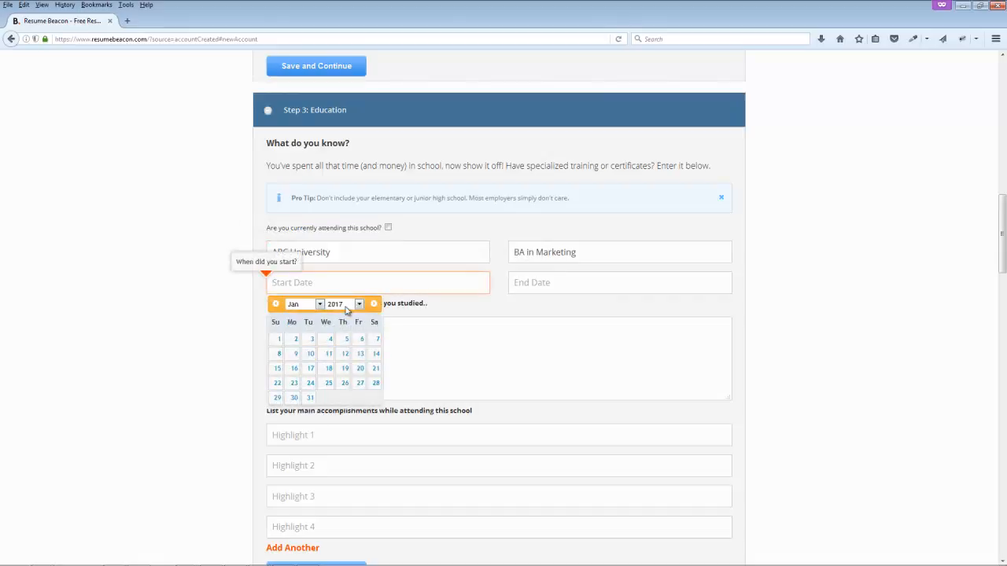
{"action": "left_click", "coordinate": [346, 306]}
{"action": "left_click", "coordinate": [350, 316]}
{"action": "left_click", "coordinate": [350, 309]}
{"action": "left_click", "coordinate": [351, 385]}
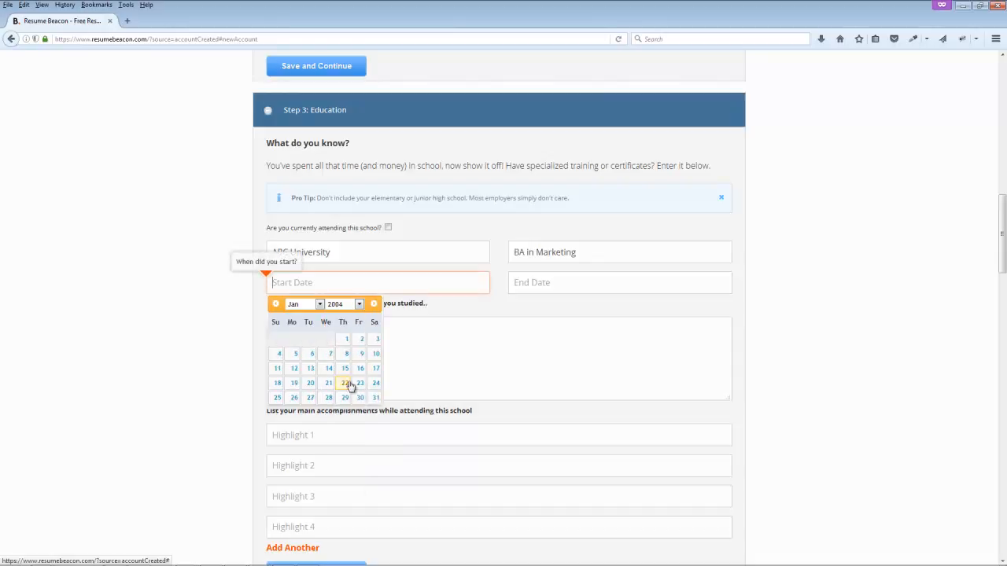
{"action": "left_click", "coordinate": [346, 339]}
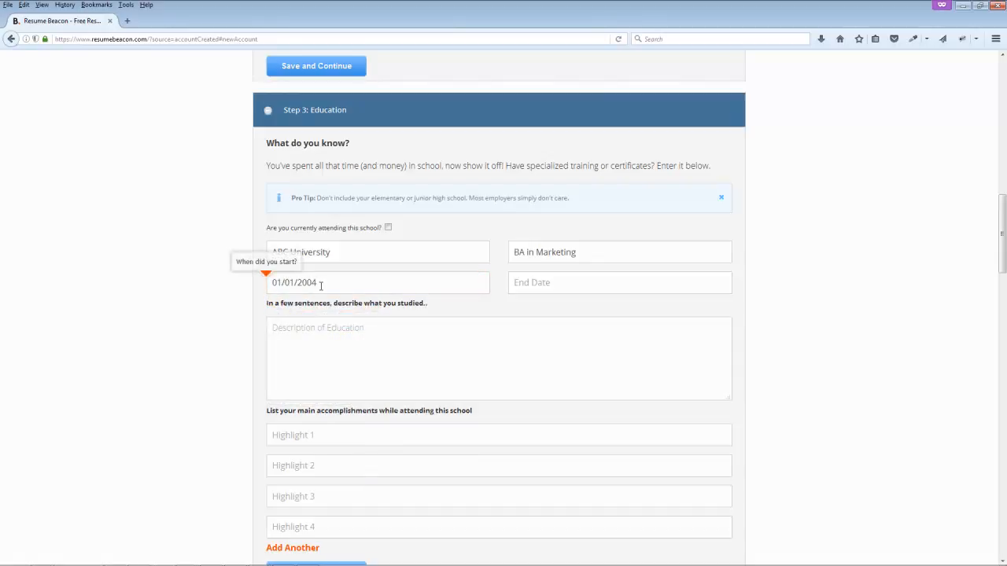
{"action": "left_click", "coordinate": [556, 284]}
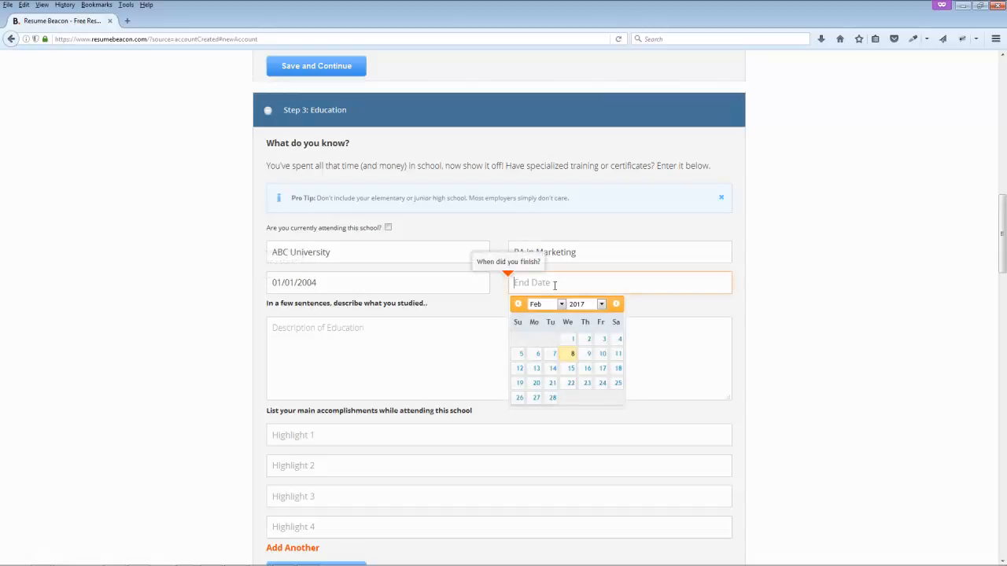
{"action": "left_click", "coordinate": [601, 304]}
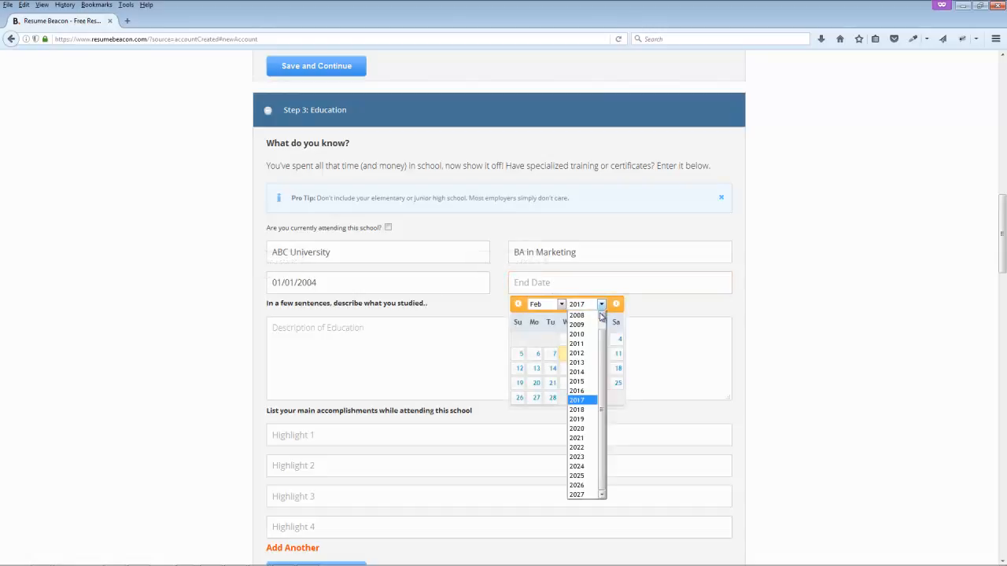
{"action": "left_click", "coordinate": [596, 324]}
{"action": "left_click", "coordinate": [600, 341]}
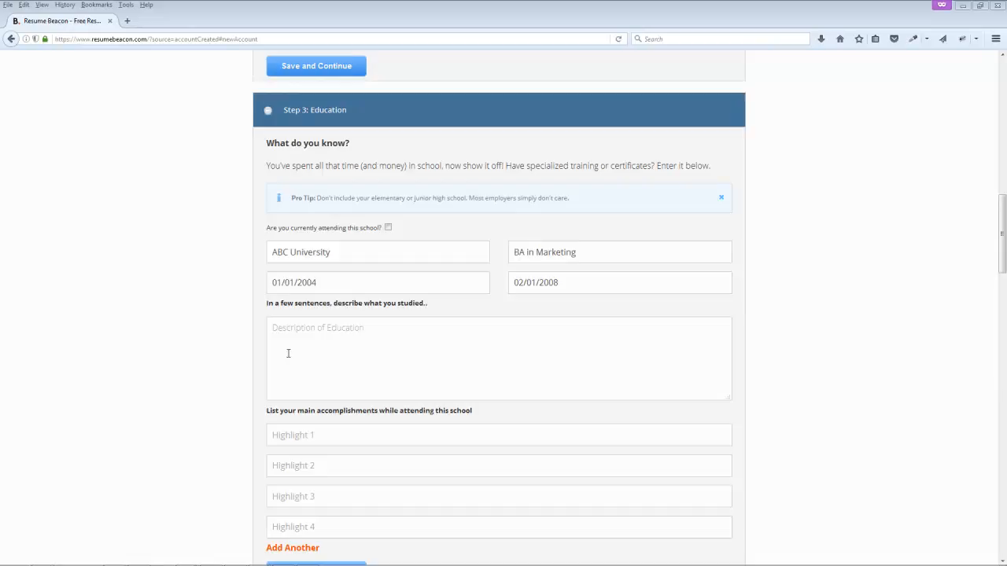
Step: Paste the description of what was studied into the education entry
{"action": "left_click", "coordinate": [343, 339]}
{"action": "type", "text": "Studied all aspects of marketing including traditional and digital methods. Senior thesis project won highest honors at XYZ competition."}
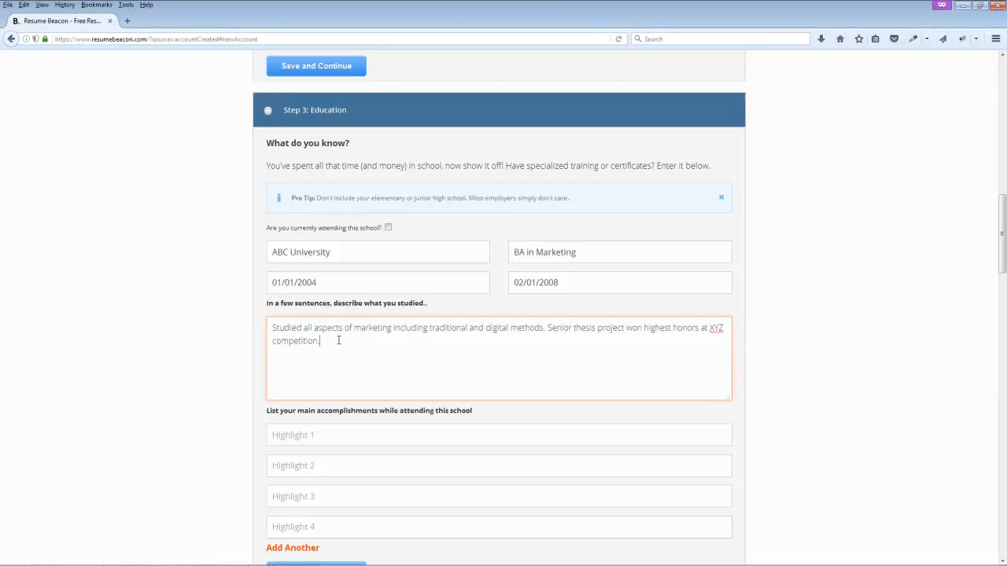
{"action": "key", "text": "alt+Tab"}
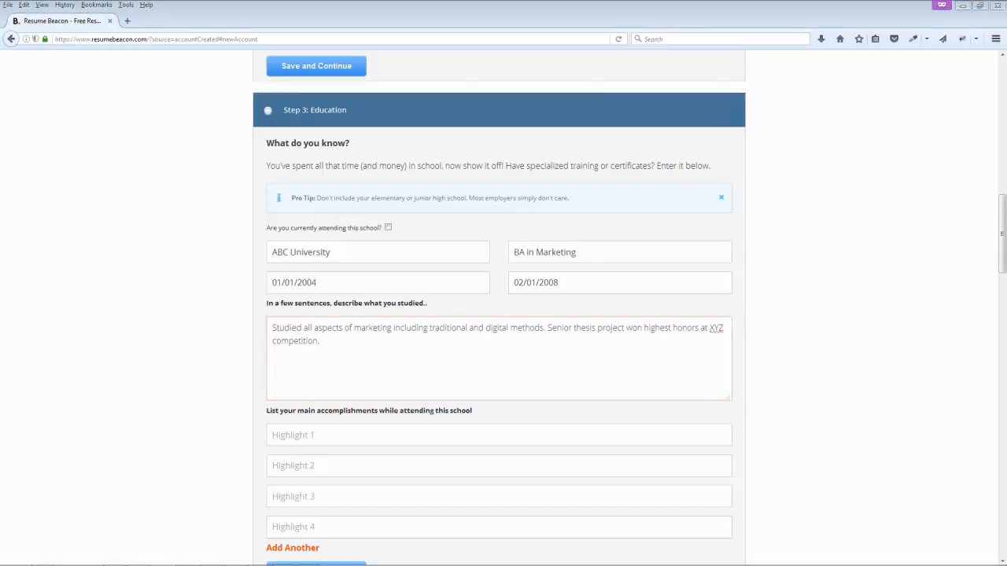
Step: Add three accomplishments without bullets: 3.8 GPA, senior thesis, and Member of student government
{"action": "left_click", "coordinate": [316, 439]}
{"action": "type", "text": "•\tGraduated with 3.8 GPA"}
{"action": "key", "text": "BackSpace"}
{"action": "key", "text": "BackSpace"}
{"action": "key", "text": "alt+Tab"}
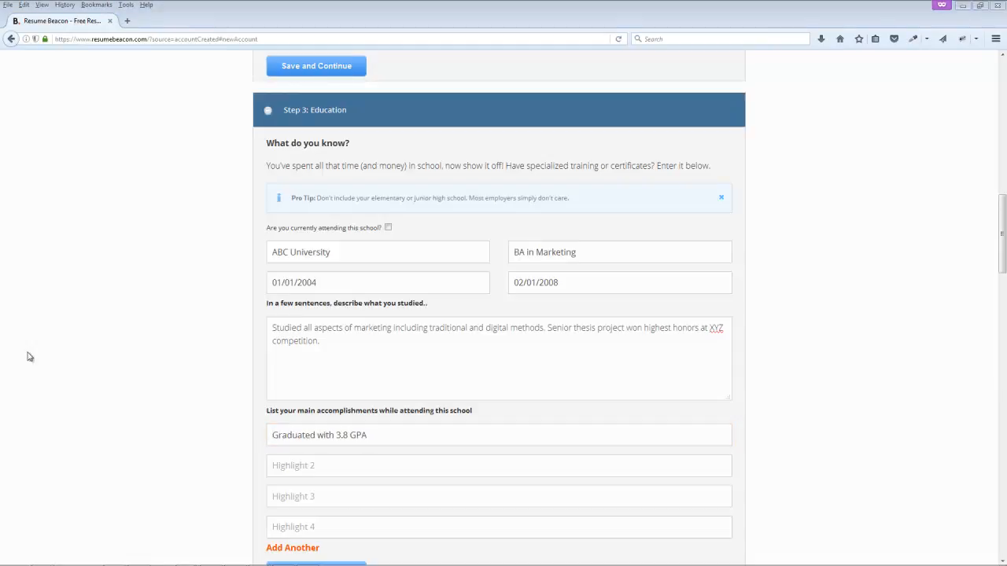
{"action": "left_click", "coordinate": [334, 464]}
{"action": "type", "text": "• Senior thesis generated over $100,000 for a local charity via internet marketing"}
{"action": "key", "text": "BackSpace"}
{"action": "key", "text": "BackSpace"}
{"action": "key", "text": "alt+Tab"}
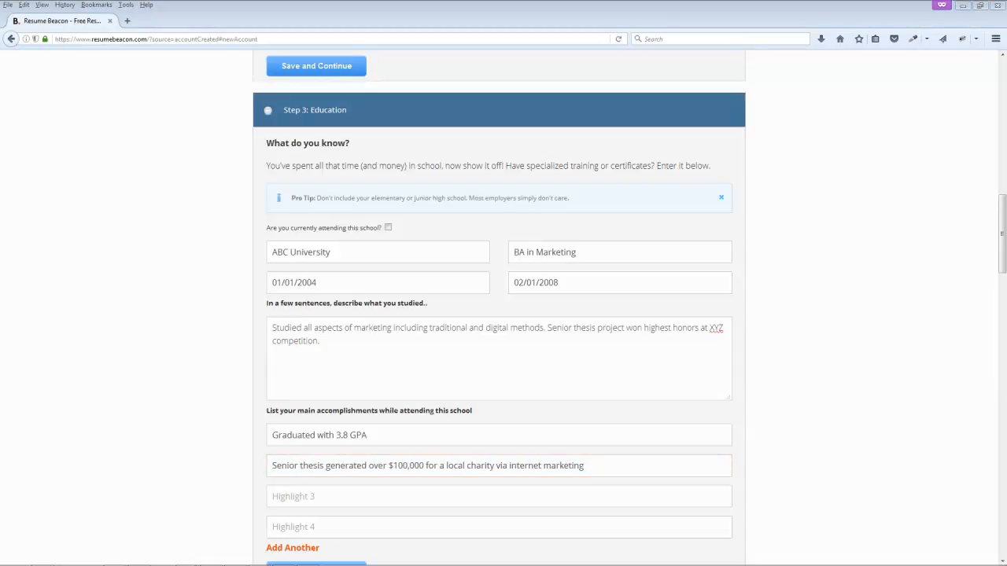
{"action": "left_click", "coordinate": [336, 496]}
{"action": "type", "text": "•\tMember of student government"}
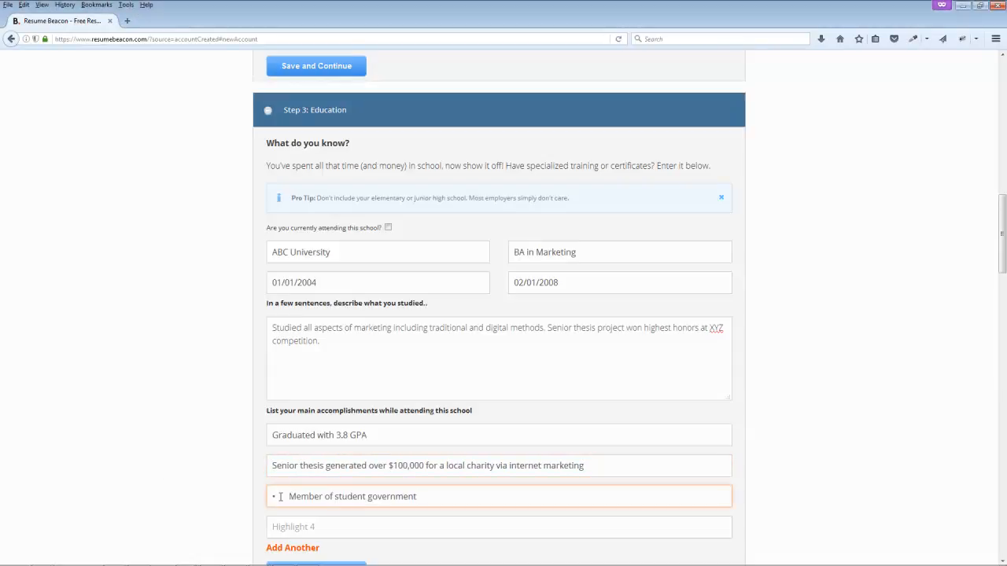
{"action": "key", "text": "BackSpace"}
{"action": "key", "text": "BackSpace"}
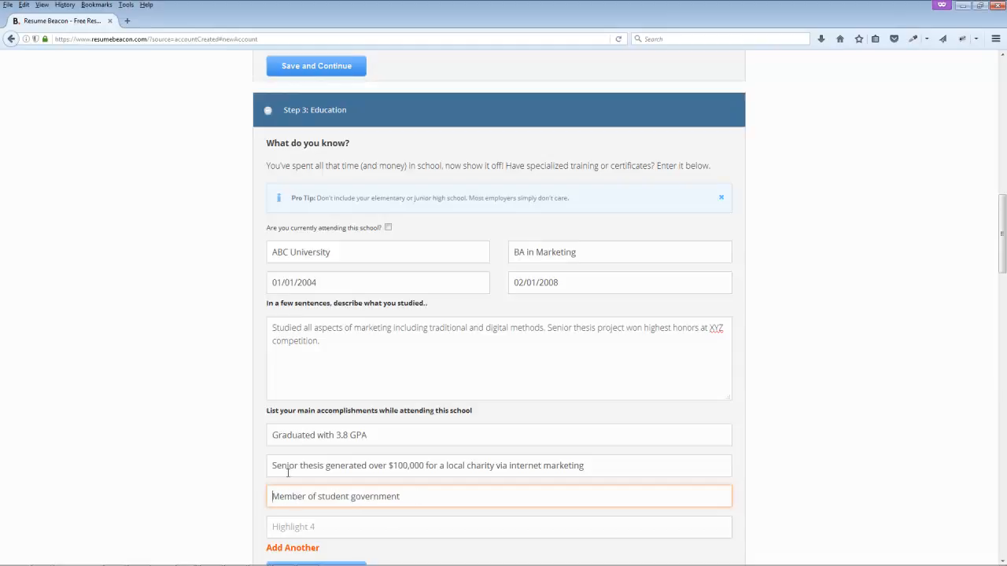
Step: Save the Education step and move down to Step 4: Work History
{"action": "scroll", "coordinate": [254, 472], "scroll_direction": "down", "scroll_amount": 2}
{"action": "scroll", "coordinate": [254, 474], "scroll_direction": "down", "scroll_amount": 3}
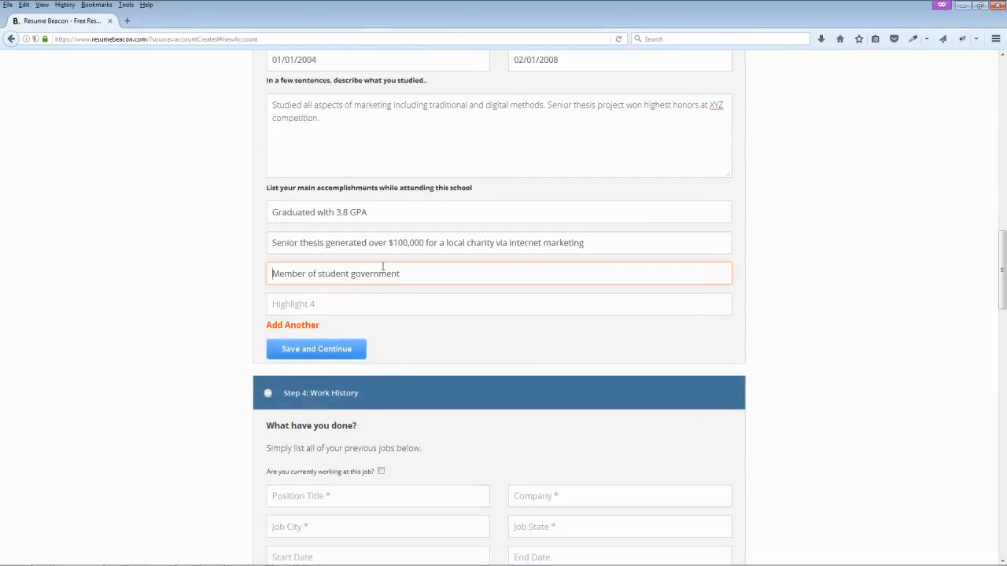
{"action": "left_click", "coordinate": [319, 351]}
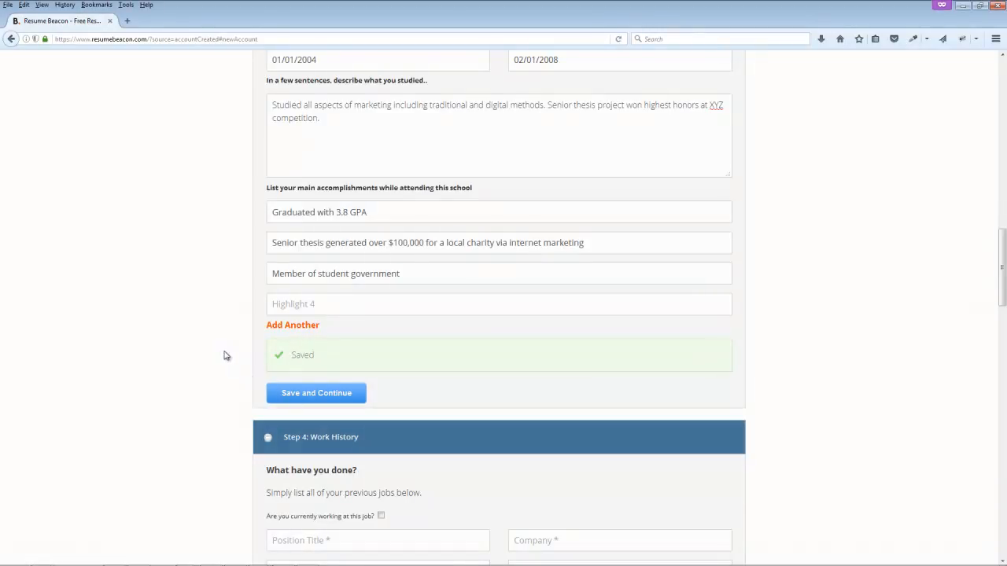
{"action": "scroll", "coordinate": [224, 356], "scroll_direction": "down", "scroll_amount": 7}
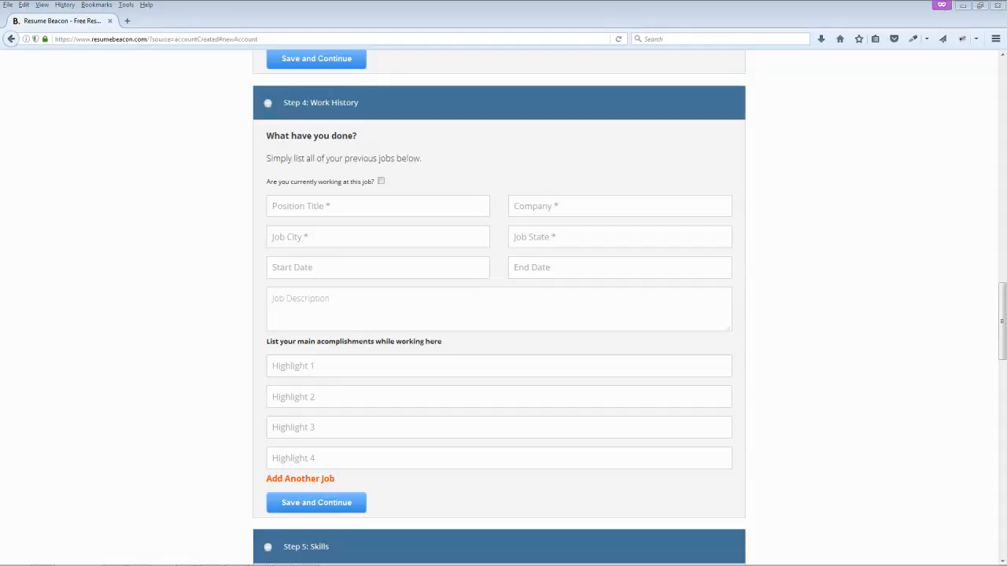
Step: Enter Internet Marketing Manager at ABC Company in Los Angeles, CA, fixing the city typo
{"action": "left_click", "coordinate": [338, 206]}
{"action": "type", "text": "Internet Marketing Manager"}
{"action": "left_click", "coordinate": [569, 207]}
{"action": "type", "text": "ABC Company"}
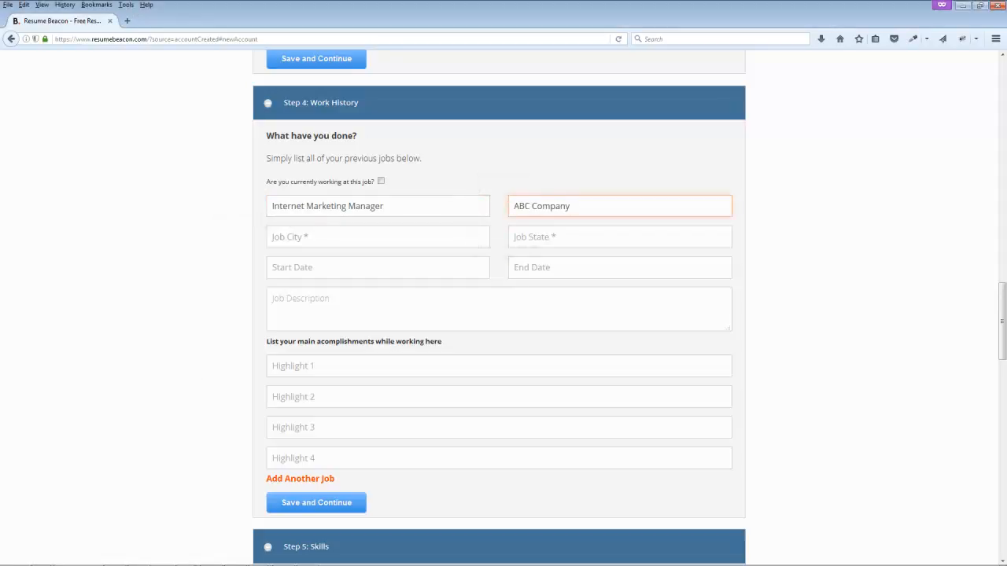
{"action": "left_click", "coordinate": [326, 237]}
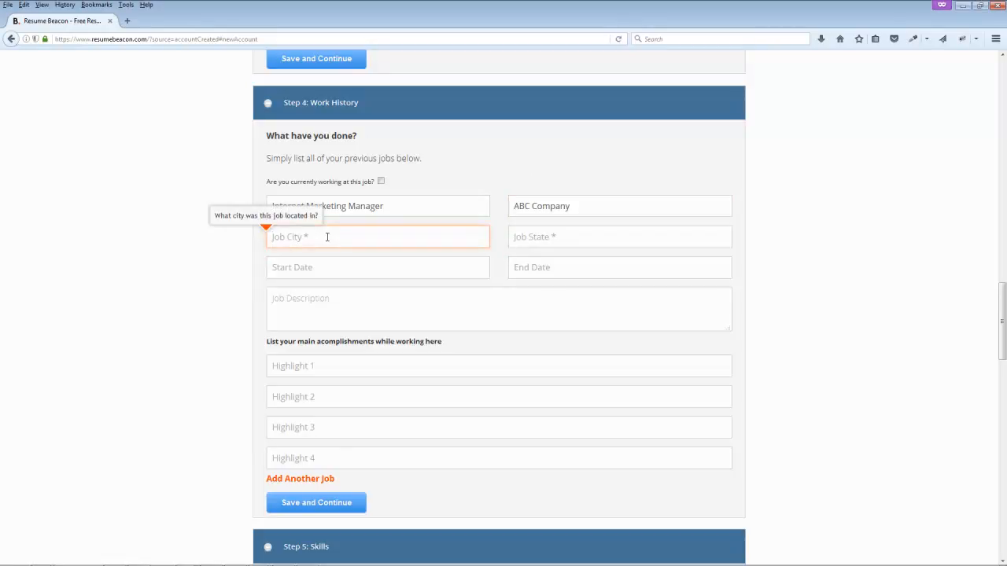
{"action": "type", "text": "Los Anageles"}
{"action": "left_click_drag", "start_coordinate": [327, 237], "coordinate": [298, 237]}
{"action": "type", "text": "geles"}
{"action": "left_click", "coordinate": [567, 238]}
{"action": "type", "text": "CA"}
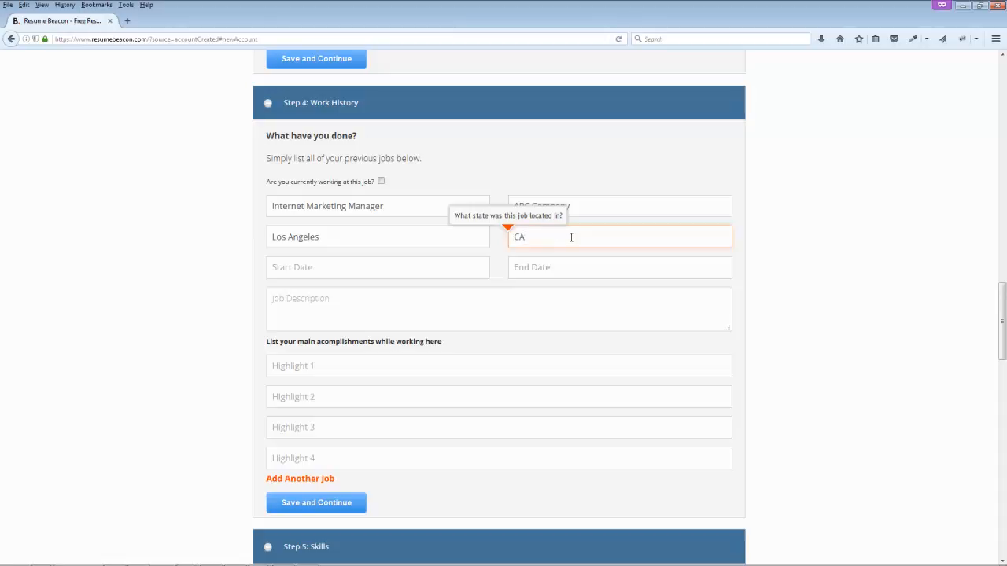
Step: Set the job's start date to February 1, 2008 and end date to February 1, 2017
{"action": "left_click", "coordinate": [312, 268]}
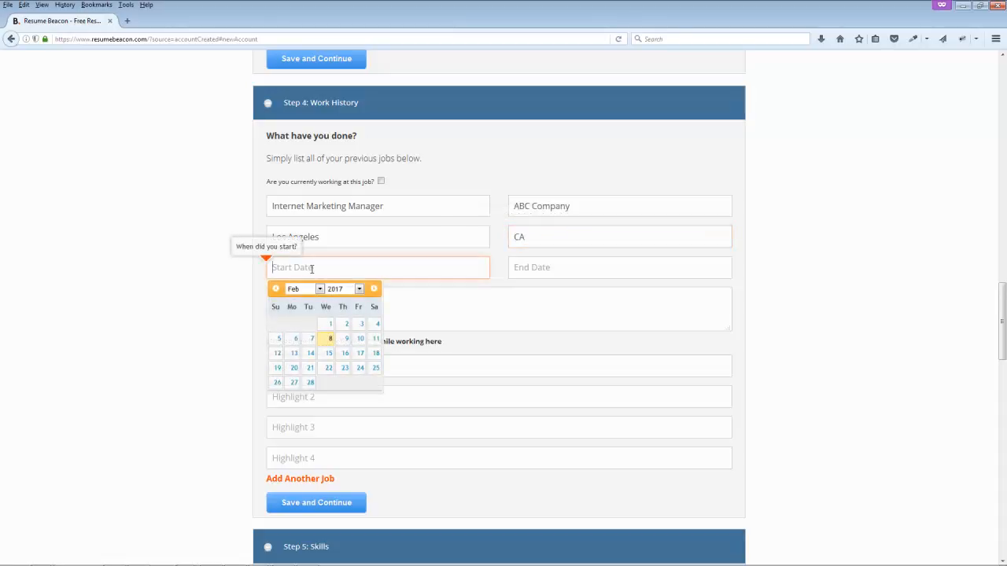
{"action": "left_click", "coordinate": [347, 291]}
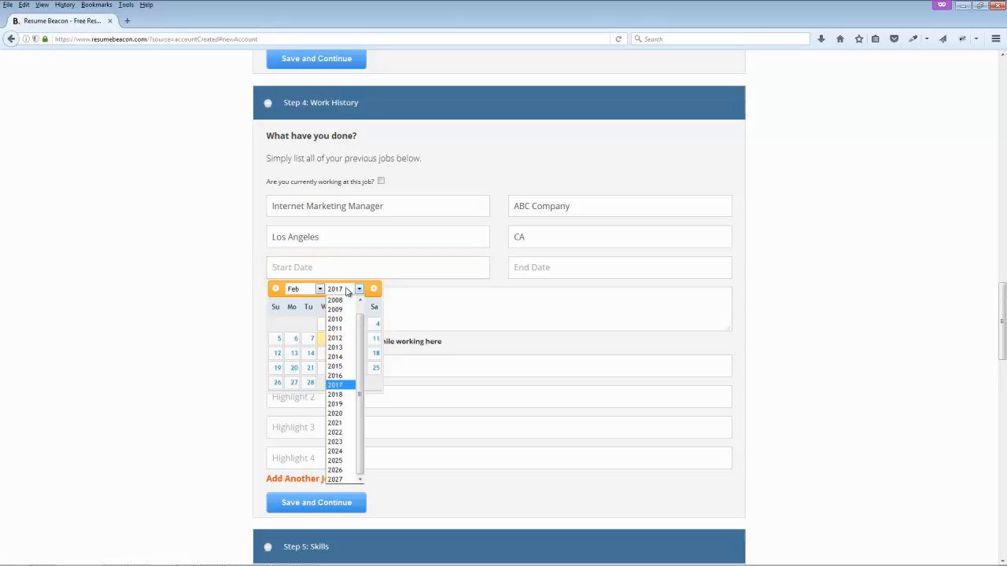
{"action": "left_click", "coordinate": [346, 300]}
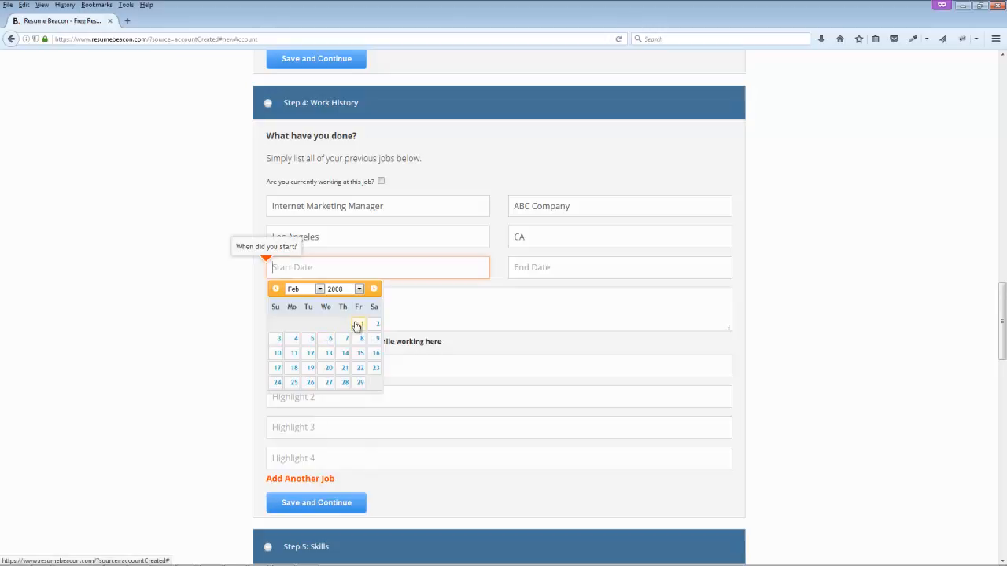
{"action": "left_click", "coordinate": [357, 325]}
{"action": "left_click", "coordinate": [543, 268]}
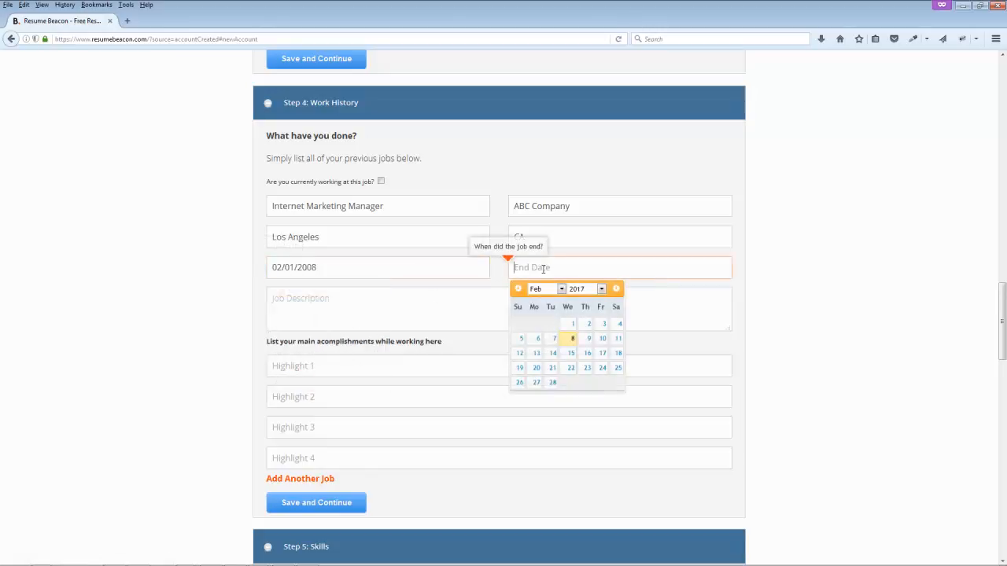
{"action": "left_click", "coordinate": [573, 324]}
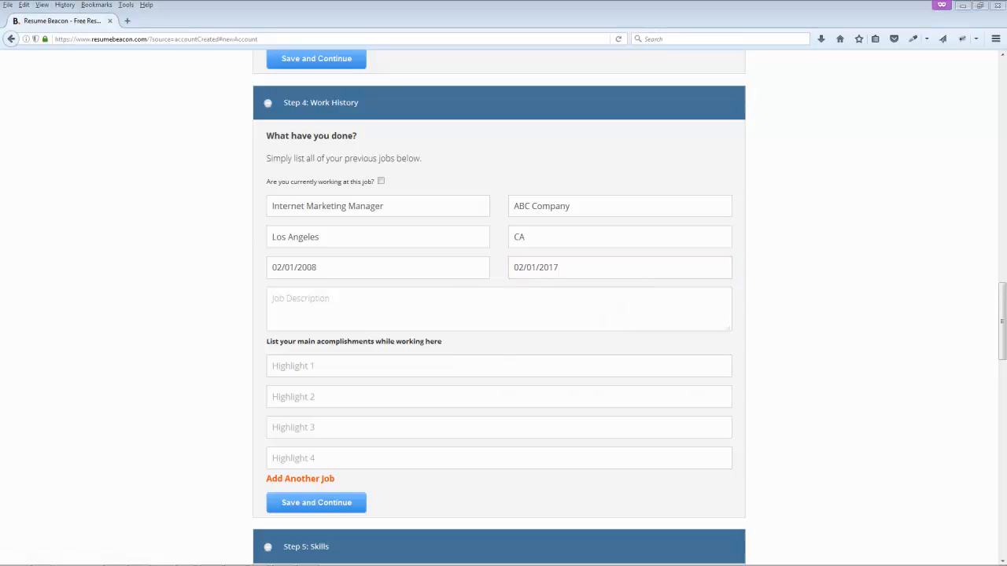
Step: Paste the job description and the cost saving accomplishment as Highlight 1
{"action": "left_click", "coordinate": [329, 325]}
{"action": "type", "text": "Responsible for identifying key trends and propelled the company to $100 million in revenue last year."}
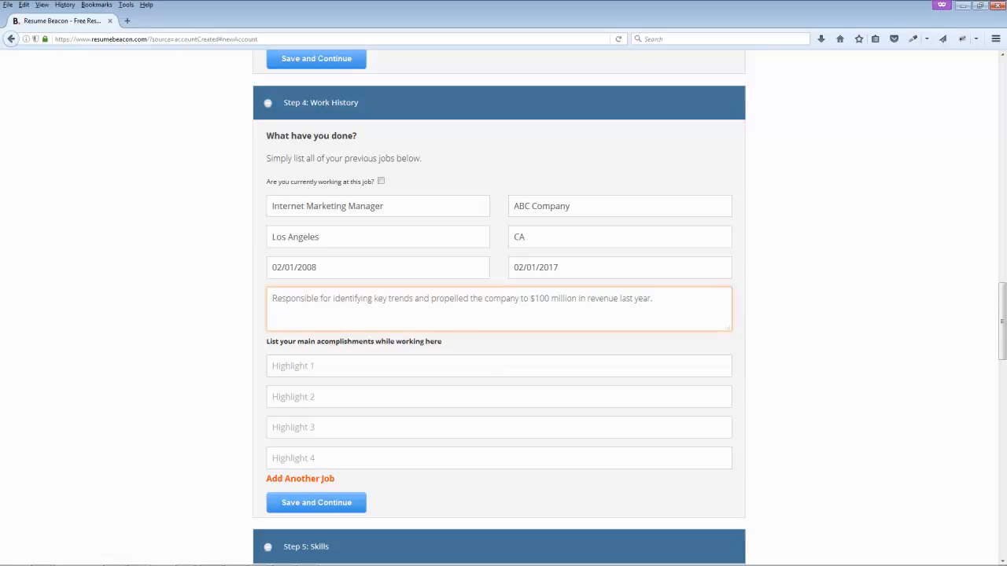
{"action": "key", "text": "alt+Tab"}
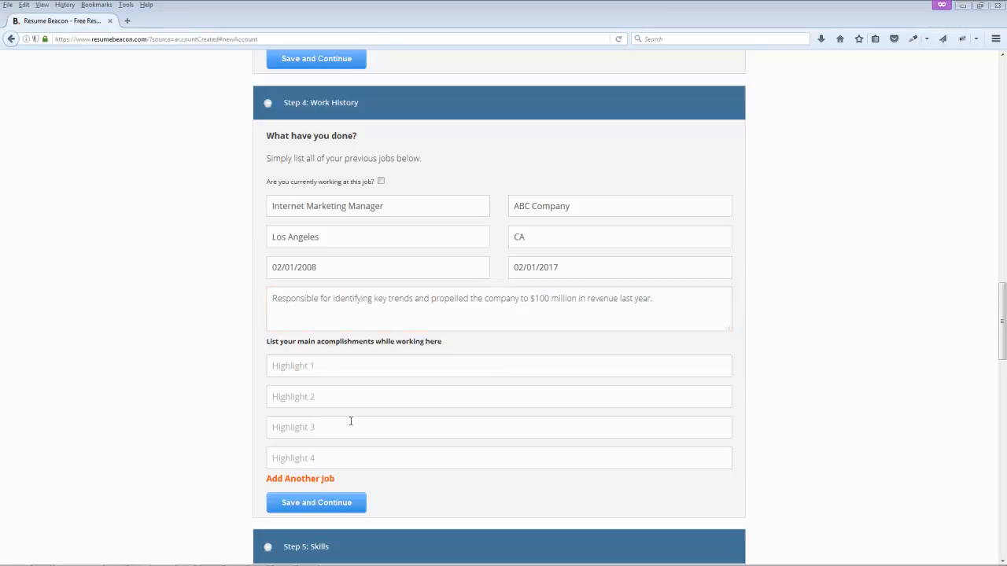
{"action": "left_click", "coordinate": [328, 363]}
{"action": "type", "text": "• Implemented a cost saving advertising strategy that saved the company over $5 million"}
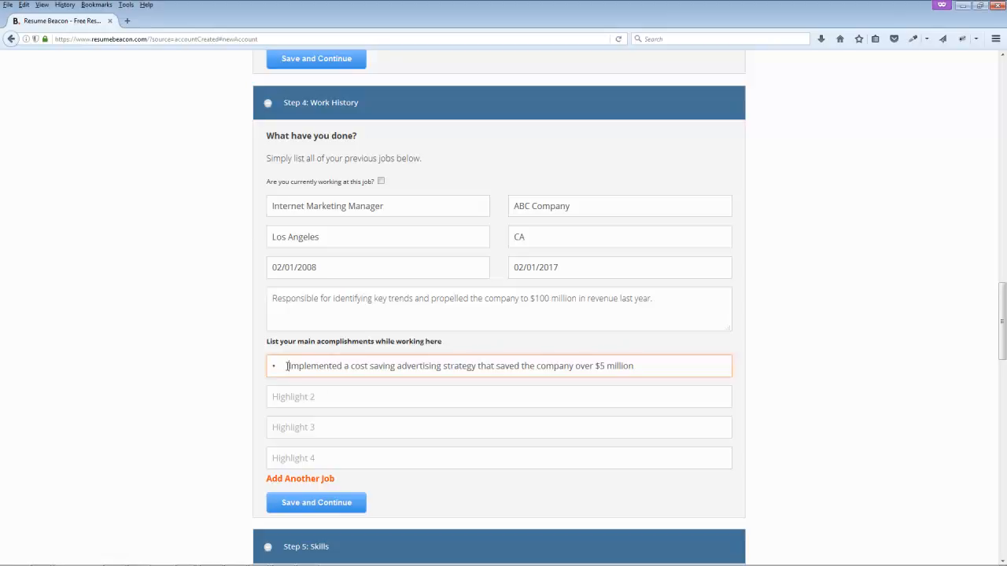
{"action": "key", "text": "BackSpace"}
{"action": "key", "text": "BackSpace"}
Step: Add the LinkedIn Advertising and email marketing accomplishments, then add a blank second job entry
{"action": "key", "text": "alt+Tab"}
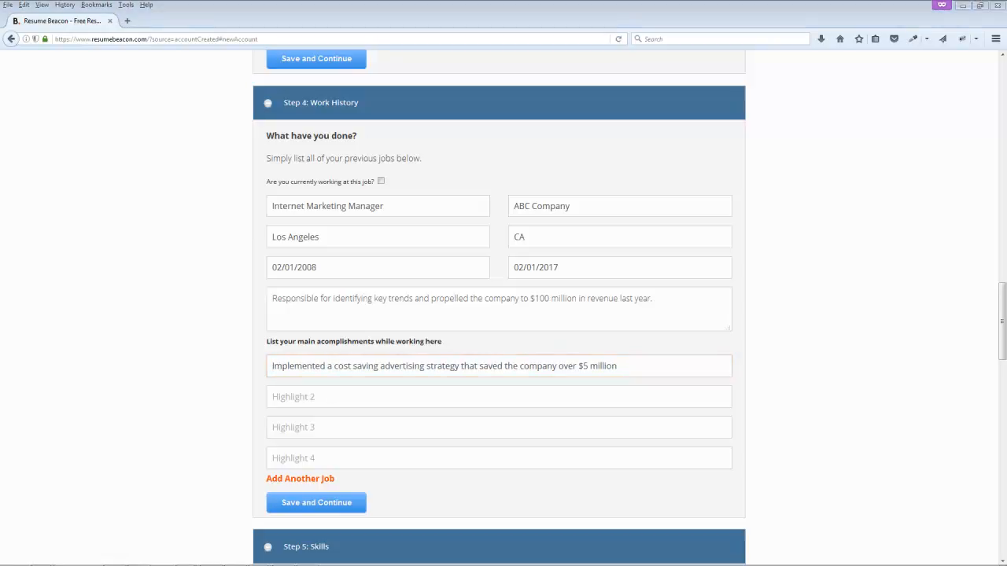
{"action": "left_click", "coordinate": [312, 396]}
{"action": "type", "text": "• Increased revenue 200% with LinkedIn Advertising"}
{"action": "key", "text": "BackSpace"}
{"action": "key", "text": "BackSpace"}
{"action": "key", "text": "alt+Tab"}
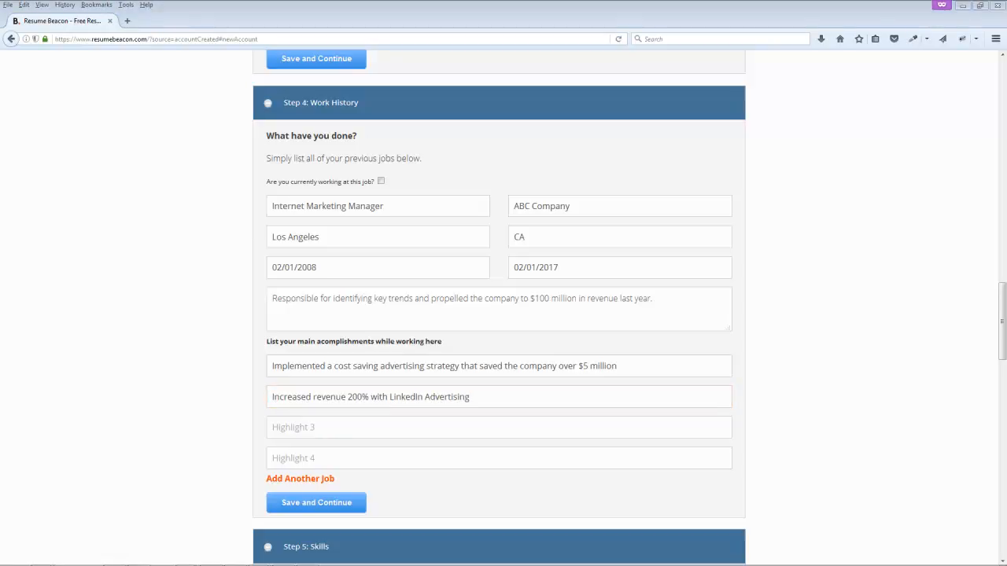
{"action": "left_click", "coordinate": [312, 426]}
{"action": "type", "text": "• Doubled return traffic with email marketing campaign"}
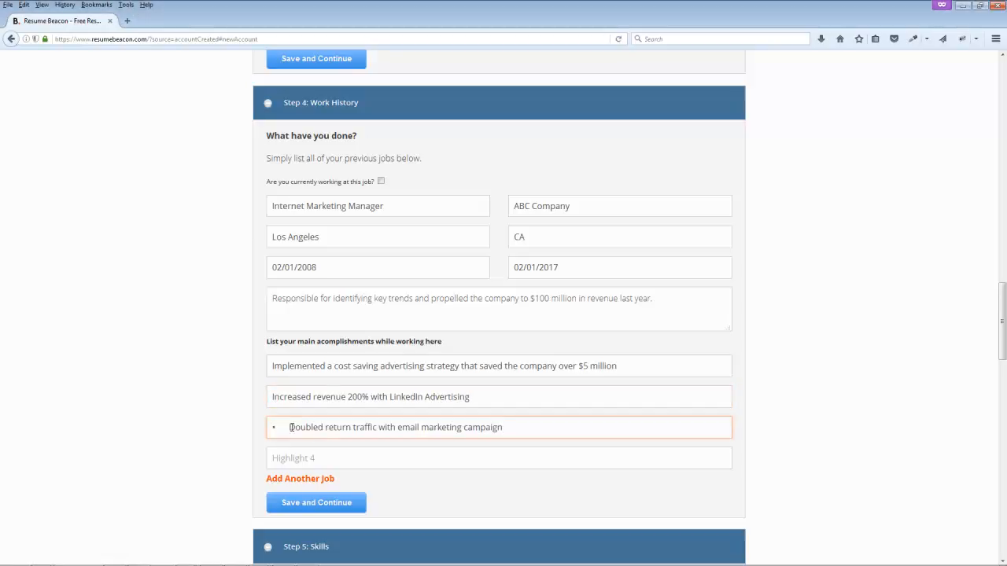
{"action": "key", "text": "BackSpace"}
{"action": "key", "text": "BackSpace"}
{"action": "scroll", "coordinate": [194, 422], "scroll_direction": "down", "scroll_amount": 3}
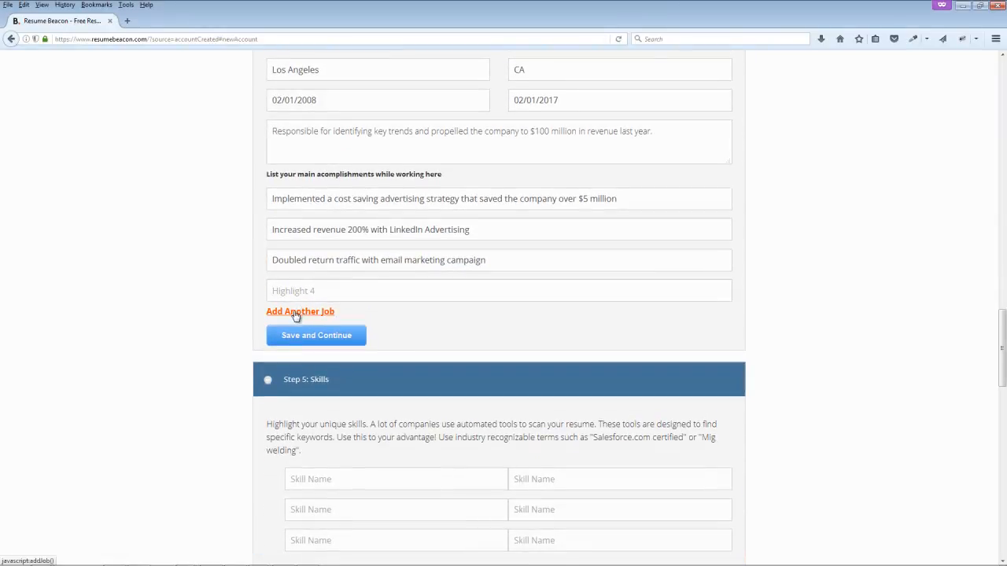
{"action": "left_click", "coordinate": [296, 314]}
Step: Give the second job the title Internet Marketing Manager and company ABC Company
{"action": "scroll", "coordinate": [262, 315], "scroll_direction": "down", "scroll_amount": 2}
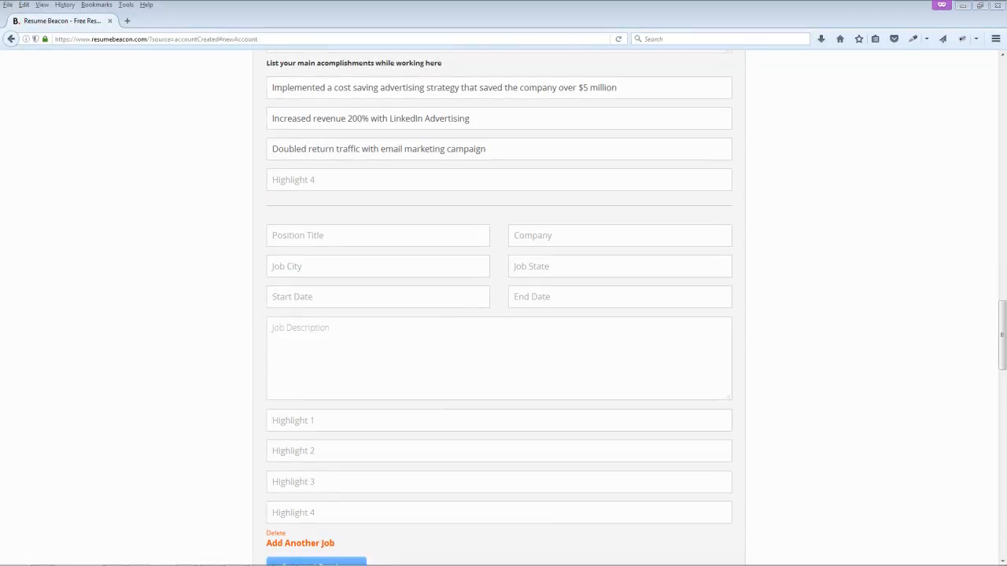
{"action": "left_click", "coordinate": [340, 236]}
{"action": "type", "text": "Internet Marketing Manager"}
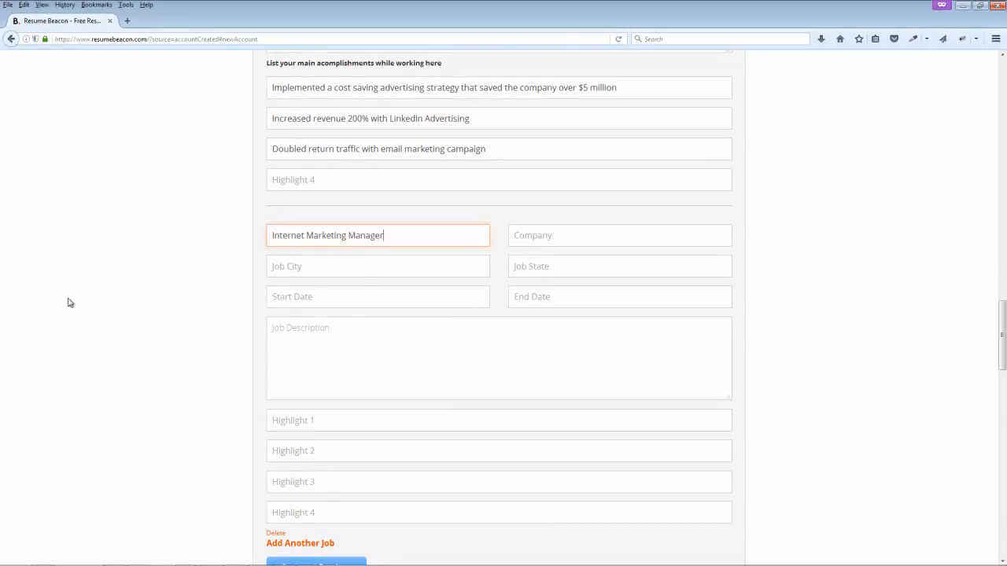
{"action": "key", "text": "alt+Tab"}
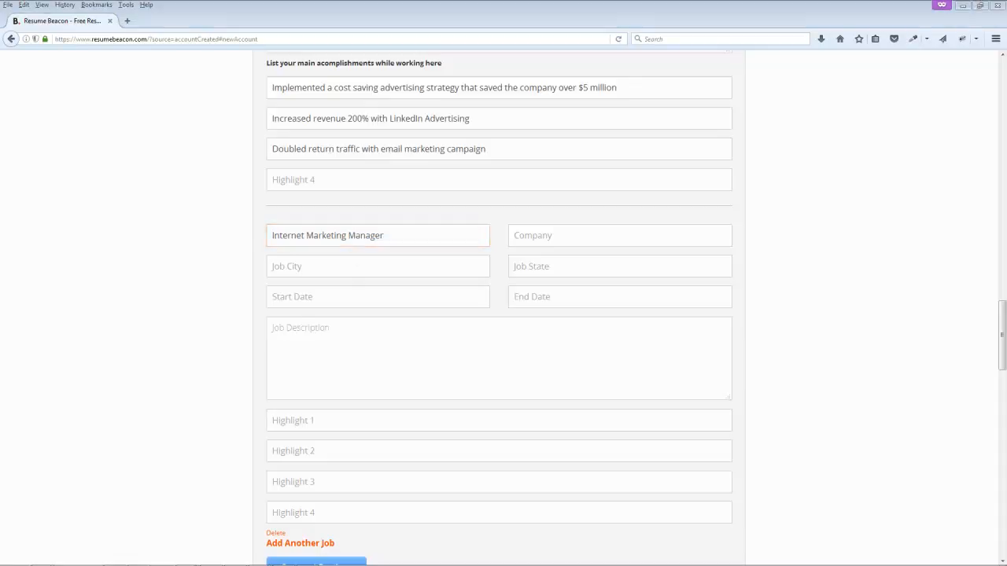
{"action": "left_click", "coordinate": [550, 236]}
{"action": "type", "text": "ABC Company"}
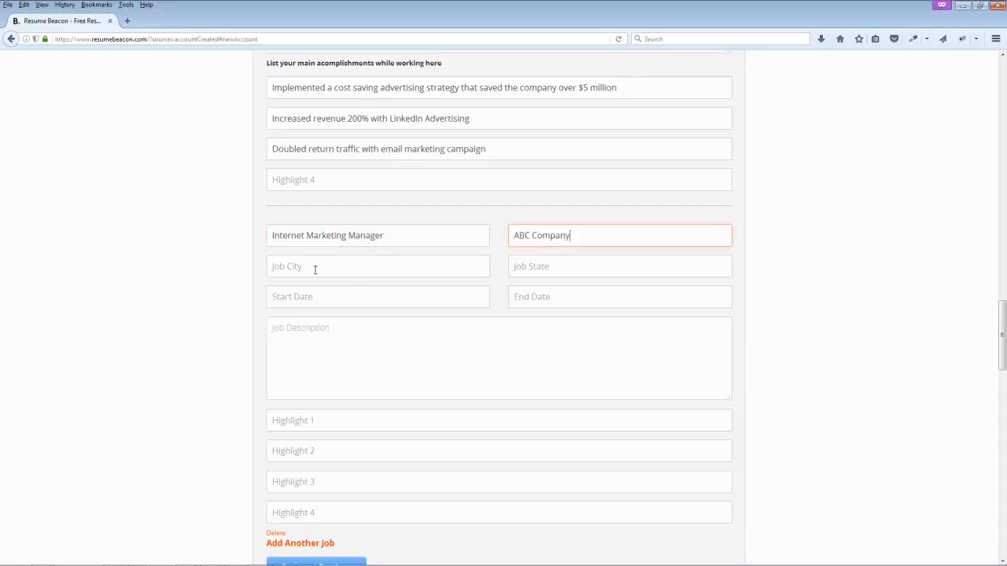
Step: Set the second job's city to Los Angeles and state to CA
{"action": "scroll", "coordinate": [314, 270], "scroll_direction": "up", "scroll_amount": 2}
{"action": "left_click_drag", "start_coordinate": [326, 128], "coordinate": [198, 131]}
{"action": "key", "text": "ctrl+c"}
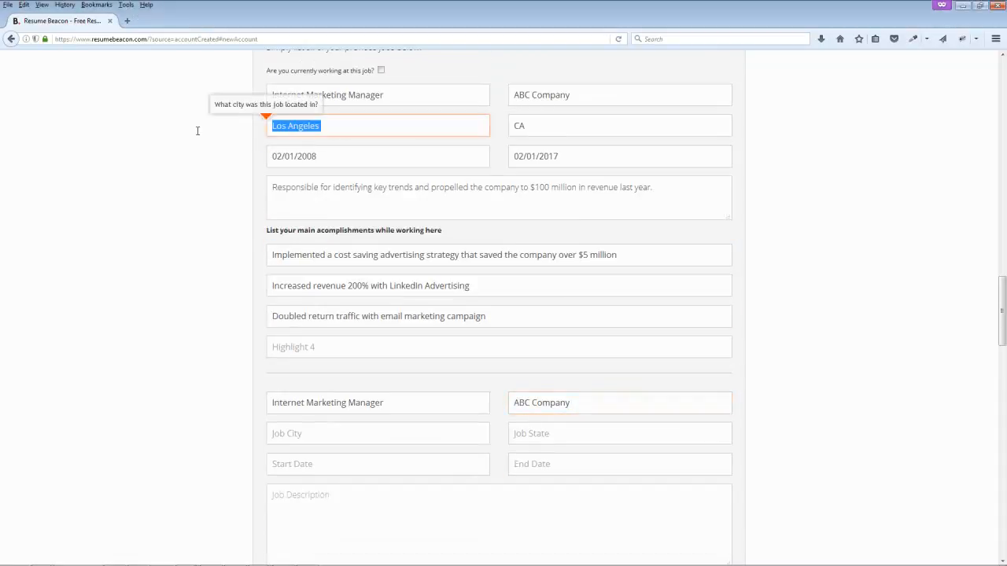
{"action": "left_click", "coordinate": [367, 437]}
{"action": "key", "text": "ctrl+v"}
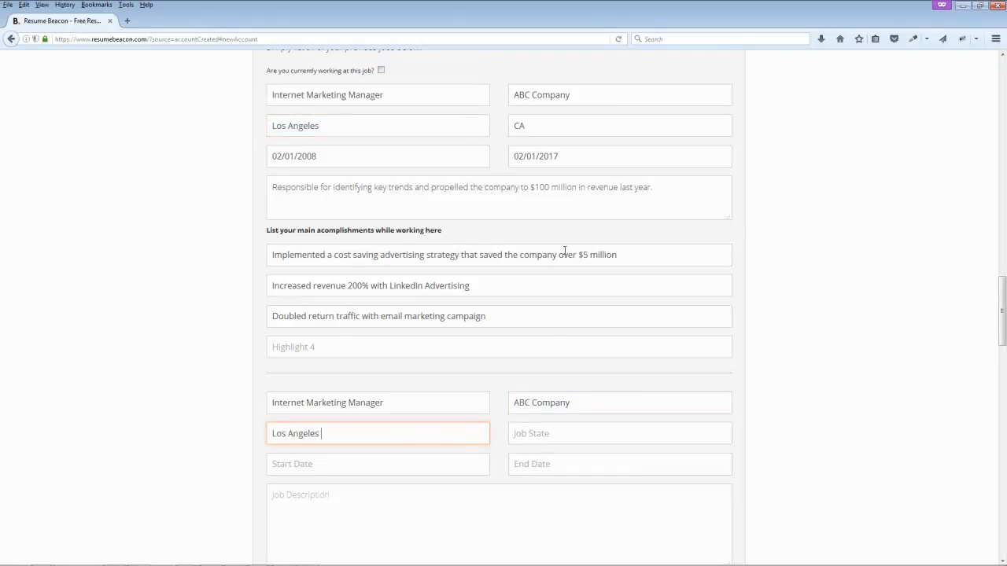
{"action": "left_click", "coordinate": [554, 435]}
{"action": "type", "text": "ca"}
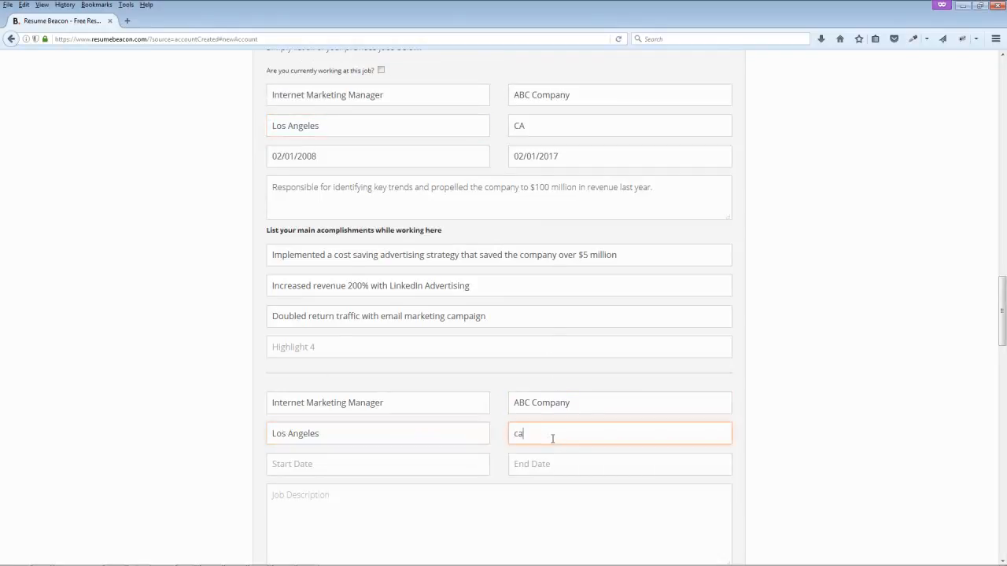
{"action": "key", "text": "BackSpace"}
{"action": "type", "text": "c"}
{"action": "key", "text": "BackSpace"}
{"action": "key", "text": "BackSpace"}
{"action": "type", "text": "C"}
Step: Set the second job's dates from 02/11/2009 to 02/24/2011
{"action": "left_click", "coordinate": [344, 465]}
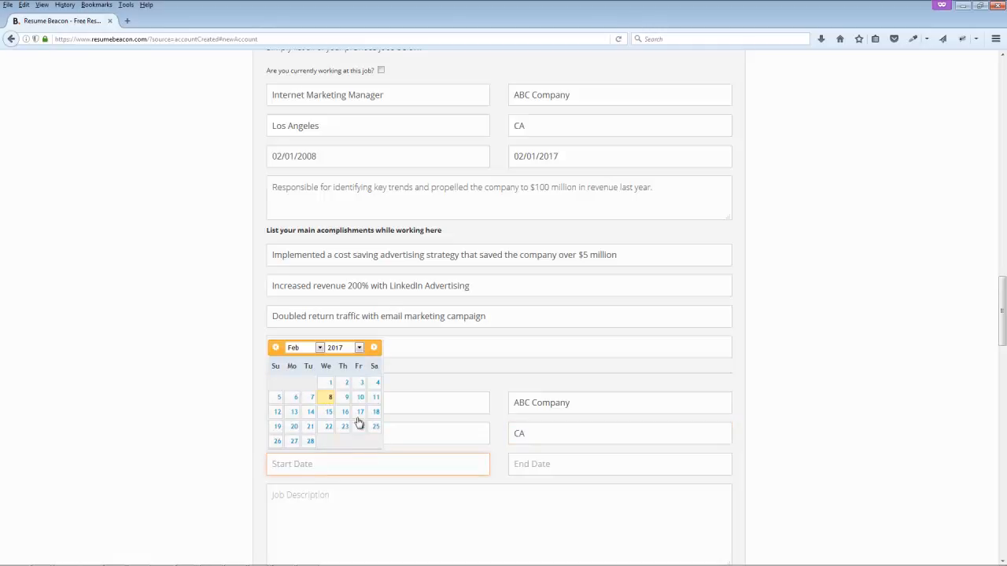
{"action": "left_click", "coordinate": [359, 349]}
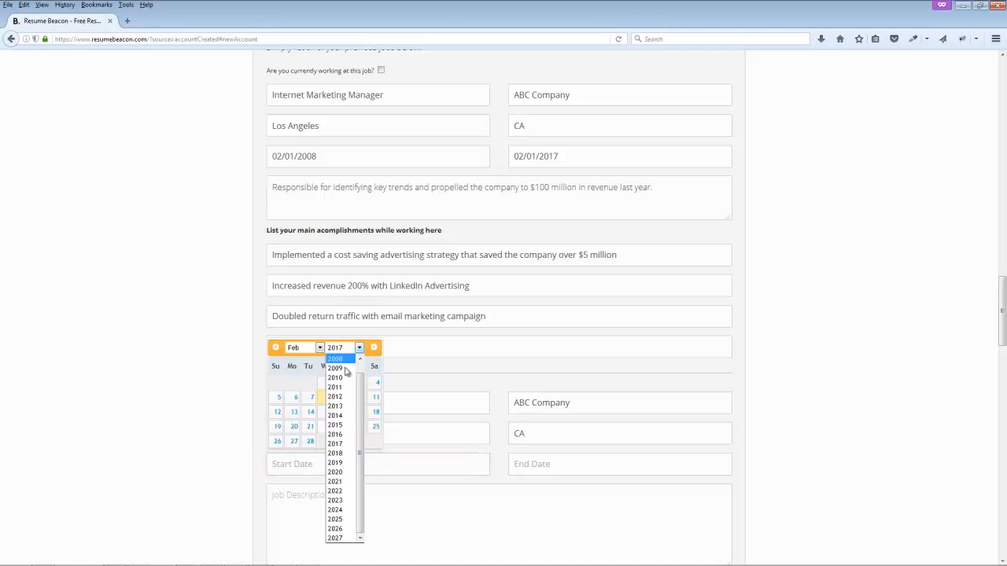
{"action": "left_click", "coordinate": [334, 368]}
{"action": "left_click", "coordinate": [330, 398]}
{"action": "left_click", "coordinate": [519, 464]}
{"action": "left_click", "coordinate": [591, 349]}
{"action": "left_click", "coordinate": [578, 387]}
{"action": "left_click", "coordinate": [583, 427]}
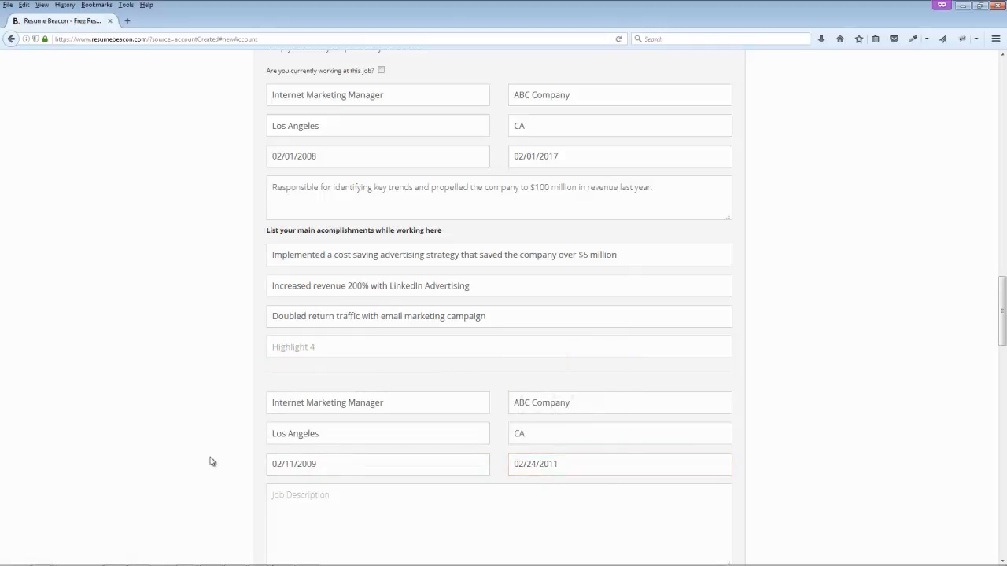
Step: Copy the first job's description into the second job's description
{"action": "scroll", "coordinate": [210, 461], "scroll_direction": "down", "scroll_amount": 3}
{"action": "scroll", "coordinate": [292, 317], "scroll_direction": "up", "scroll_amount": 4}
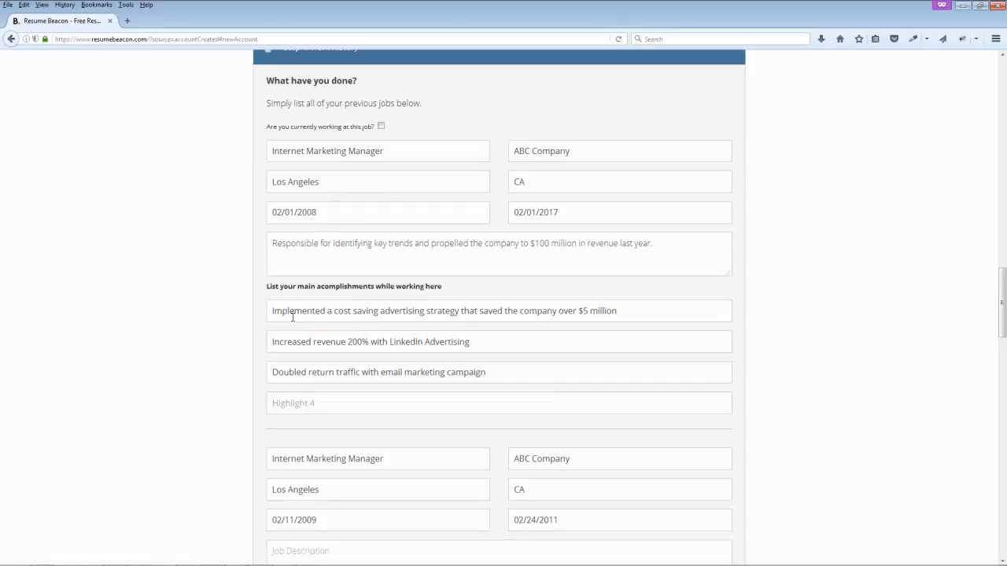
{"action": "triple_click", "coordinate": [597, 259]}
{"action": "key", "text": "ctrl+c"}
{"action": "scroll", "coordinate": [375, 375], "scroll_direction": "down", "scroll_amount": 1}
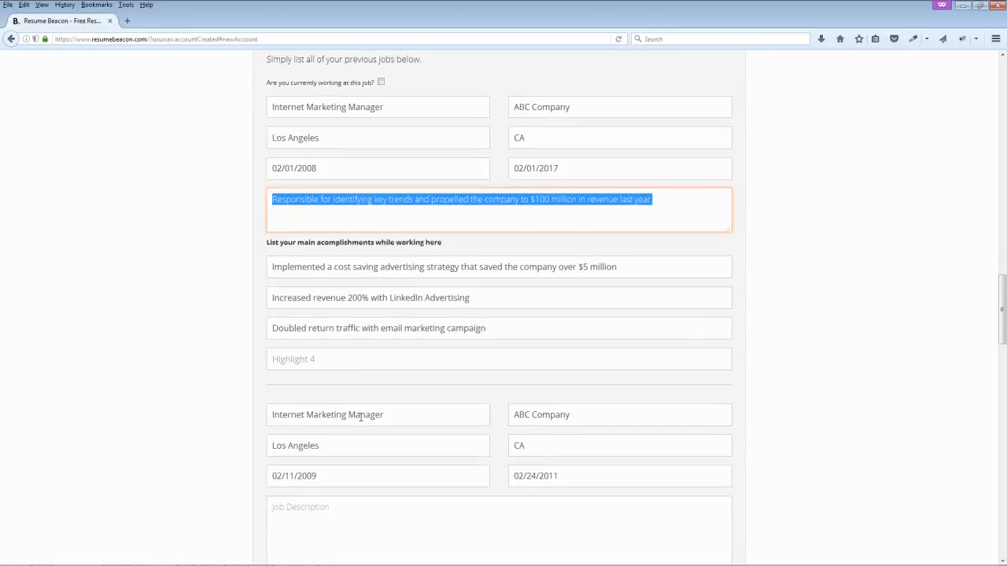
{"action": "left_click", "coordinate": [338, 506]}
{"action": "key", "text": "ctrl+v"}
{"action": "scroll", "coordinate": [531, 160], "scroll_direction": "down", "scroll_amount": 3}
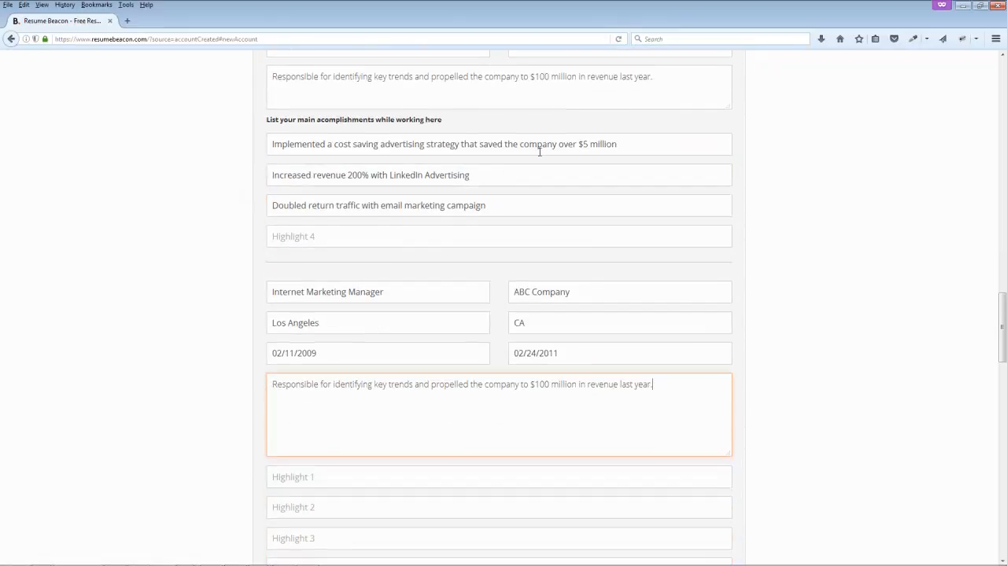
Step: Copy the cost saving, LinkedIn Advertising and email marketing accomplishments into the second job, then save
{"action": "left_click_drag", "start_coordinate": [621, 141], "coordinate": [247, 152]}
{"action": "key", "text": "ctrl+c"}
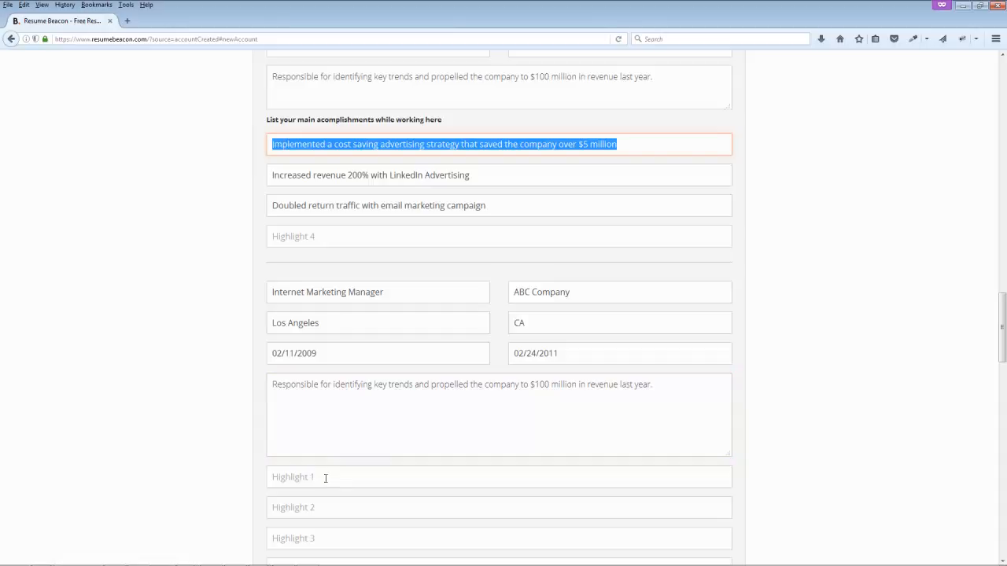
{"action": "left_click", "coordinate": [325, 477]}
{"action": "key", "text": "ctrl+v"}
{"action": "left_click_drag", "start_coordinate": [527, 177], "coordinate": [244, 173]}
{"action": "key", "text": "ctrl+c"}
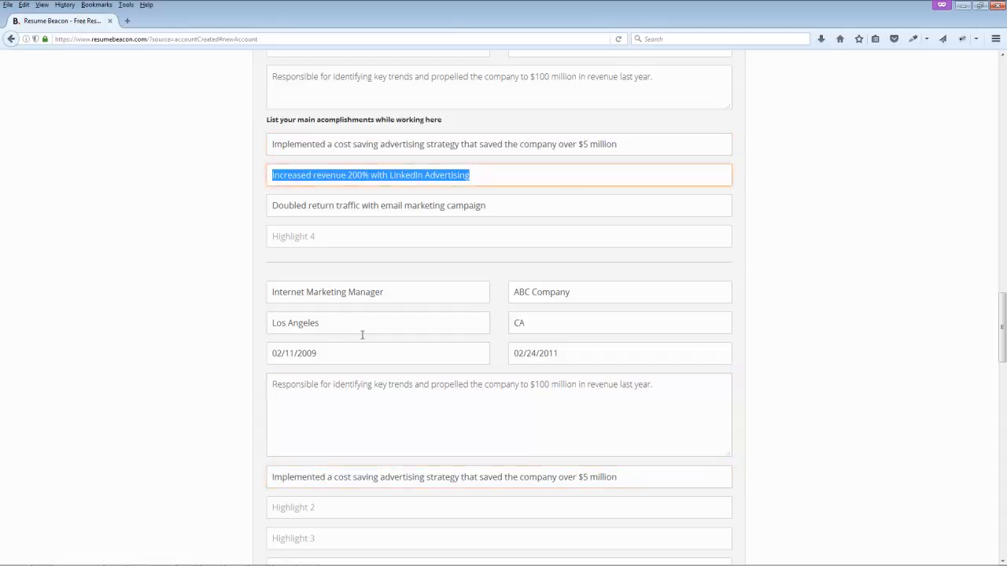
{"action": "left_click", "coordinate": [348, 508]}
{"action": "key", "text": "ctrl+v"}
{"action": "left_click_drag", "start_coordinate": [504, 200], "coordinate": [254, 218]}
{"action": "key", "text": "ctrl+c"}
{"action": "left_click", "coordinate": [315, 539]}
{"action": "key", "text": "ctrl+v"}
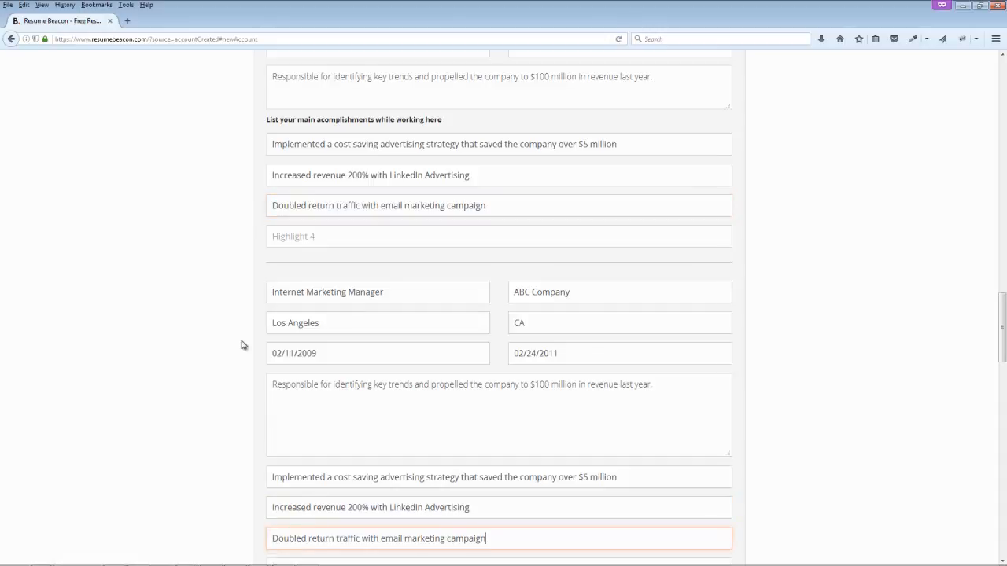
{"action": "scroll", "coordinate": [243, 344], "scroll_direction": "down", "scroll_amount": 5}
{"action": "left_click", "coordinate": [341, 351]}
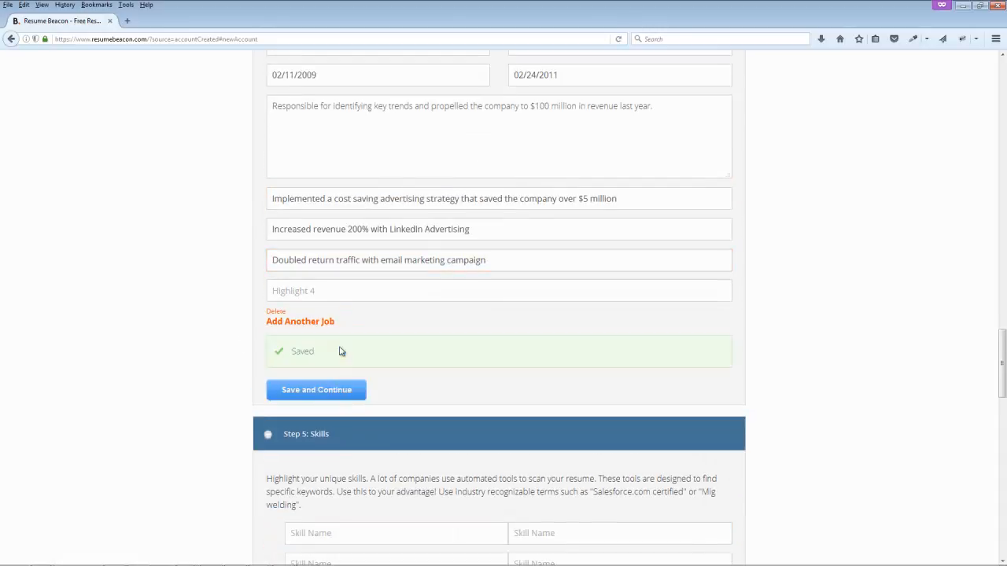
Step: Enter the skills Adobe Creative Suite, HTML and Google Adwords
{"action": "scroll", "coordinate": [257, 339], "scroll_direction": "down", "scroll_amount": 1}
{"action": "scroll", "coordinate": [256, 337], "scroll_direction": "down", "scroll_amount": 3}
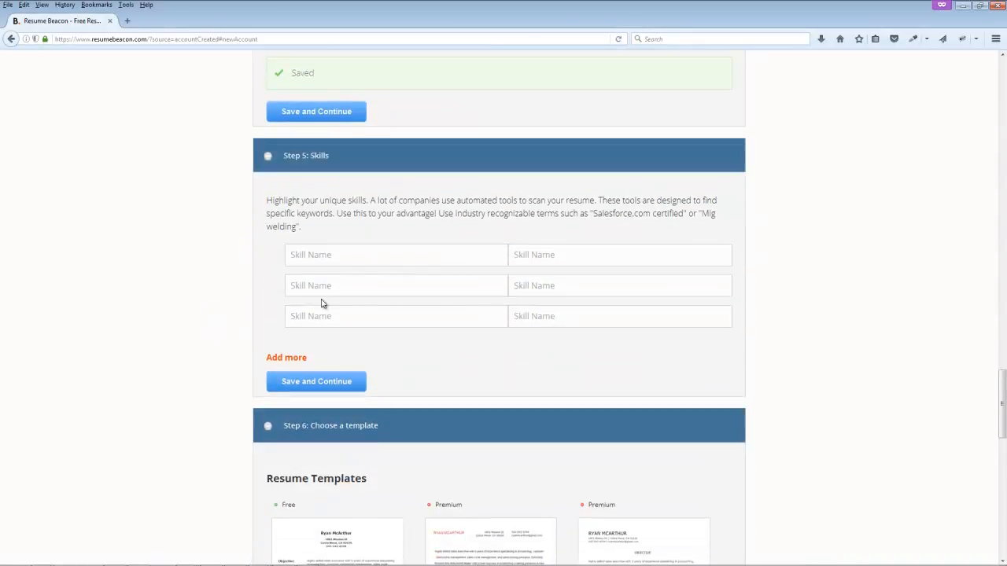
{"action": "left_click", "coordinate": [354, 252]}
{"action": "type", "text": "Adobe Creative Suite"}
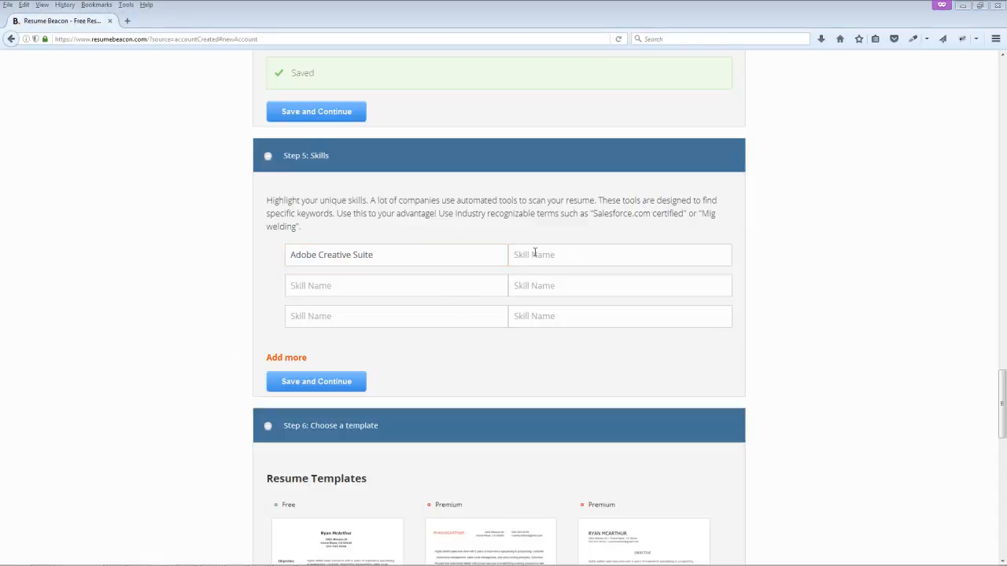
{"action": "left_click", "coordinate": [571, 257]}
{"action": "type", "text": "HTML"}
{"action": "left_click", "coordinate": [364, 288]}
{"action": "type", "text": "Google Adwords"}
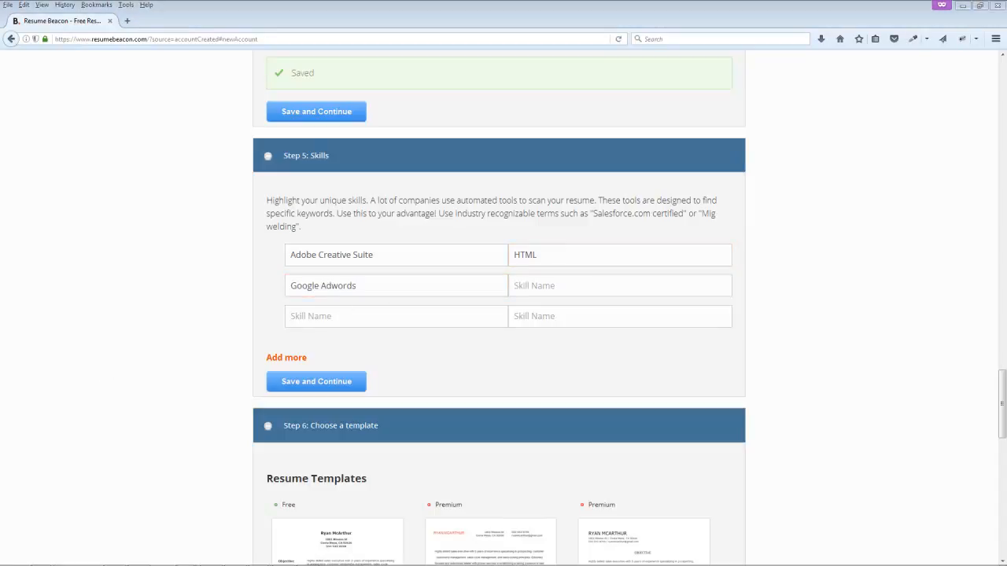
Step: Add Facebook Ads, Traditional Marketing and Print Advertising, then save the skills
{"action": "left_click", "coordinate": [564, 288]}
{"action": "type", "text": "Facebook Ads"}
{"action": "left_click", "coordinate": [397, 316]}
{"action": "type", "text": "Traditional Marketing"}
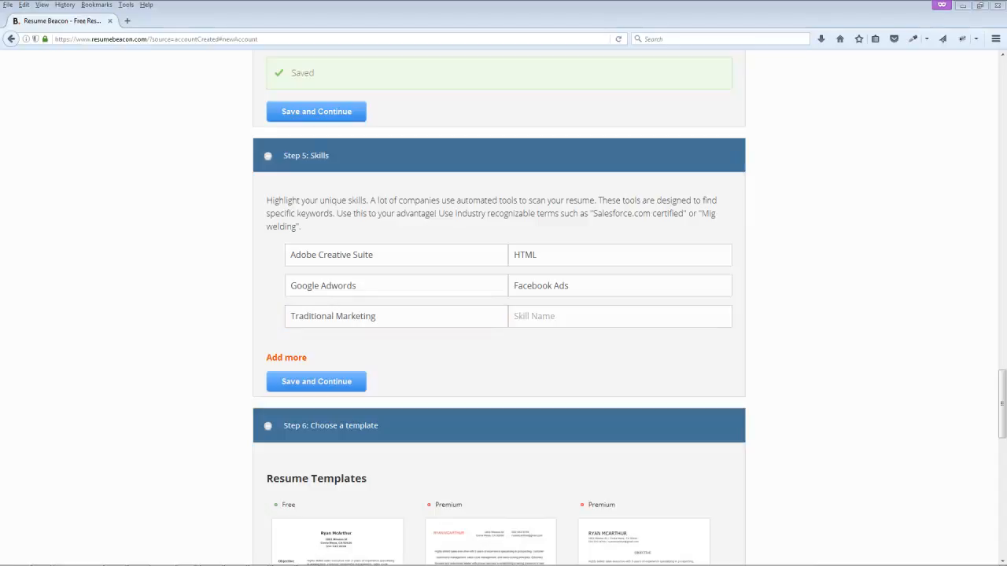
{"action": "left_click", "coordinate": [558, 315]}
{"action": "type", "text": "Print Advertising"}
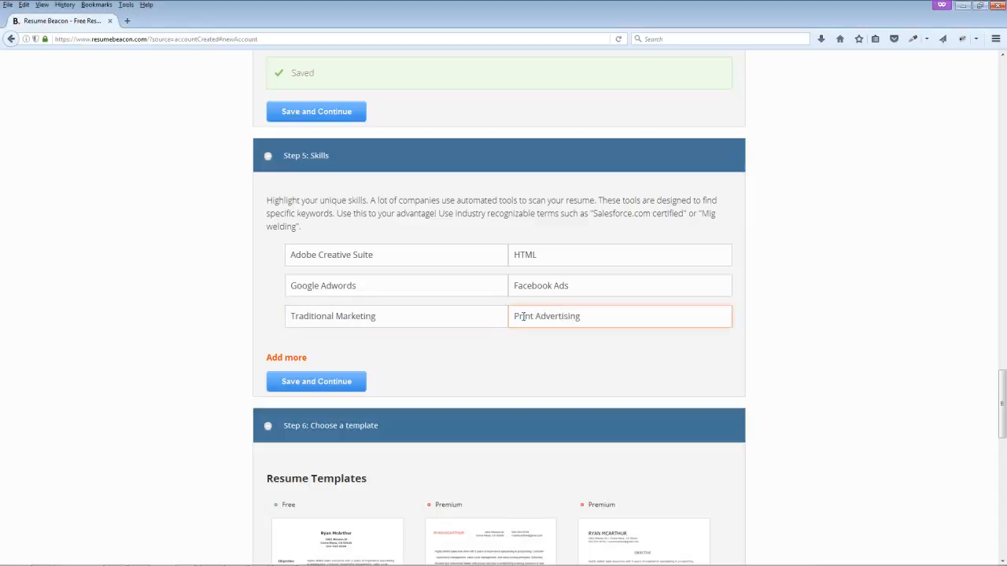
{"action": "left_click", "coordinate": [316, 384]}
Step: Open the Free template preview and review its Summary, university, years and BA in Marketing
{"action": "scroll", "coordinate": [269, 354], "scroll_direction": "down", "scroll_amount": 5}
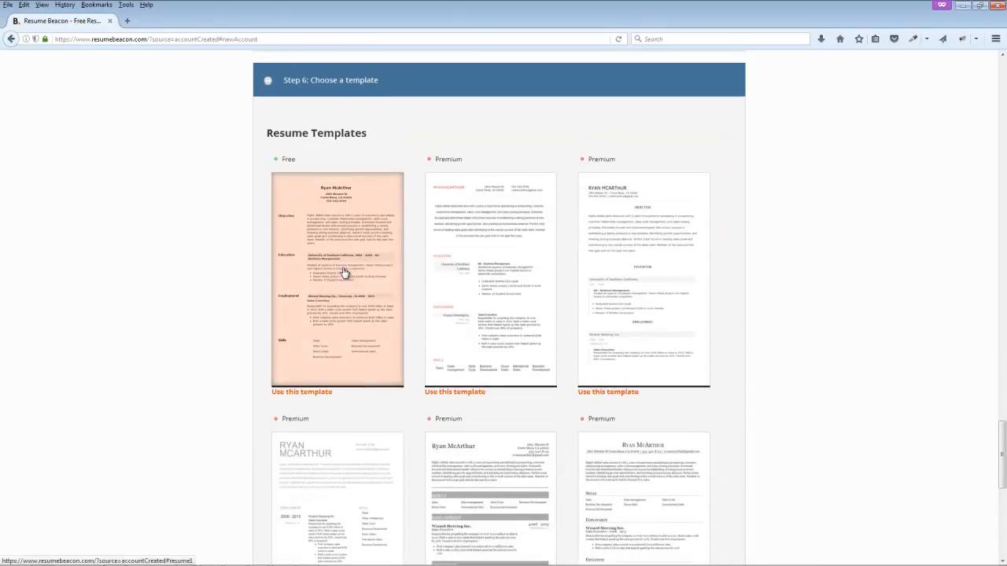
{"action": "left_click", "coordinate": [324, 311]}
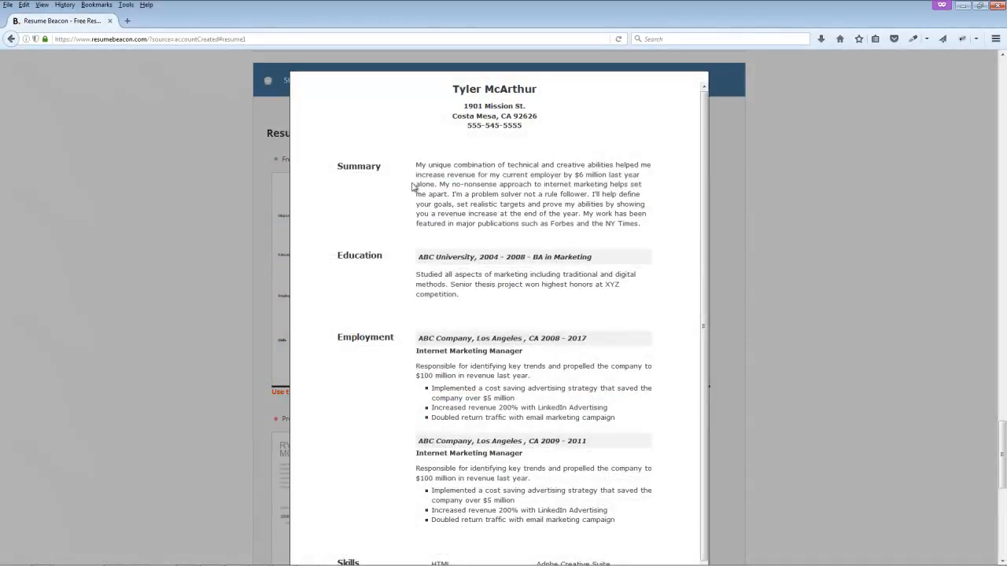
{"action": "left_click_drag", "start_coordinate": [359, 171], "coordinate": [399, 178]}
{"action": "left_click_drag", "start_coordinate": [478, 256], "coordinate": [525, 258]}
{"action": "left_click_drag", "start_coordinate": [423, 257], "coordinate": [469, 258]}
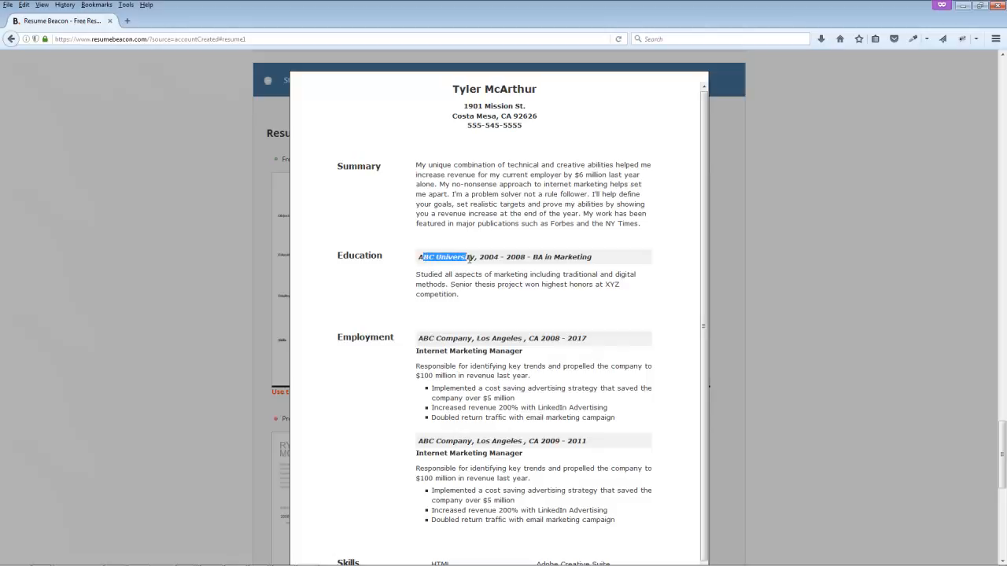
{"action": "left_click_drag", "start_coordinate": [537, 257], "coordinate": [585, 266]}
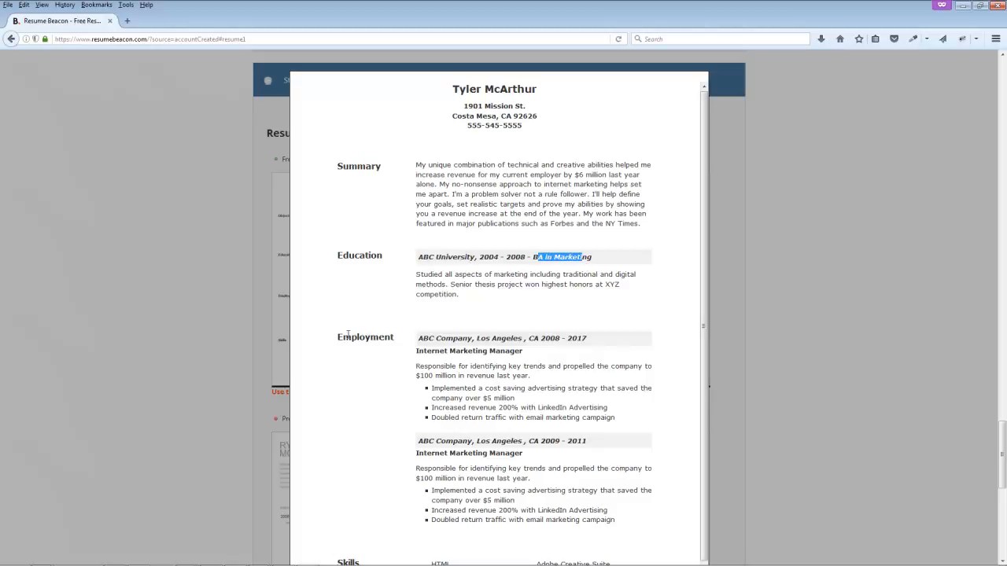
Step: Review the first job's company, location and dates, then close the preview
{"action": "left_click_drag", "start_coordinate": [370, 337], "coordinate": [513, 339]}
{"action": "left_click_drag", "start_coordinate": [529, 339], "coordinate": [575, 341]}
{"action": "scroll", "coordinate": [580, 339], "scroll_direction": "down", "scroll_amount": 1}
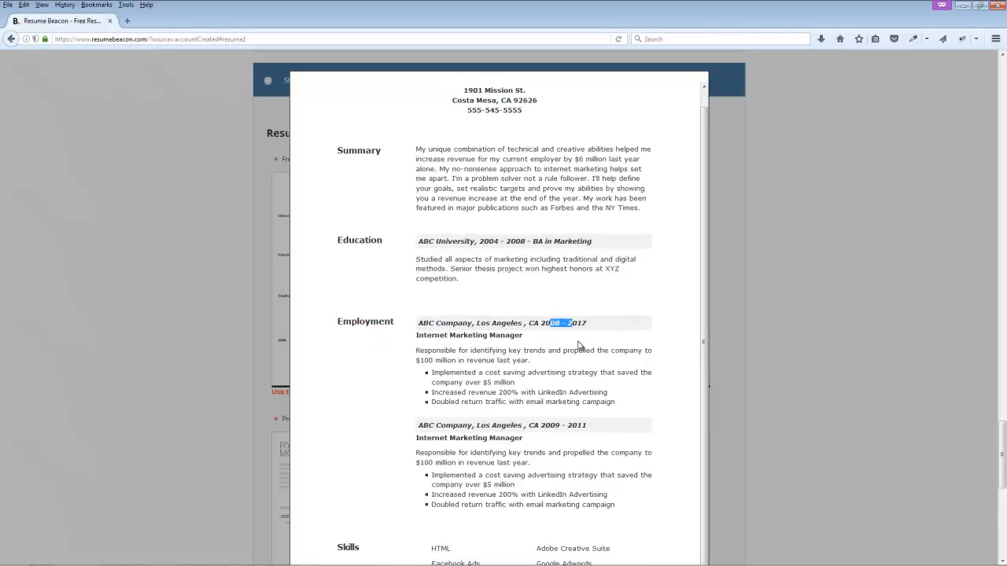
{"action": "scroll", "coordinate": [494, 460], "scroll_direction": "down", "scroll_amount": 5}
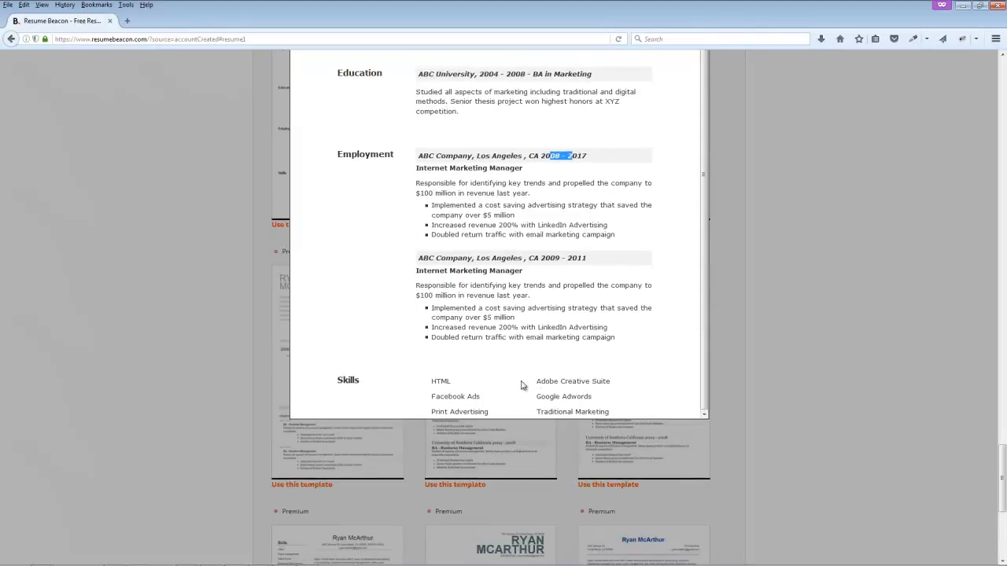
{"action": "left_click", "coordinate": [197, 252]}
{"action": "scroll", "coordinate": [196, 252], "scroll_direction": "up", "scroll_amount": 3}
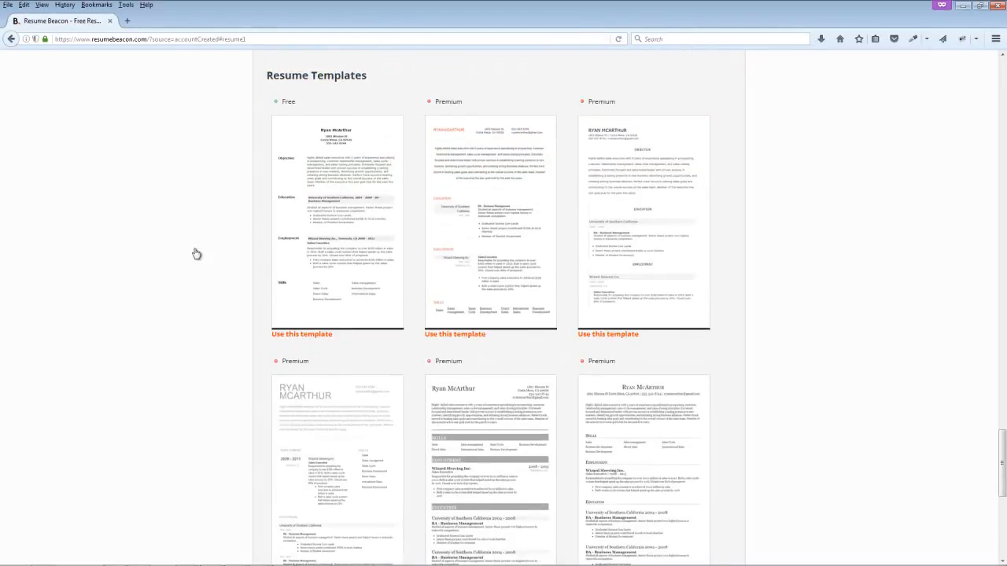
{"action": "left_click", "coordinate": [510, 231]}
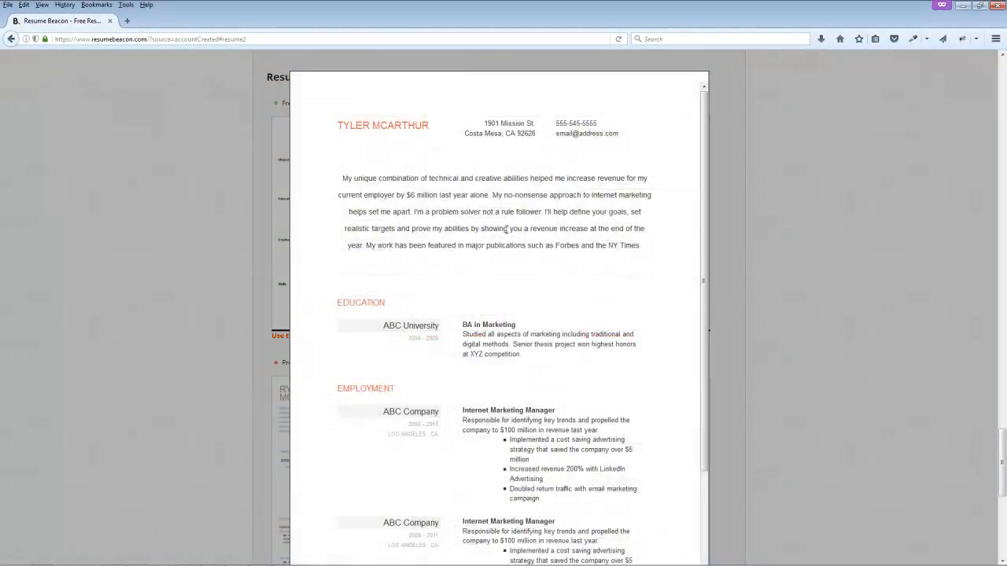
{"action": "scroll", "coordinate": [394, 338], "scroll_direction": "down", "scroll_amount": 3}
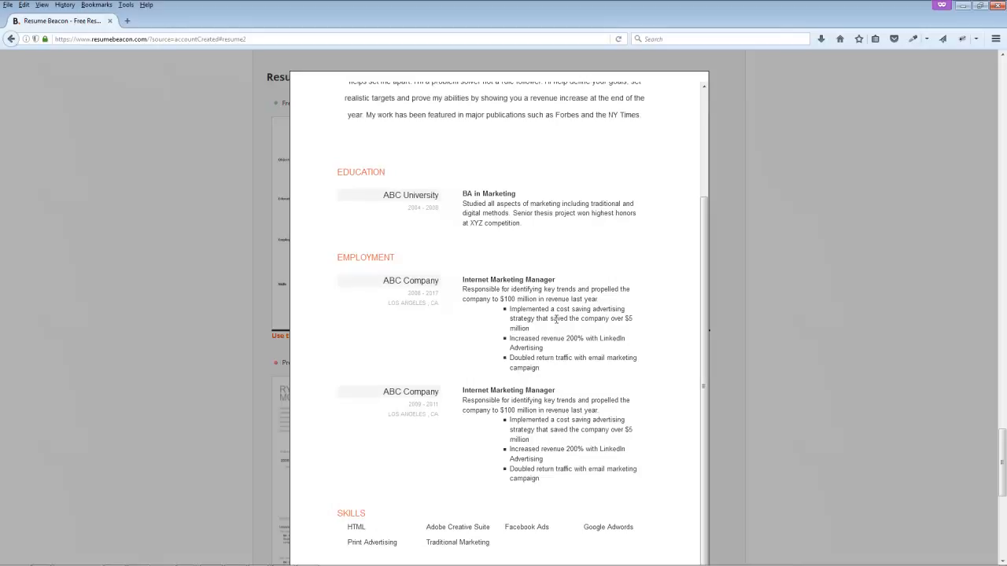
{"action": "scroll", "coordinate": [452, 389], "scroll_direction": "down", "scroll_amount": 1}
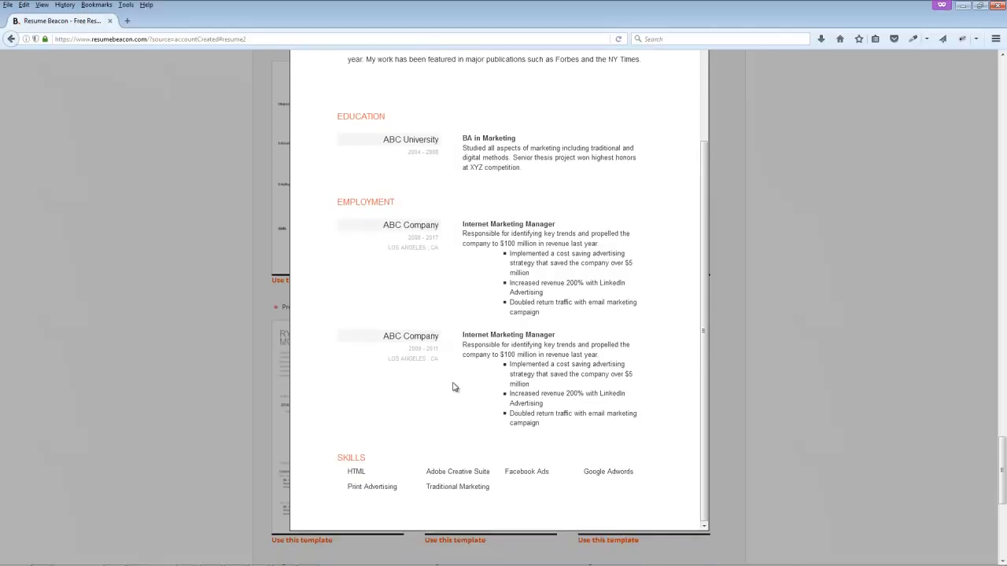
{"action": "left_click", "coordinate": [226, 309]}
{"action": "left_click", "coordinate": [669, 399]}
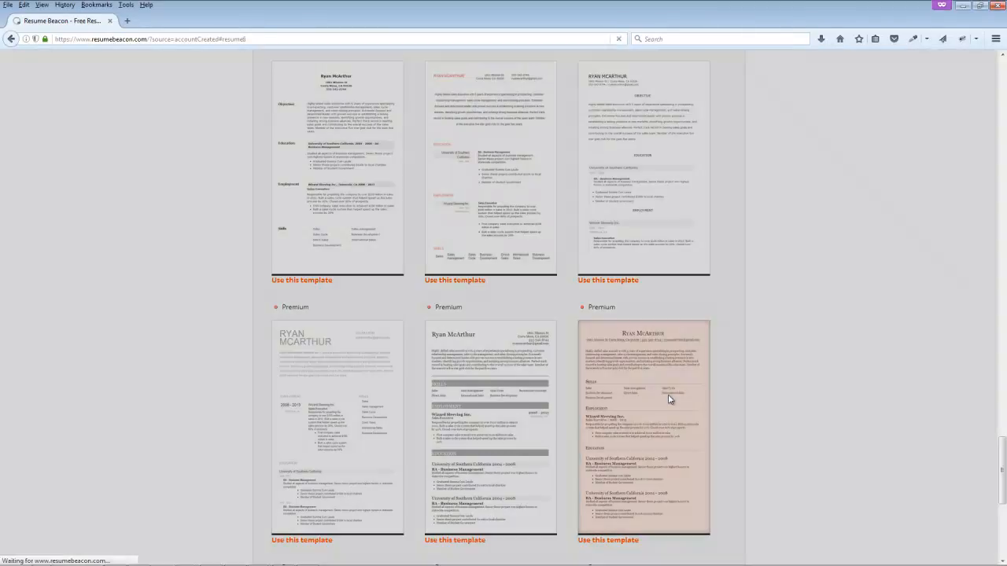
{"action": "scroll", "coordinate": [562, 329], "scroll_direction": "down", "scroll_amount": 1}
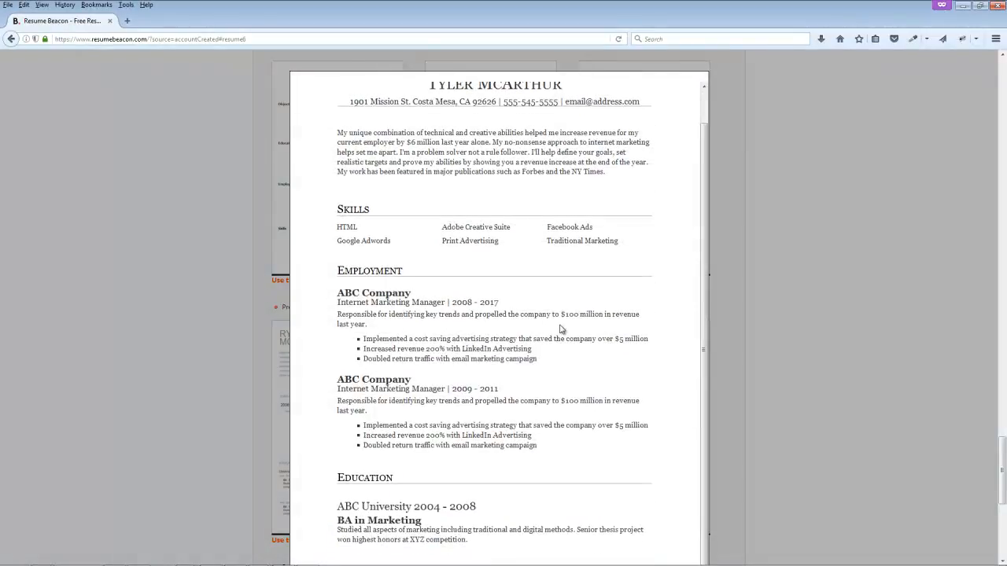
{"action": "left_click", "coordinate": [156, 337]}
{"action": "scroll", "coordinate": [196, 315], "scroll_direction": "up", "scroll_amount": 3}
{"action": "scroll", "coordinate": [197, 315], "scroll_direction": "down", "scroll_amount": 3}
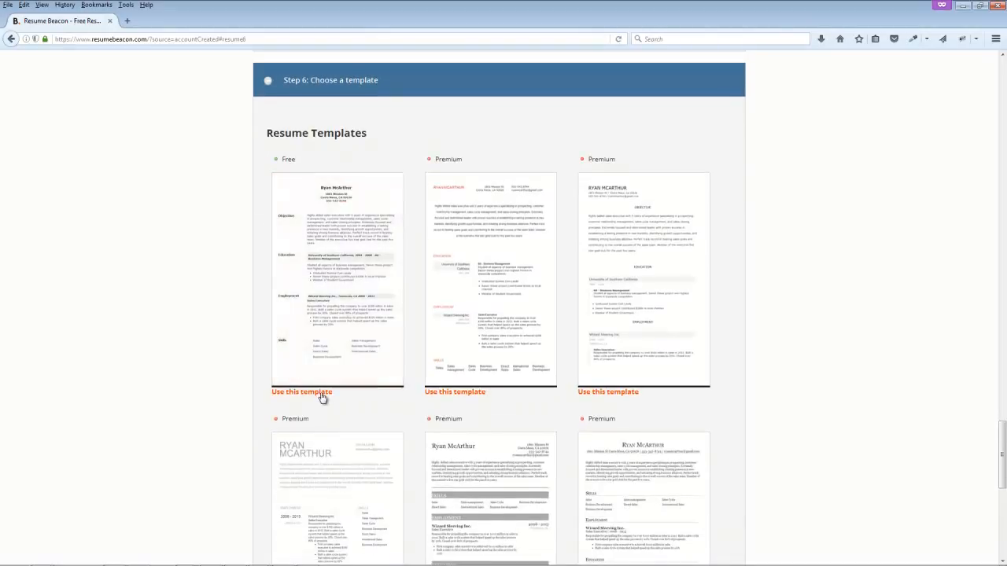